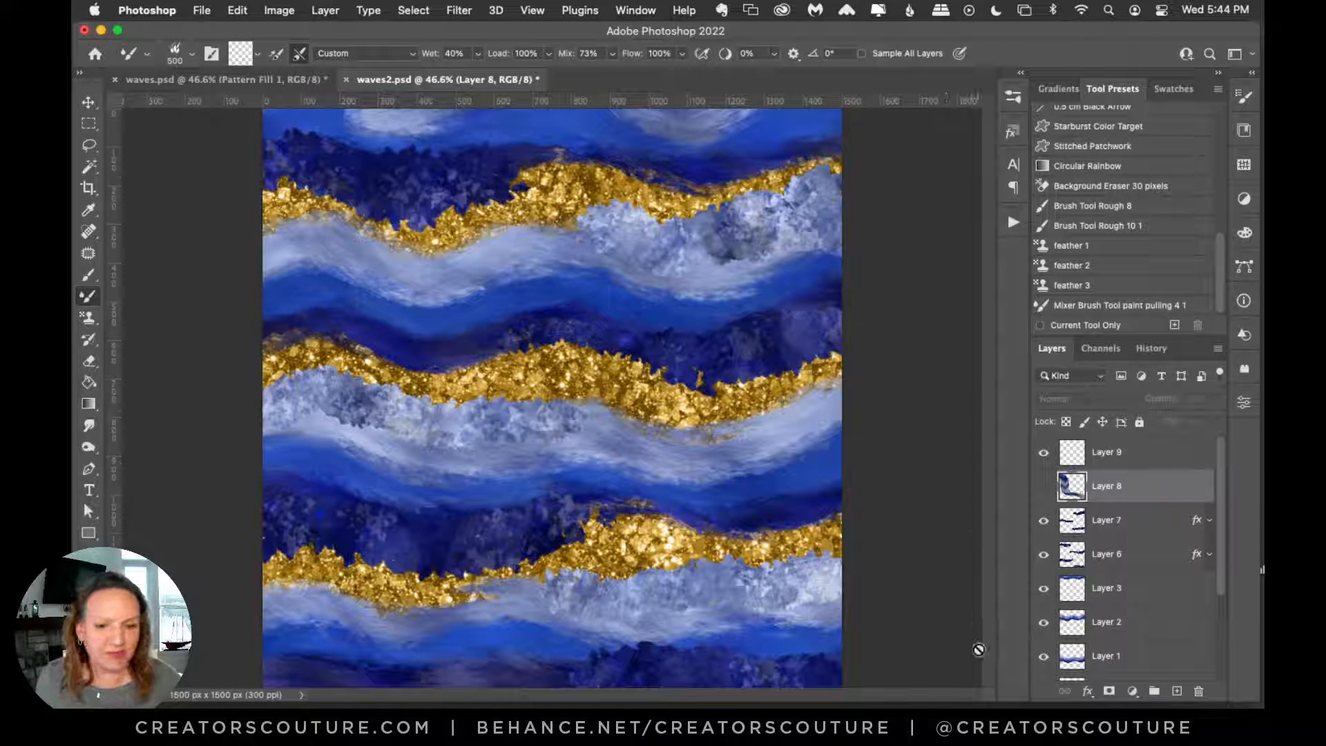
Step: Switch to the Restream Chat window and move it up clear of the artwork
left_click(939, 725)
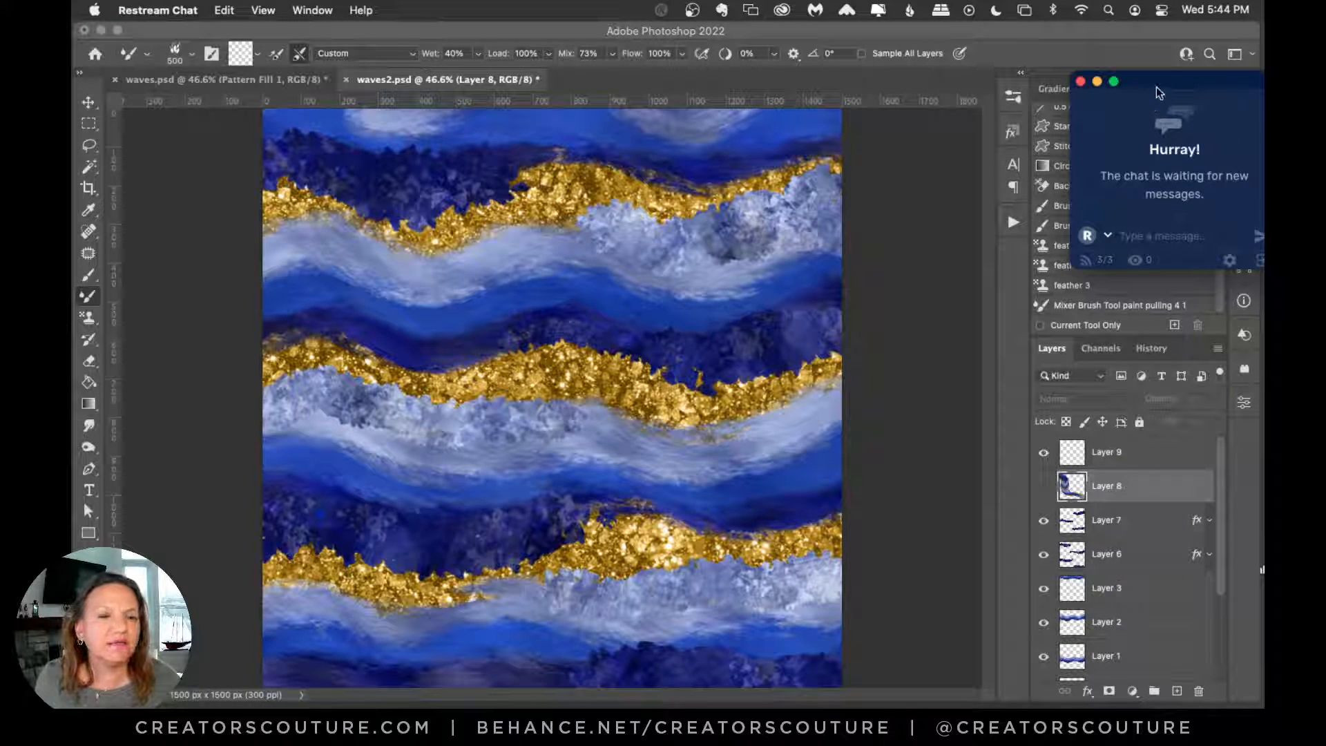
left_click_drag(1159, 85, 1141, 43)
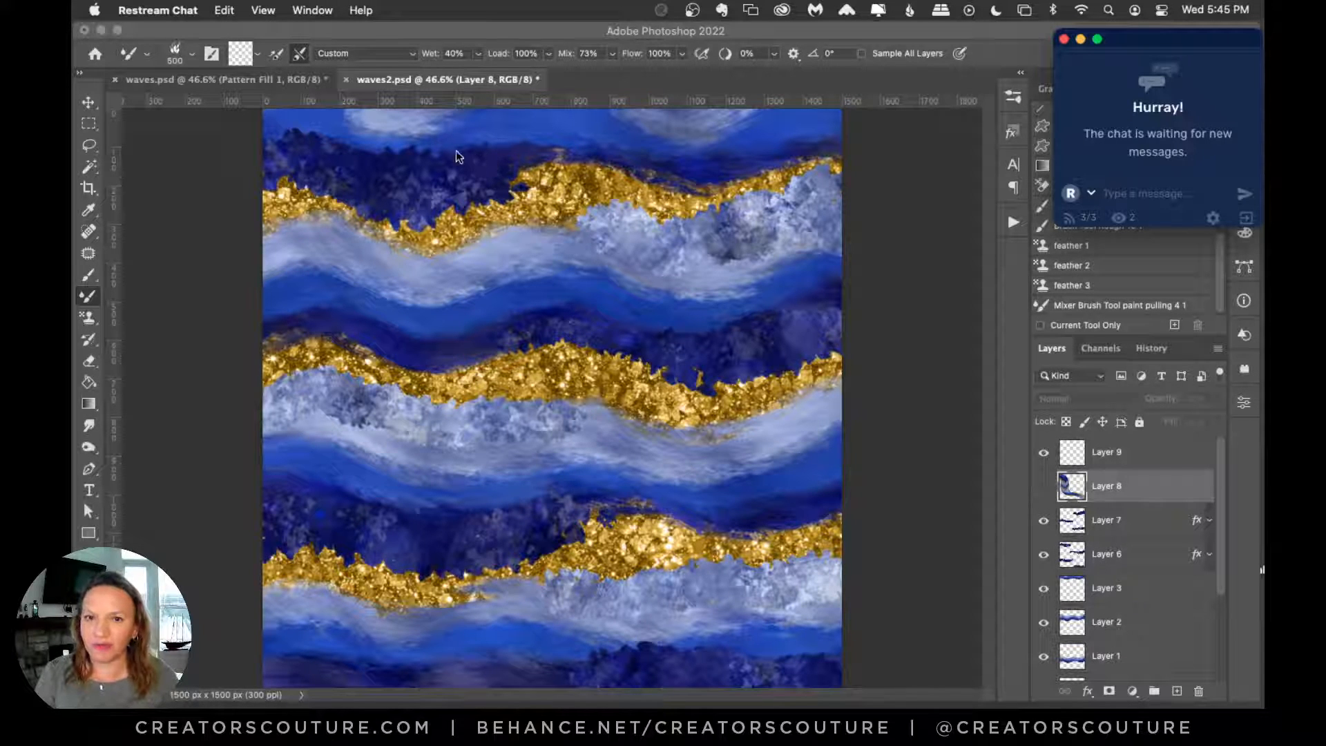
Step: Switch to Photoshop's waves.psd to review its artwork with the Pattern Stamp tool active, and return to waves2.psd
left_click(254, 80)
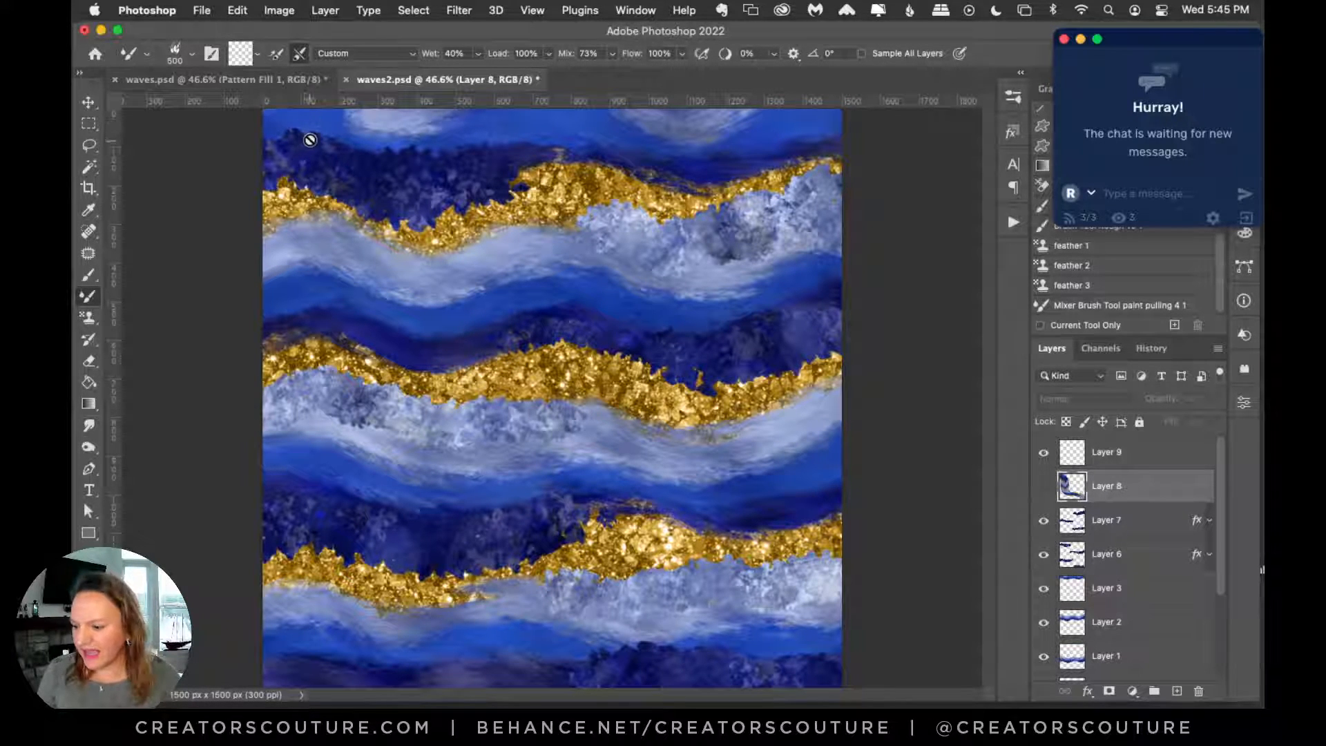
left_click(277, 80)
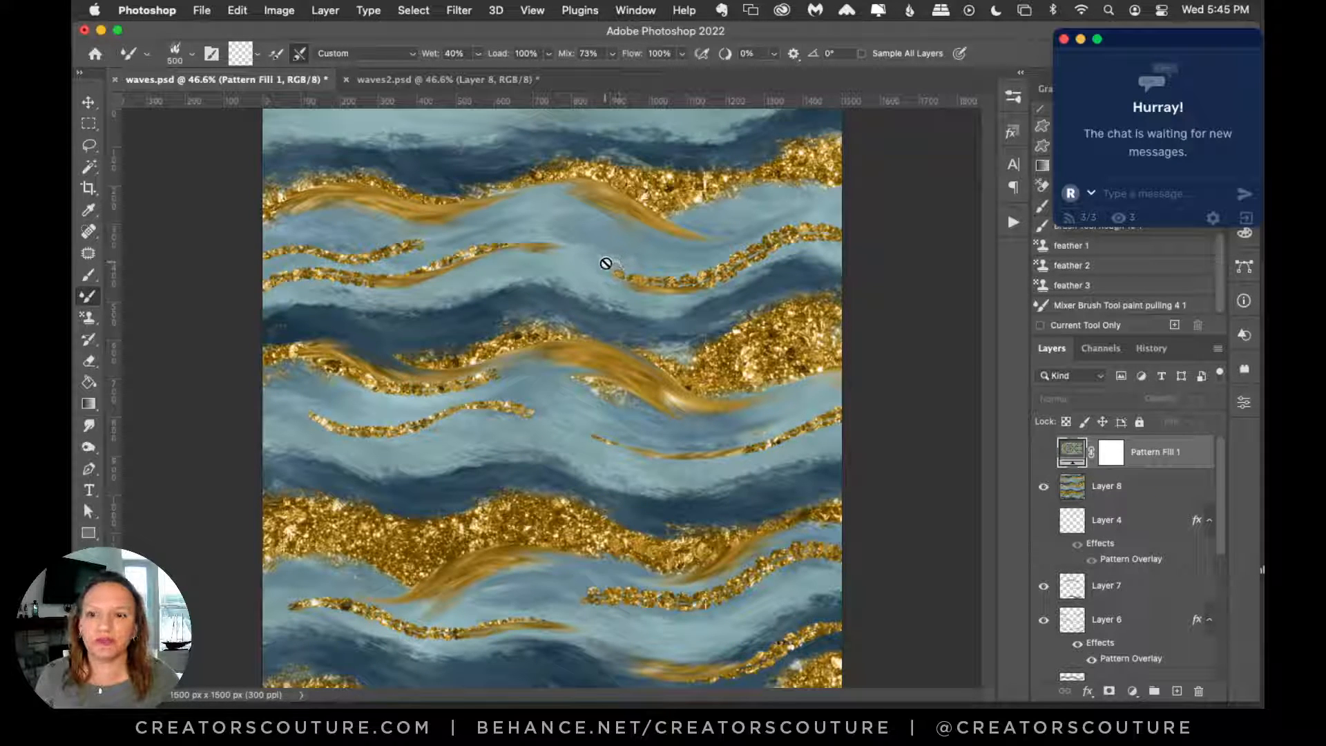
left_click(88, 317)
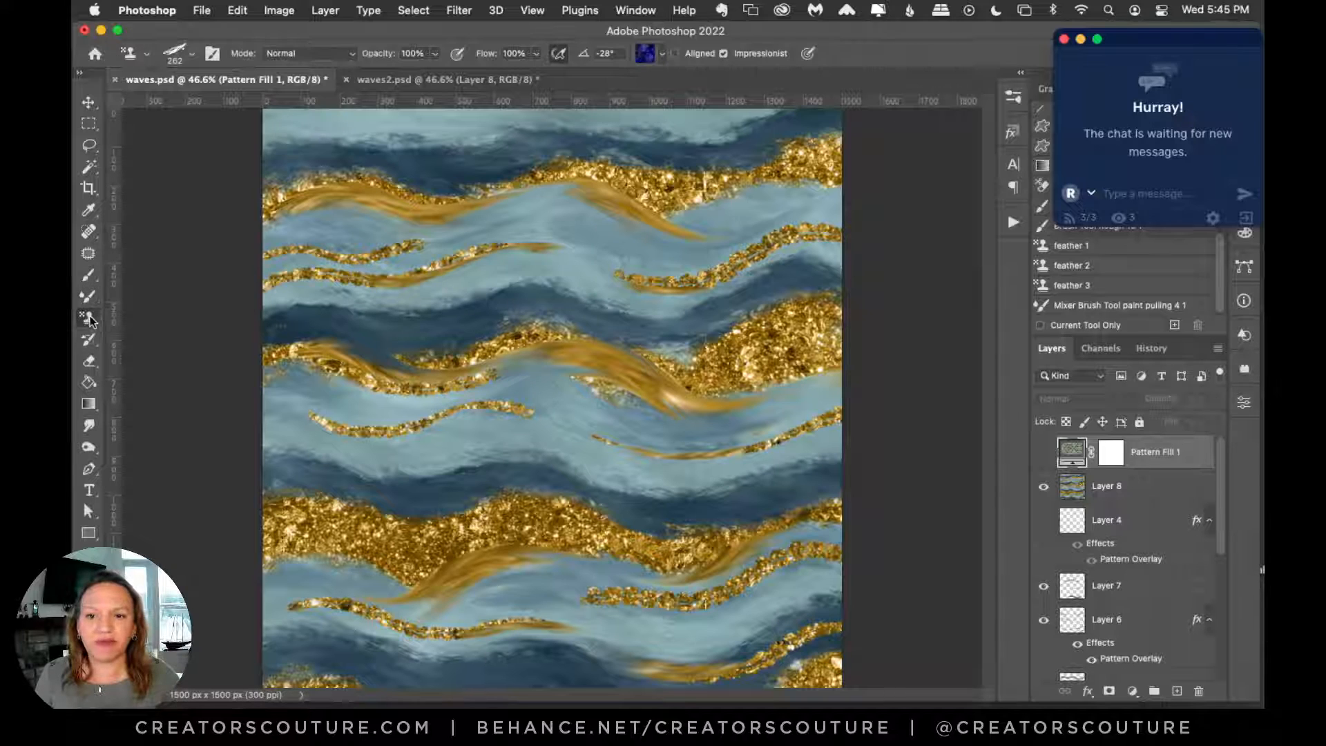
left_click(160, 312)
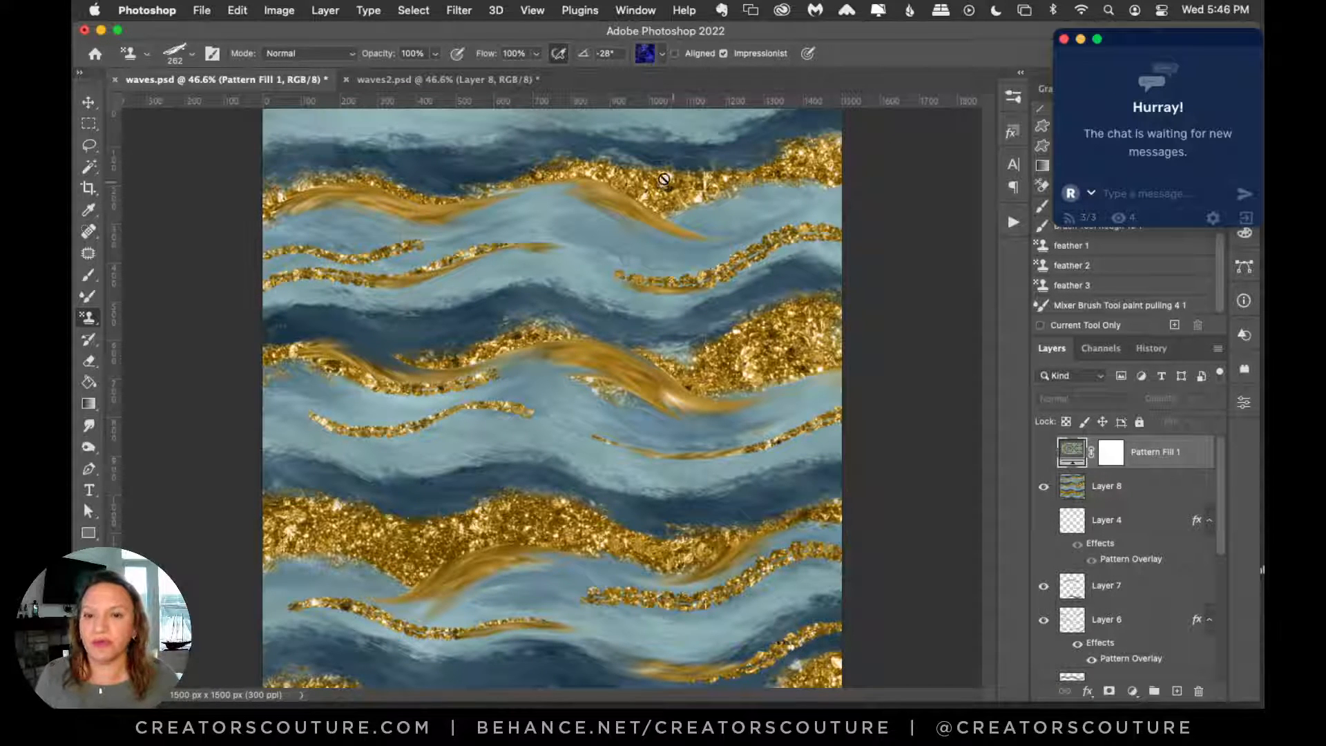
left_click(461, 78)
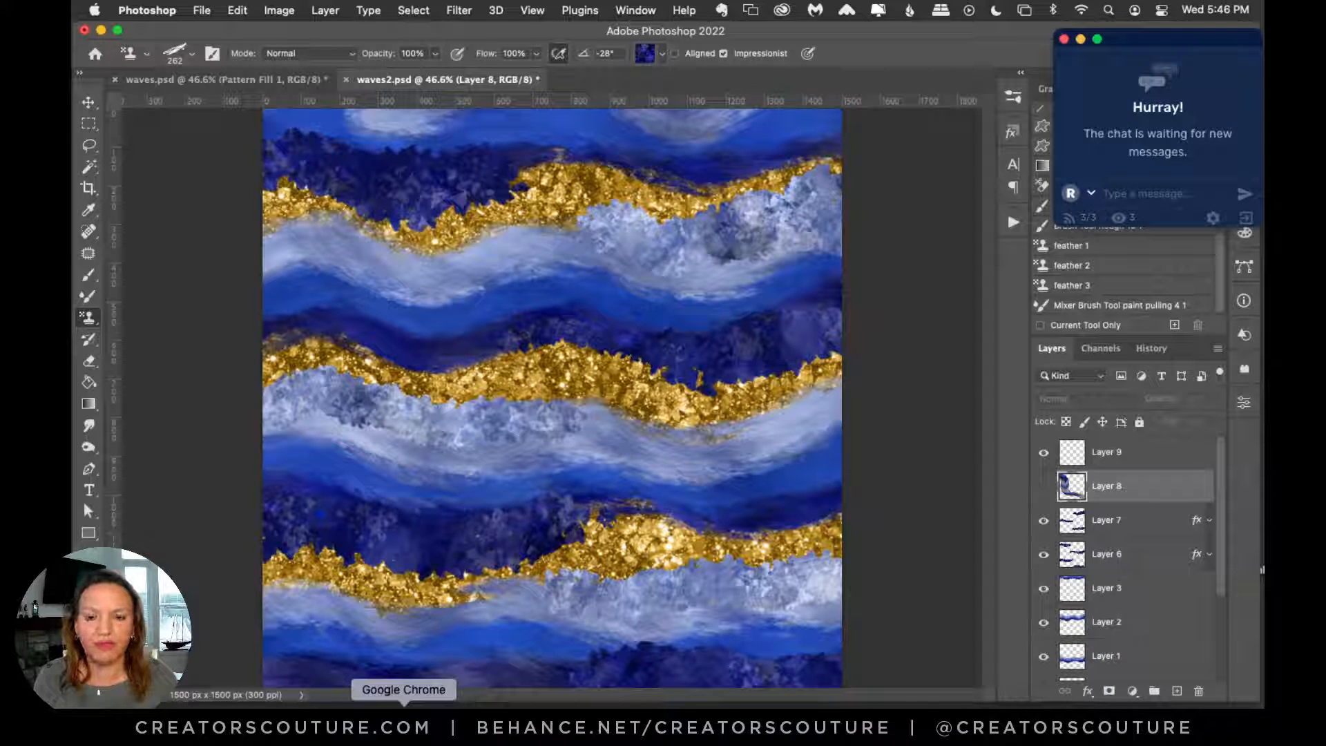
Step: Switch to Chrome, view the Sapphire color blend palettes on the gem product page, and dismiss the chat window
left_click(404, 715)
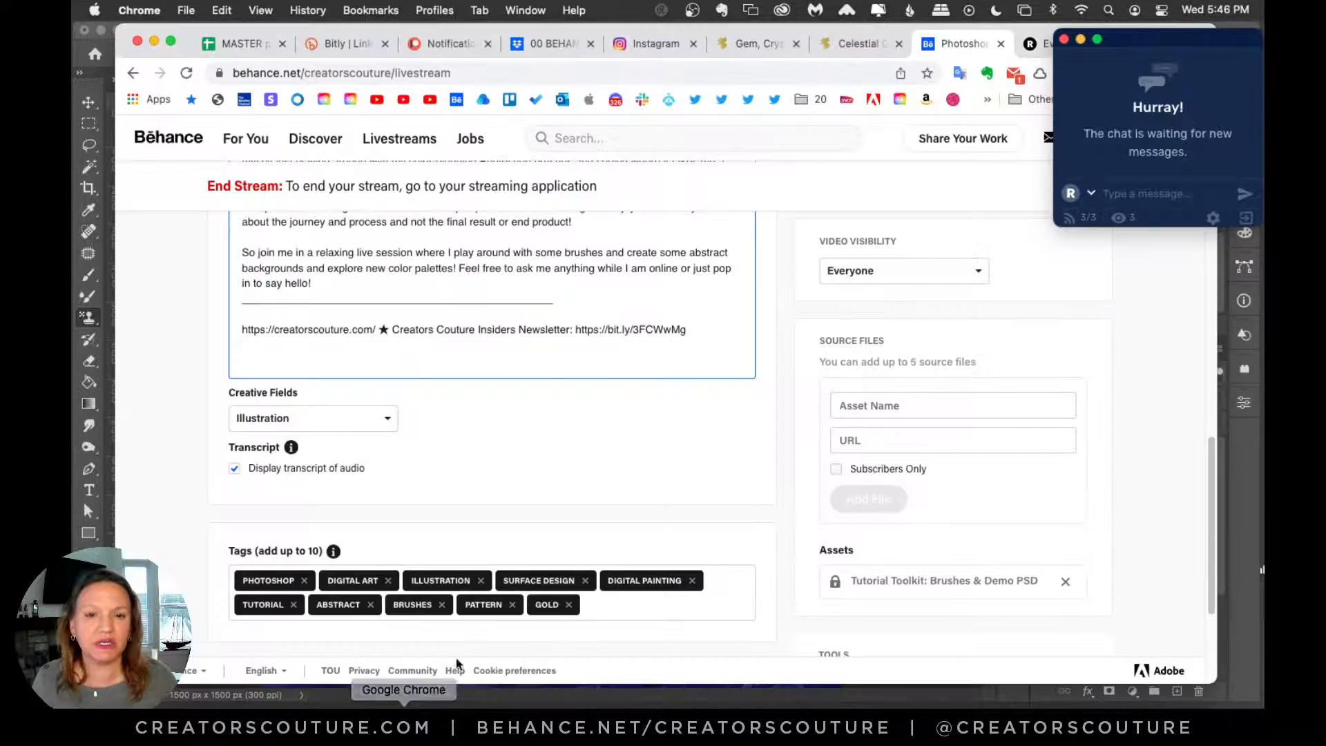
left_click(756, 43)
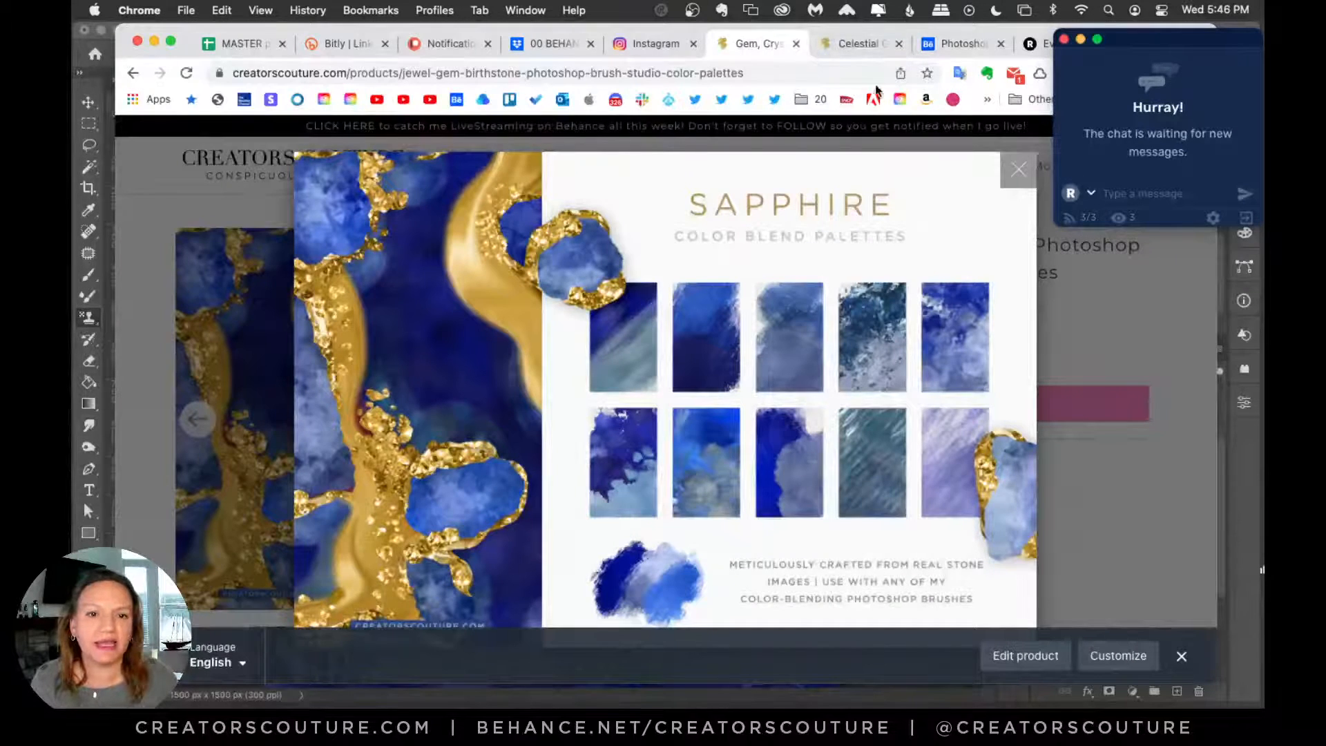
left_click(1082, 41)
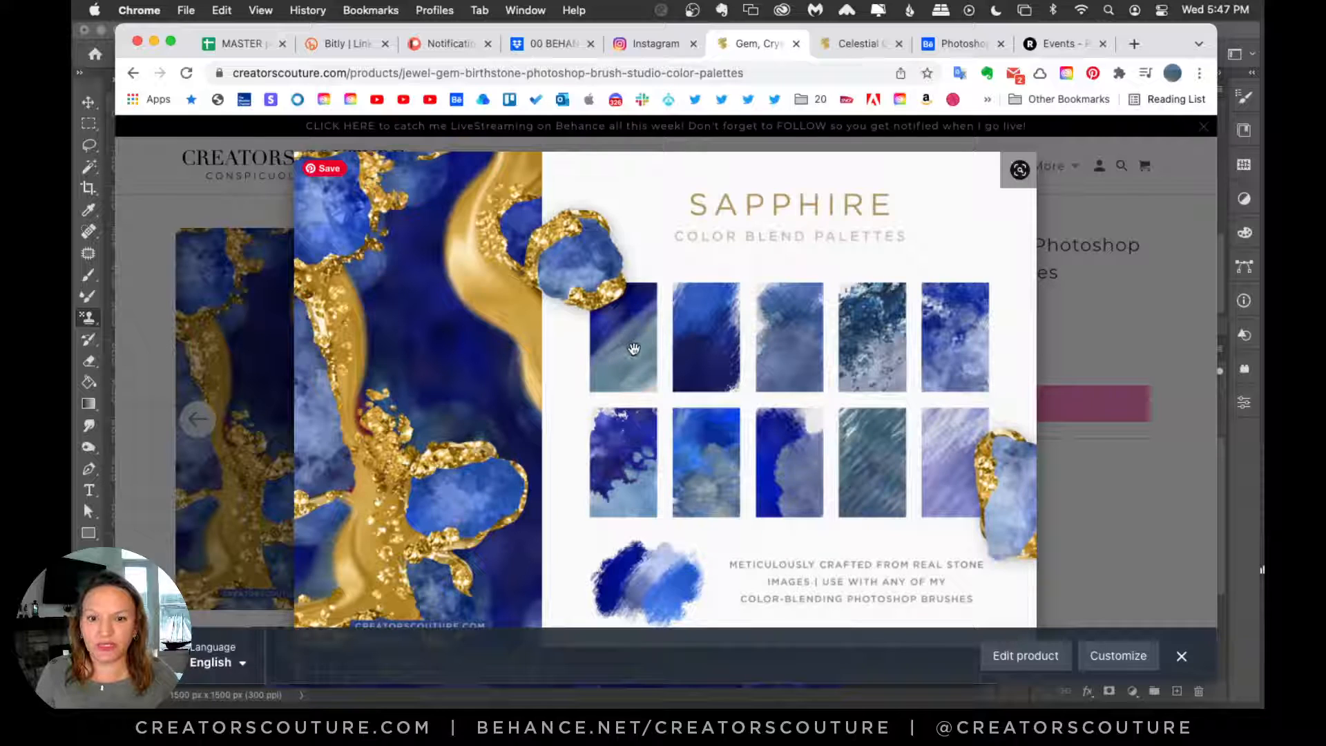
Step: Open the Celestial Goldmine product page and browse its enlarged preview images through to the overview of gemstone texture sets
left_click(851, 47)
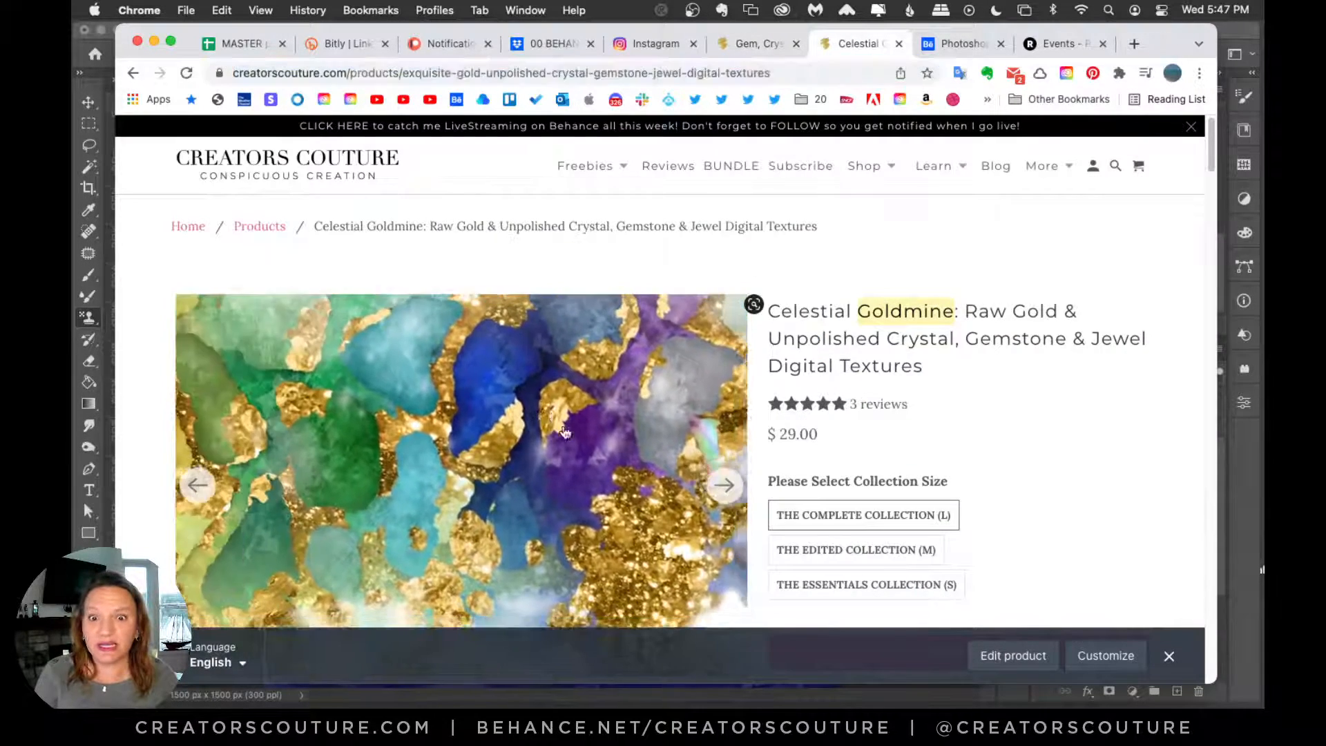
left_click(565, 432)
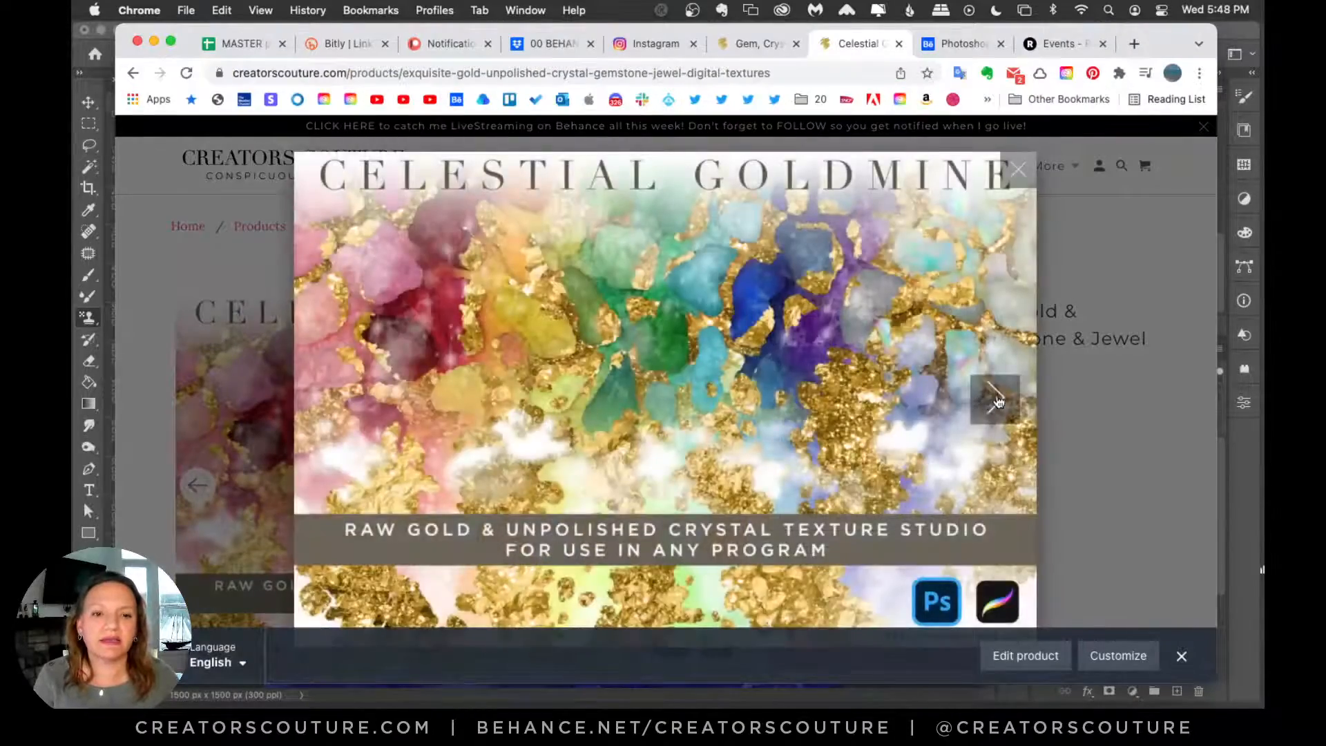
left_click(996, 401)
left_click(988, 408)
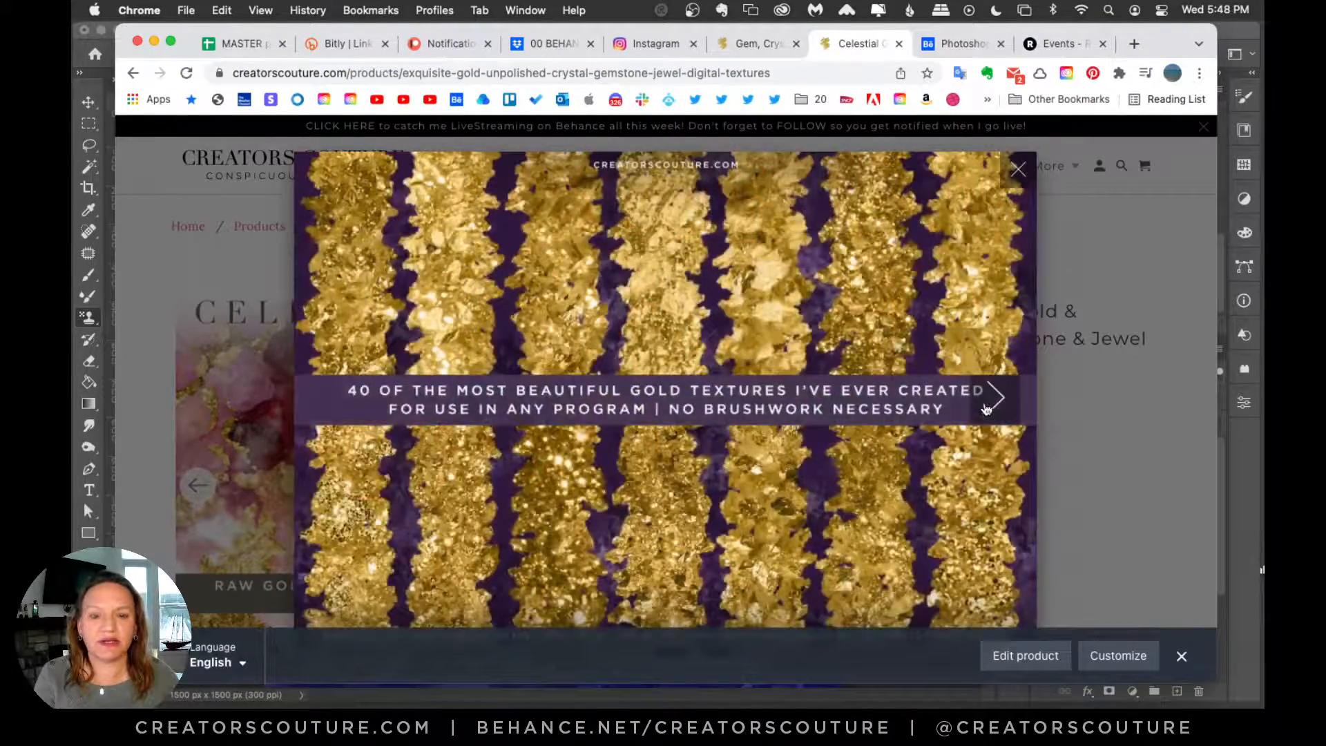
left_click(988, 408)
left_click(988, 406)
left_click(990, 407)
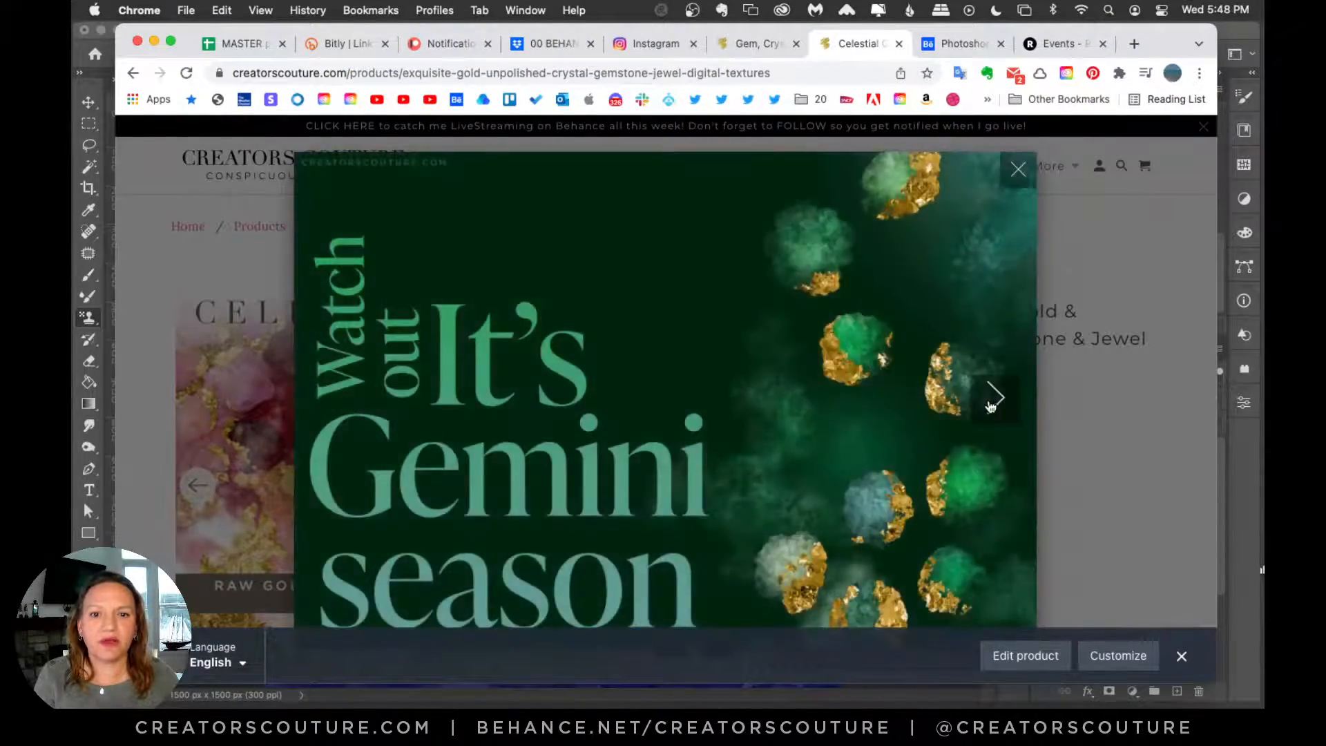
left_click(990, 406)
left_click(992, 408)
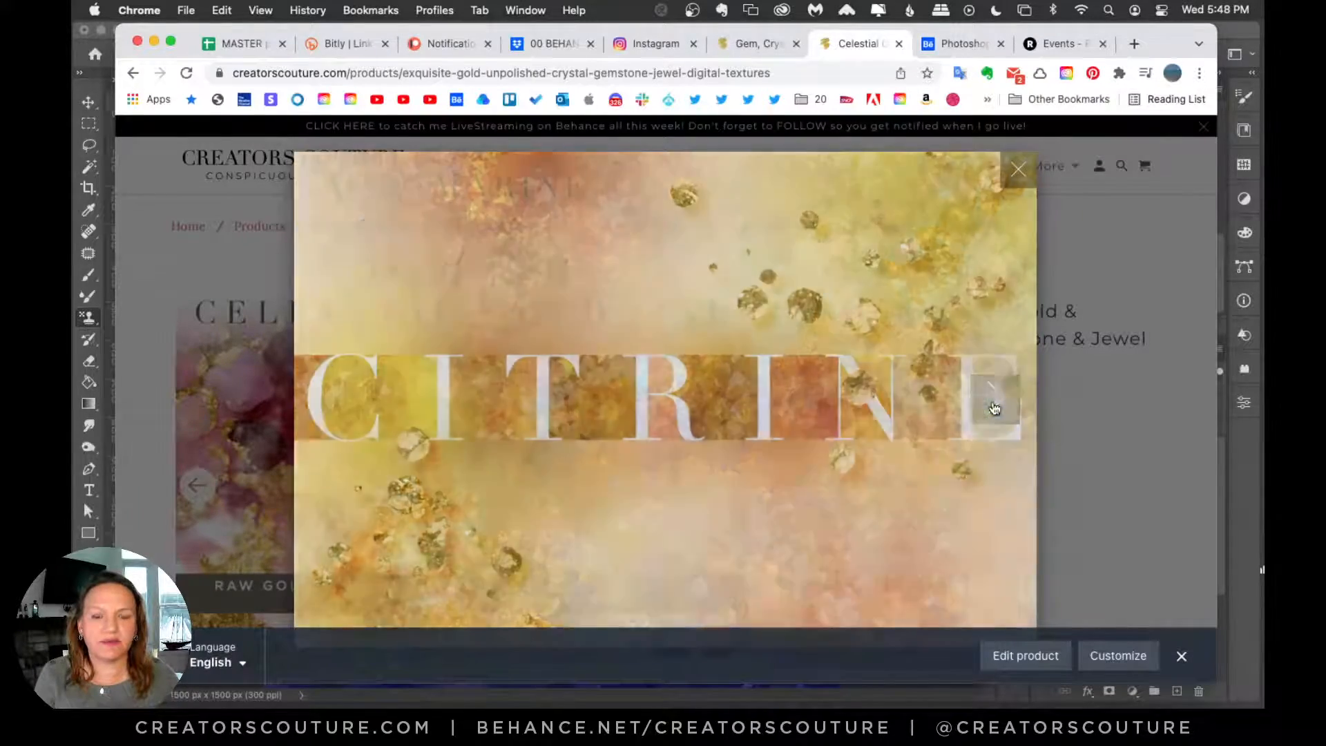
left_click(991, 411)
left_click(992, 412)
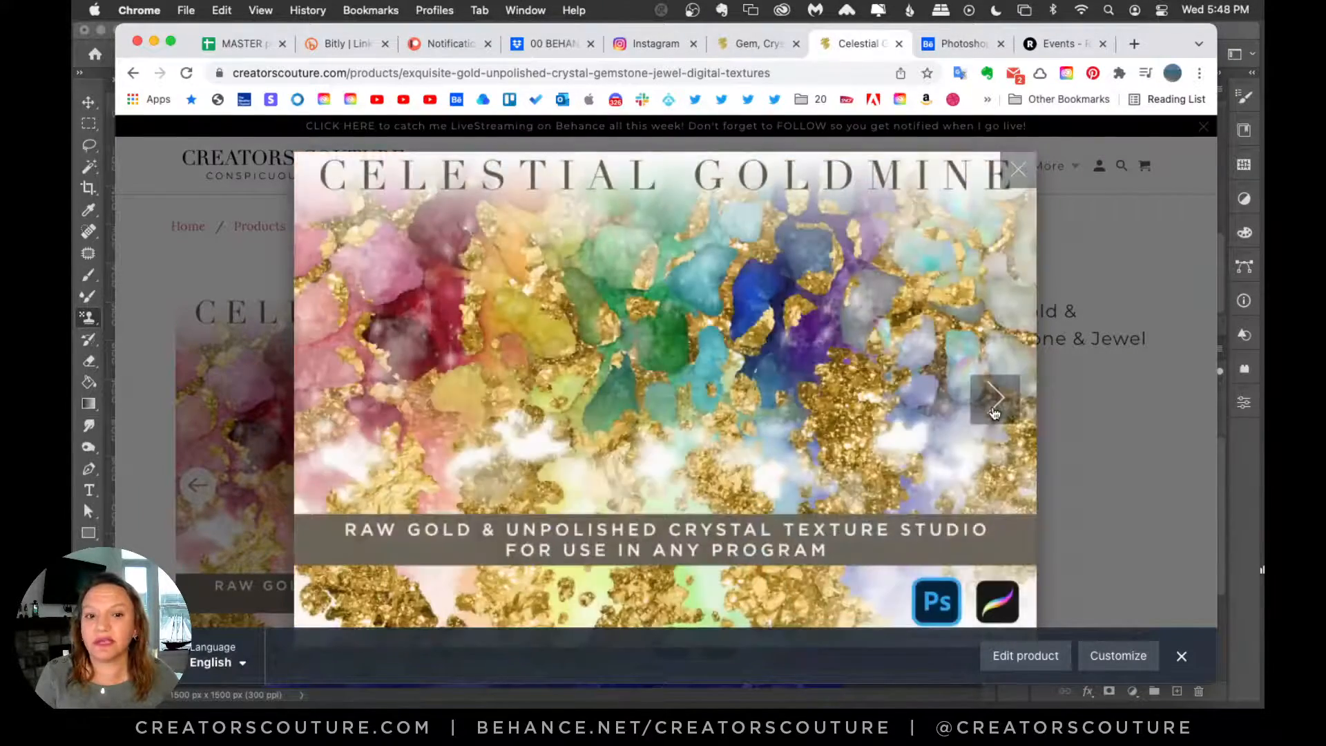
left_click(994, 412)
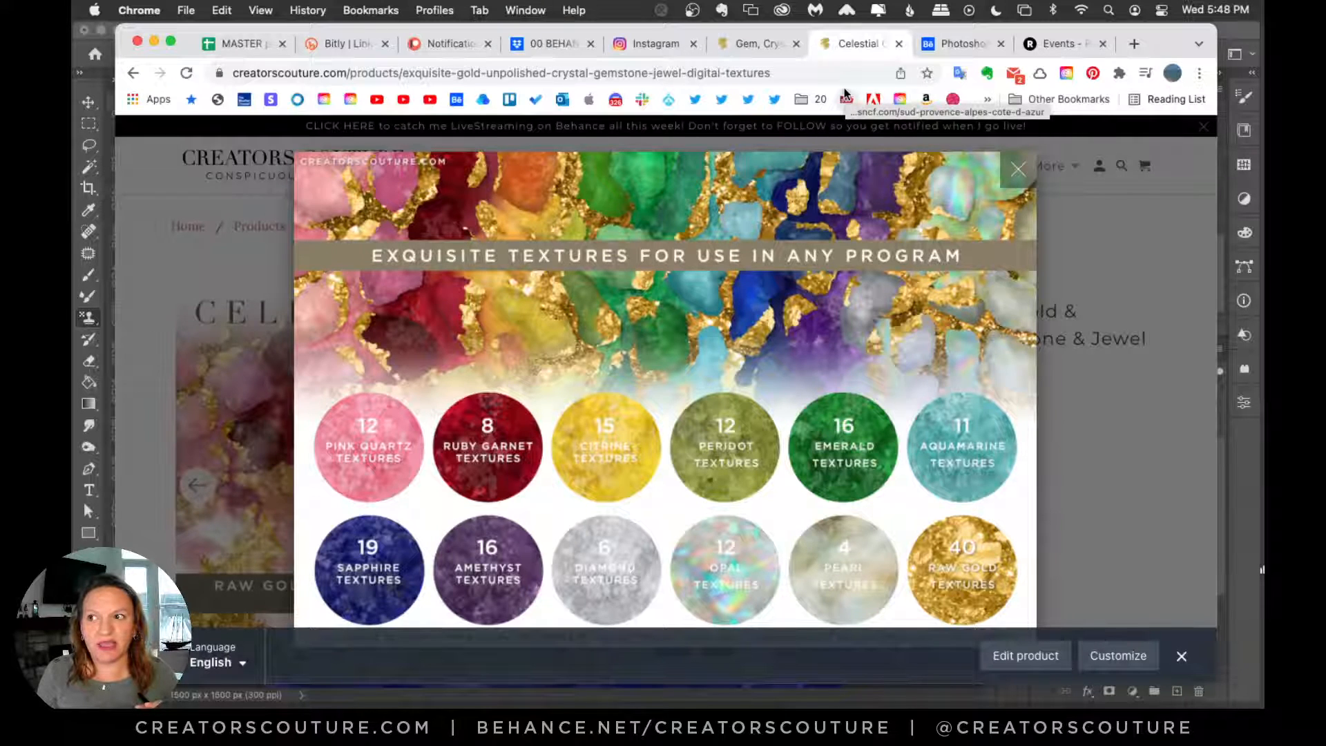
Step: Revisit the Sapphire palettes page, switch back to Photoshop, and compare the waves.psd and waves2.psd artwork
left_click(755, 44)
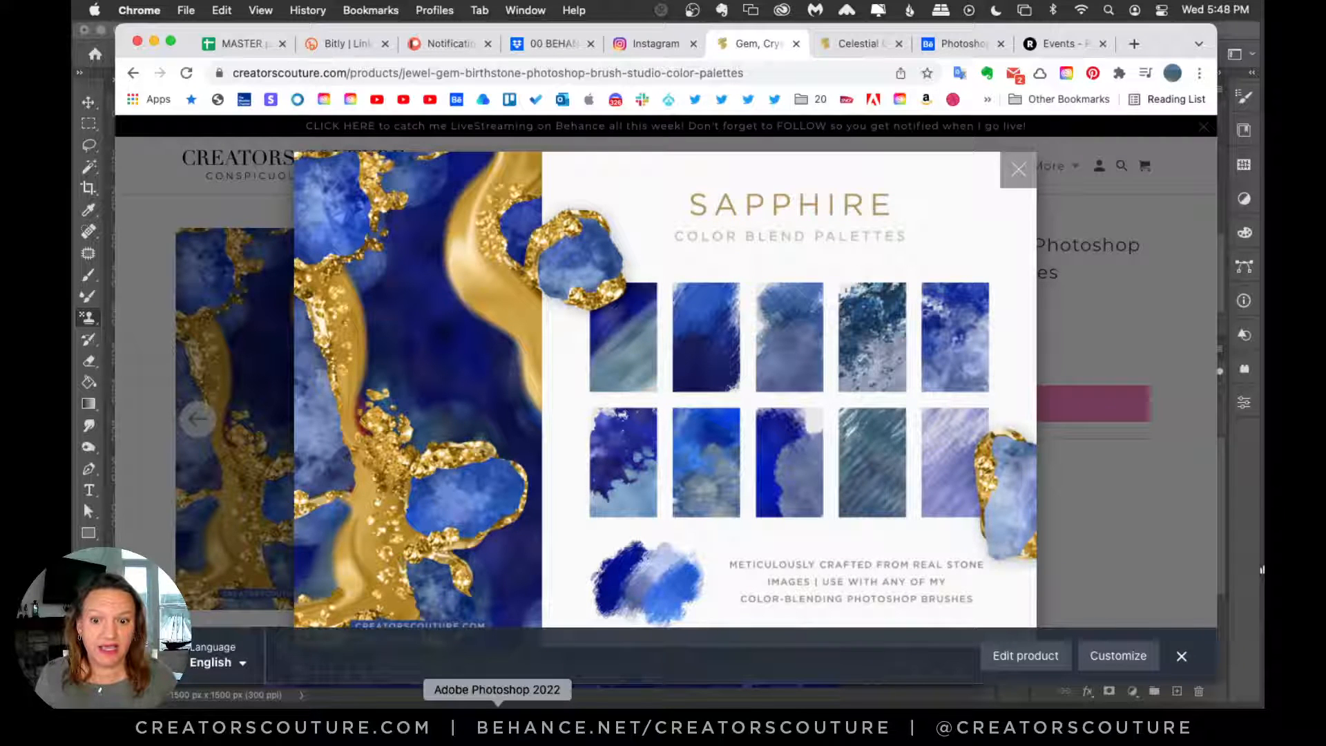
left_click(497, 719)
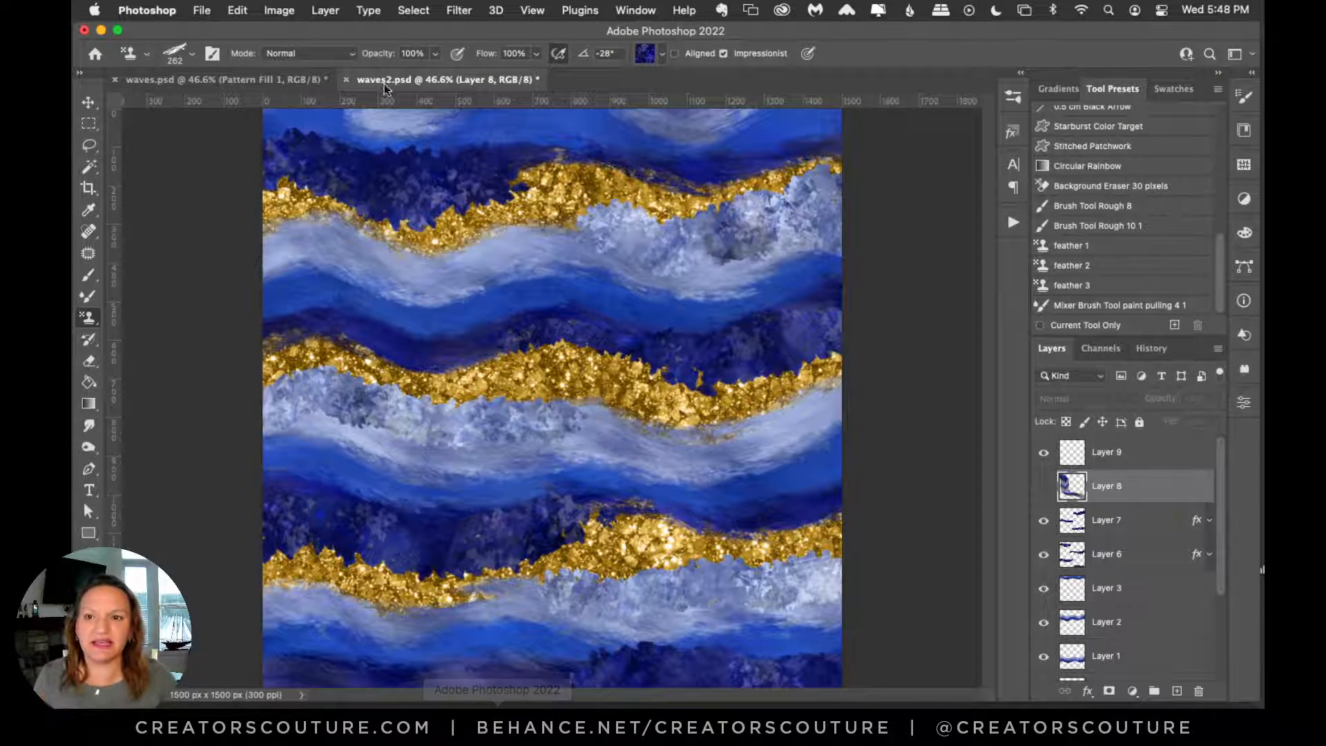
left_click(294, 81)
left_click(425, 83)
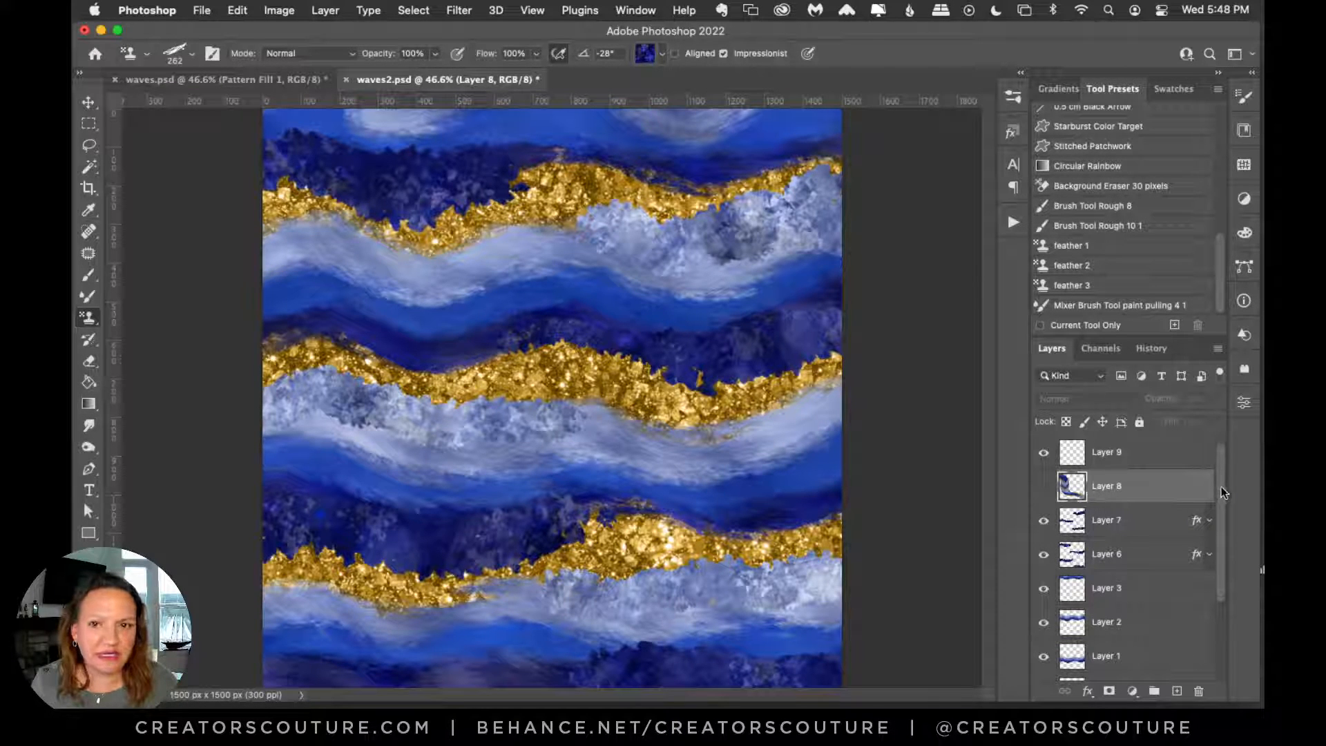
Step: Duplicate the Color Fill 1 and Background layers of waves2.psd into a new document
scroll(1213, 527, "down", 5)
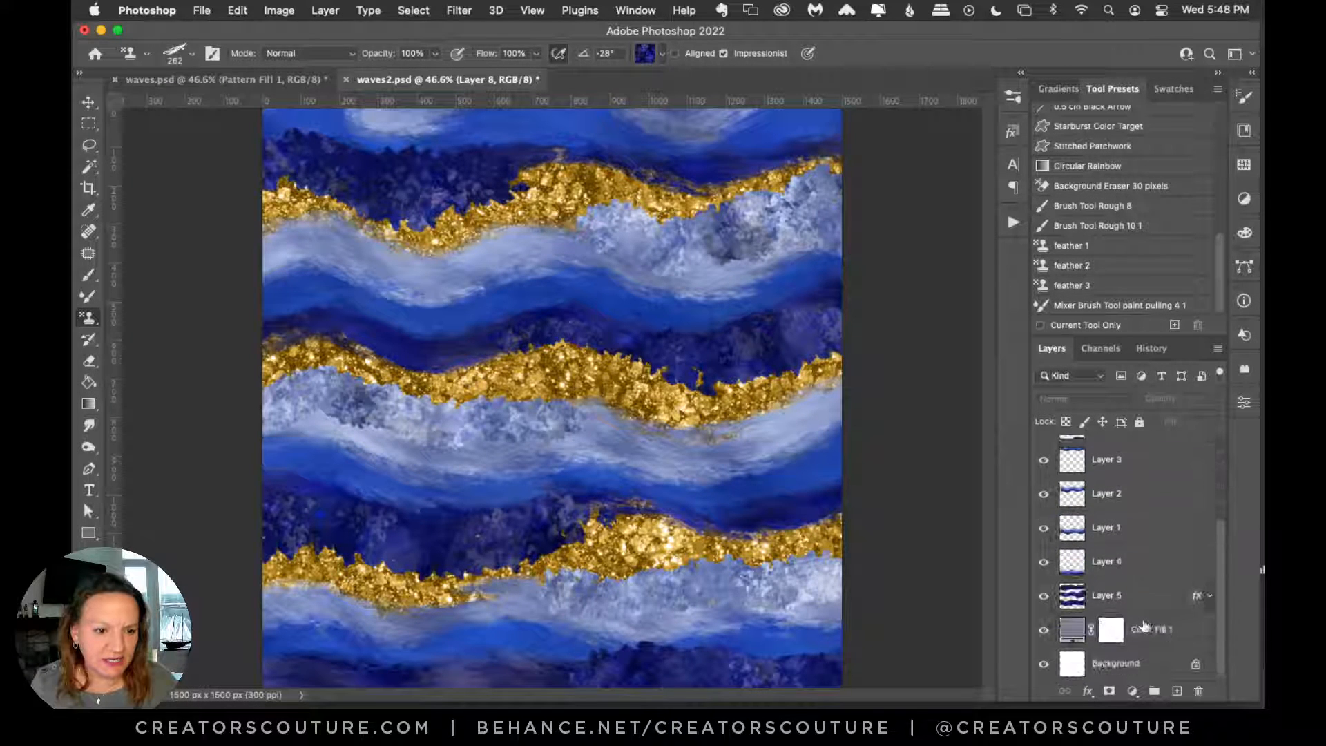
left_click(1156, 643)
left_click(1137, 665, "shift")
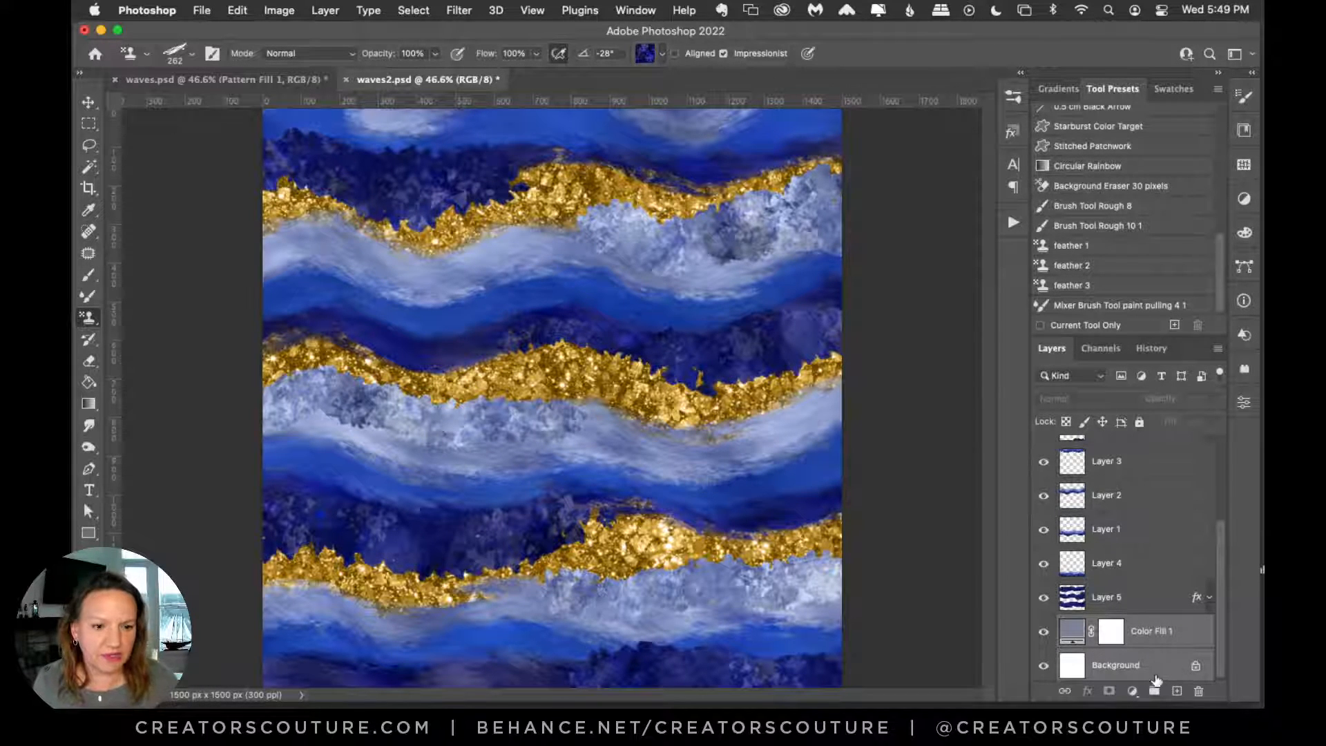
right_click(1166, 625)
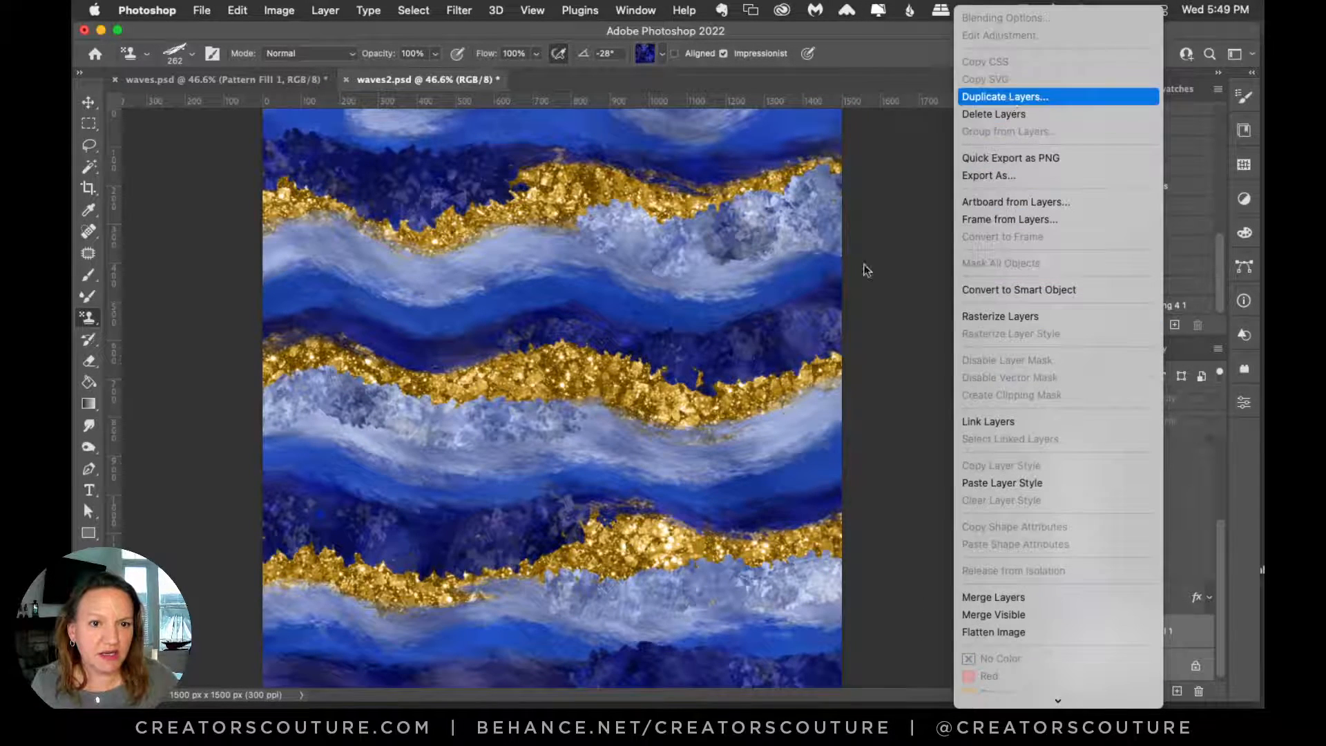
left_click(1005, 97)
left_click(771, 442)
left_click(797, 460)
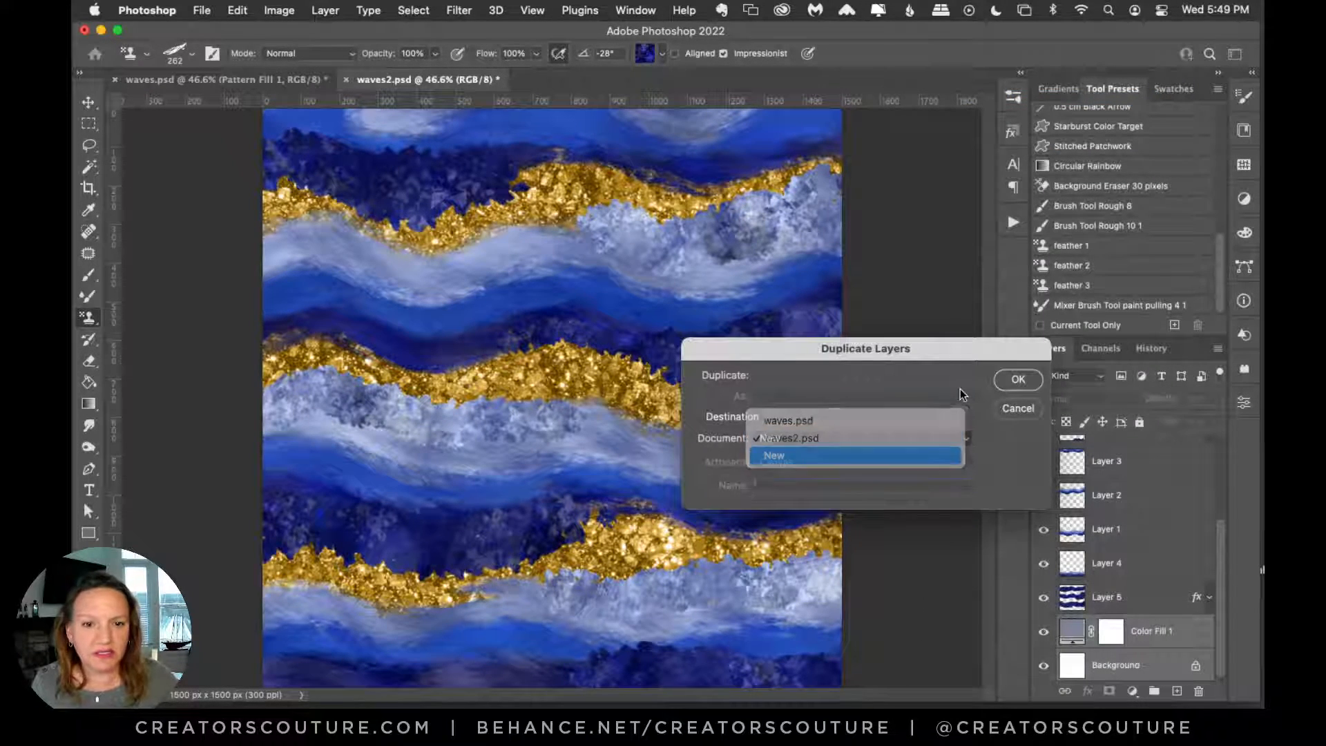
left_click(1007, 384)
Step: Choose the feather 1 brush from the Sapphire waves group for the Pattern Stamp tool and review the sapphire patterns
key("super+0")
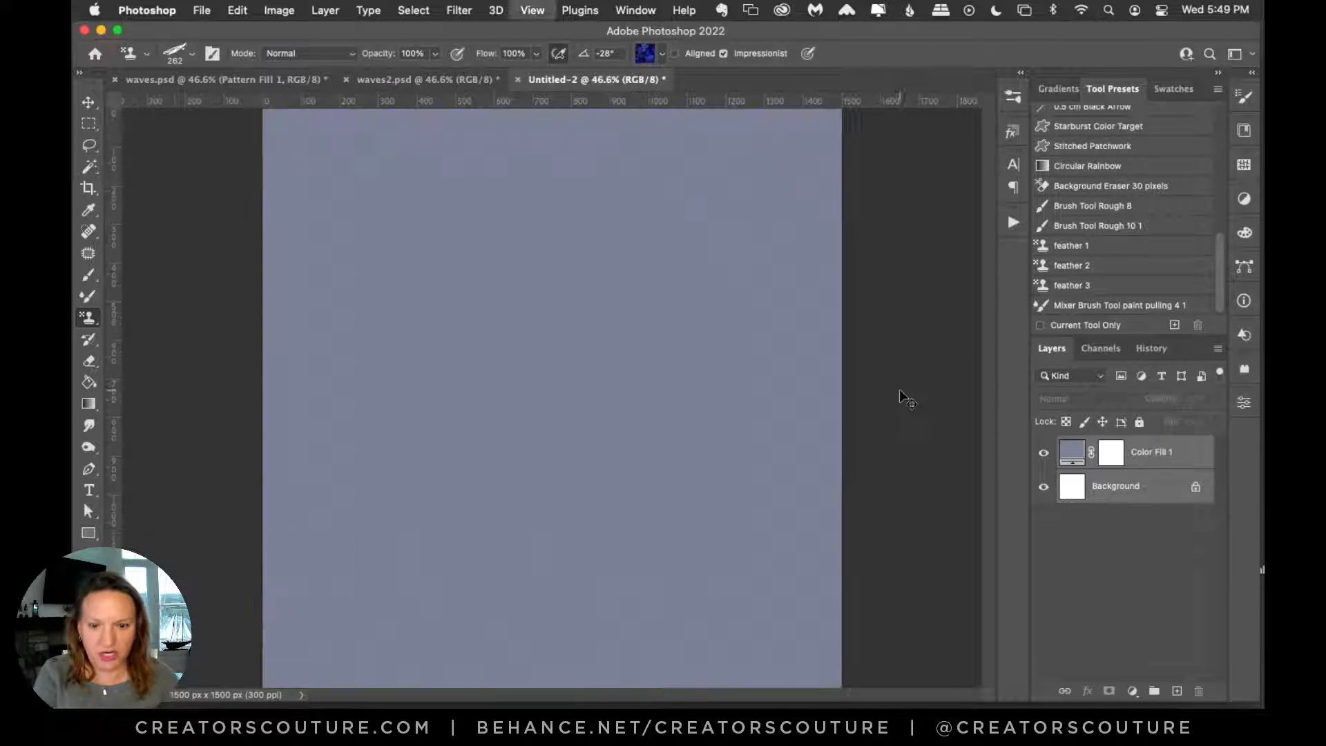
key("z")
left_click(341, 467, "alt")
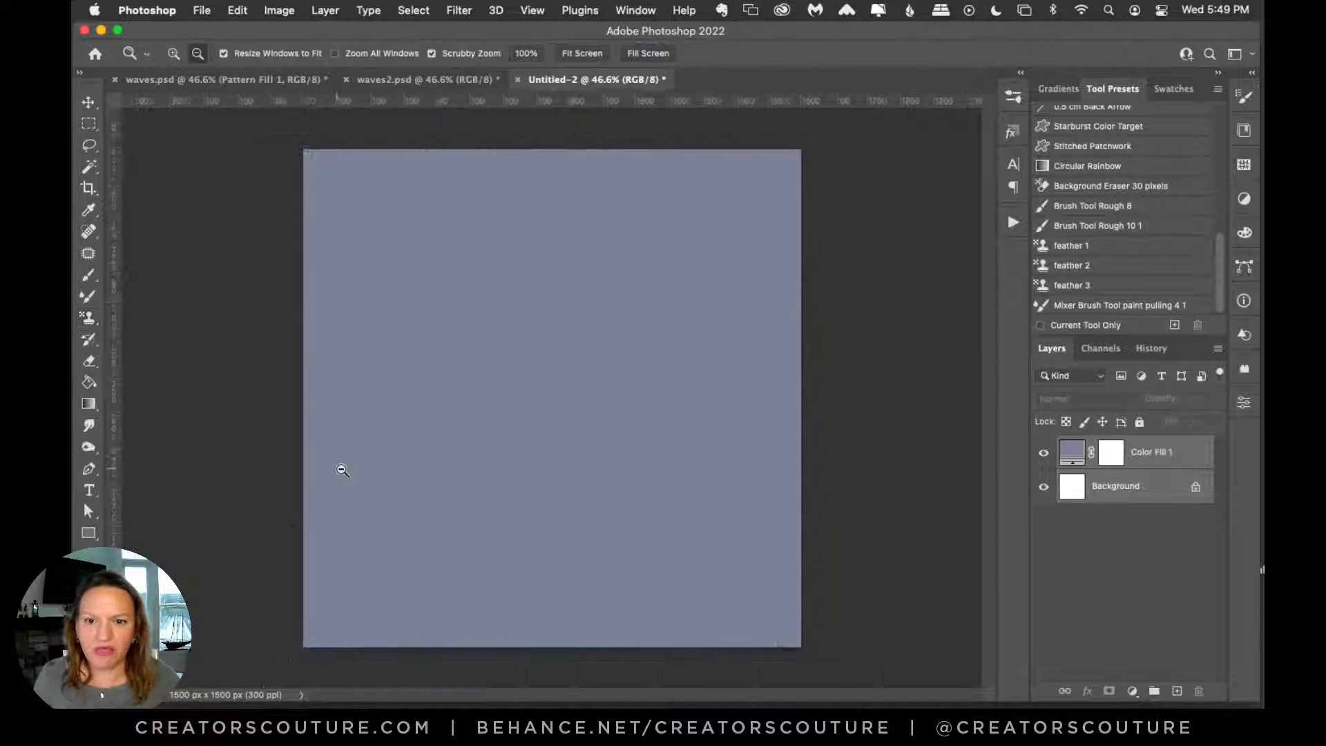
key("super+0")
left_click_drag(454, 473, 452, 472)
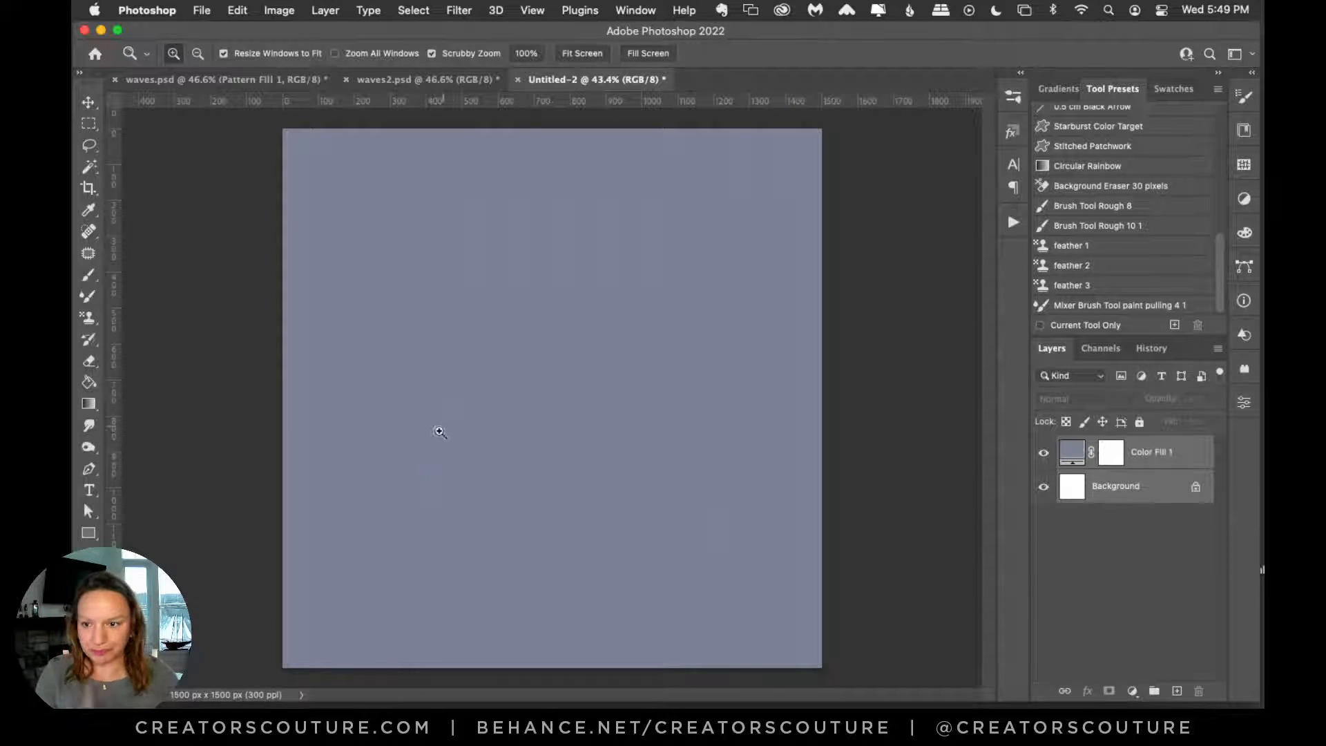
left_click(92, 318)
left_click(137, 316)
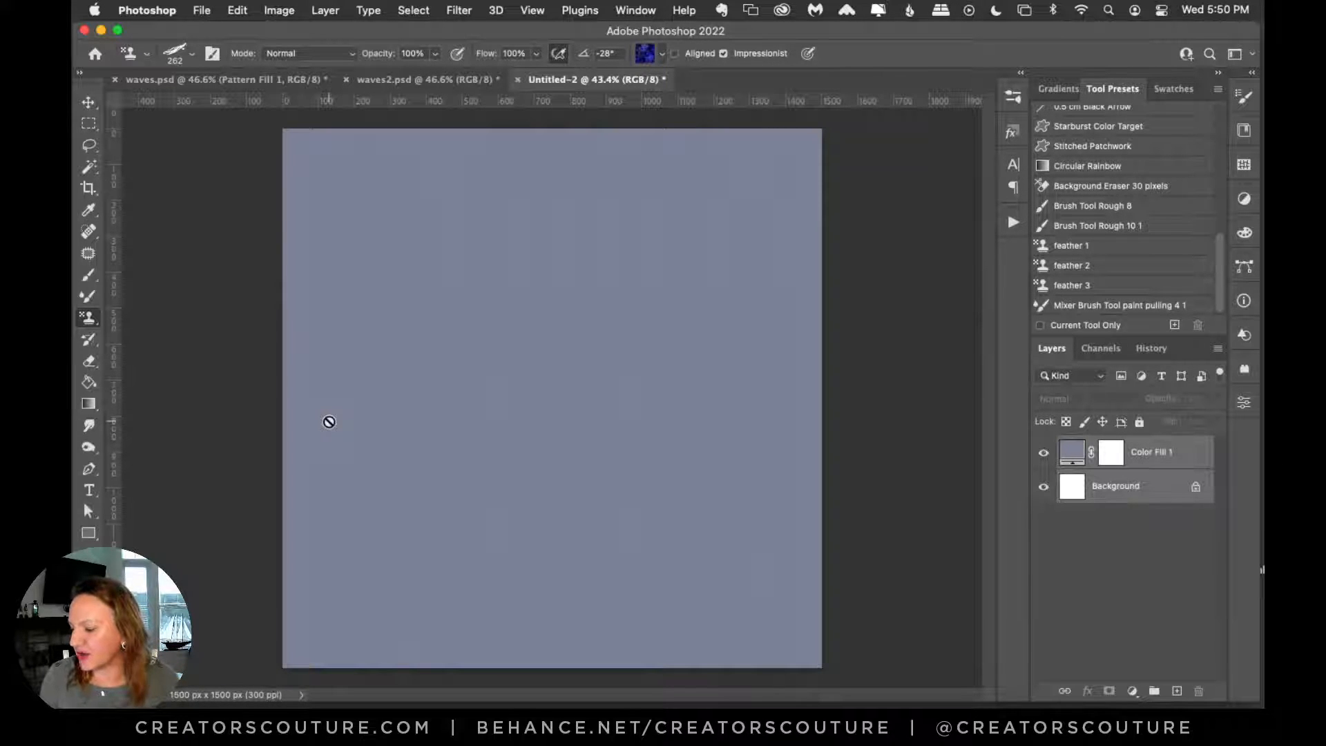
left_click(1012, 100)
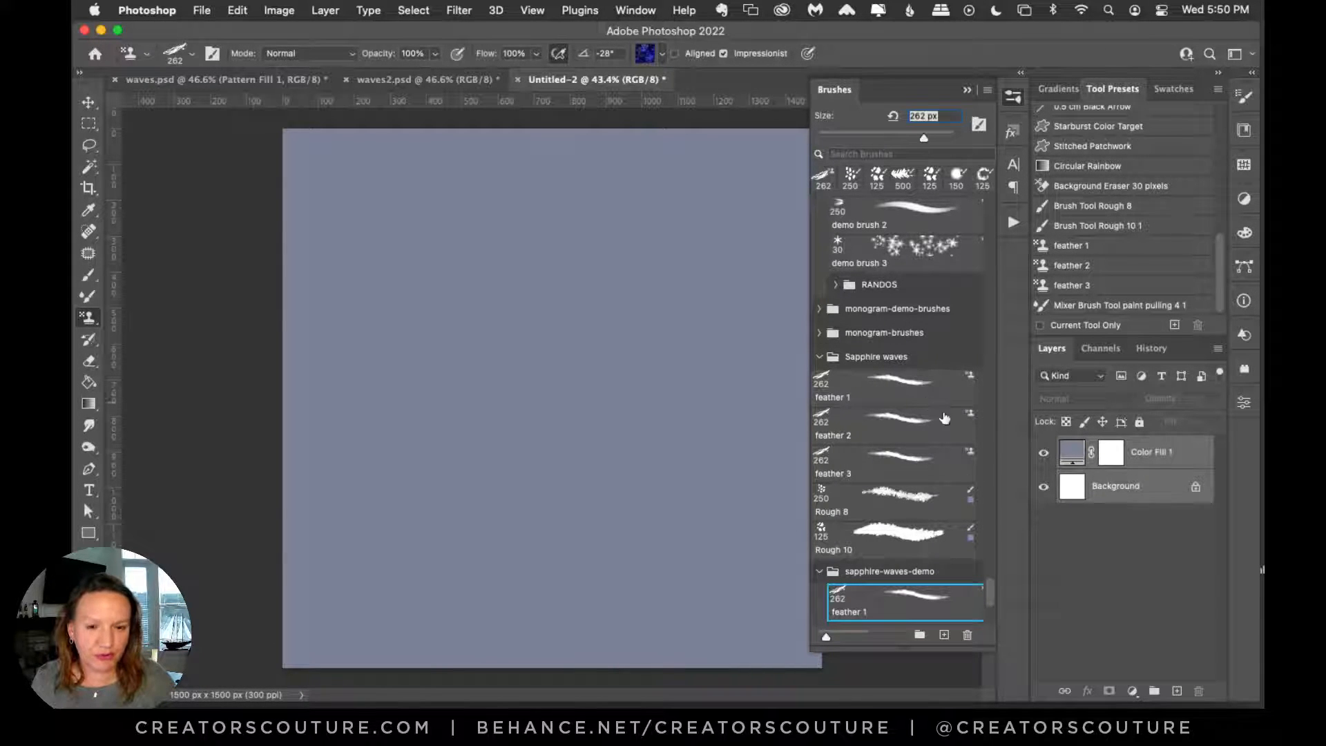
left_click(896, 383)
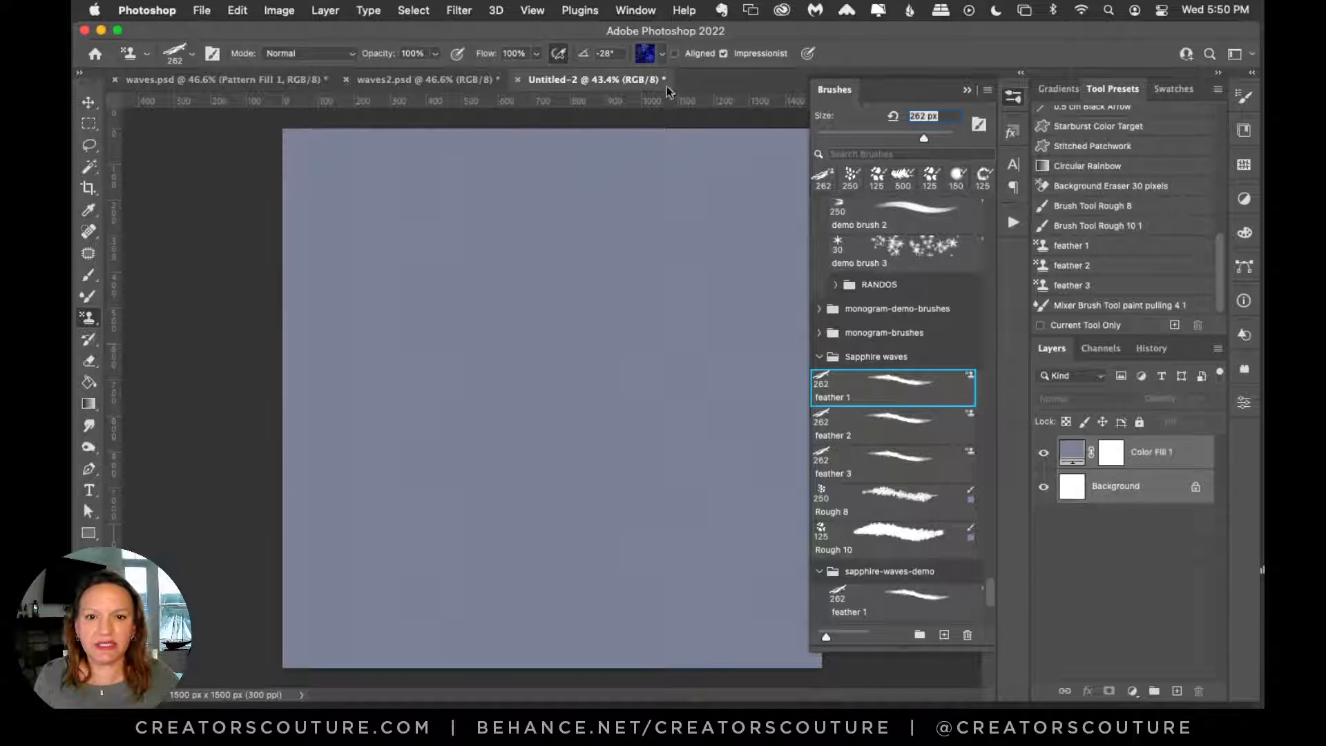
left_click(647, 55)
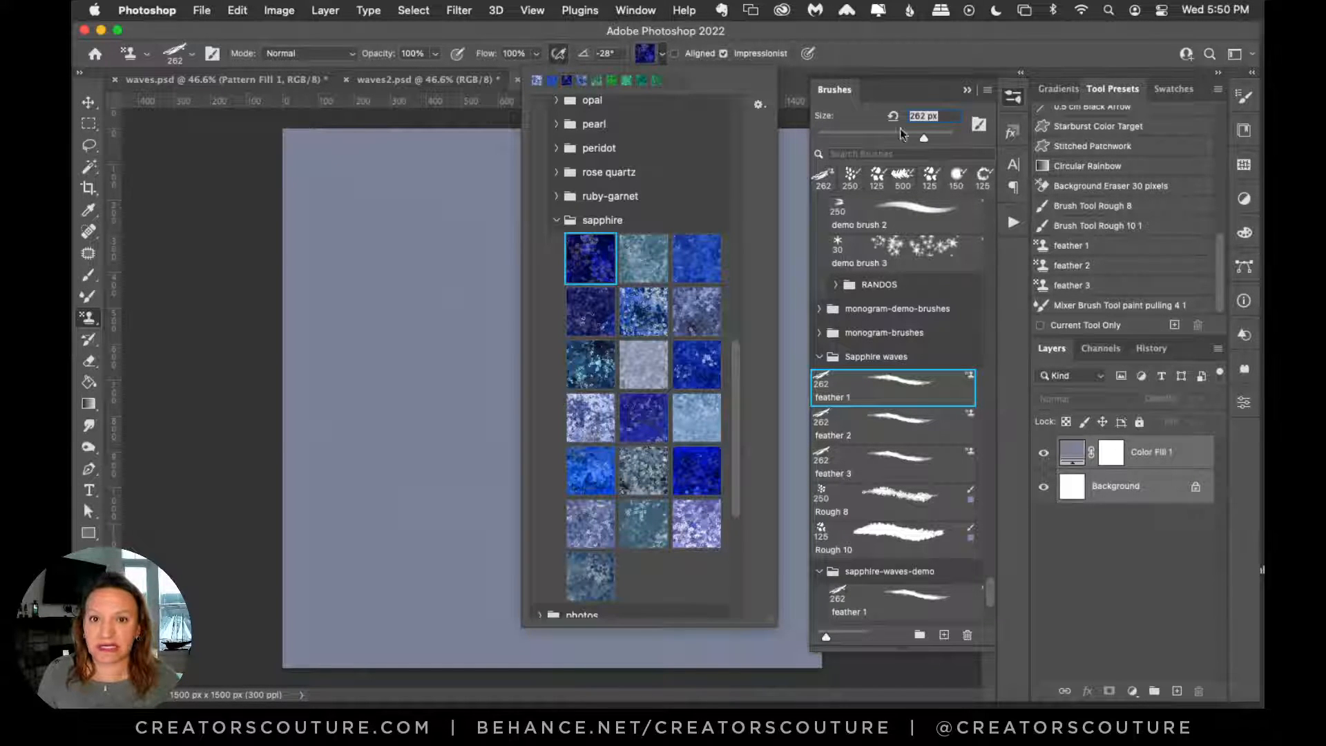
left_click(1006, 101)
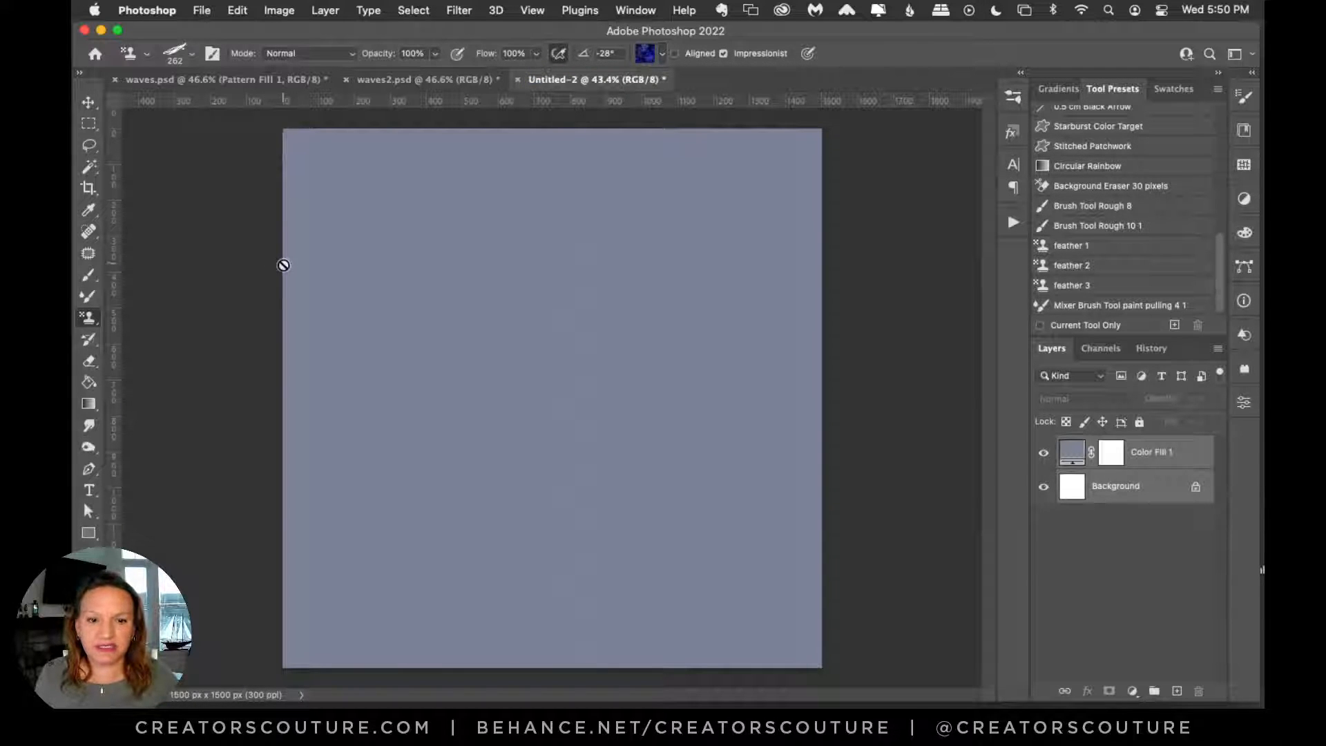
Step: Add a new layer above Color Fill 1 and paint a dark blue sapphire wave across the full canvas width
left_click(1150, 450)
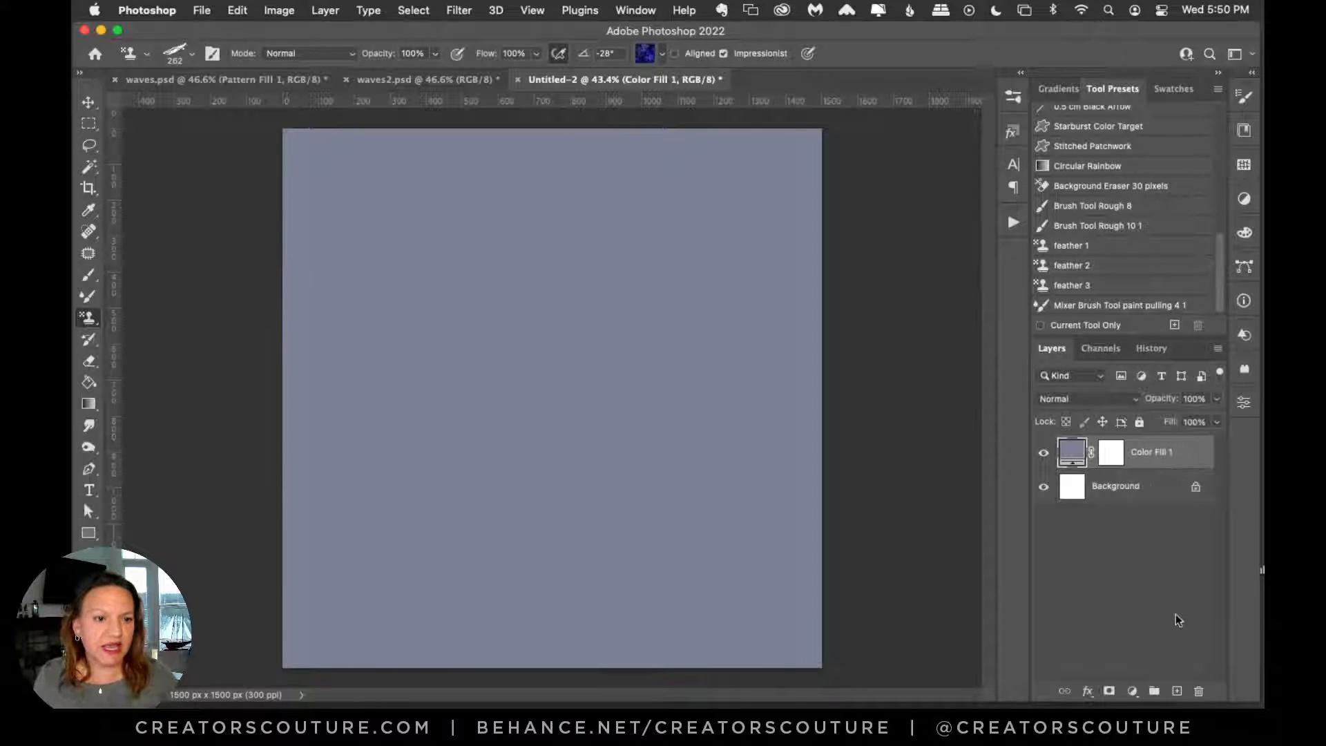
left_click(1178, 691)
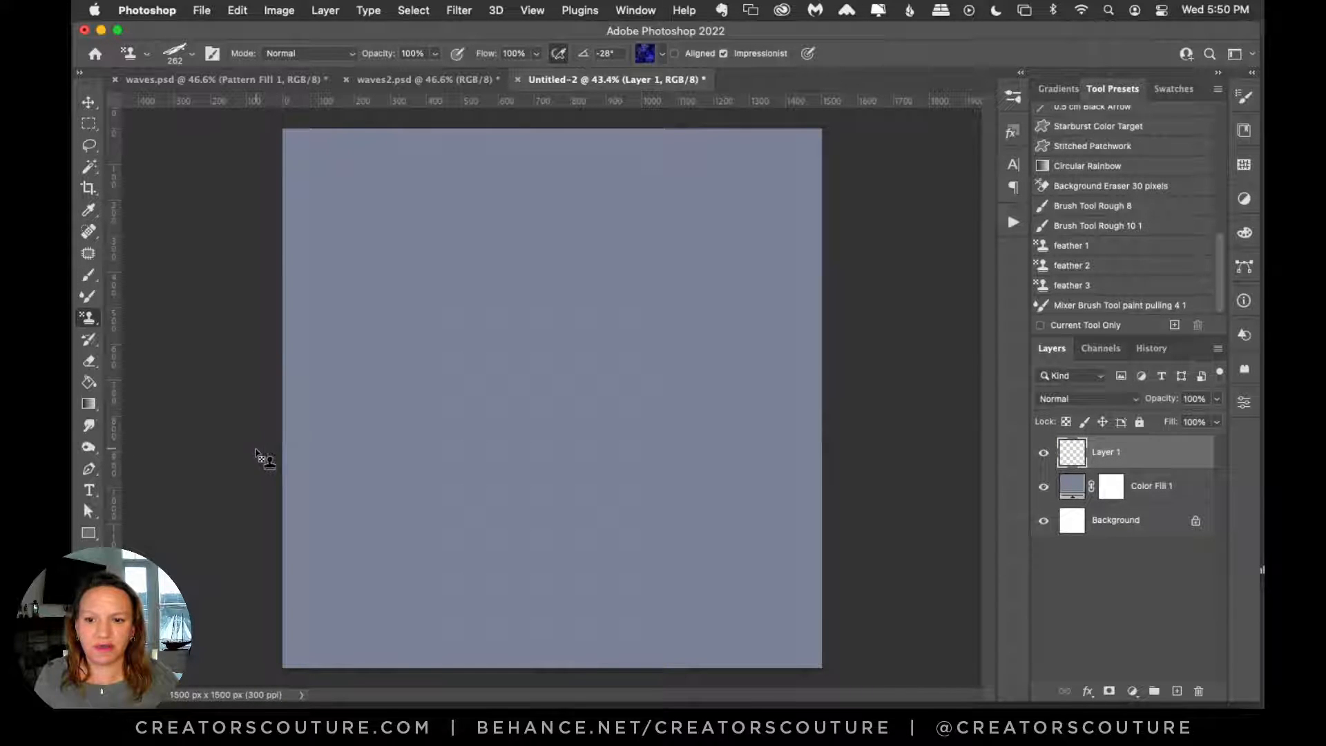
mouse_move(257, 452)
left_mouse_down()
mouse_move(313, 421)
mouse_move(451, 467)
mouse_move(669, 429)
mouse_move(771, 468)
mouse_move(841, 474)
left_mouse_up()
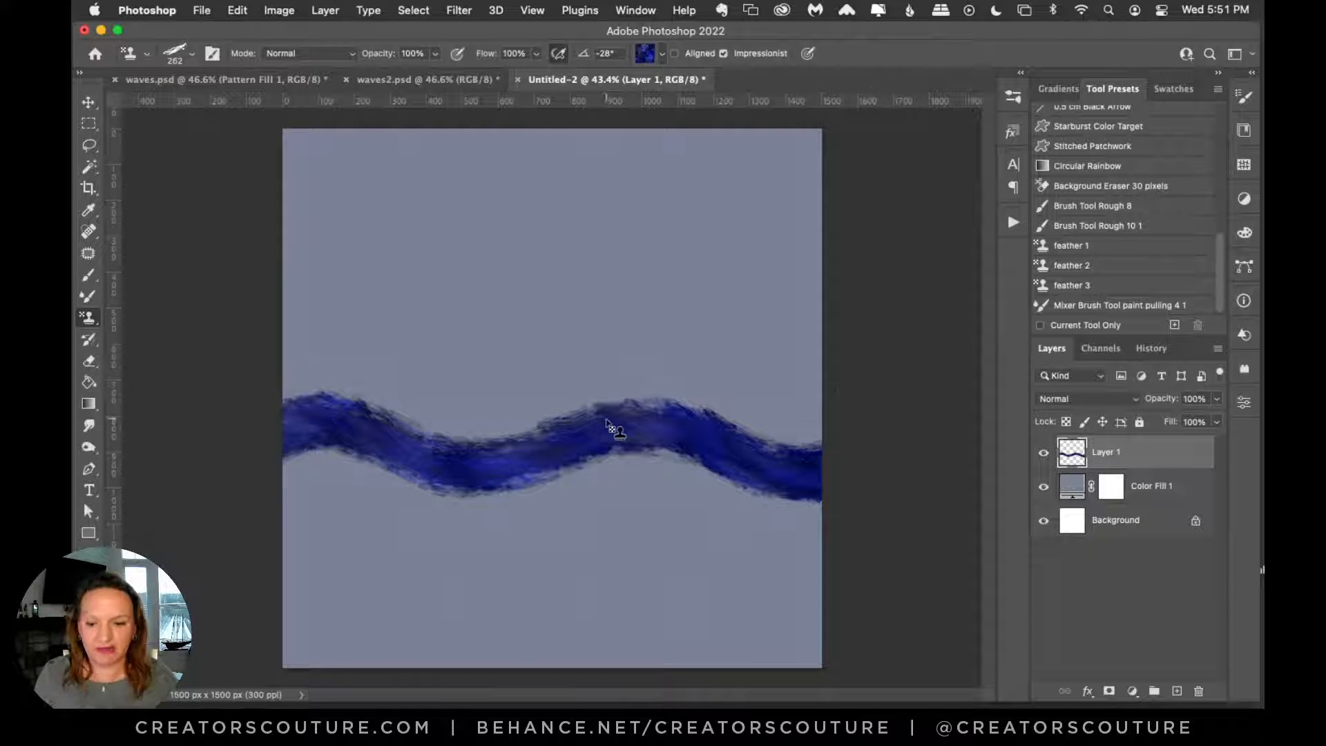
Step: Examine the painted wave's feathered brush texture at 100% zoom, then return to the full canvas view
key("z")
left_click(409, 456)
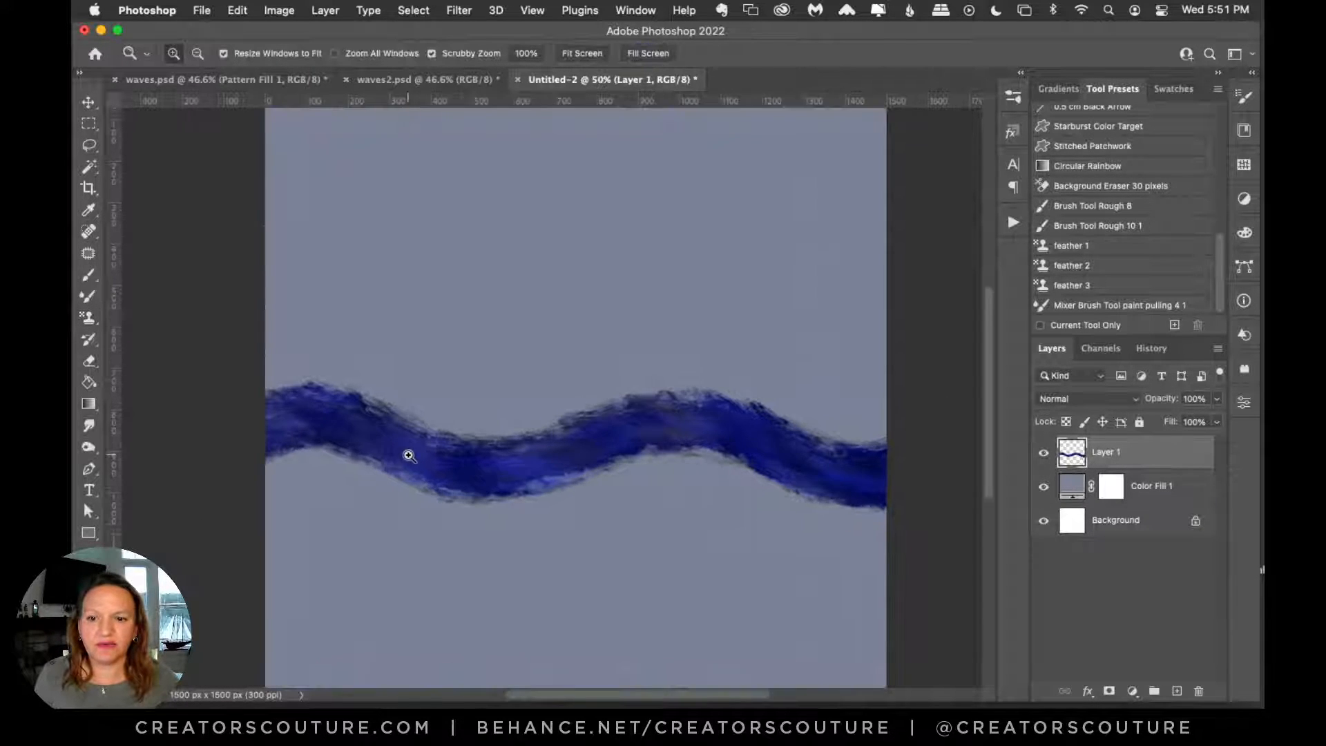
left_click(413, 458)
left_click(429, 465)
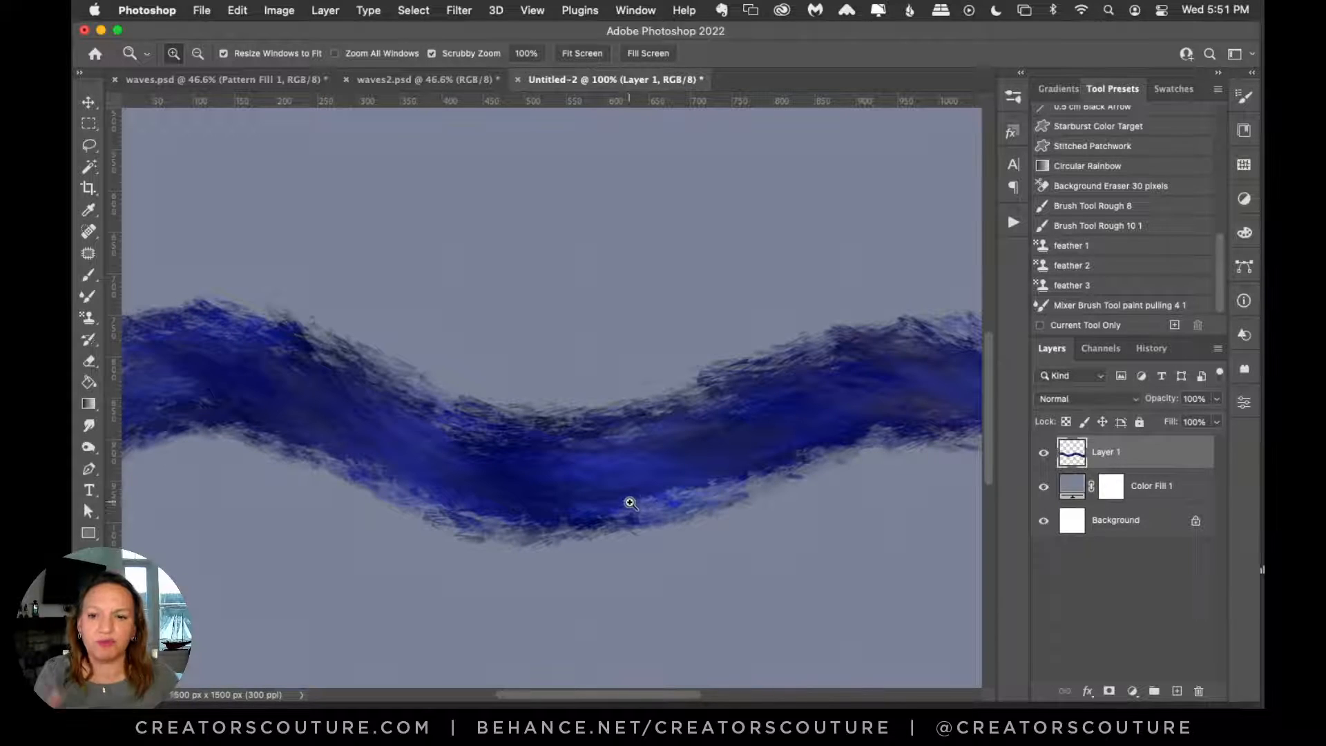
key("super+0")
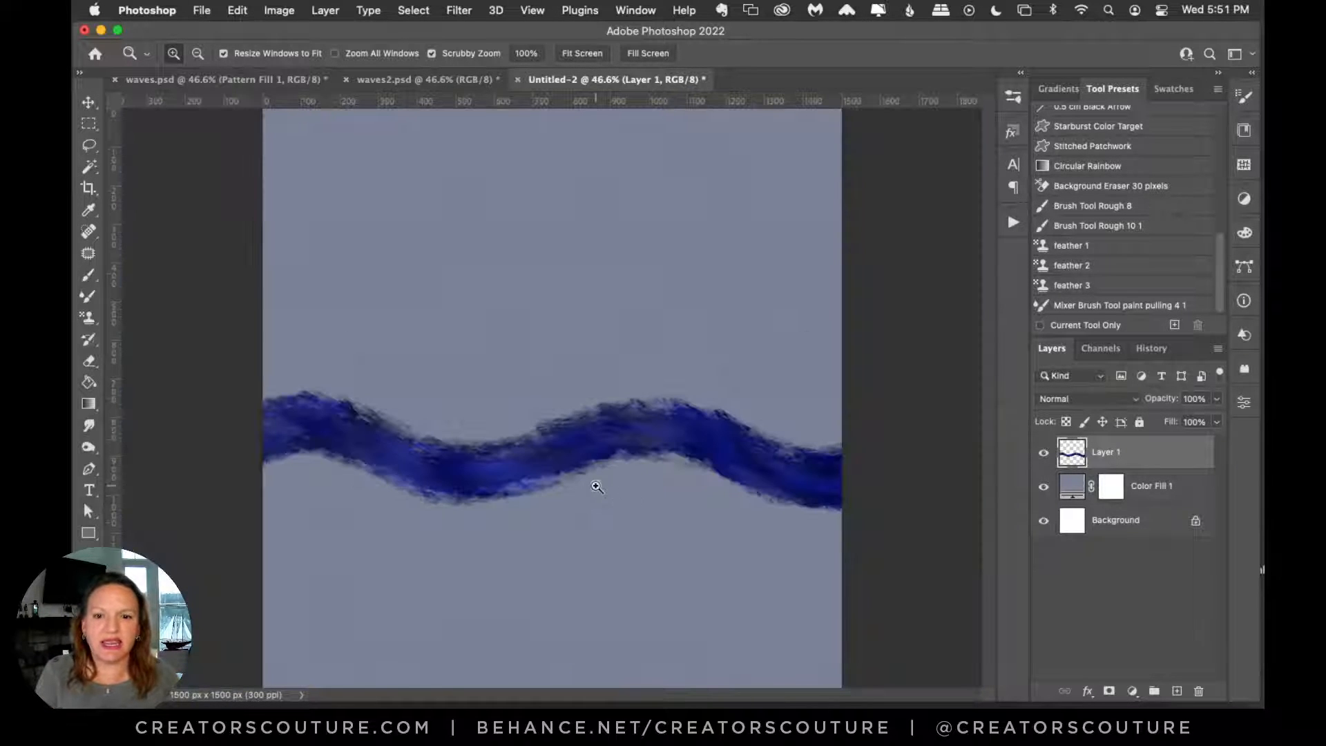
Step: Use the Pattern Stamp tool with the feather 2 brush to paint a bright blue sapphire wave along the dark wave's upper edge
left_click(88, 317)
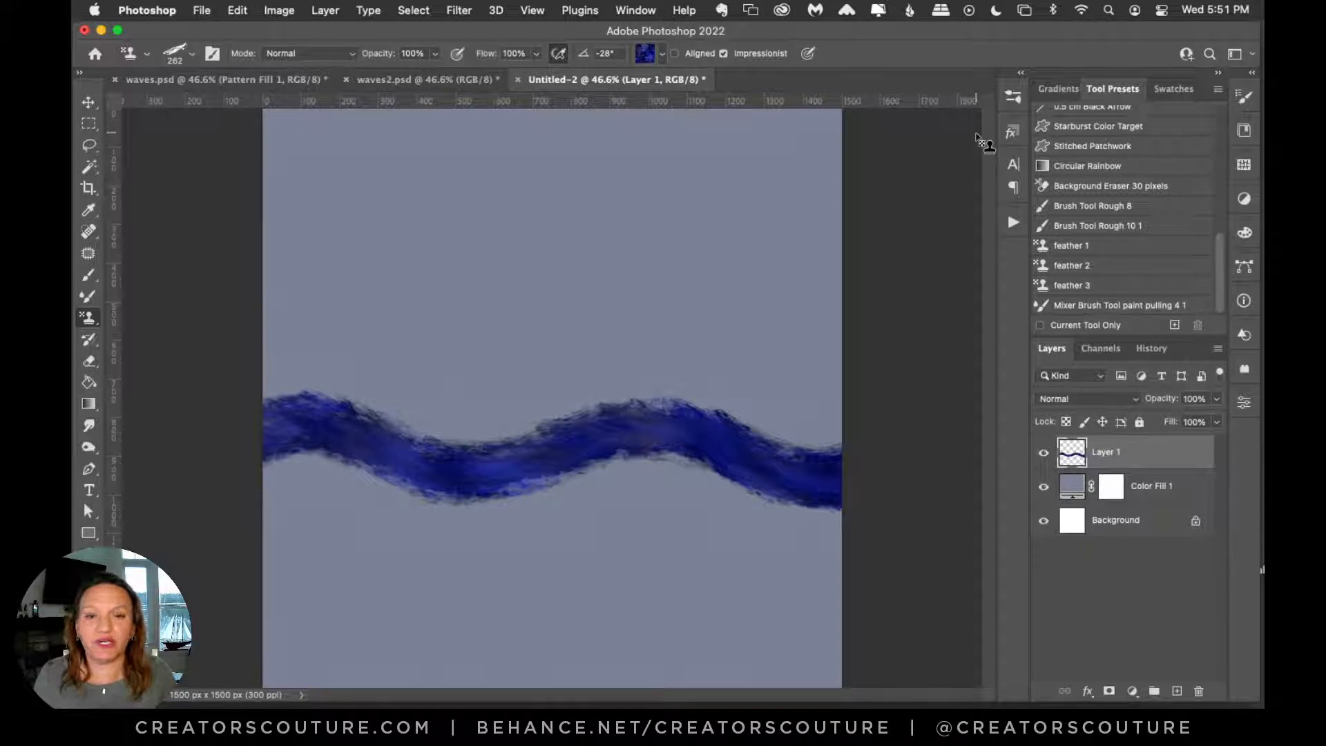
left_click(1013, 99)
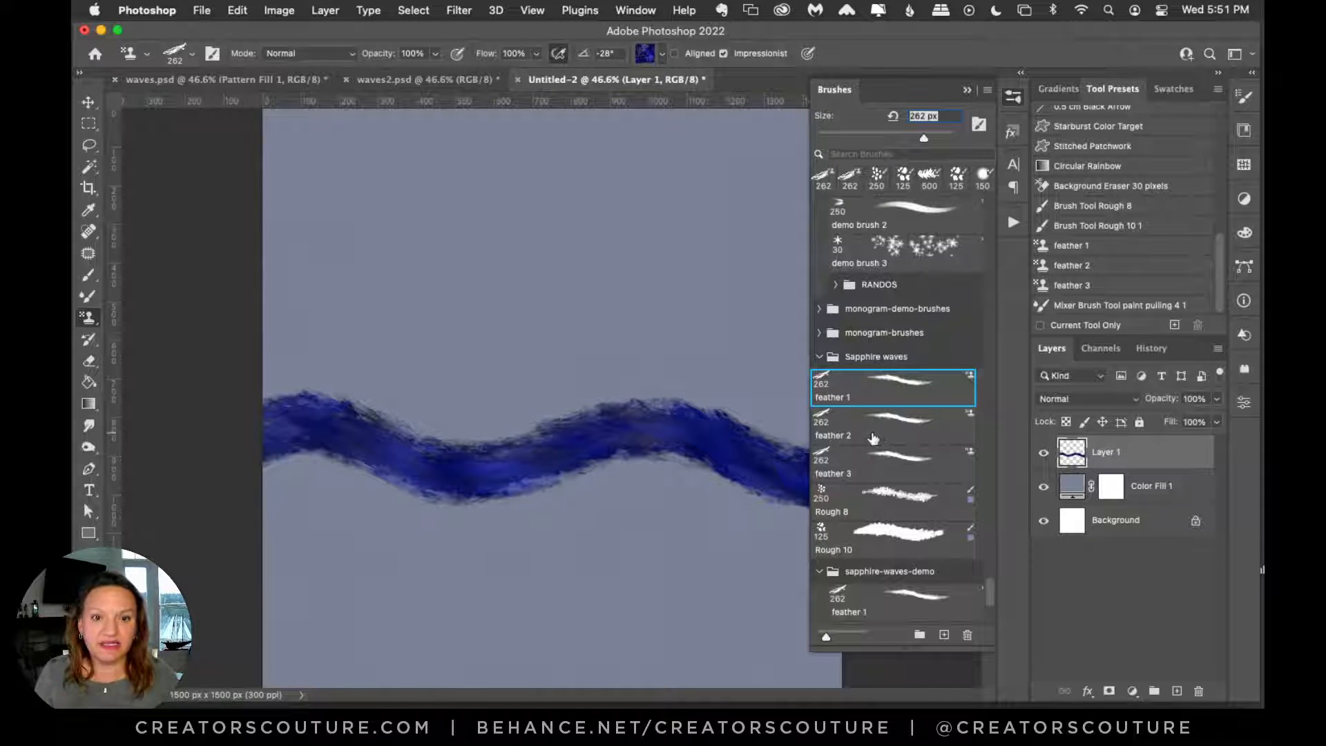
left_click(876, 438)
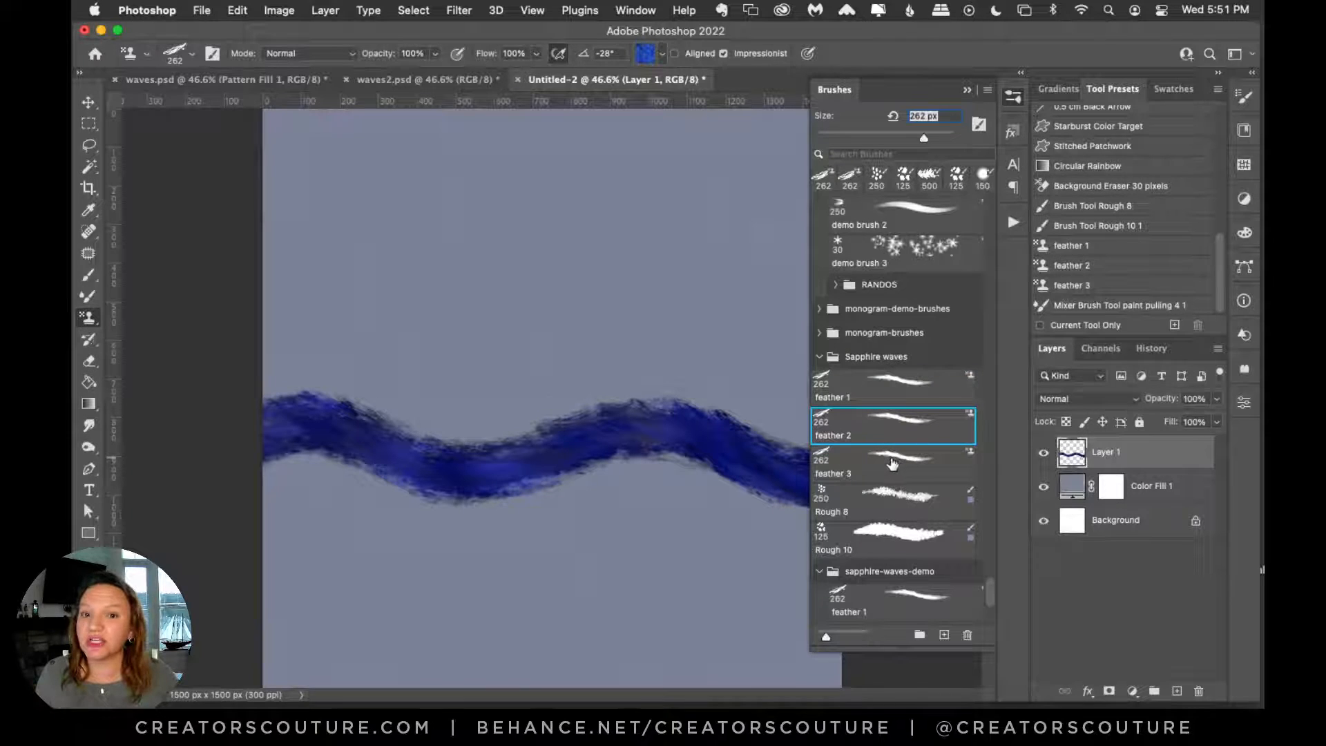
left_click(648, 55)
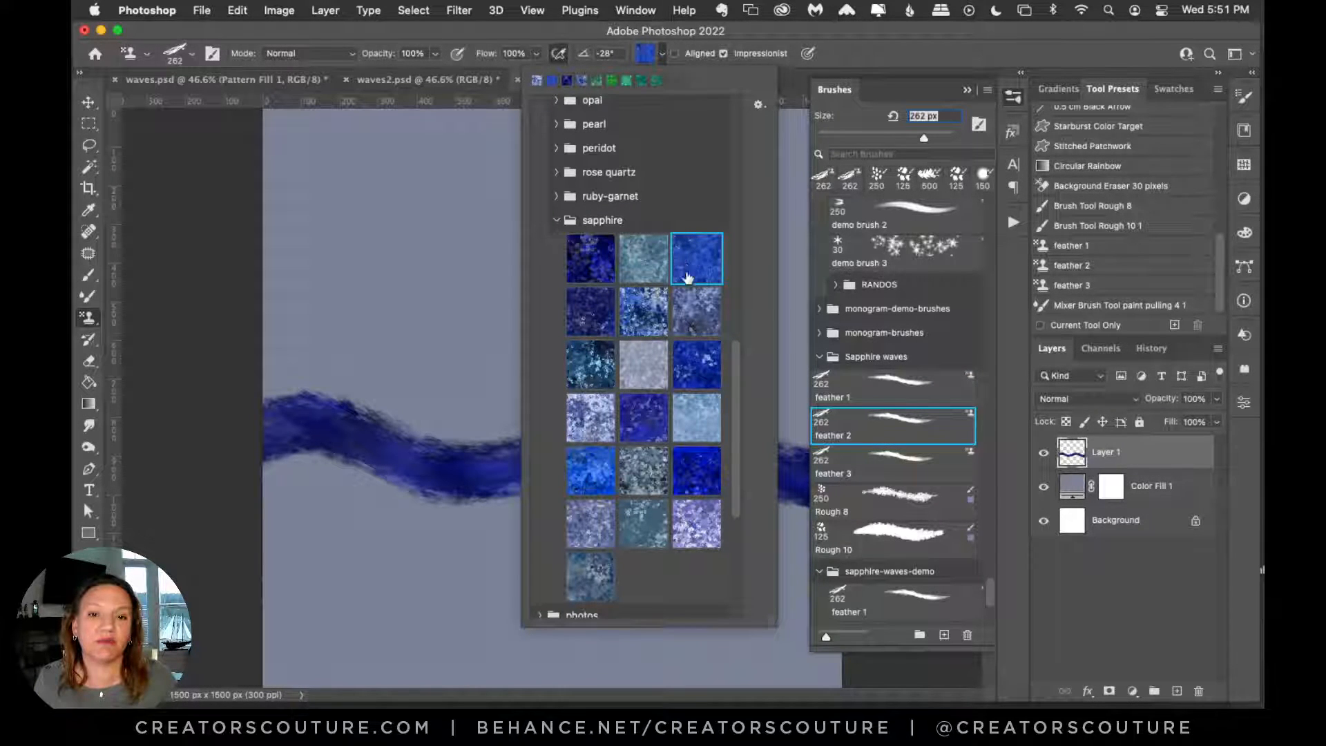
left_click(1013, 100)
mouse_move(250, 404)
left_mouse_down()
mouse_move(315, 380)
mouse_move(491, 444)
mouse_move(679, 407)
mouse_move(794, 445)
mouse_move(991, 403)
left_mouse_up()
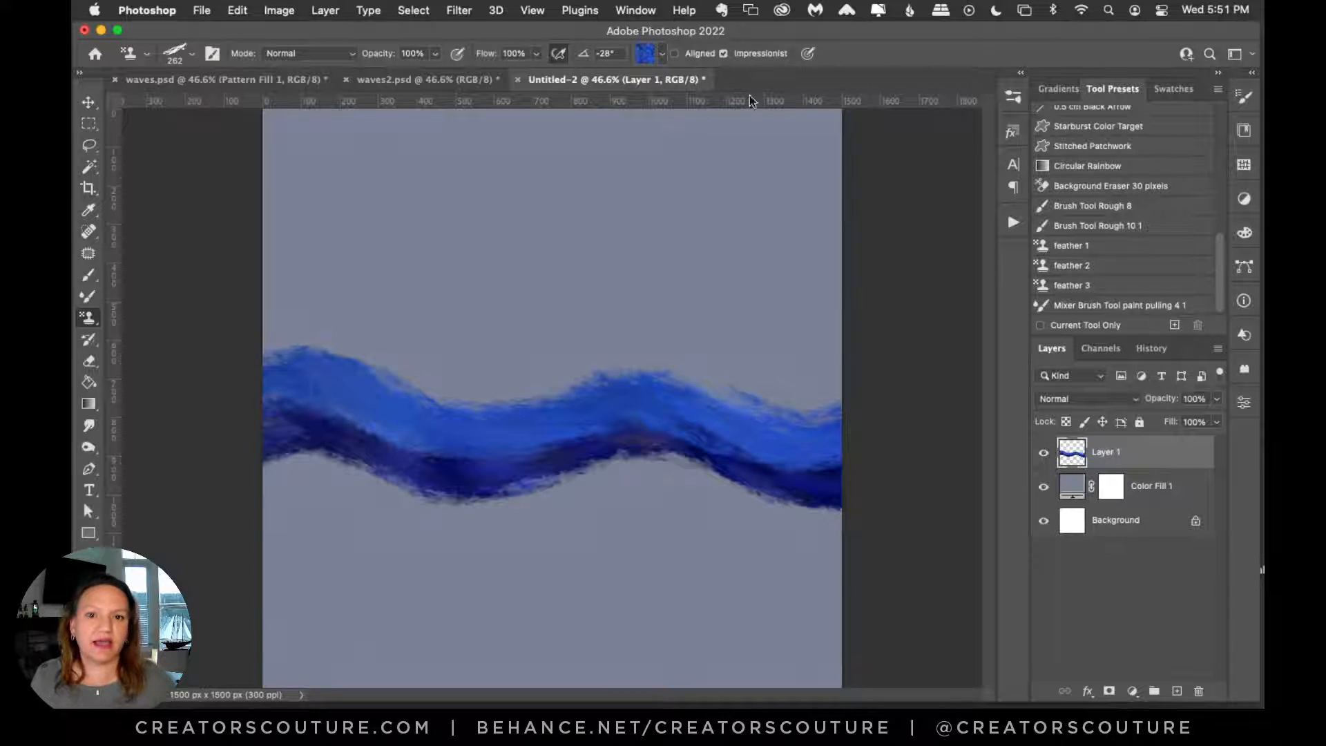
Step: Paint a pale lavender-blue sapphire wave along the bright blue wave's upper edge and compare the artwork with waves2.psd
left_click(647, 55)
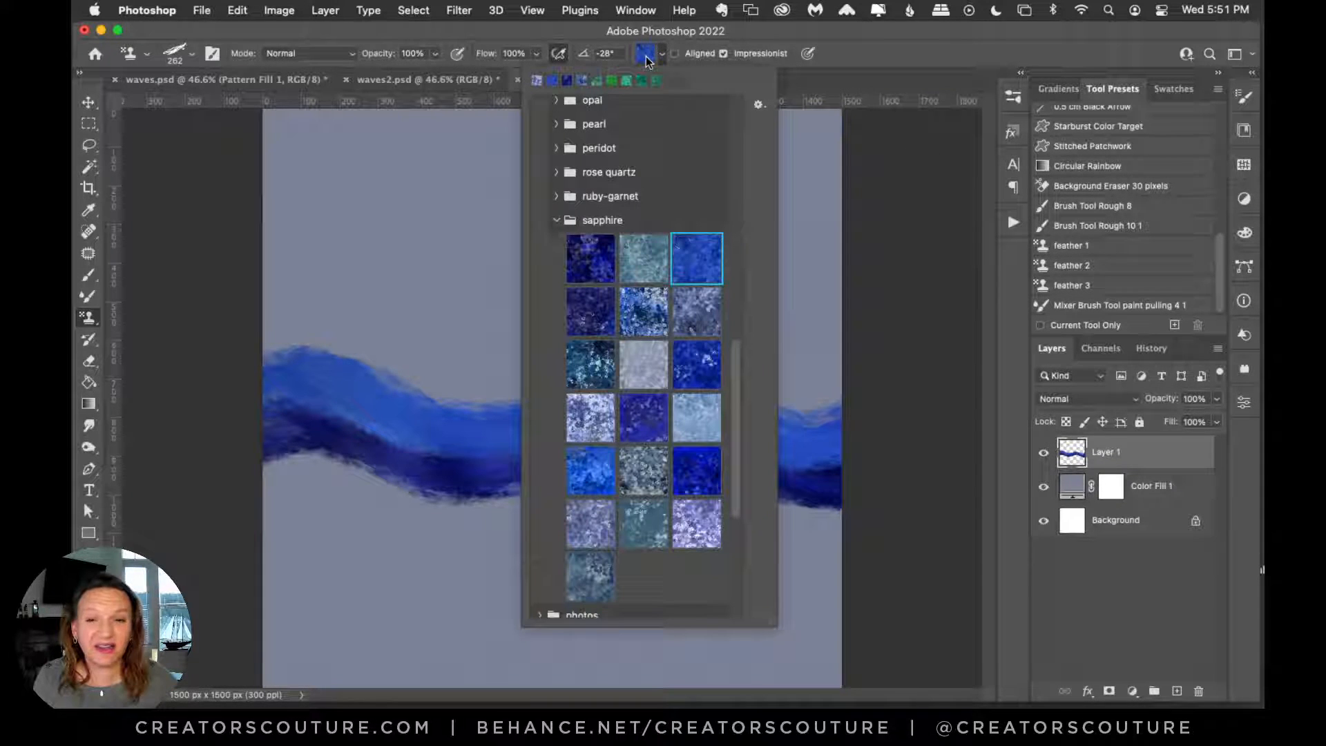
left_click(582, 426)
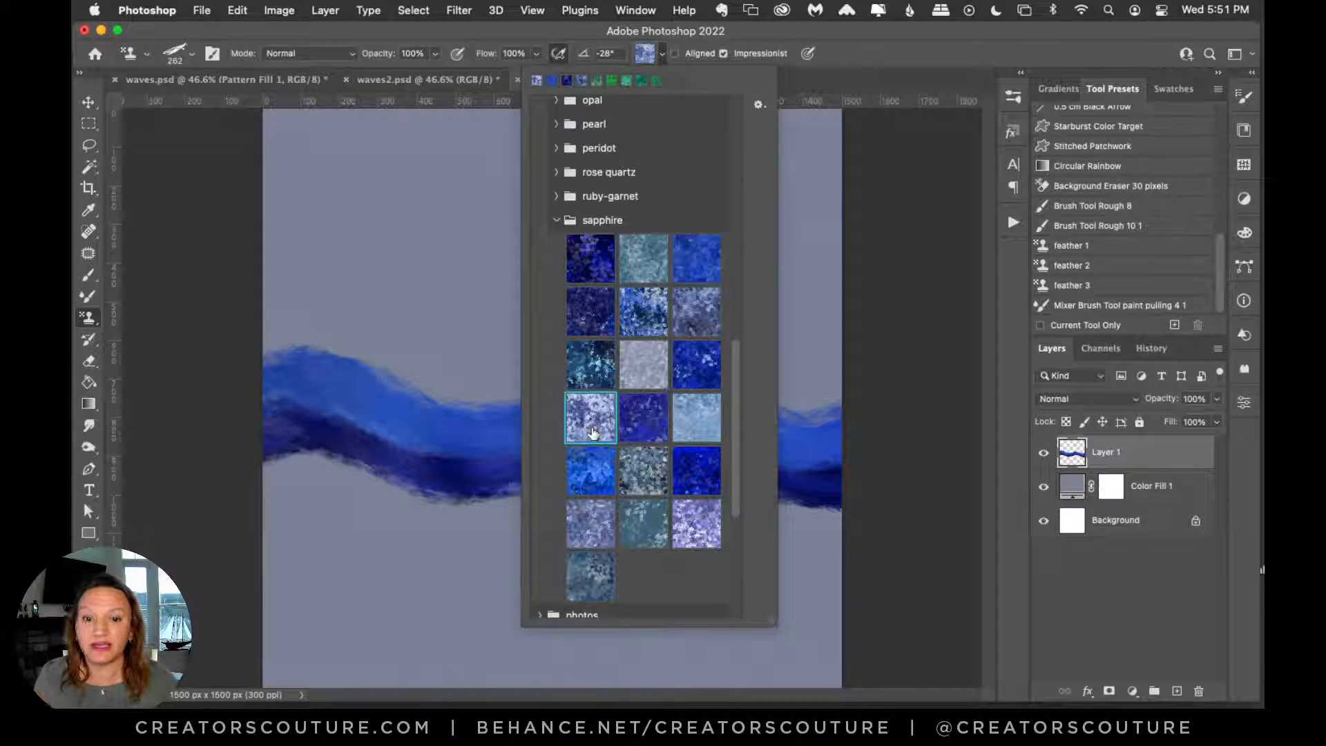
left_click(909, 50)
mouse_move(241, 366)
left_mouse_down()
mouse_move(330, 346)
mouse_move(466, 393)
mouse_move(634, 368)
mouse_move(684, 371)
mouse_move(799, 416)
mouse_move(865, 413)
left_mouse_up()
left_click(455, 86)
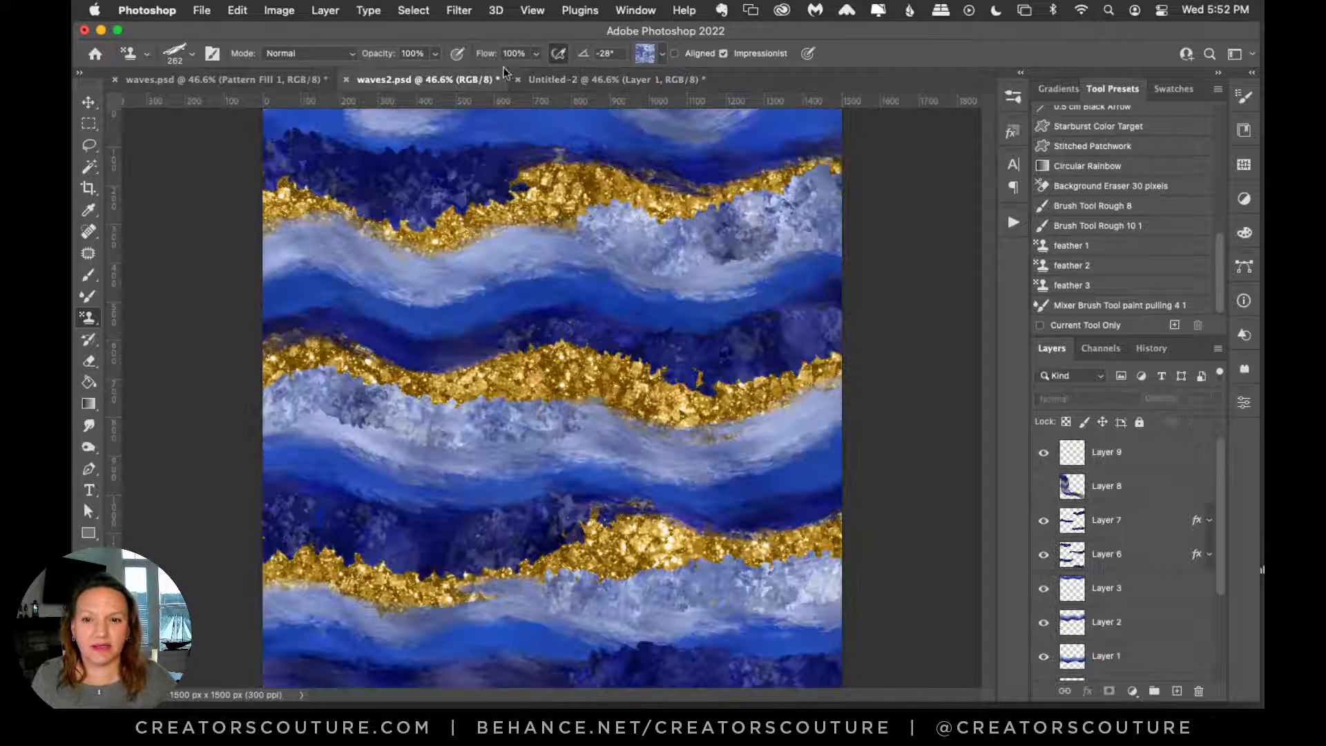
left_click(618, 82)
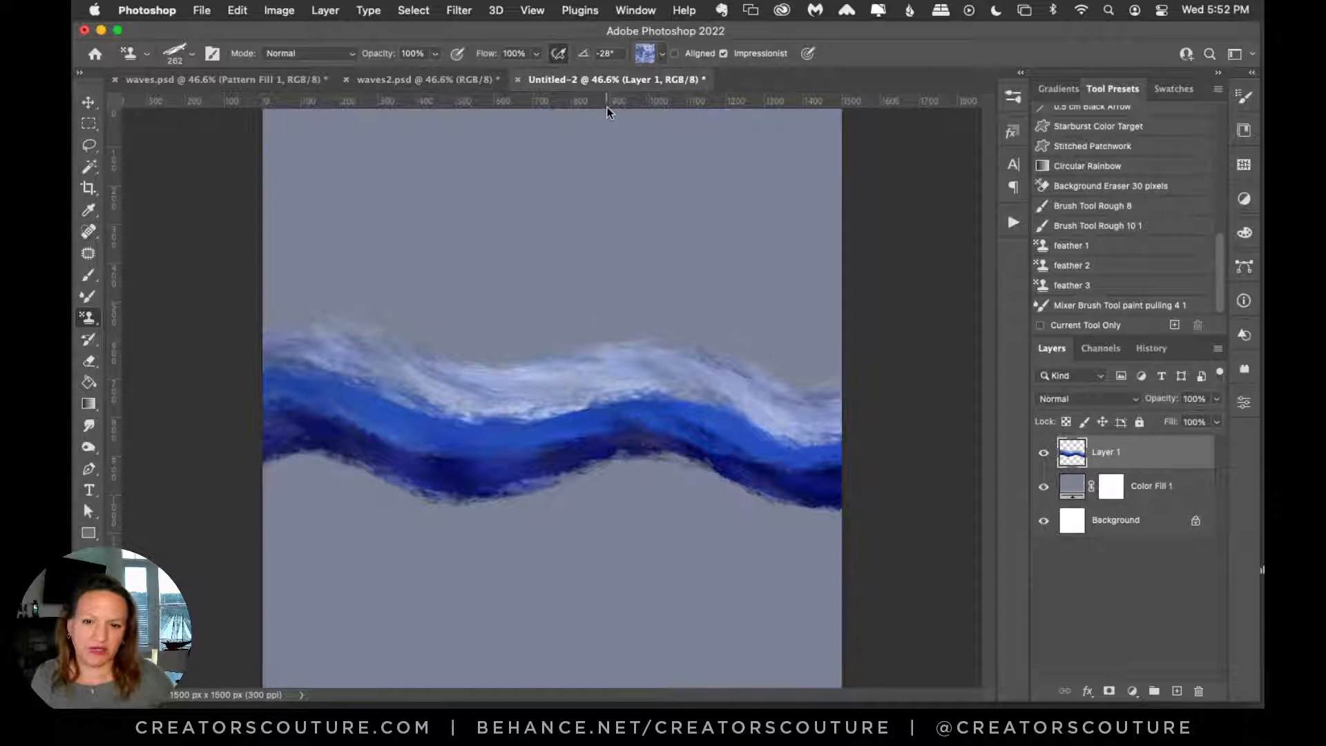
Step: Add a new layer above Layer 1 and paint a dark blue wave above the first wave group using the feather 1 brush
left_click(1178, 691)
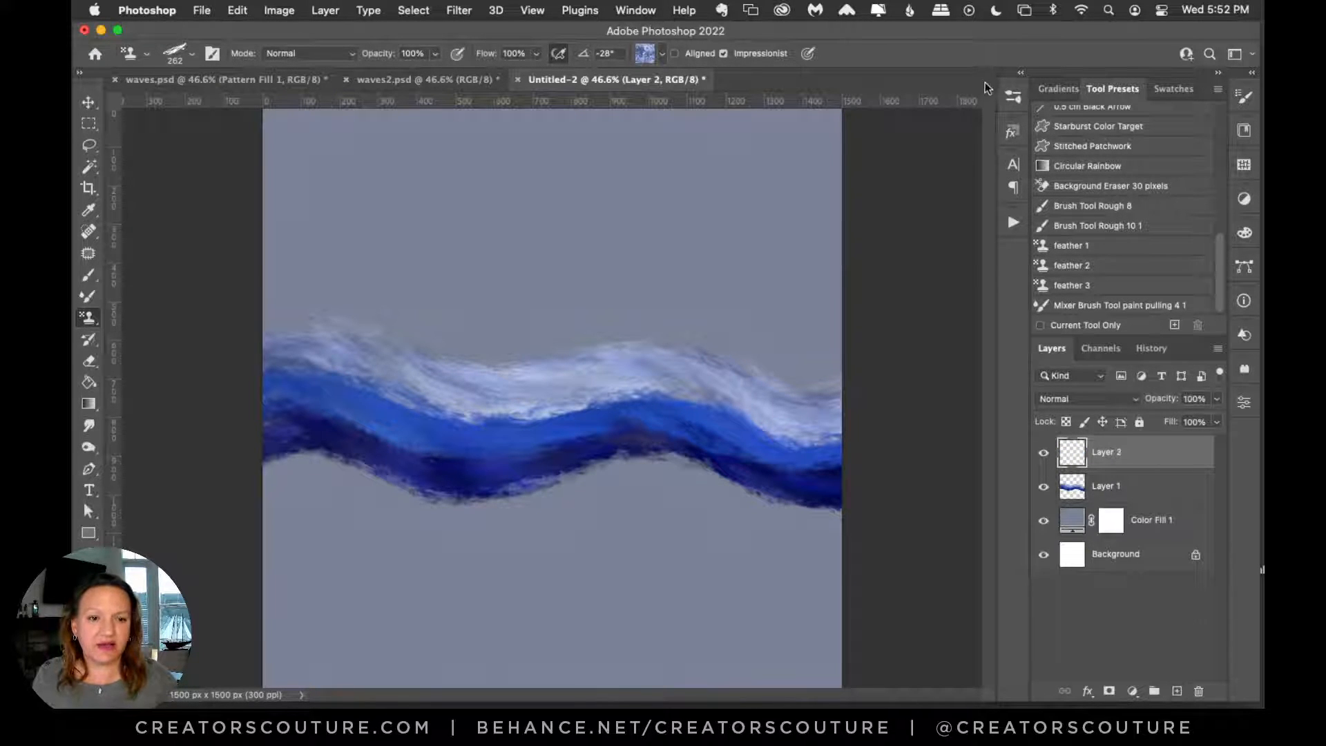
left_click(1014, 94)
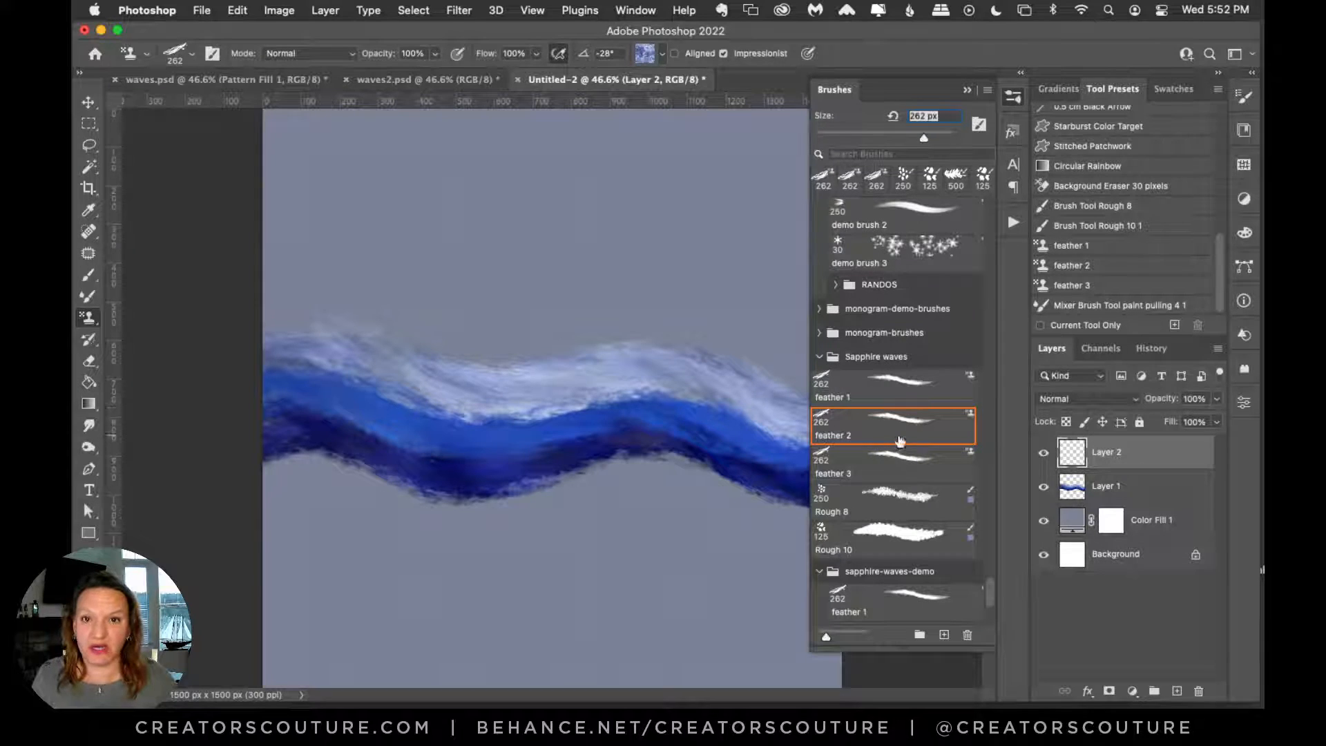
left_click(872, 395)
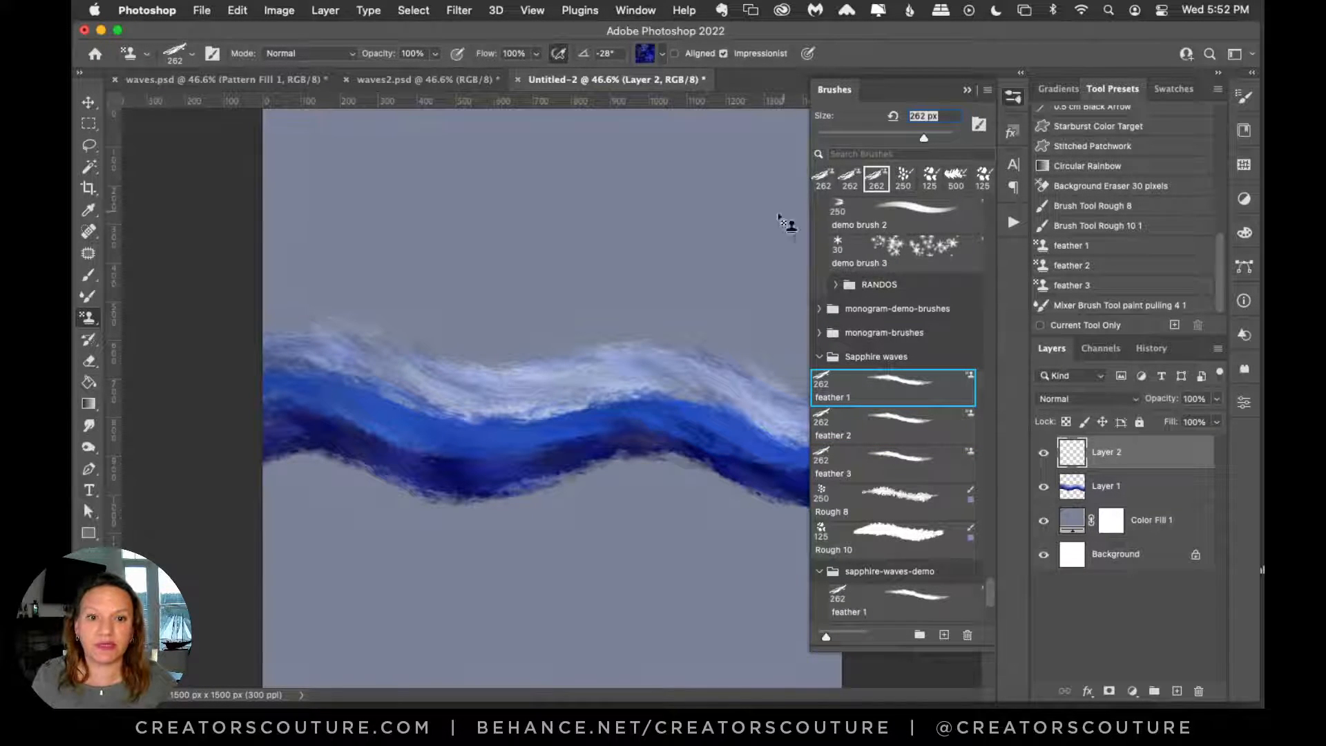
left_click(1014, 96)
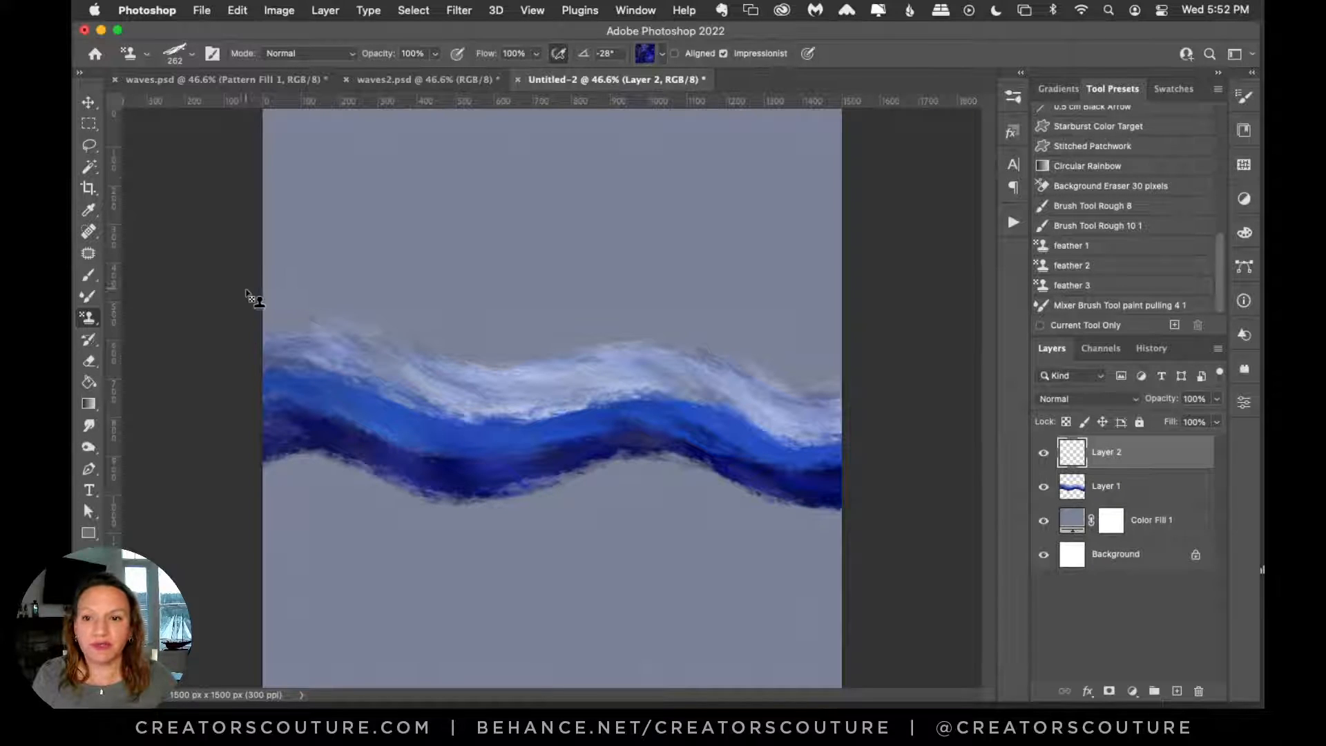
mouse_move(267, 284)
left_mouse_down()
mouse_move(297, 263)
mouse_move(476, 282)
mouse_move(584, 257)
mouse_move(751, 301)
mouse_move(909, 276)
left_mouse_up()
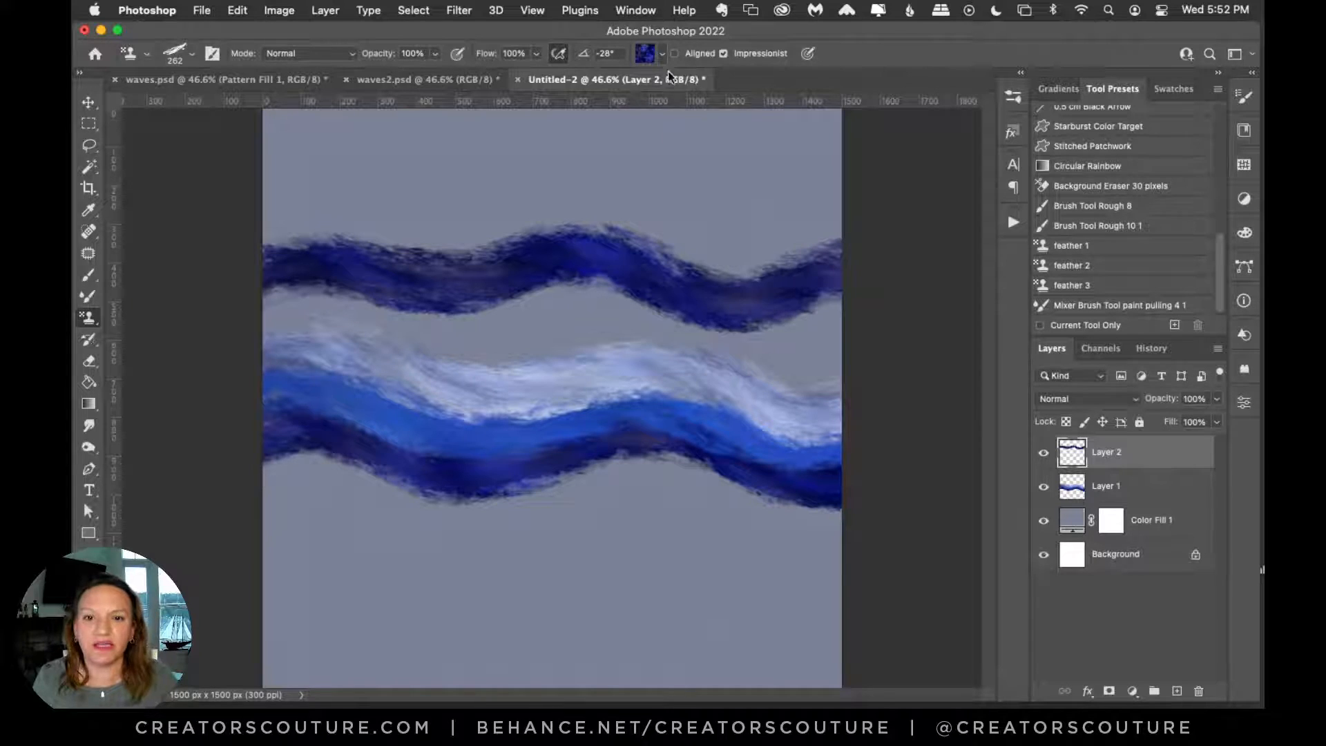
Step: Paint a bright blue sapphire wave along the upper edge of the dark wave on Layer 2
left_click(645, 59)
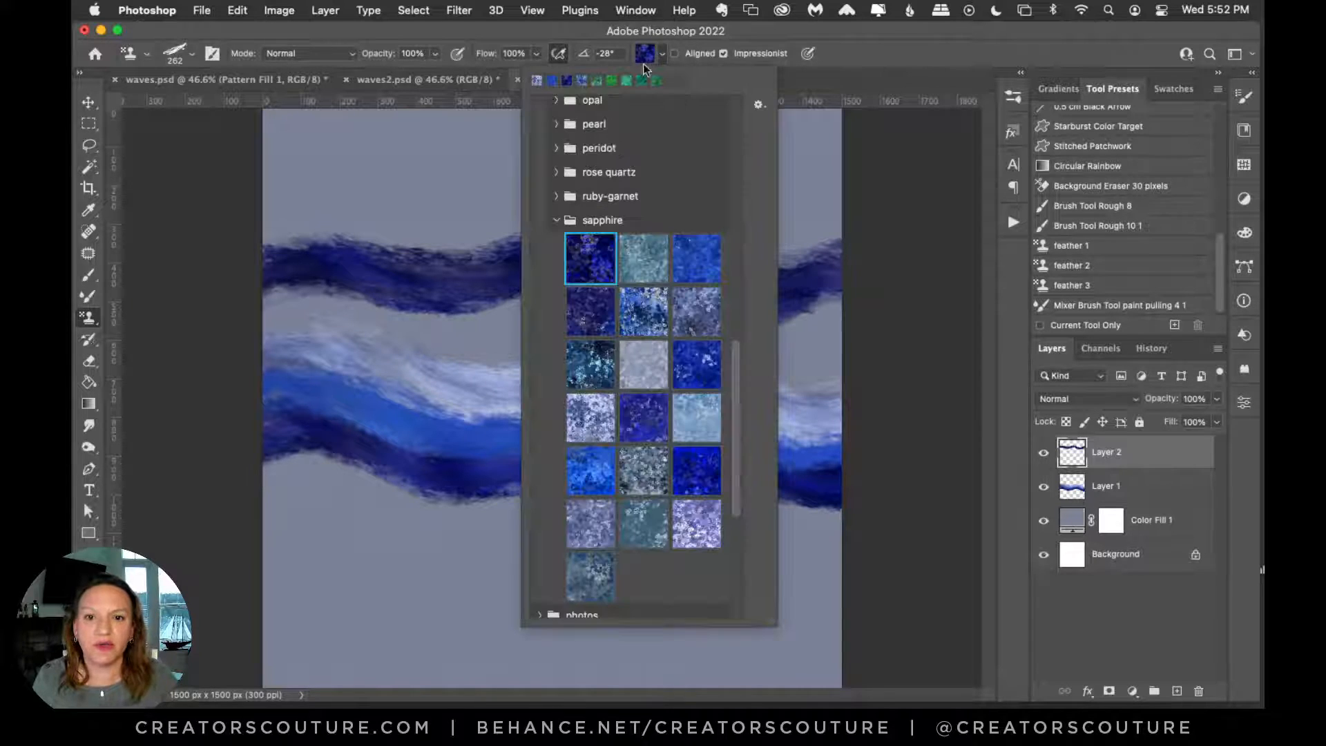
left_click(698, 262)
left_click(861, 46)
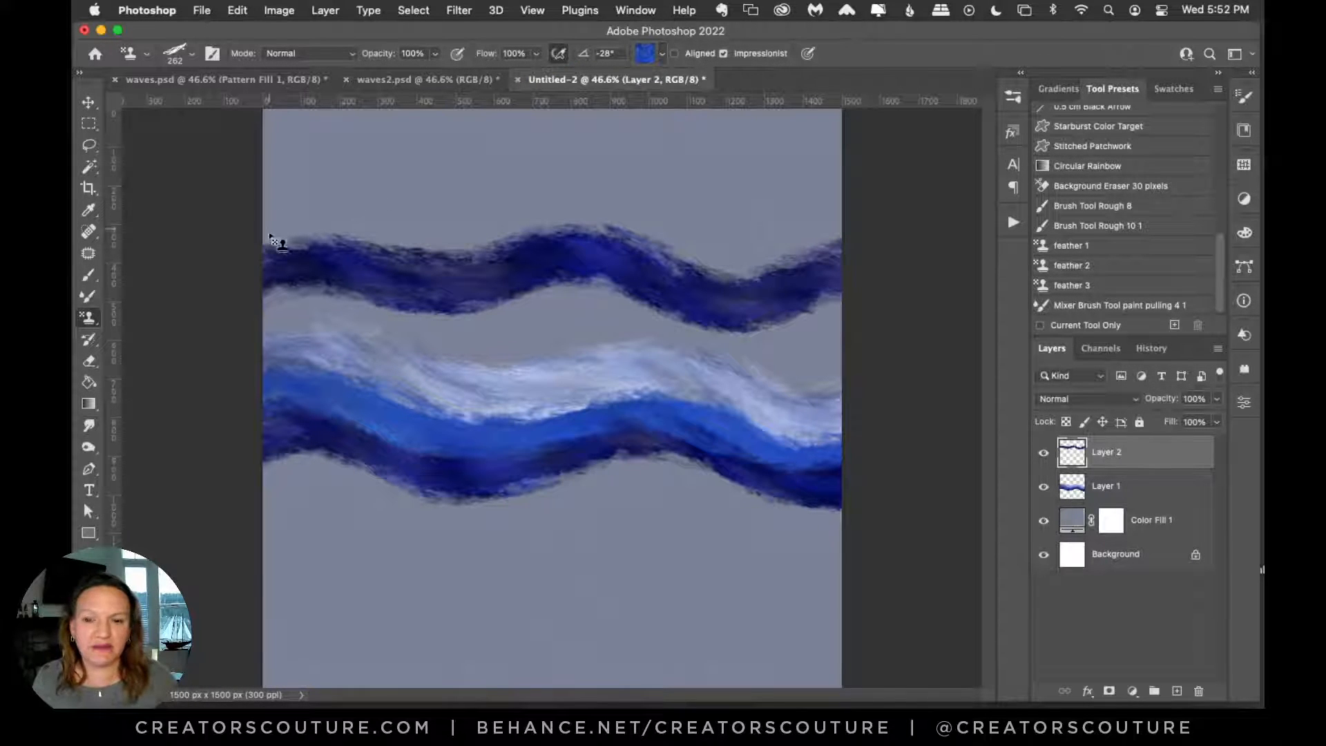
mouse_move(232, 250)
left_mouse_down()
mouse_move(331, 232)
mouse_move(429, 249)
mouse_move(551, 231)
mouse_move(649, 237)
mouse_move(729, 270)
mouse_move(853, 243)
mouse_move(867, 220)
left_mouse_up()
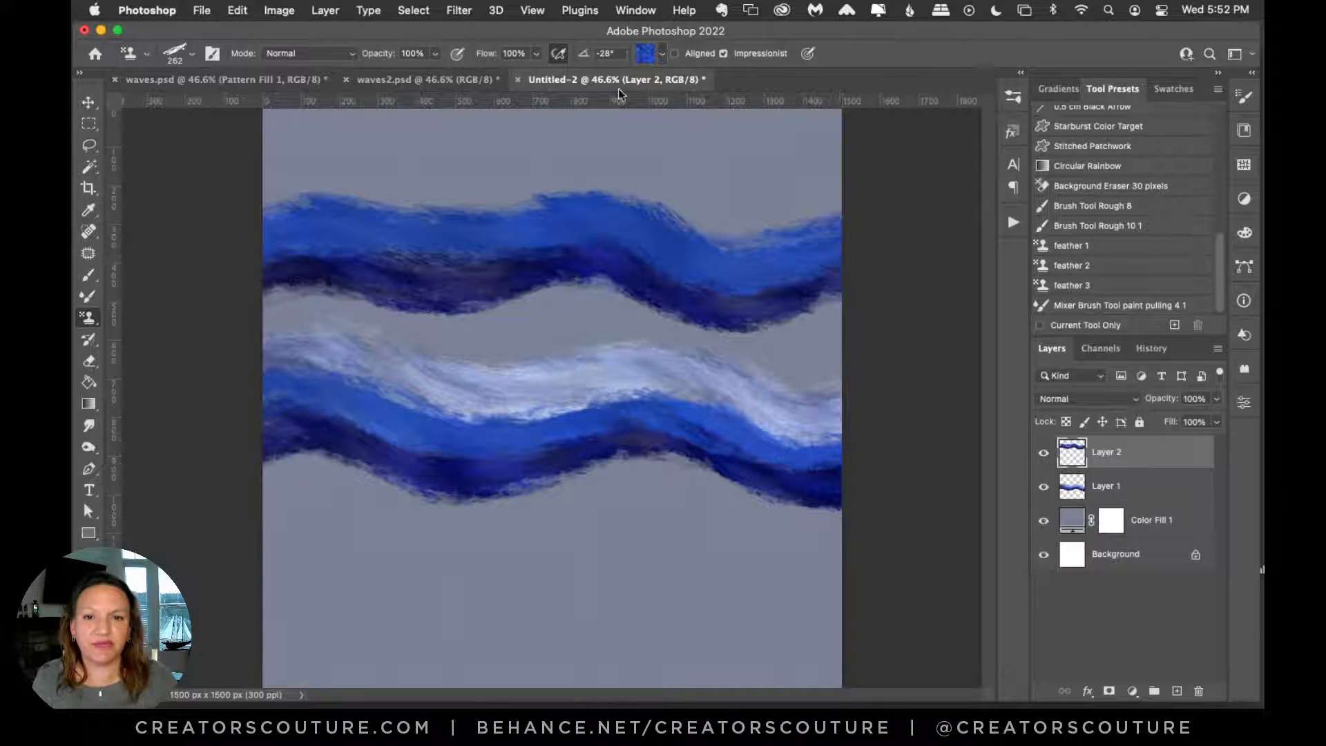
Step: Paint a pale lavender-blue sapphire wave above the bright blue wave on Layer 2
left_click(640, 55)
left_click(580, 432)
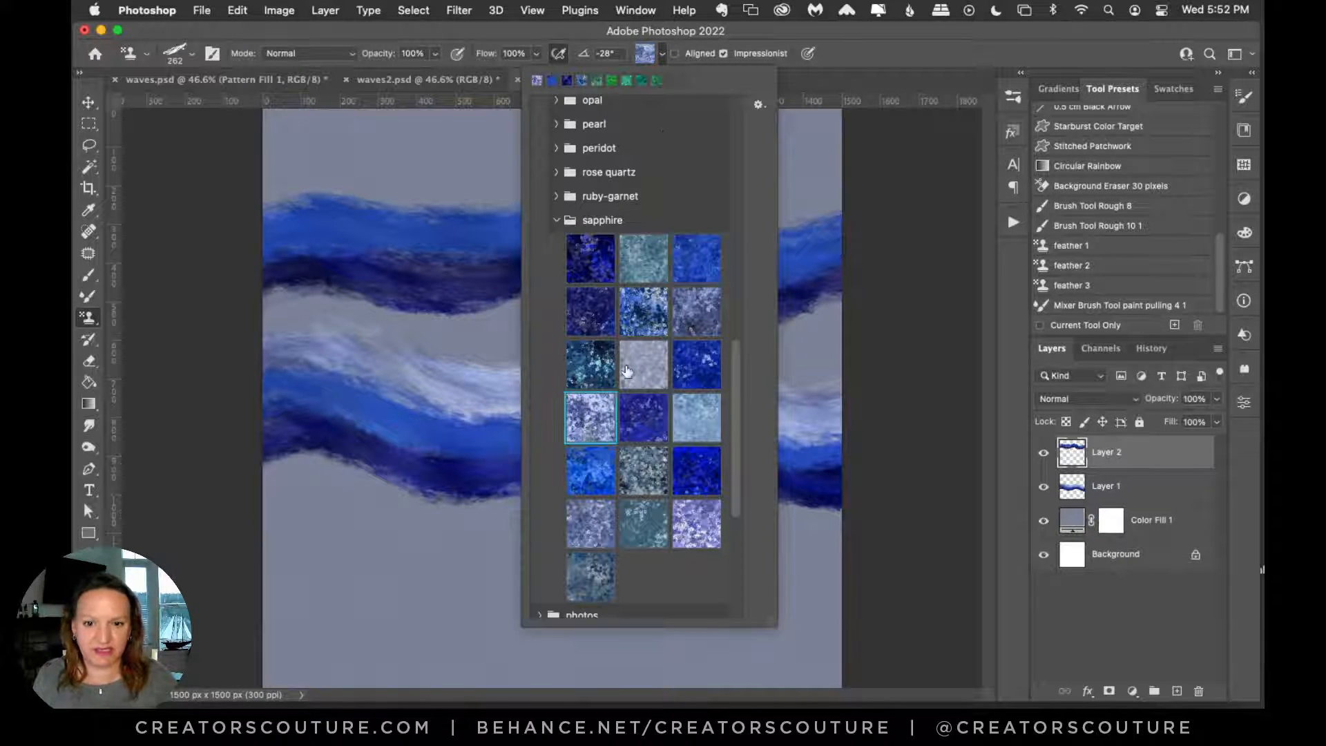
left_click(873, 55)
mouse_move(257, 190)
left_mouse_down()
mouse_move(434, 209)
mouse_move(532, 195)
mouse_move(639, 205)
mouse_move(690, 231)
mouse_move(782, 230)
mouse_move(874, 207)
left_mouse_up()
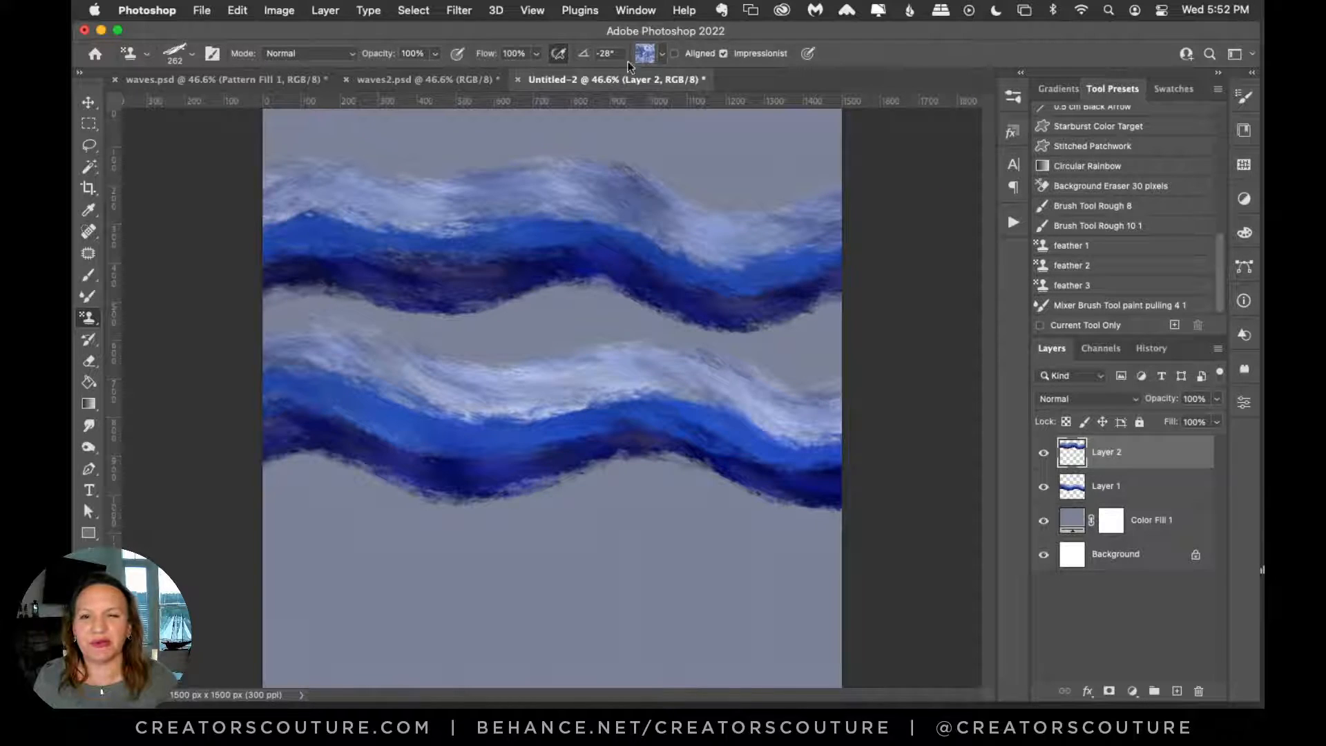
Step: Paint a dark blue sapphire wave along the canvas's top edge on Layer 2
left_click(645, 54)
left_click(588, 260)
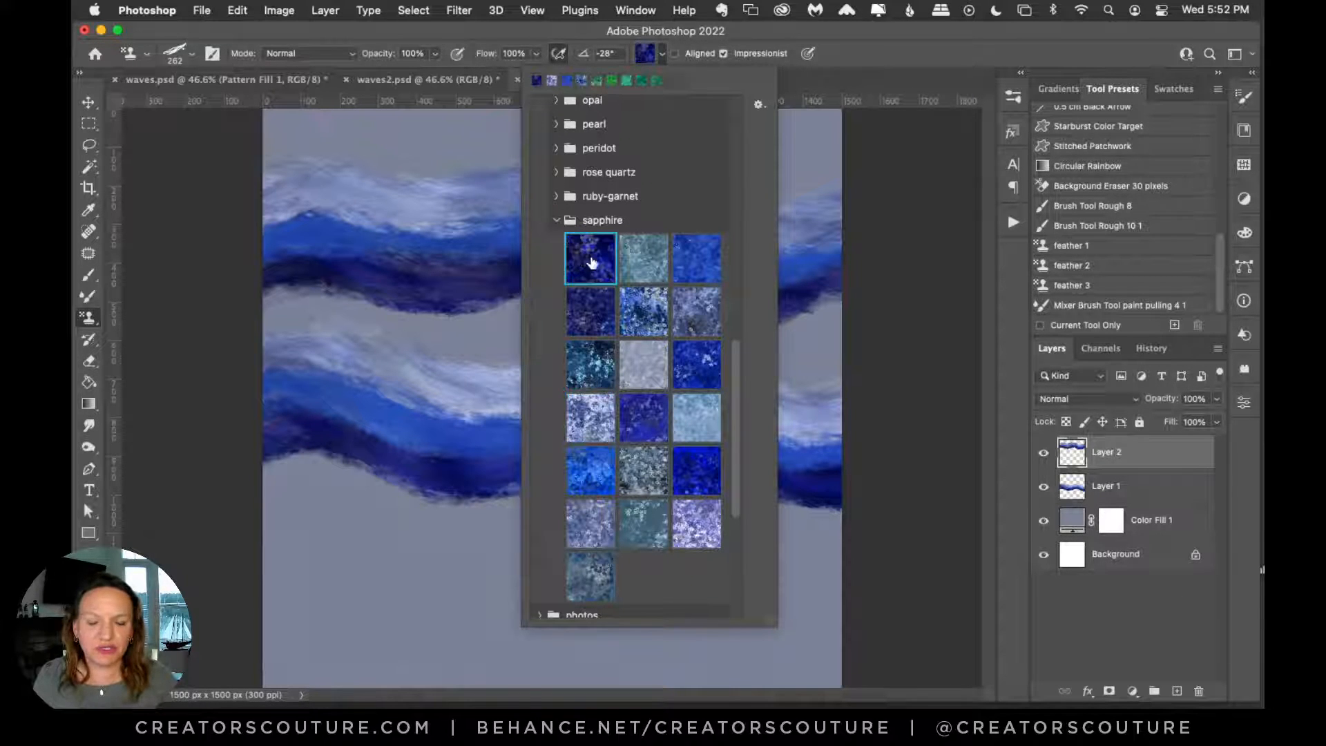
left_click(851, 57)
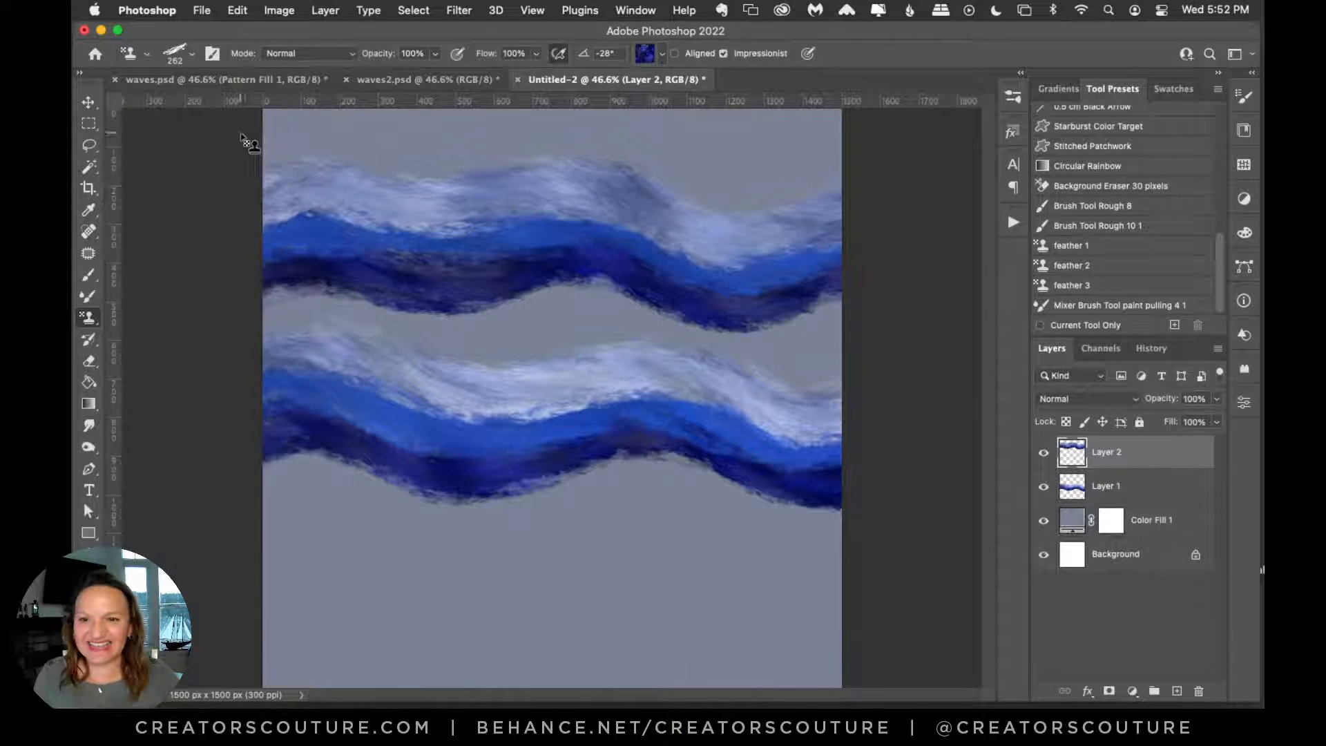
mouse_move(246, 138)
left_mouse_down()
mouse_move(313, 111)
mouse_move(438, 124)
mouse_move(580, 109)
mouse_move(715, 141)
mouse_move(838, 122)
mouse_move(701, 122)
left_mouse_up()
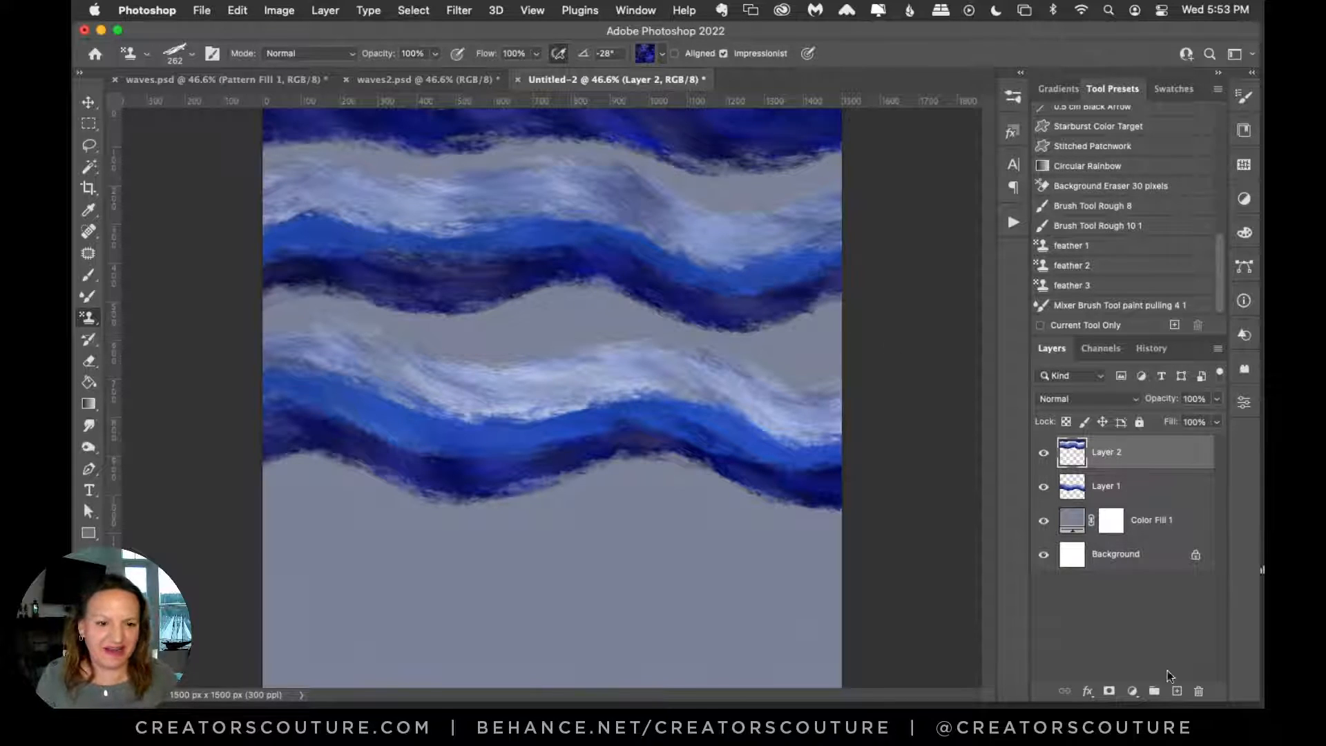
Step: Add a new layer above Layer 2 and paint a pale lavender-blue sapphire wave below the middle wave group
left_click(1177, 693)
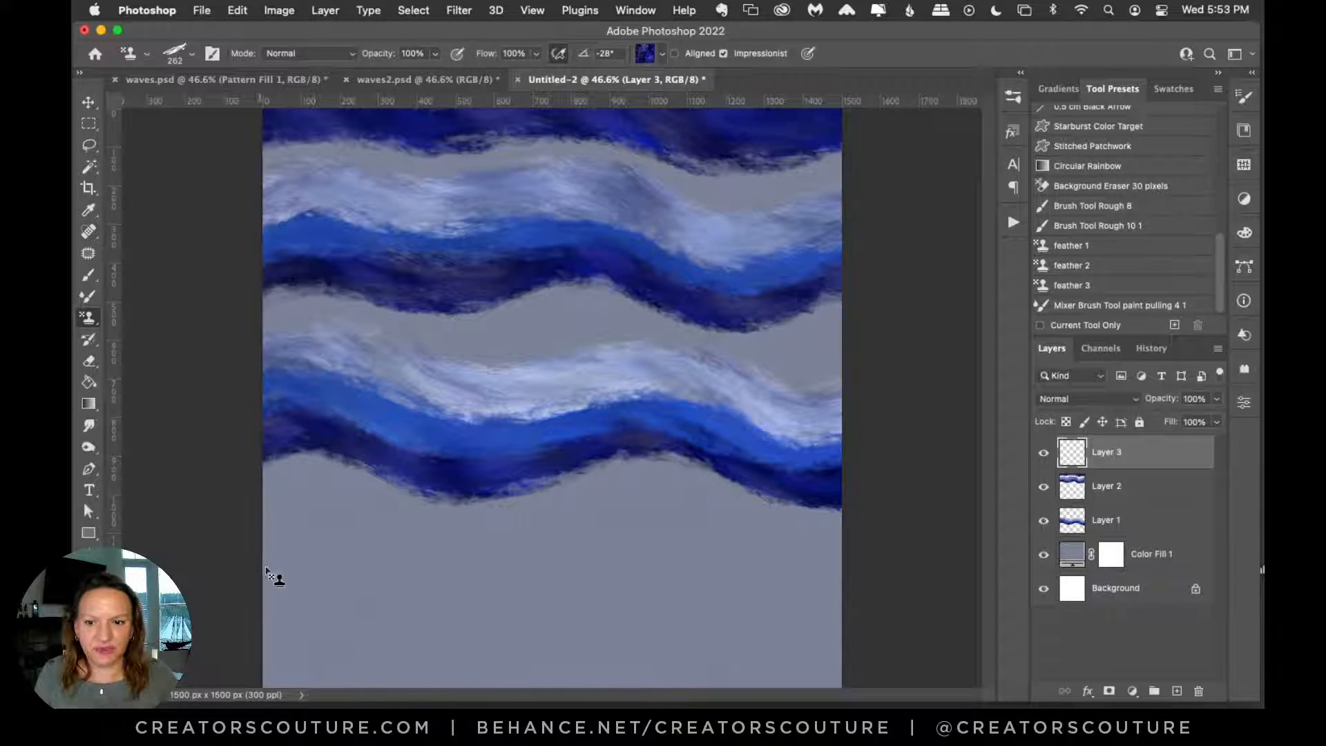
left_click(645, 53)
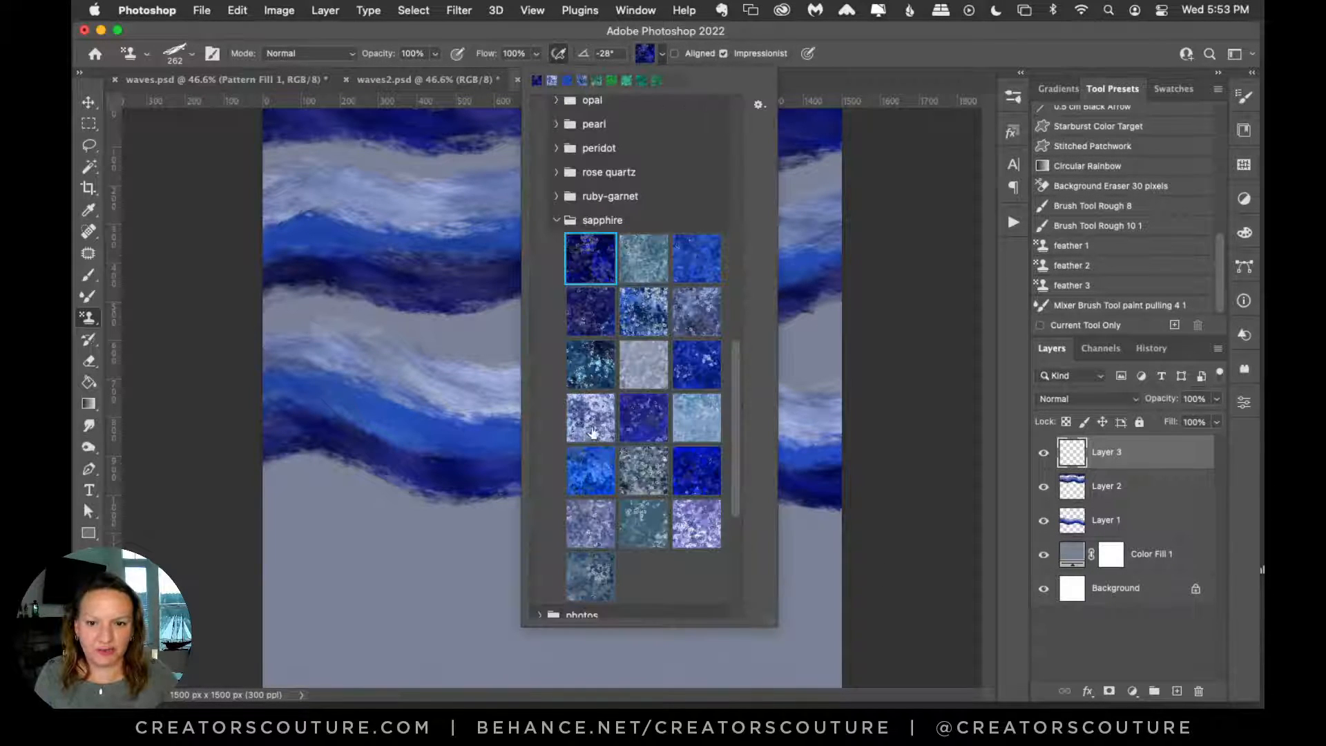
left_click(591, 417)
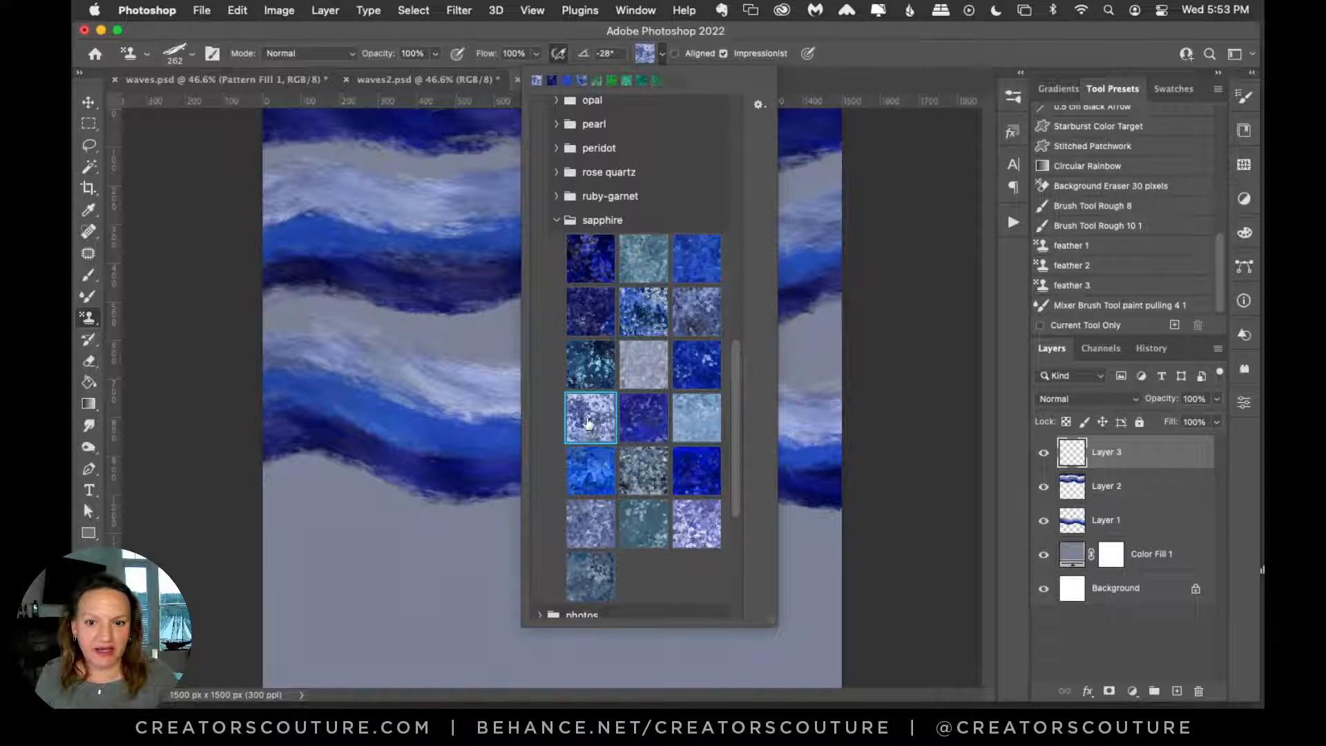
left_click(877, 28)
mouse_move(254, 571)
left_mouse_down()
mouse_move(327, 541)
mouse_move(481, 574)
mouse_move(593, 541)
mouse_move(776, 583)
mouse_move(895, 563)
left_mouse_up()
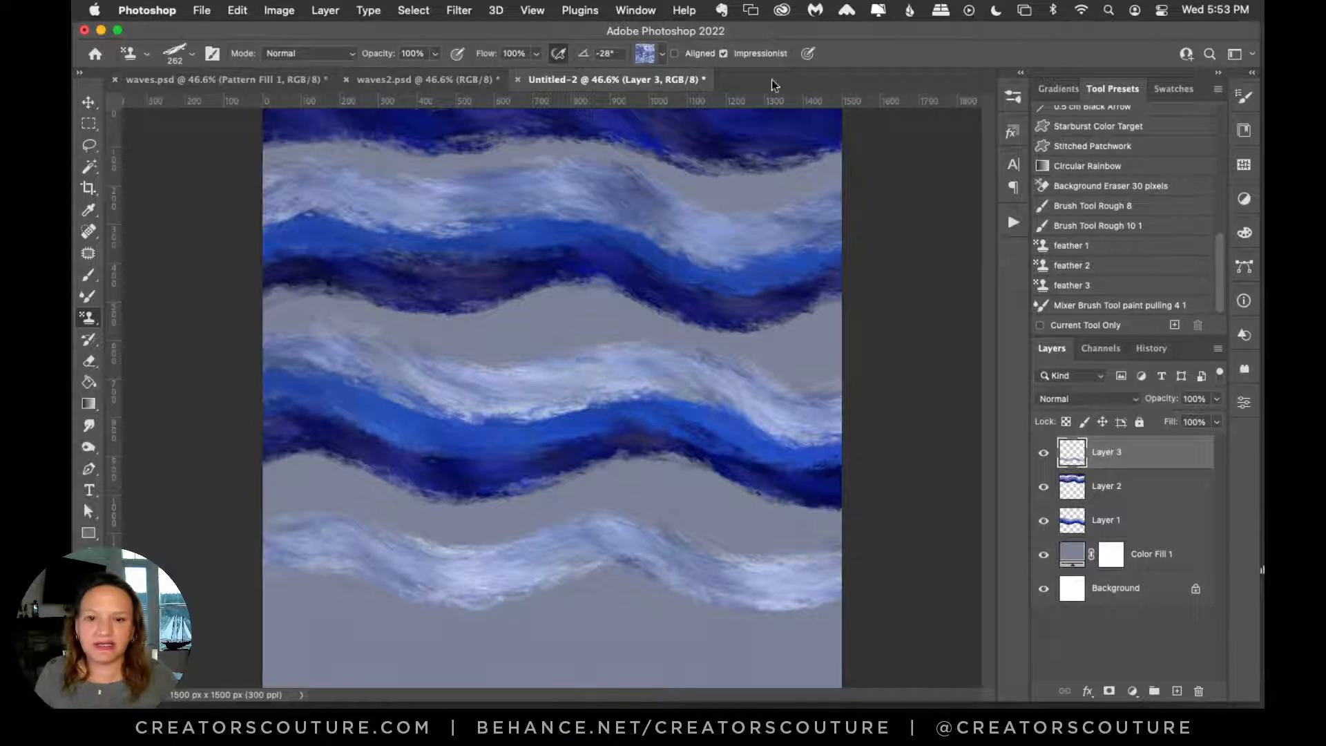
Step: Paint a bright blue sapphire wave along the lower edge of the pale wave on Layer 3
left_click(642, 55)
left_click(695, 257)
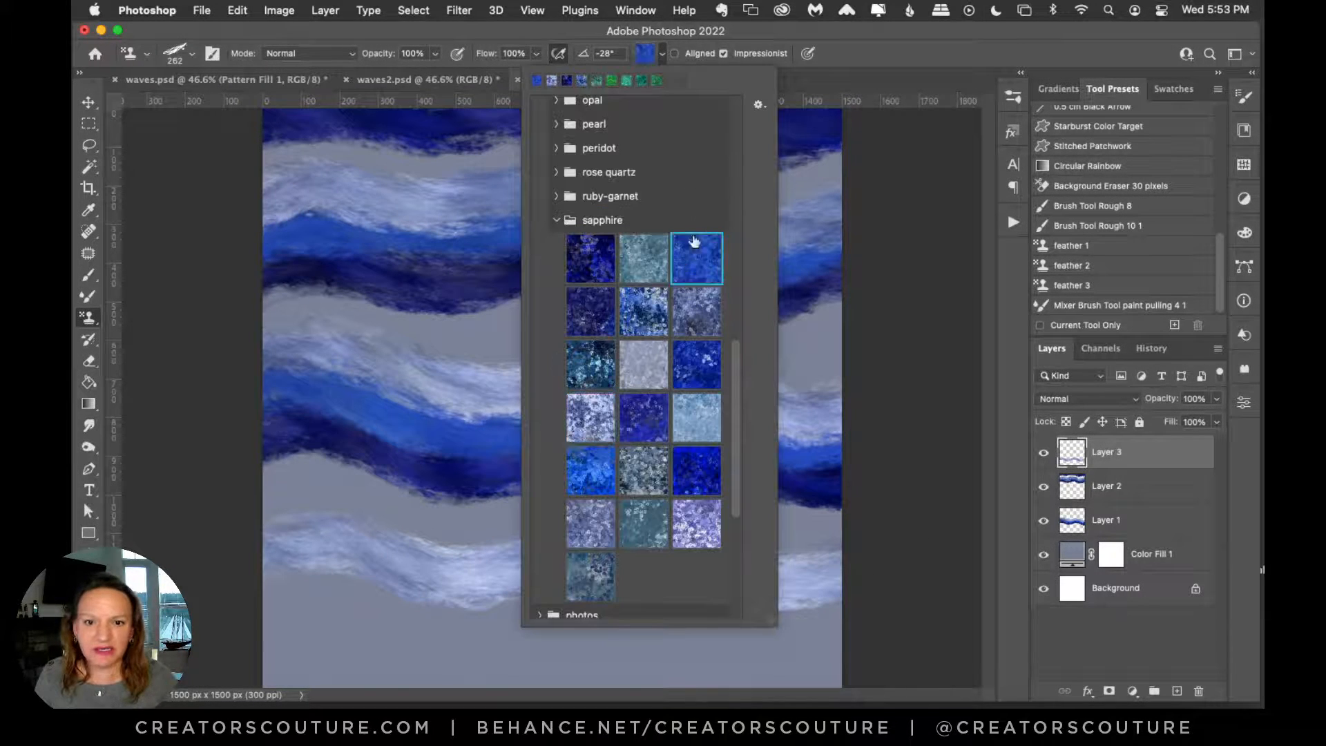
left_click(832, 73)
mouse_move(257, 619)
left_mouse_down()
mouse_move(267, 593)
mouse_move(324, 586)
mouse_move(457, 614)
mouse_move(629, 580)
mouse_move(712, 617)
mouse_move(852, 622)
left_mouse_up()
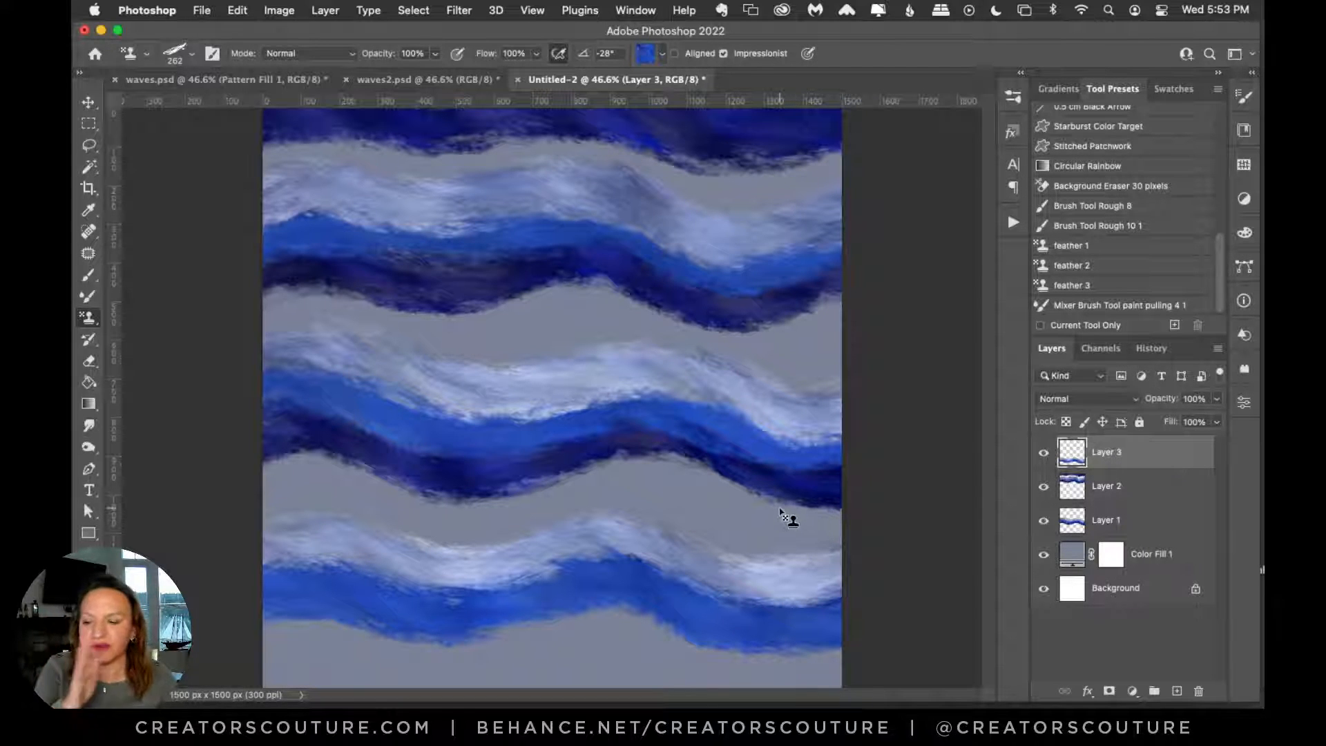
Step: Paint a dark blue sapphire wave along the lower edge of the bright blue wave on Layer 3
left_click(659, 54)
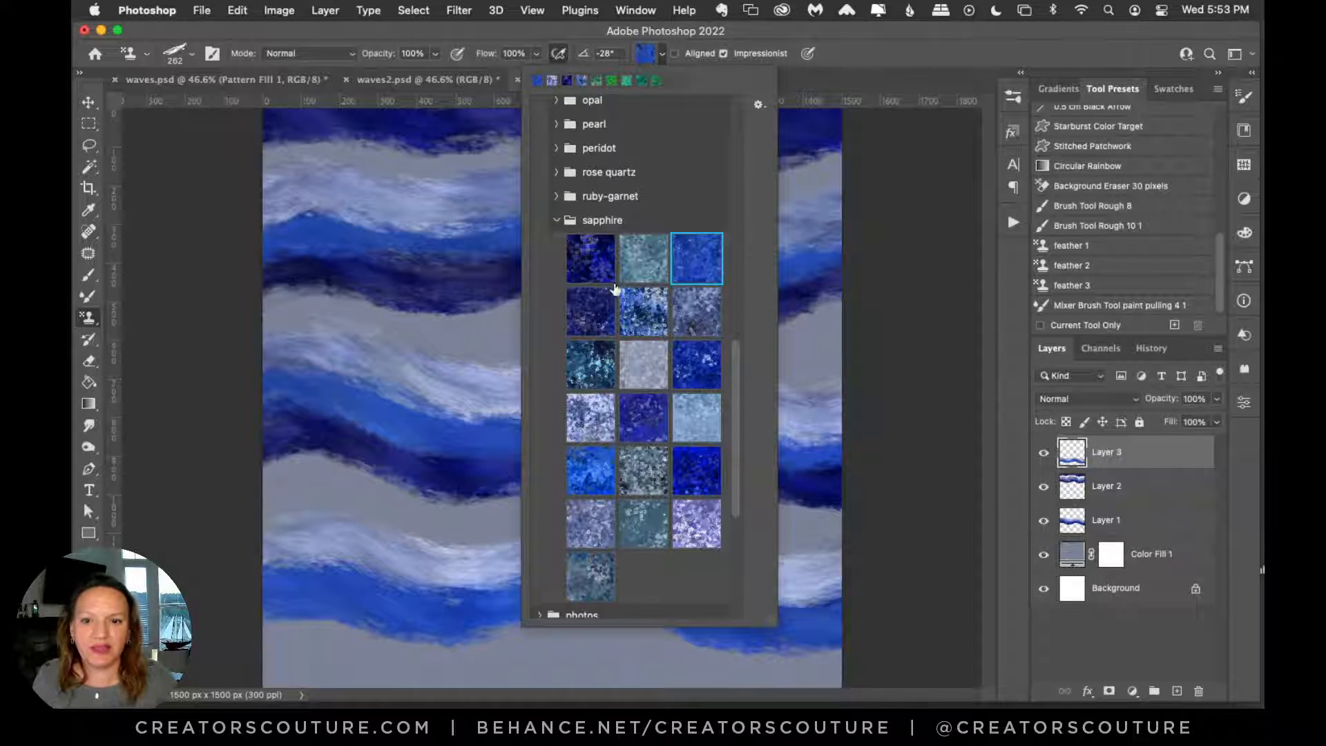
left_click(589, 260)
key("Return")
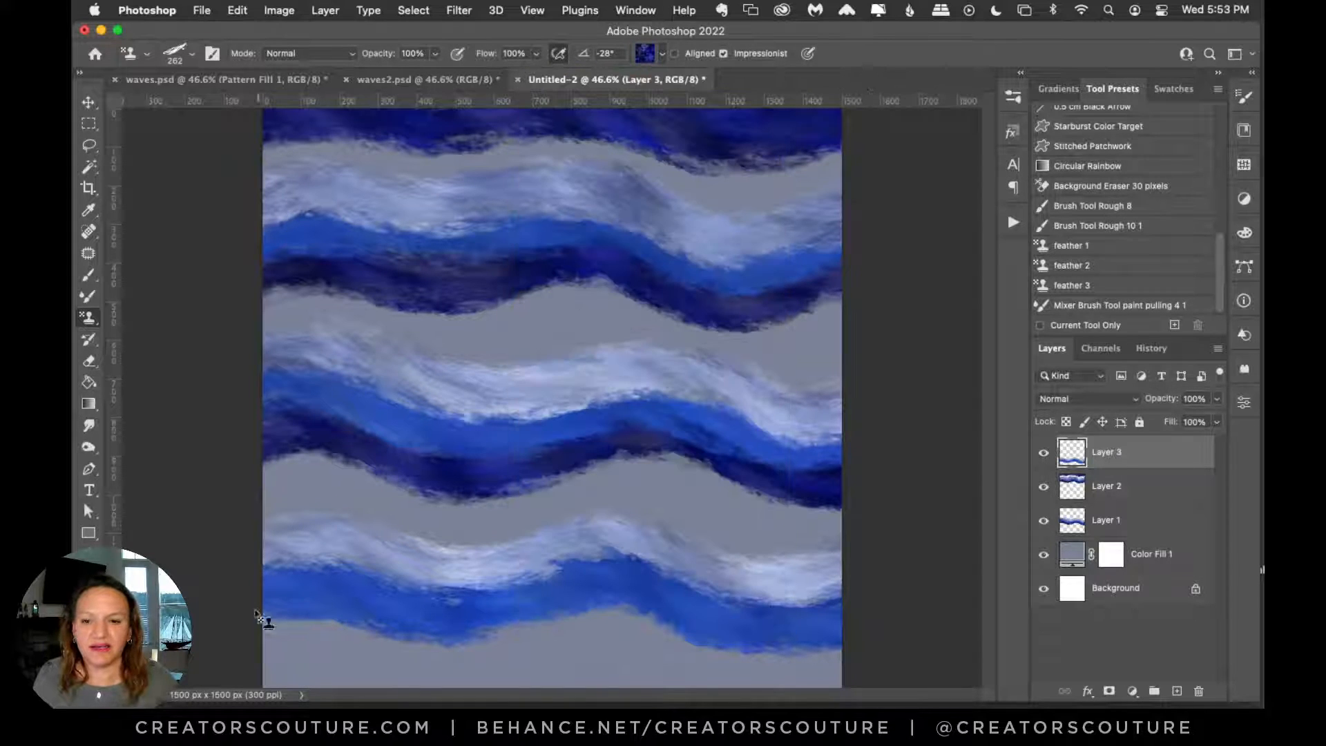
mouse_move(257, 618)
left_mouse_down()
mouse_move(393, 645)
mouse_move(623, 616)
mouse_move(724, 657)
mouse_move(902, 626)
left_mouse_up()
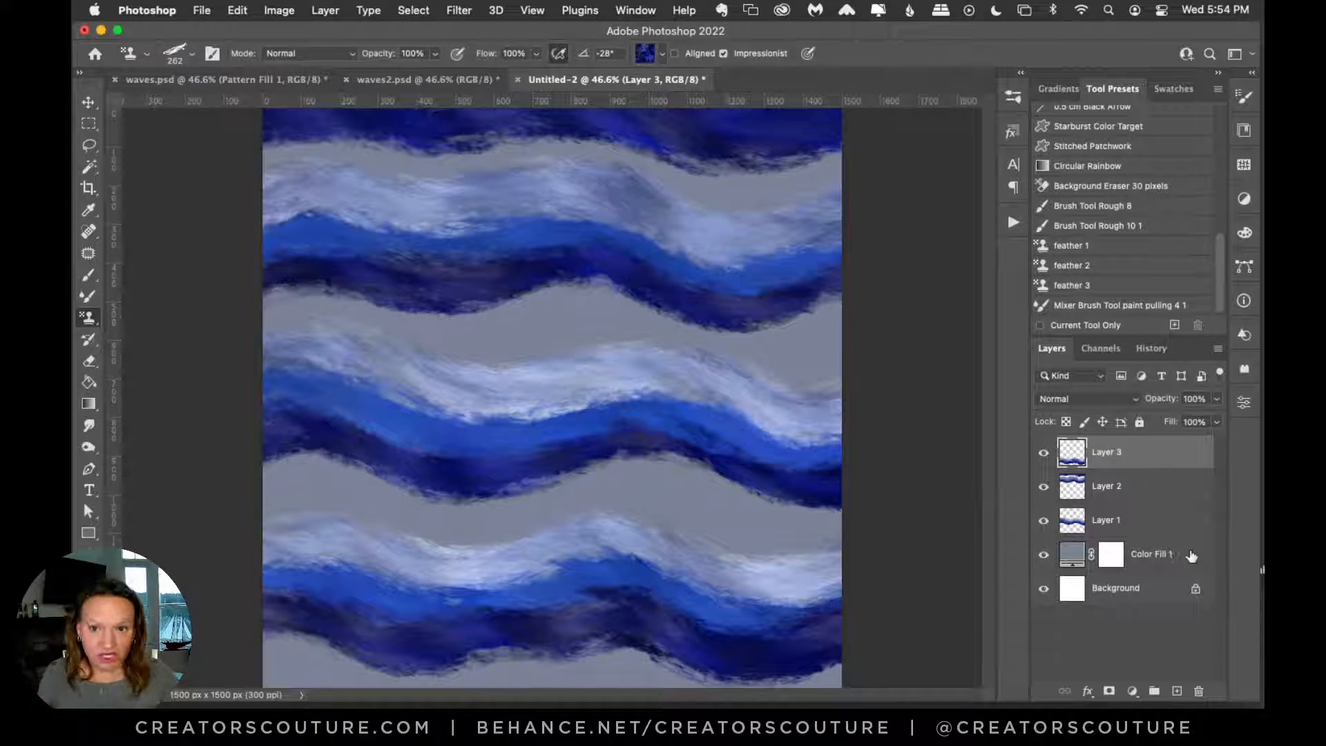
Step: Add a new layer directly above Color Fill 1 and apply the Gold 1 style from the 0 STYLES RAW GOLD library
left_click(1165, 566)
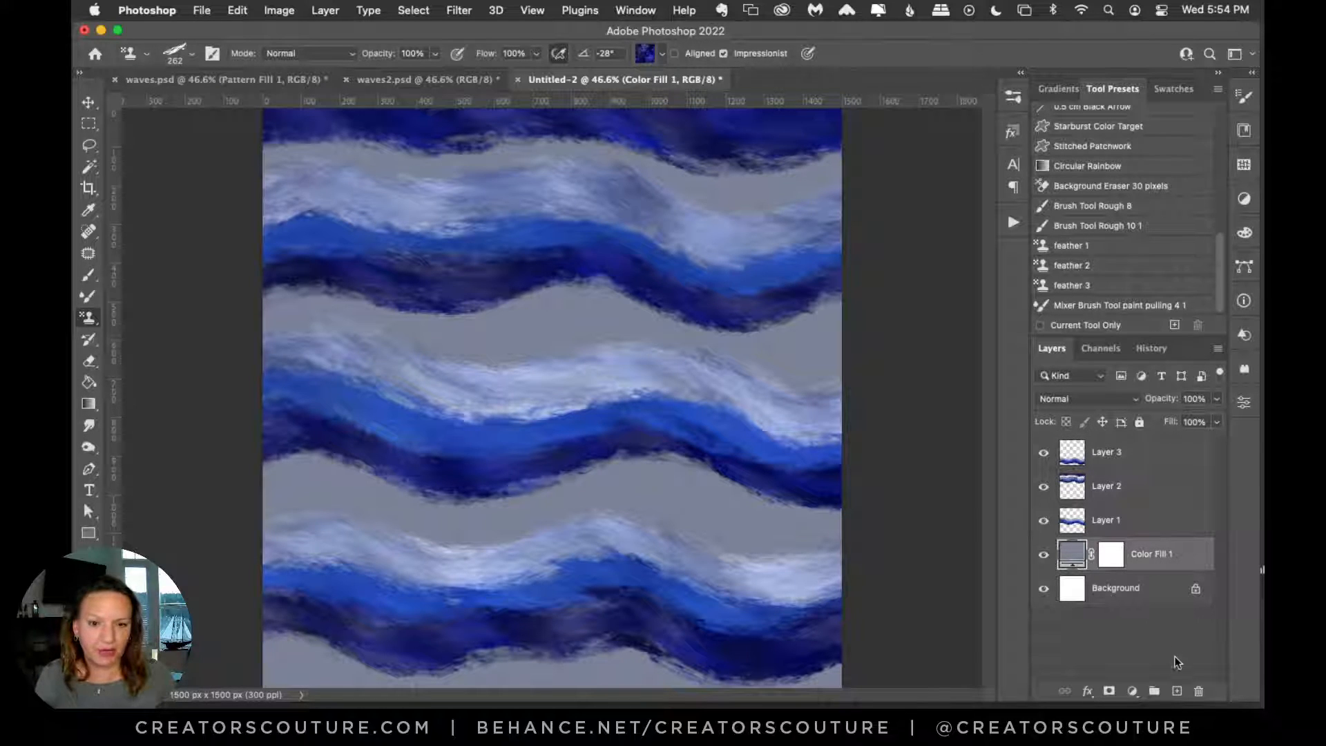
left_click(1177, 691)
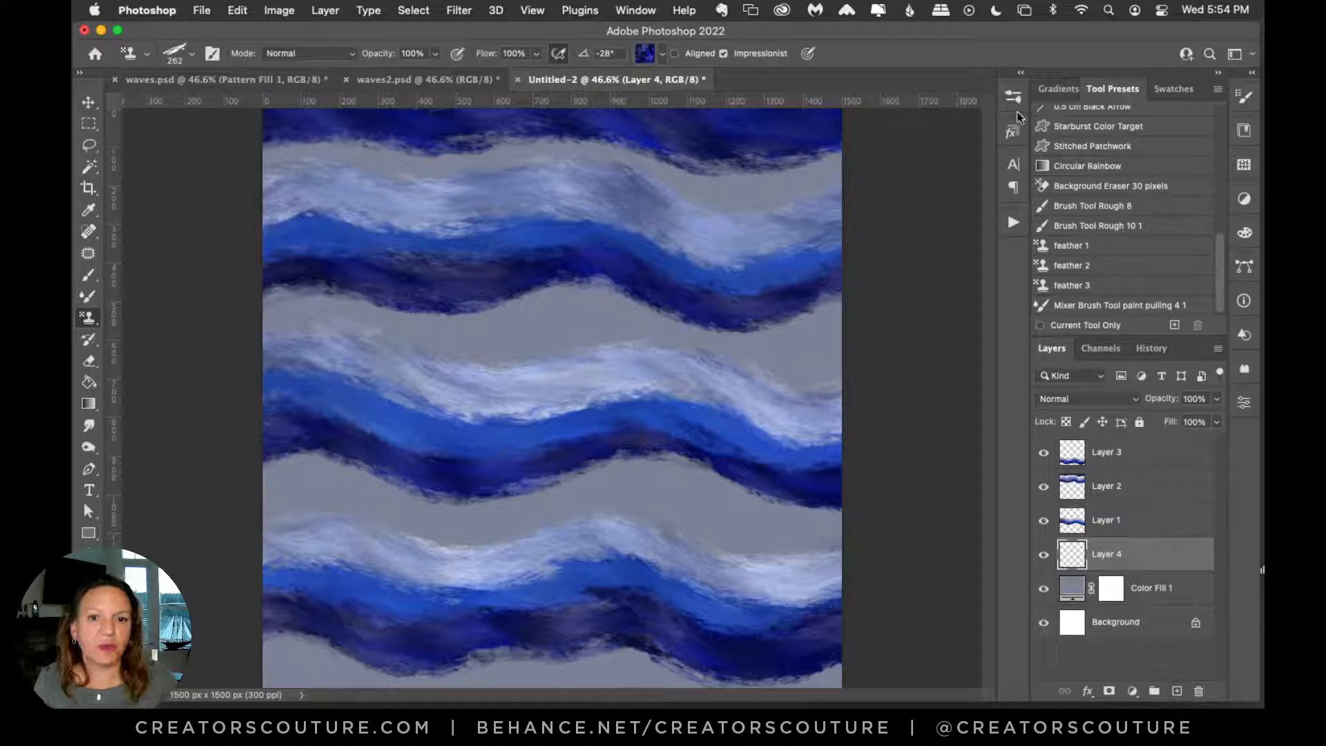
left_click(444, 80)
left_click(616, 80)
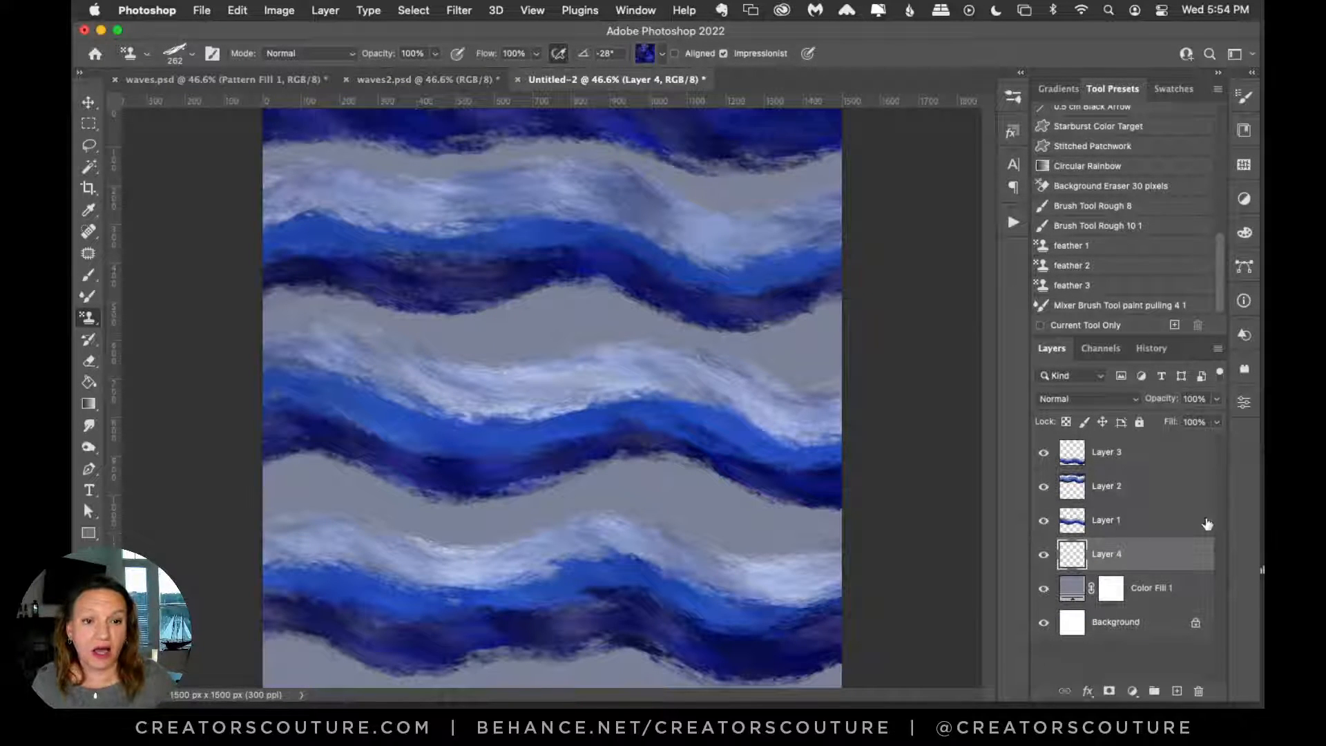
left_click(1246, 131)
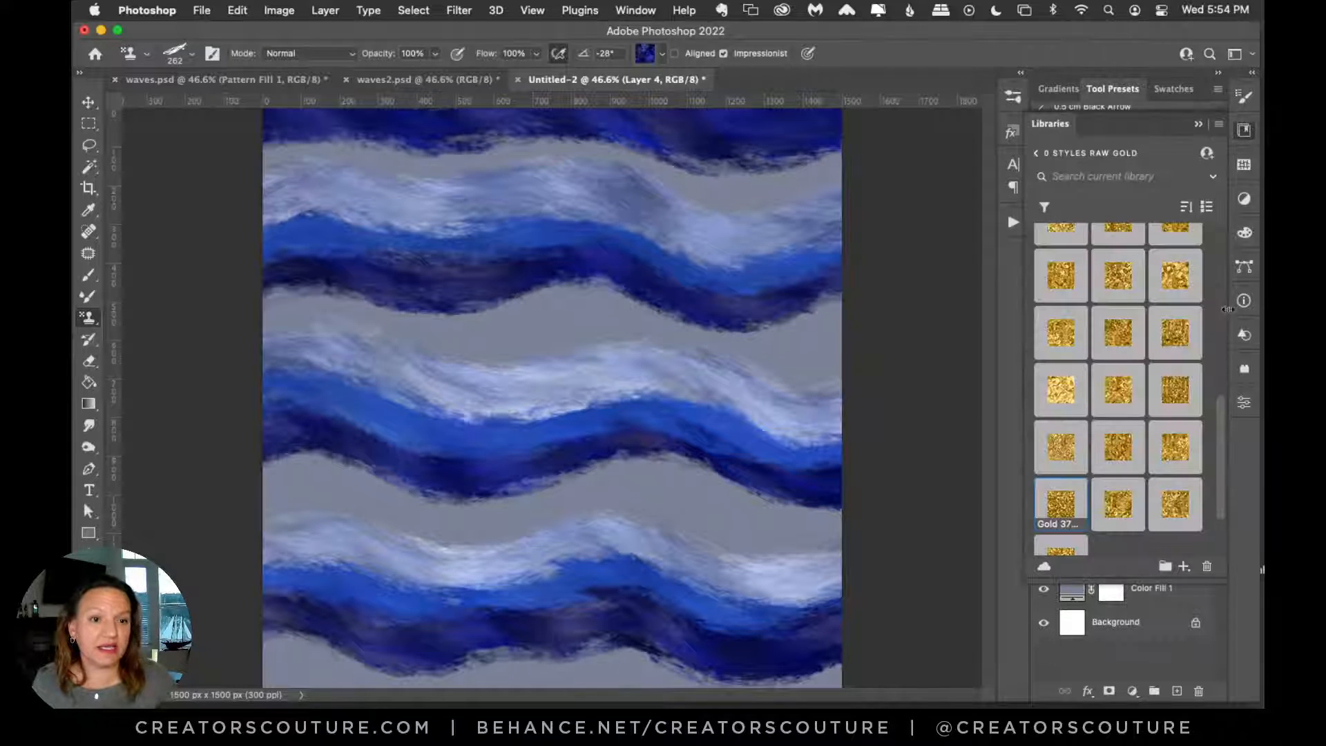
left_click_drag(1217, 429, 1220, 254)
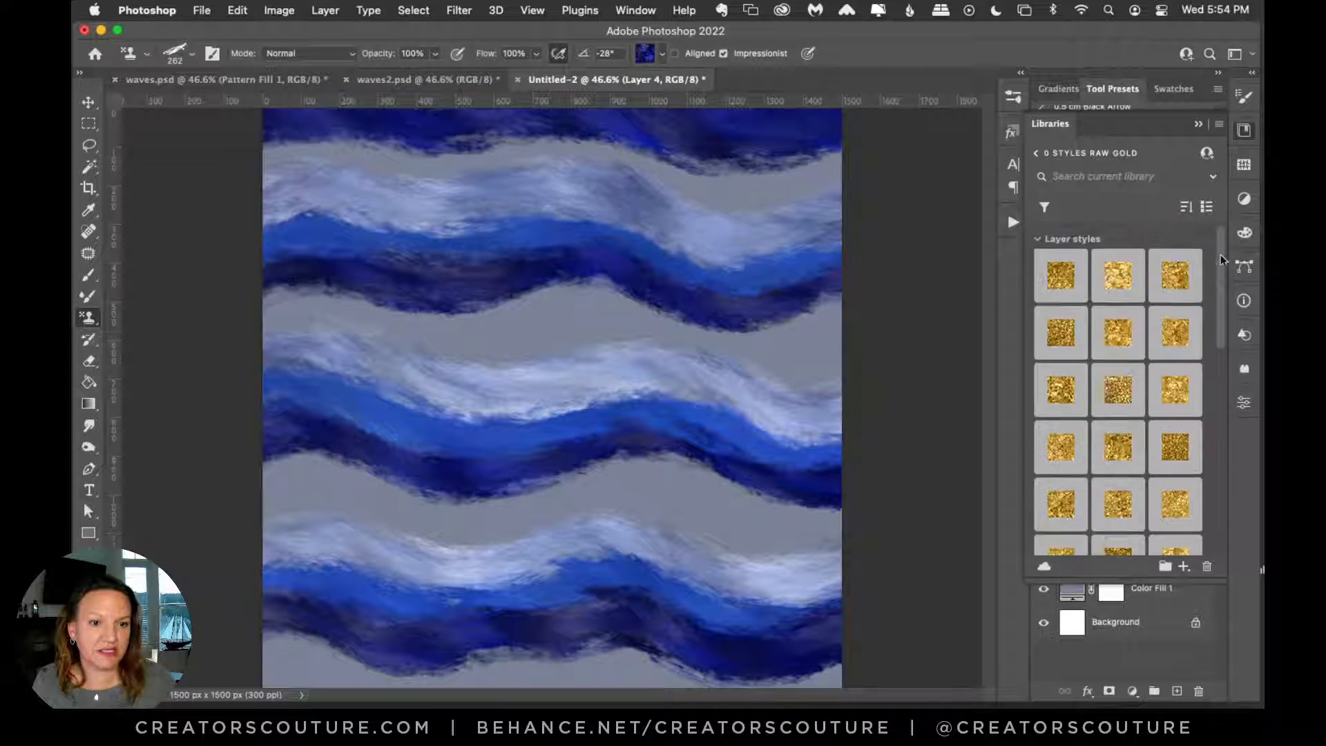
left_click(1063, 287)
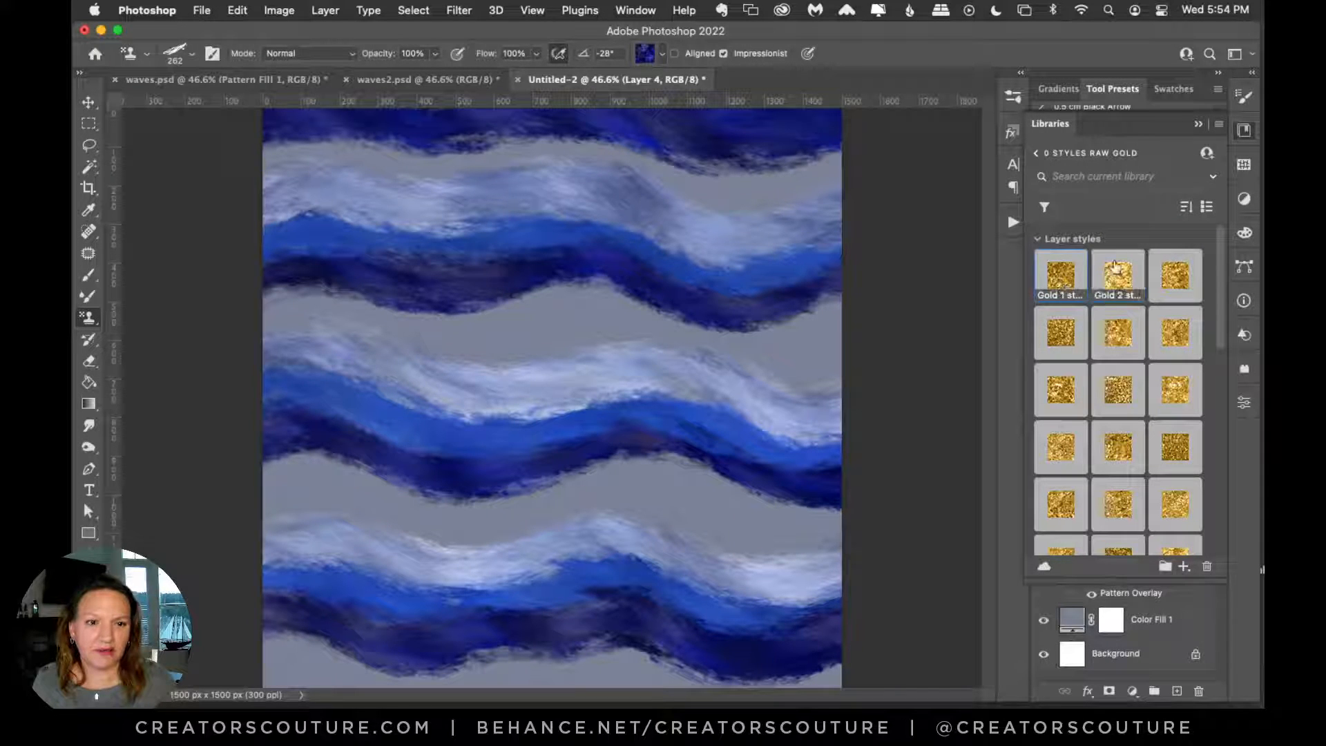
left_click(1244, 131)
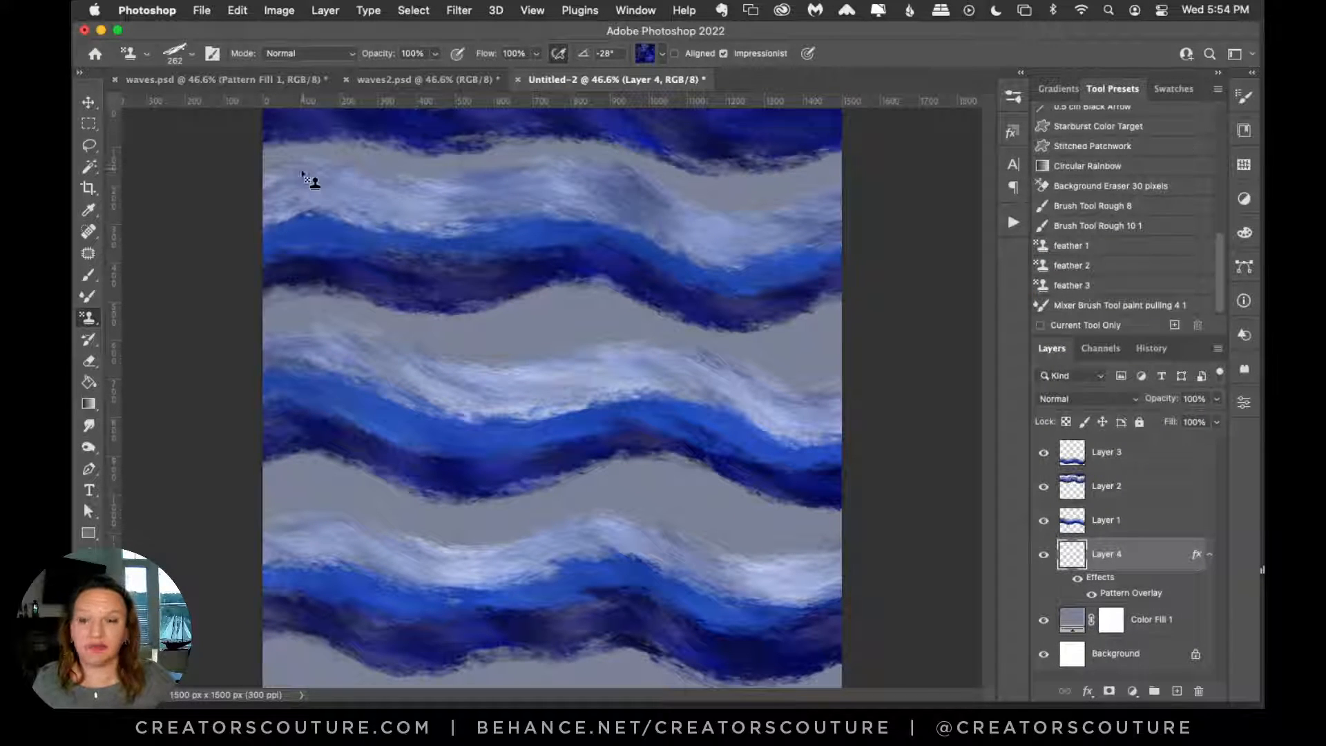
Step: Paint gold bands on Layer 4 across all four grey gaps between the sapphire waves
mouse_move(311, 184)
left_mouse_down()
mouse_move(364, 158)
mouse_move(234, 140)
mouse_move(473, 155)
mouse_move(478, 171)
mouse_move(515, 161)
mouse_move(667, 196)
mouse_move(615, 178)
mouse_move(771, 184)
mouse_move(833, 176)
left_mouse_up()
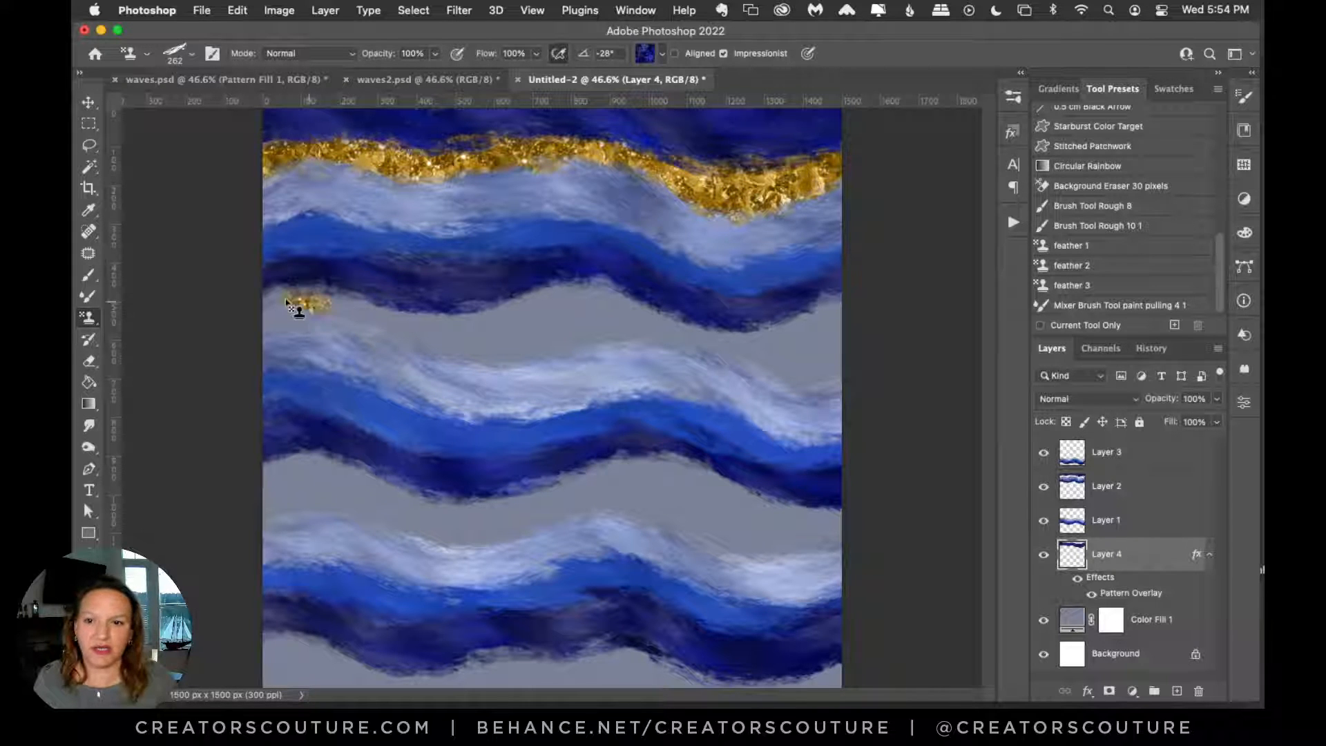
mouse_move(297, 302)
left_mouse_down()
mouse_move(416, 319)
mouse_move(500, 306)
mouse_move(429, 324)
mouse_move(583, 341)
mouse_move(512, 333)
mouse_move(514, 309)
mouse_move(730, 313)
mouse_move(700, 349)
mouse_move(668, 346)
mouse_move(833, 306)
mouse_move(769, 391)
left_mouse_up()
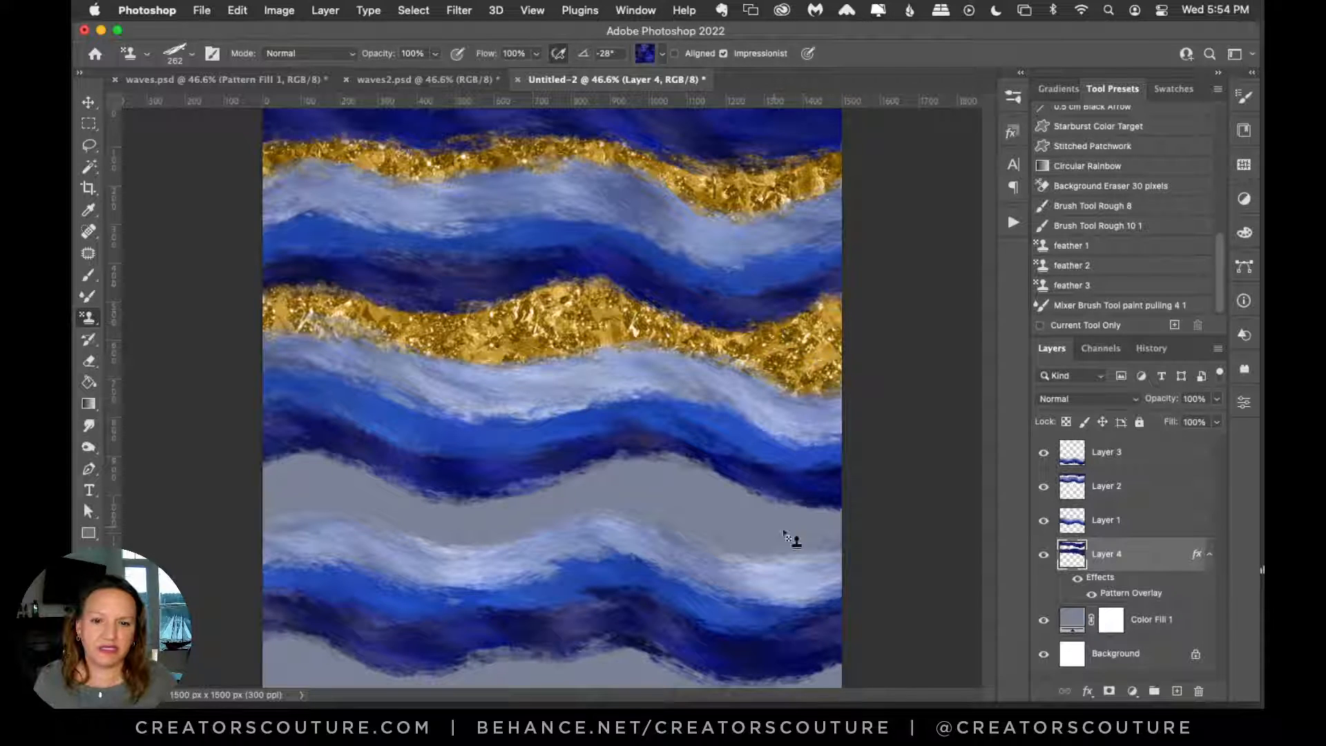
mouse_move(793, 539)
left_mouse_down()
mouse_move(742, 538)
mouse_move(844, 516)
mouse_move(566, 450)
mouse_move(565, 494)
mouse_move(586, 486)
mouse_move(328, 511)
mouse_move(339, 505)
mouse_move(290, 497)
left_mouse_up()
mouse_move(259, 646)
left_mouse_down()
mouse_move(300, 679)
mouse_move(366, 652)
mouse_move(520, 684)
mouse_move(659, 661)
mouse_move(732, 687)
mouse_move(800, 690)
mouse_move(846, 680)
left_mouse_up()
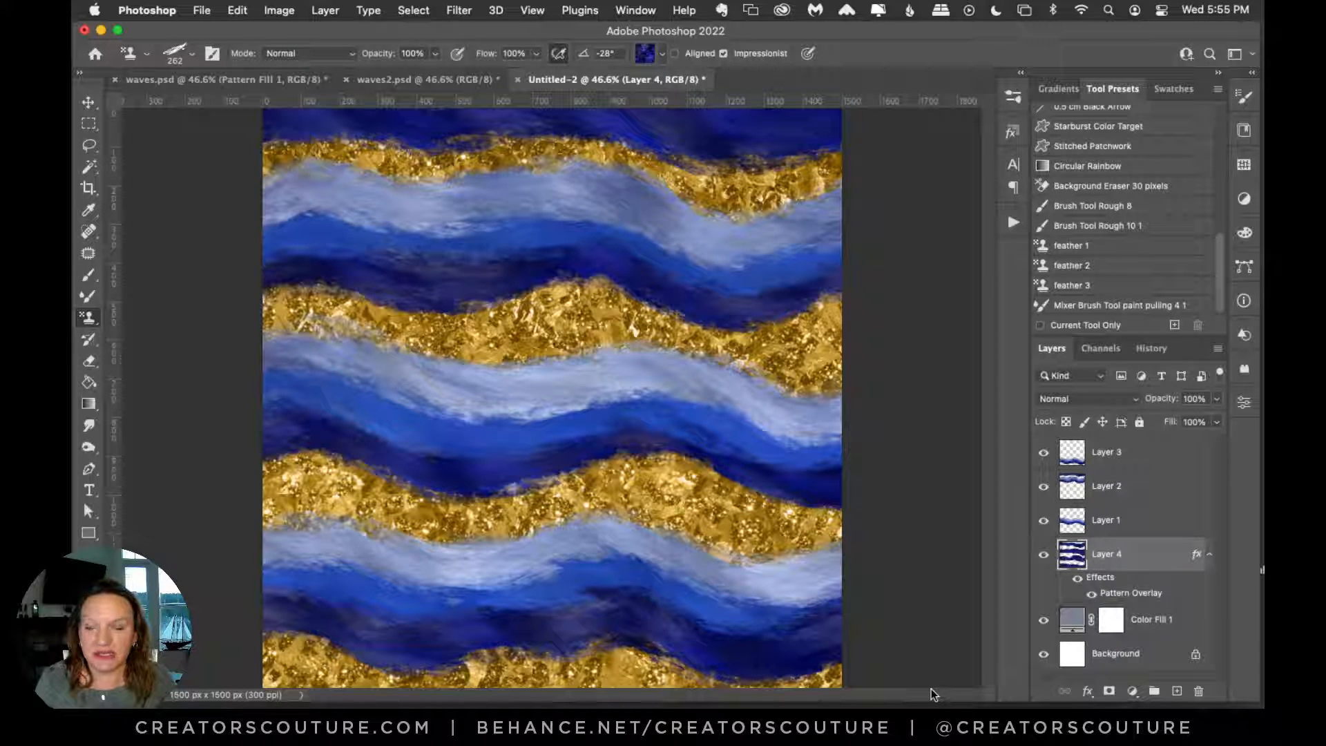
Step: Try the Gold 2 to Gold 9, Gold 12 and Gold 11 layer styles on Layer 4's gold bands
left_click(1244, 132)
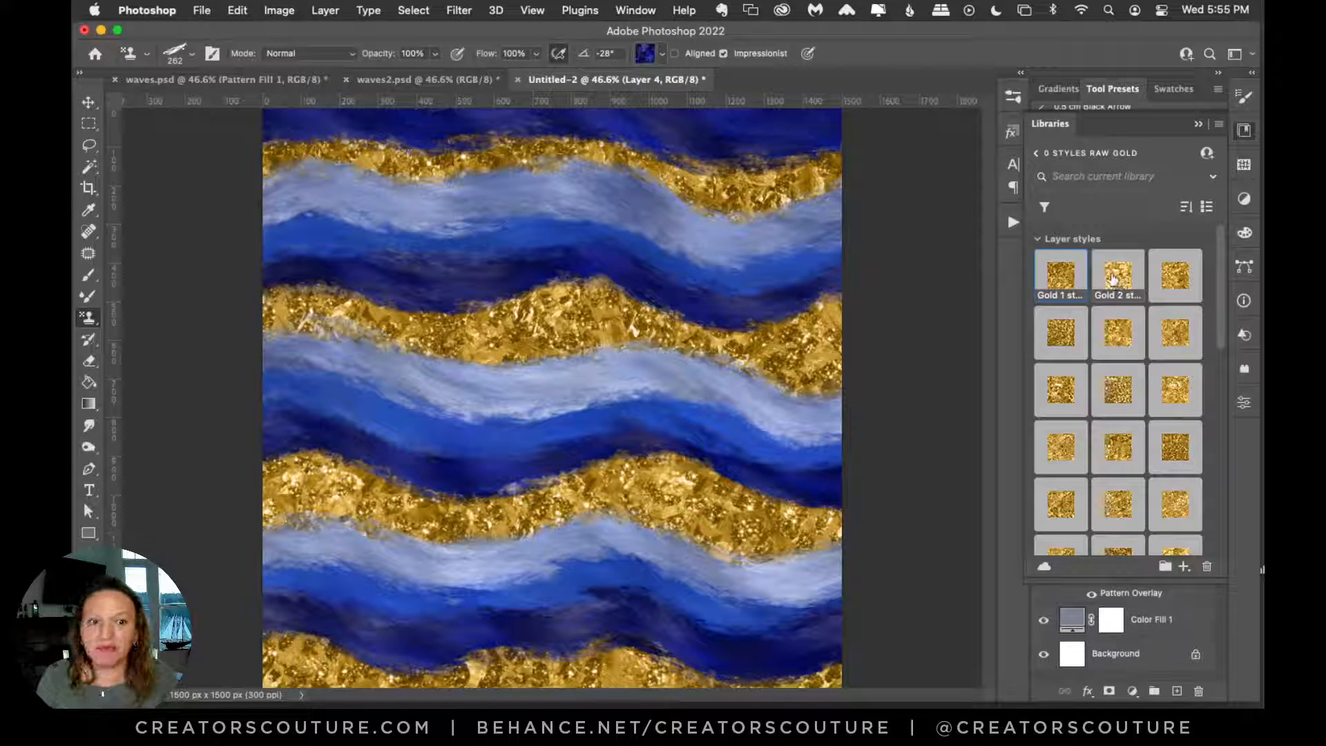
left_click(1115, 279)
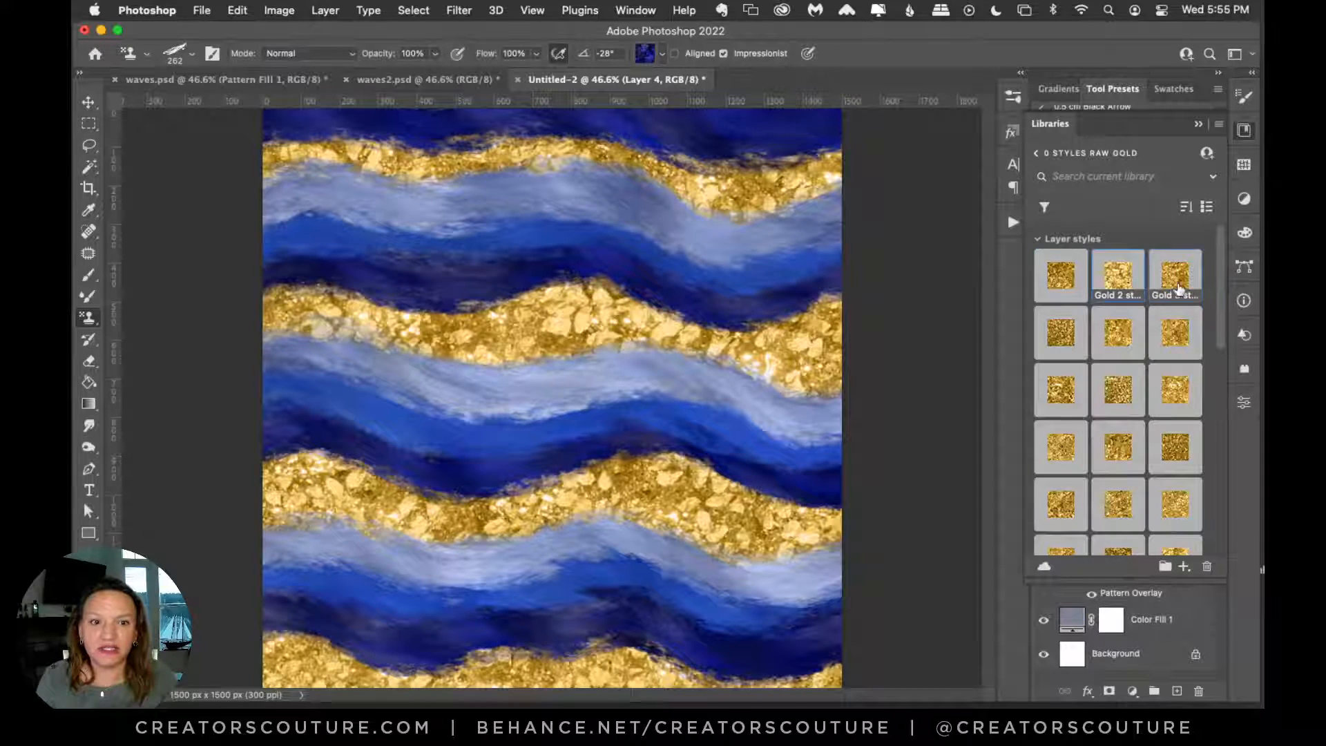
left_click(1179, 289)
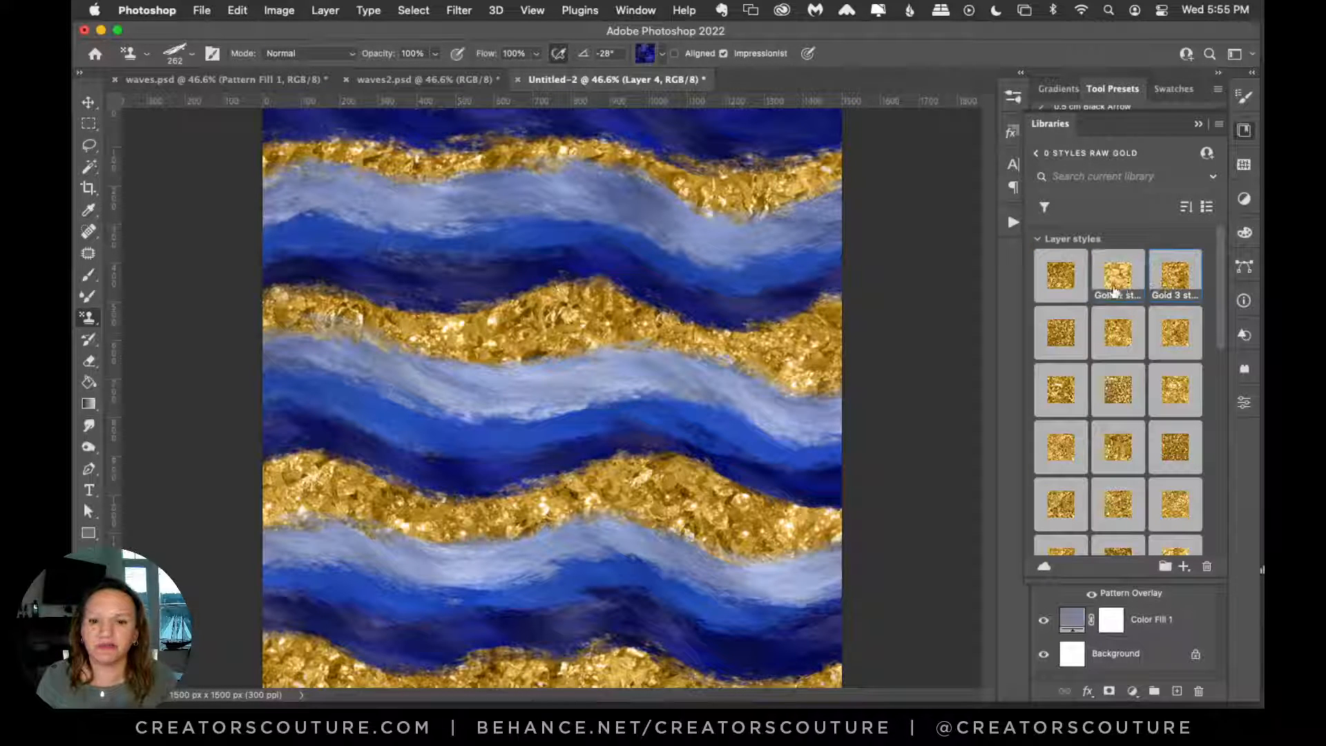
left_click(1062, 341)
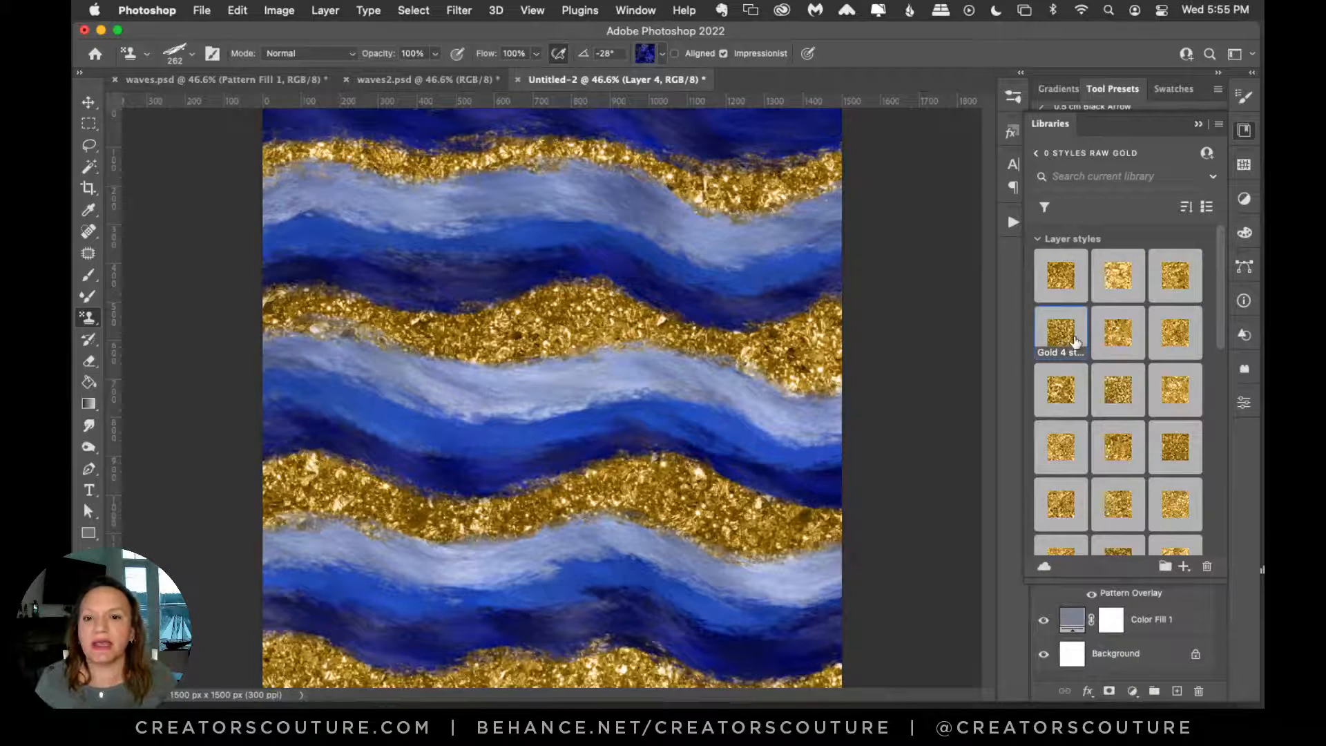
left_click(1109, 337)
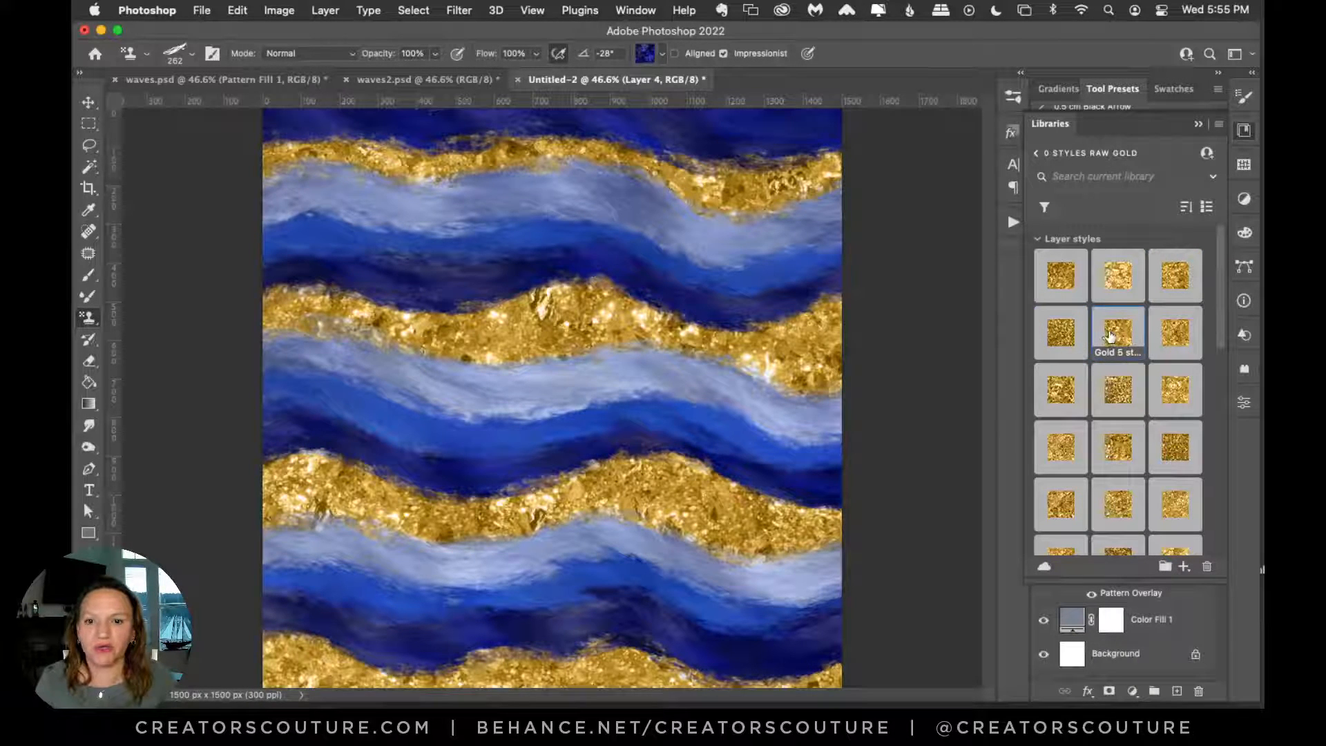
left_click(1176, 334)
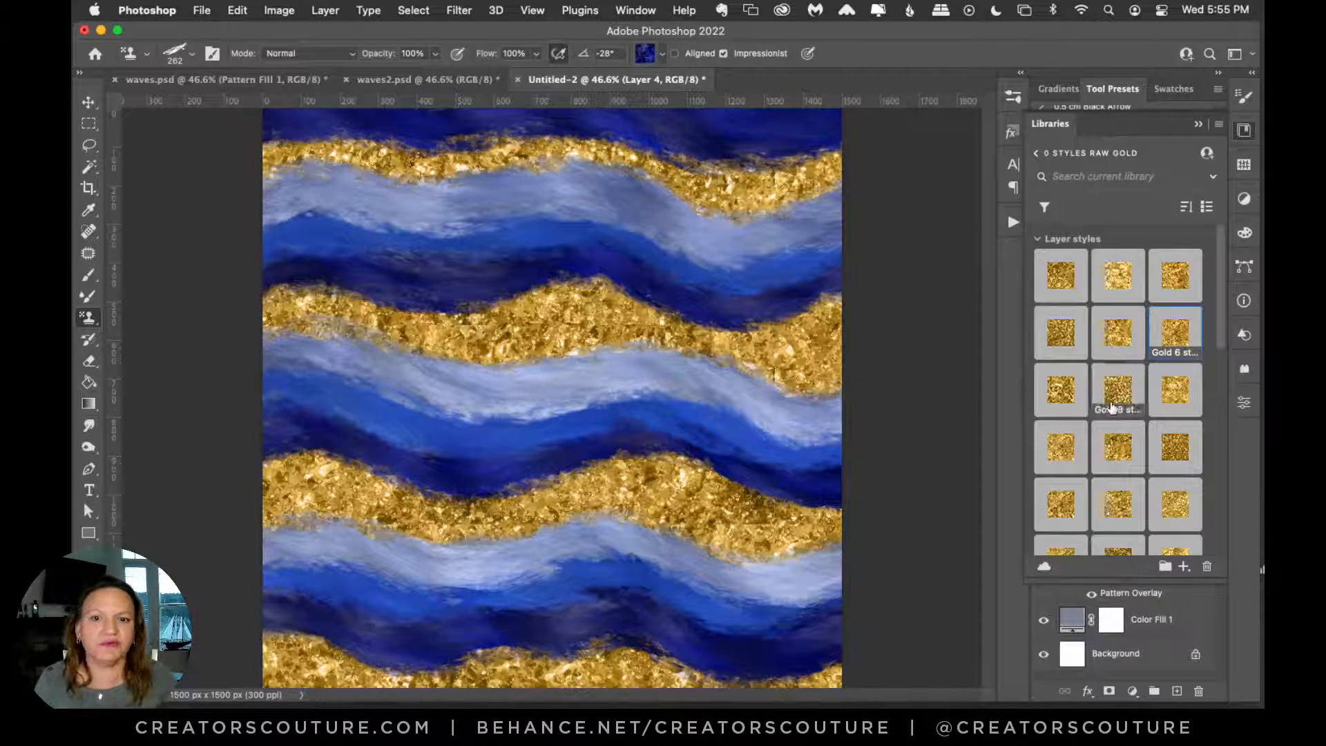
left_click(1061, 391)
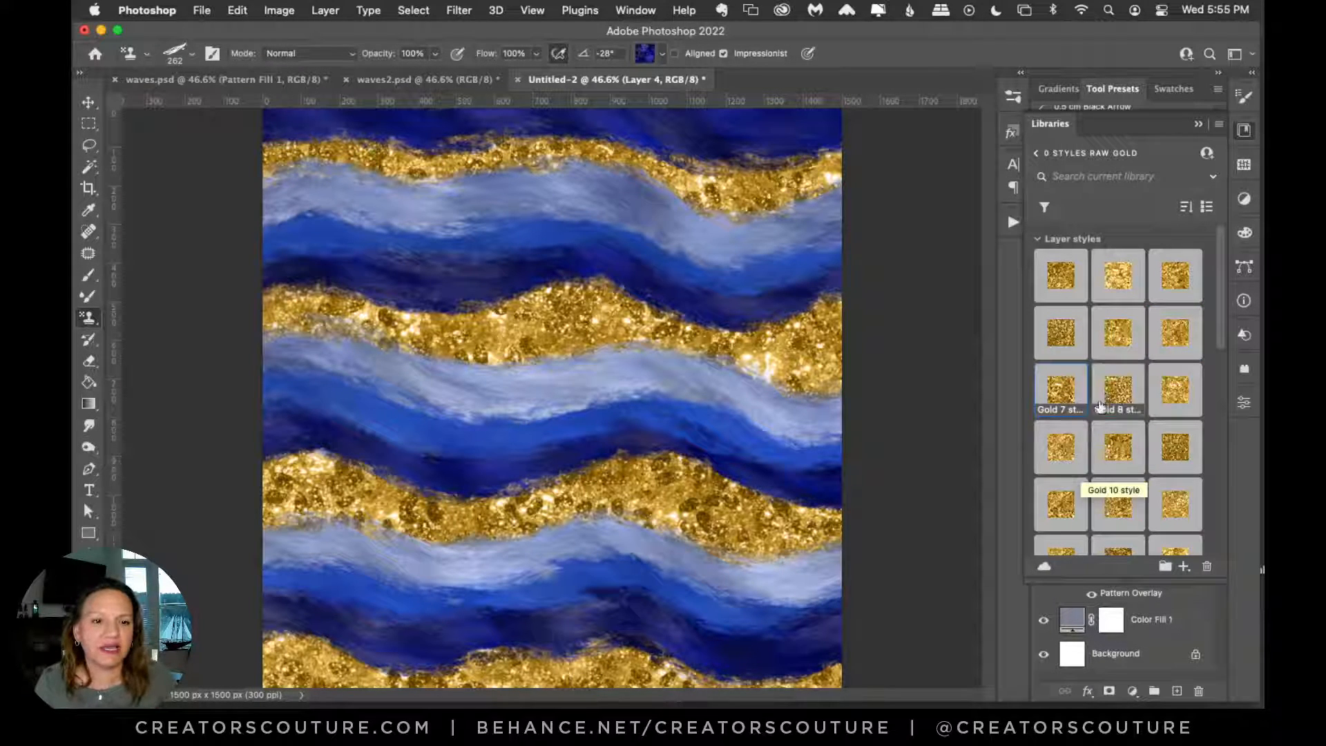
left_click(1118, 391)
left_click(1176, 391)
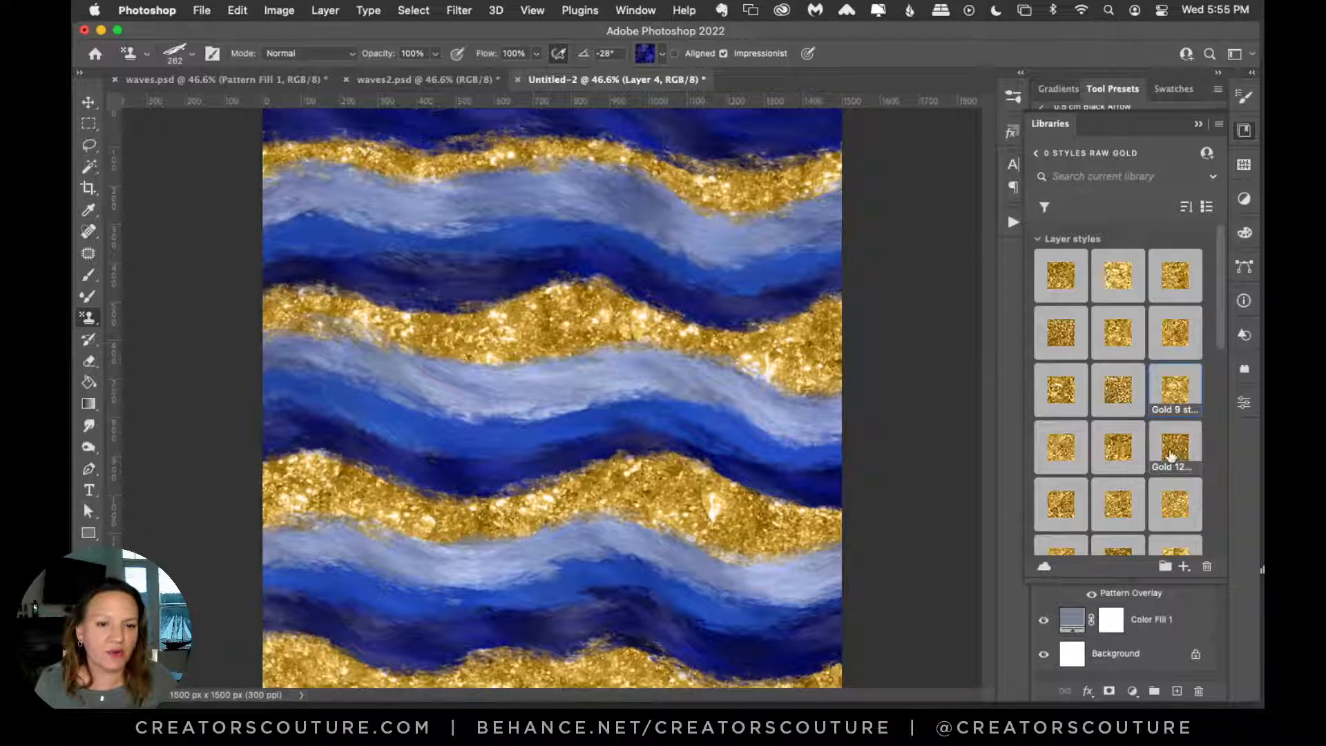
left_click(1176, 448)
left_click(1118, 448)
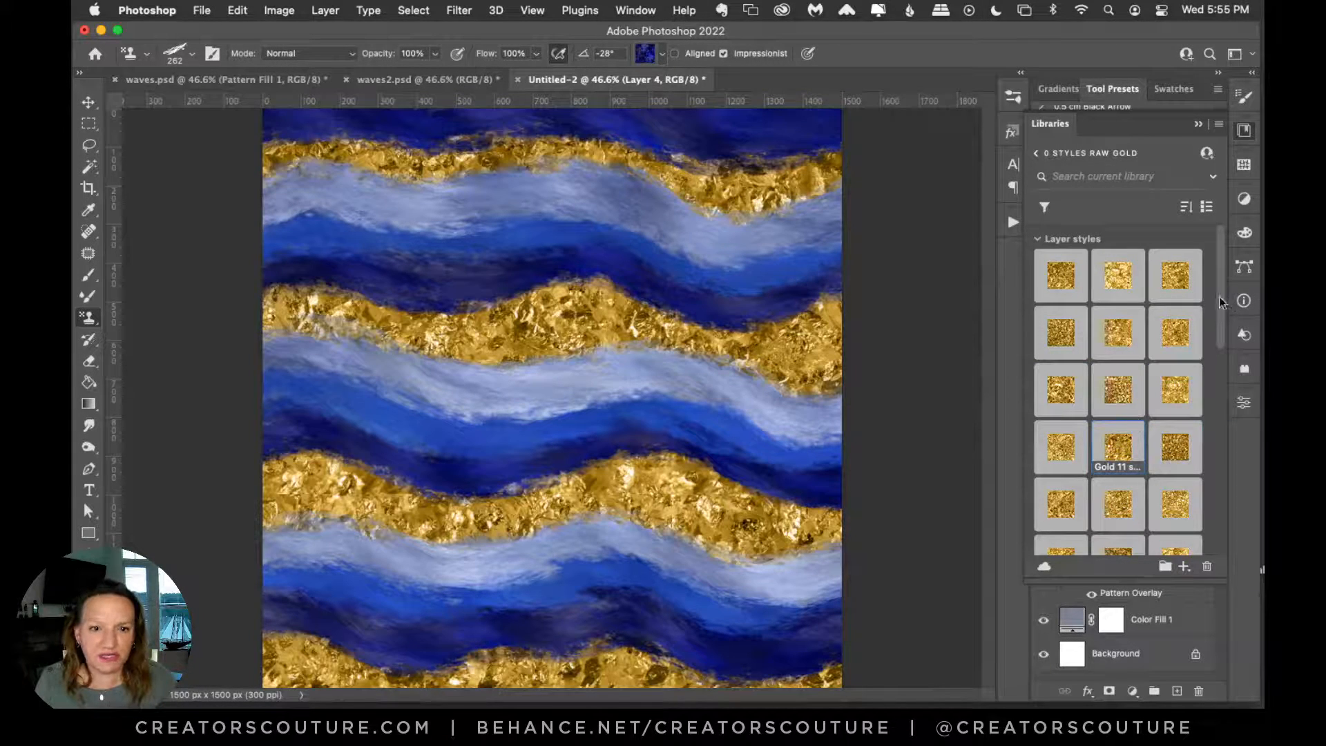
Step: Try the Gold 14 to Gold 18, Gold 21 and Gold 20 layer styles on Layer 4's gold bands
scroll(1209, 338, "down", 2)
left_click(1101, 408)
left_click(1101, 408)
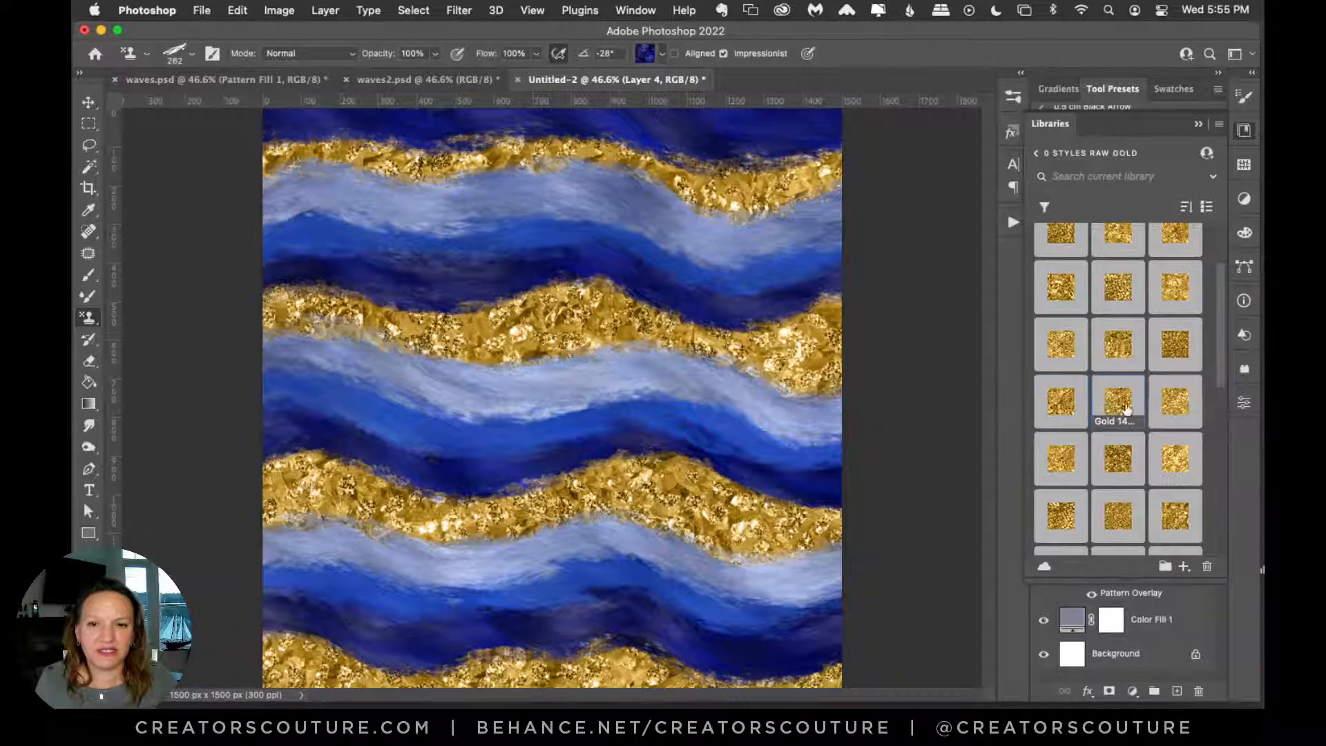
left_click(1183, 401)
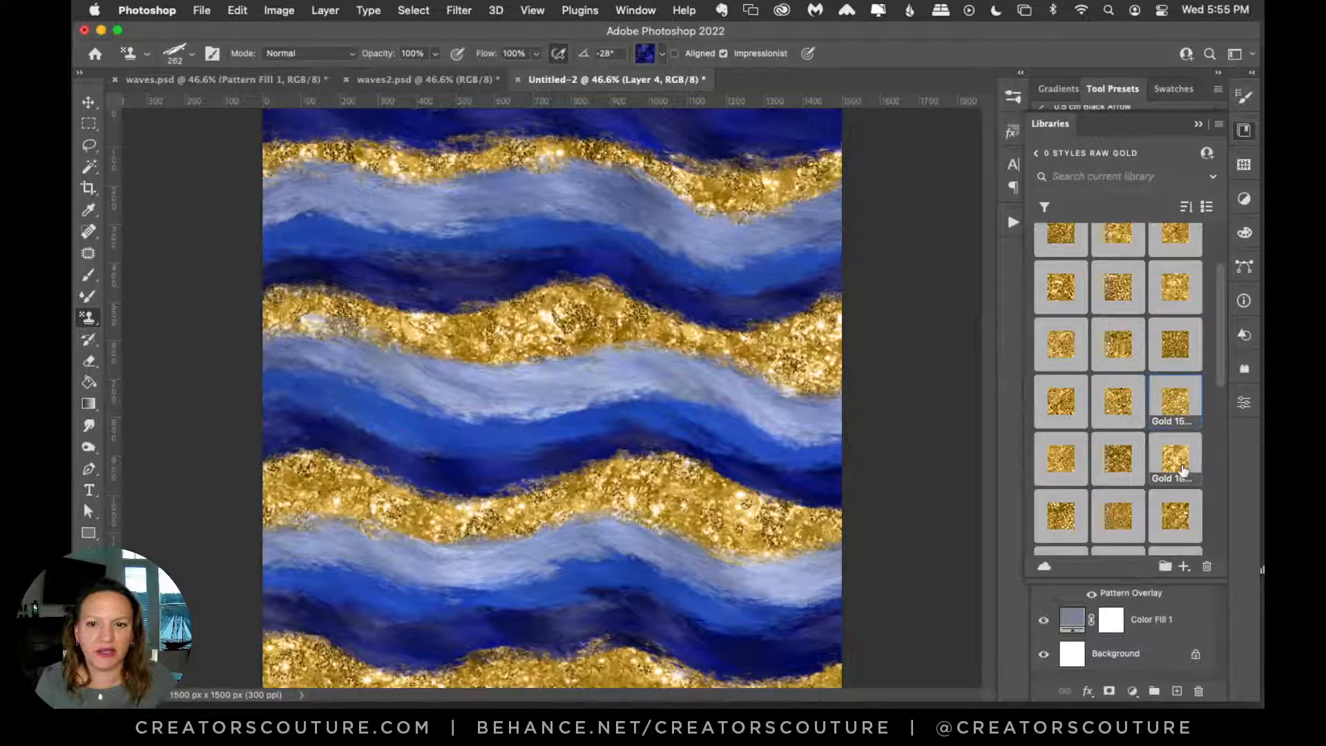
left_click(1180, 464)
left_click(1117, 459)
left_click(1066, 471)
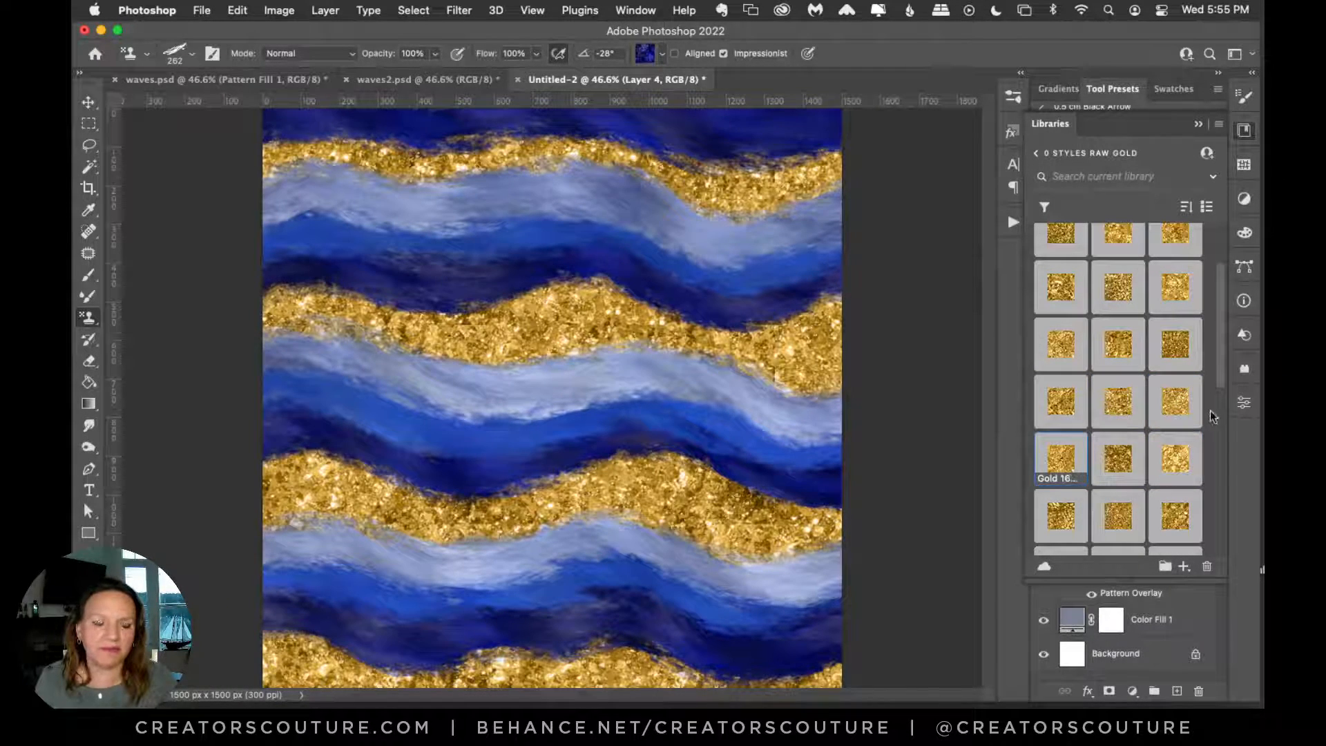
scroll(1228, 367, "down", 3)
left_click(1178, 418)
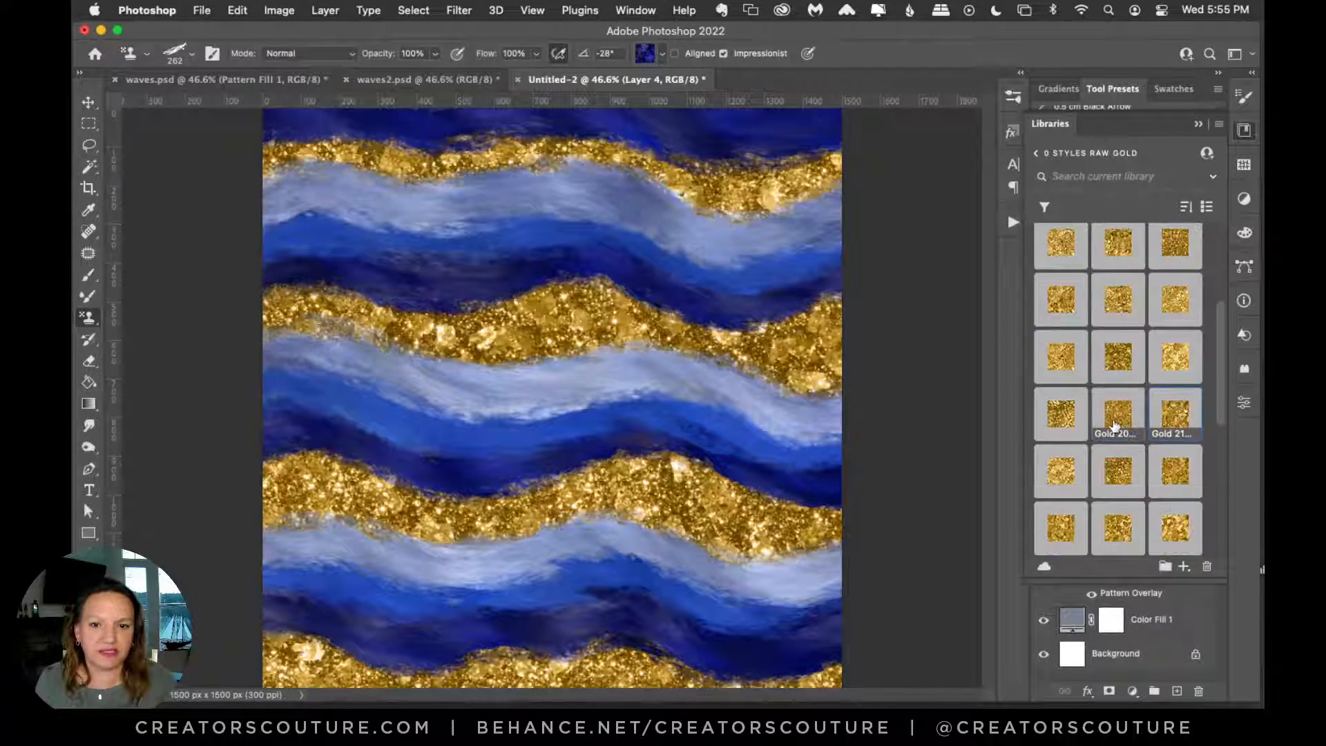
left_click(1110, 428)
Step: Apply the Gold 19 layer style to the gold bands on Layer 4
left_click(1048, 435)
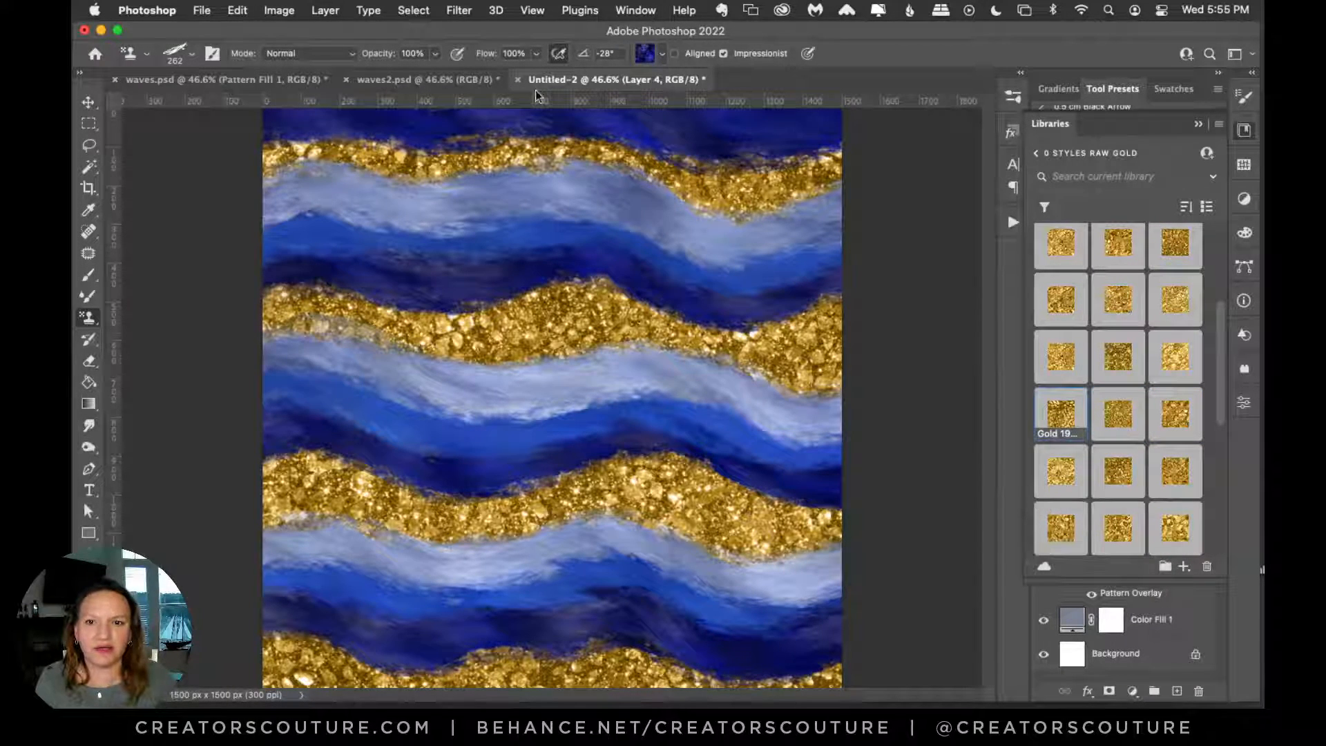
left_click(475, 82)
left_click(590, 79)
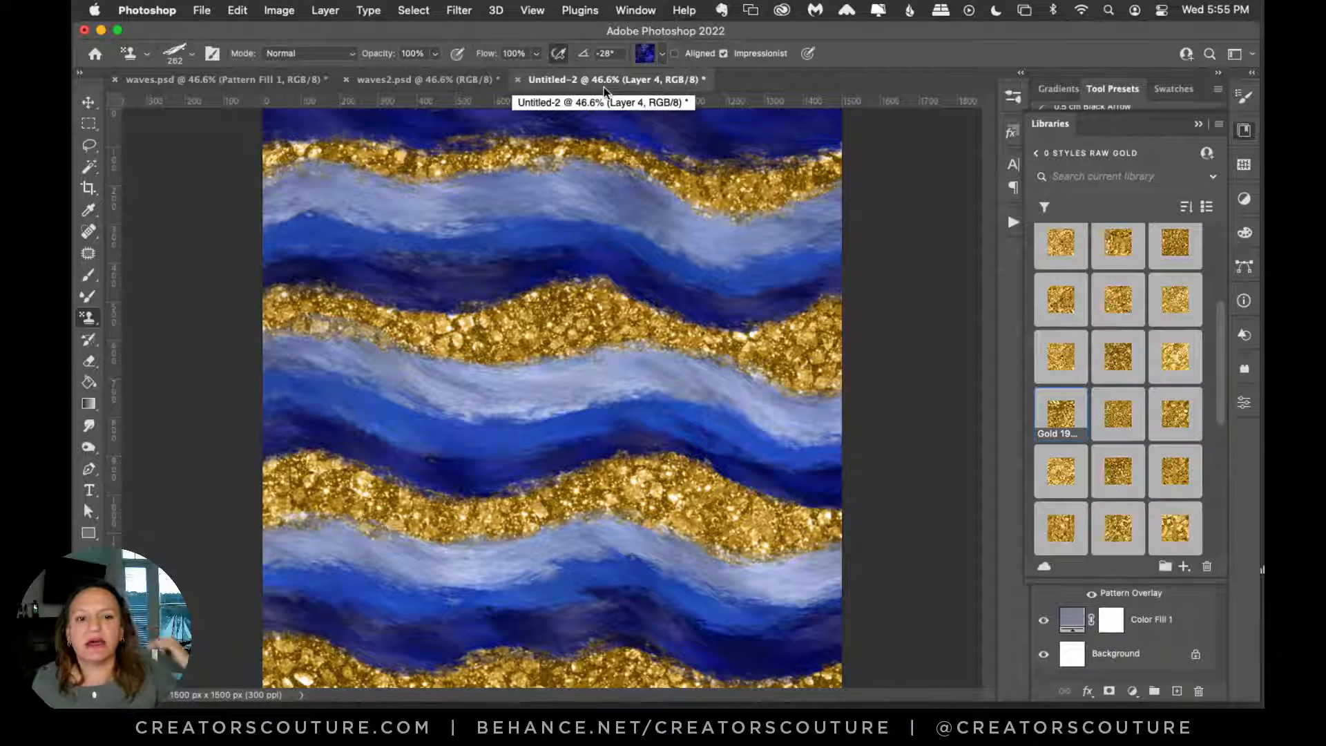
left_click(1099, 470)
left_click(1176, 476)
left_click(1061, 424)
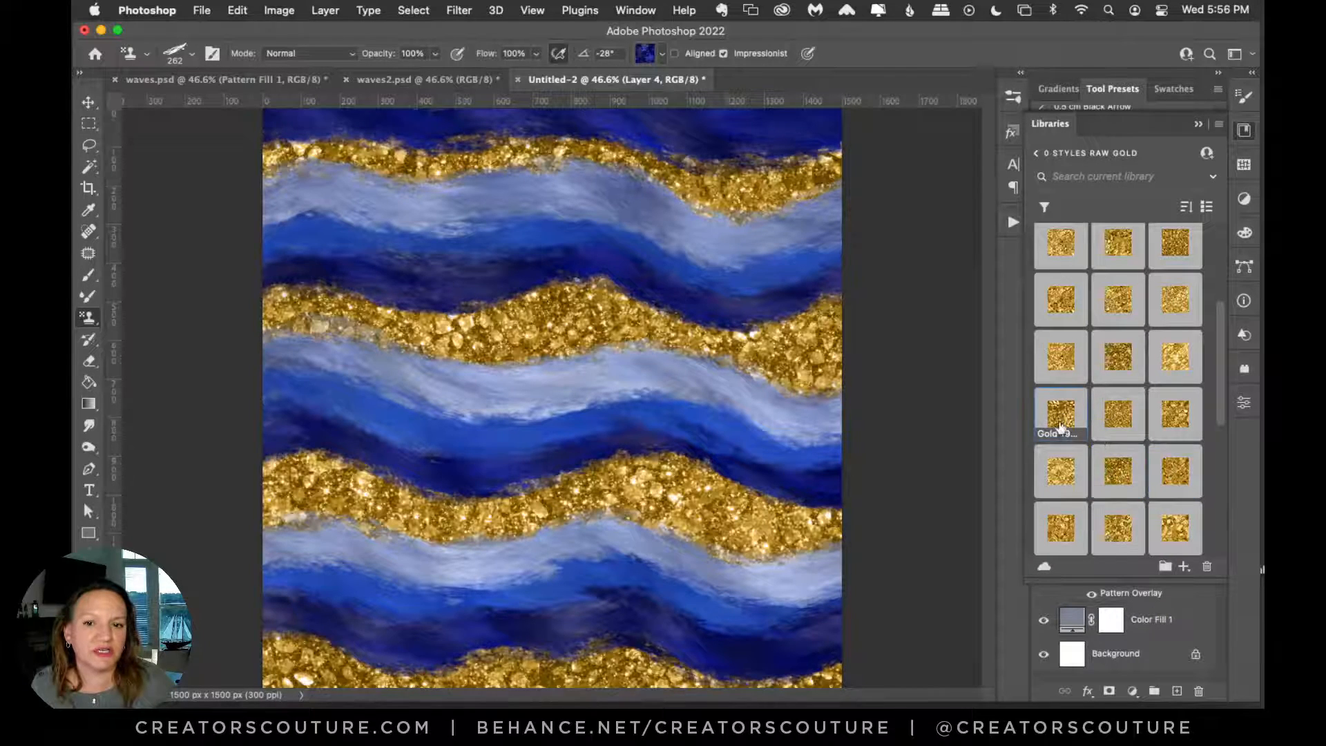
left_click(1247, 130)
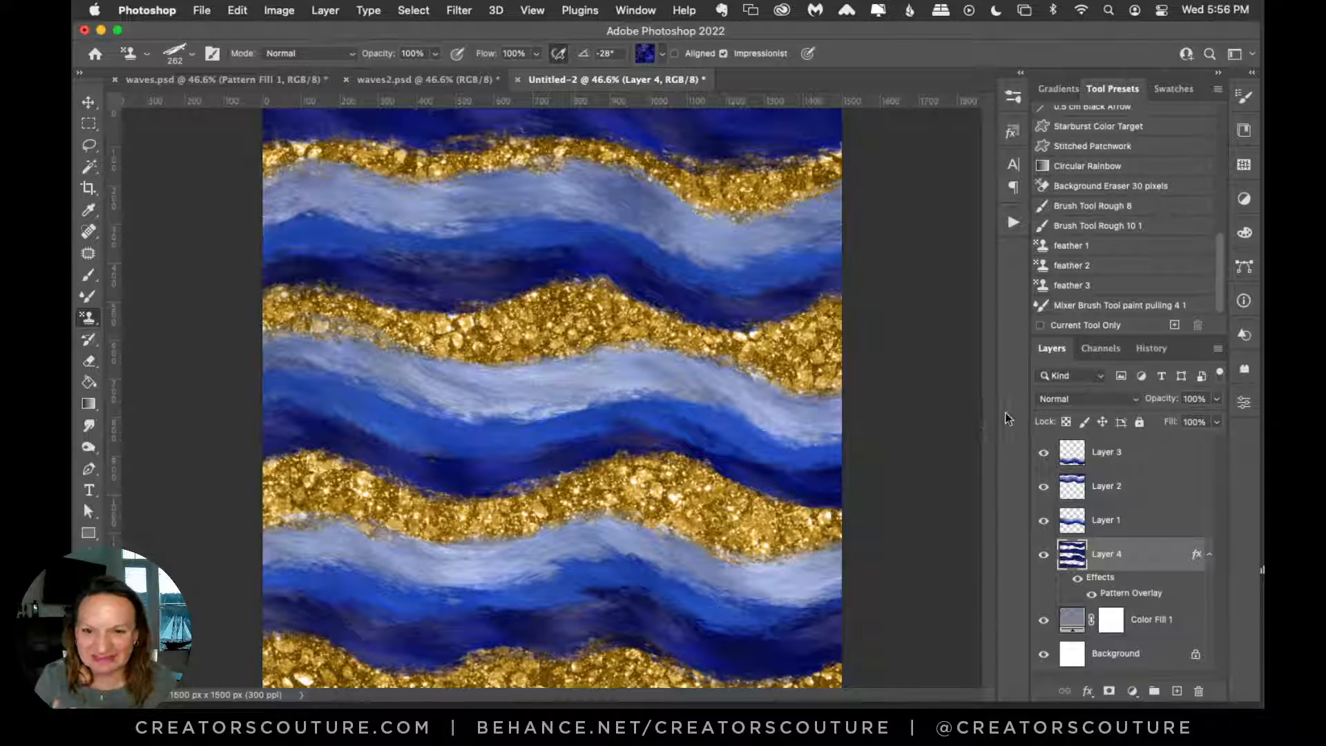
Step: Add a new layer above Layer 3 and compare the wave design with the waves2.psd reference document
left_click(1177, 456)
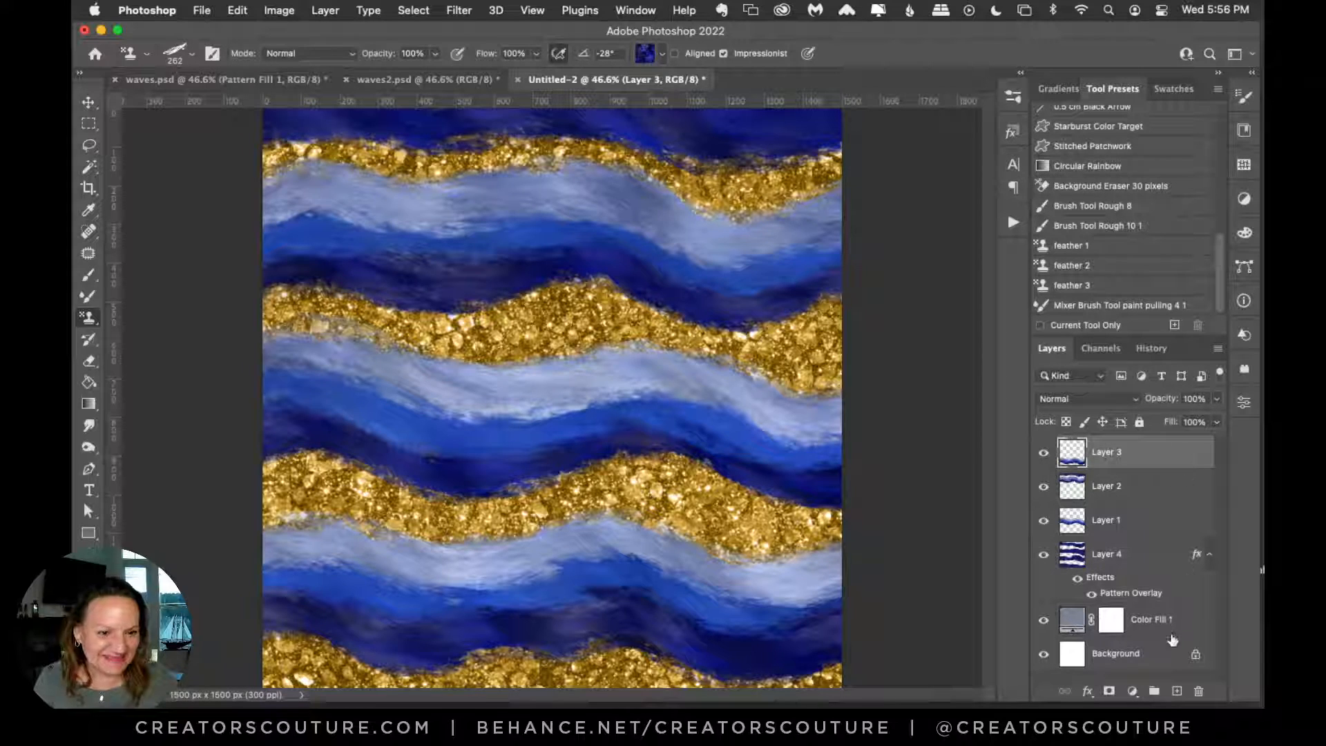
left_click(1178, 691)
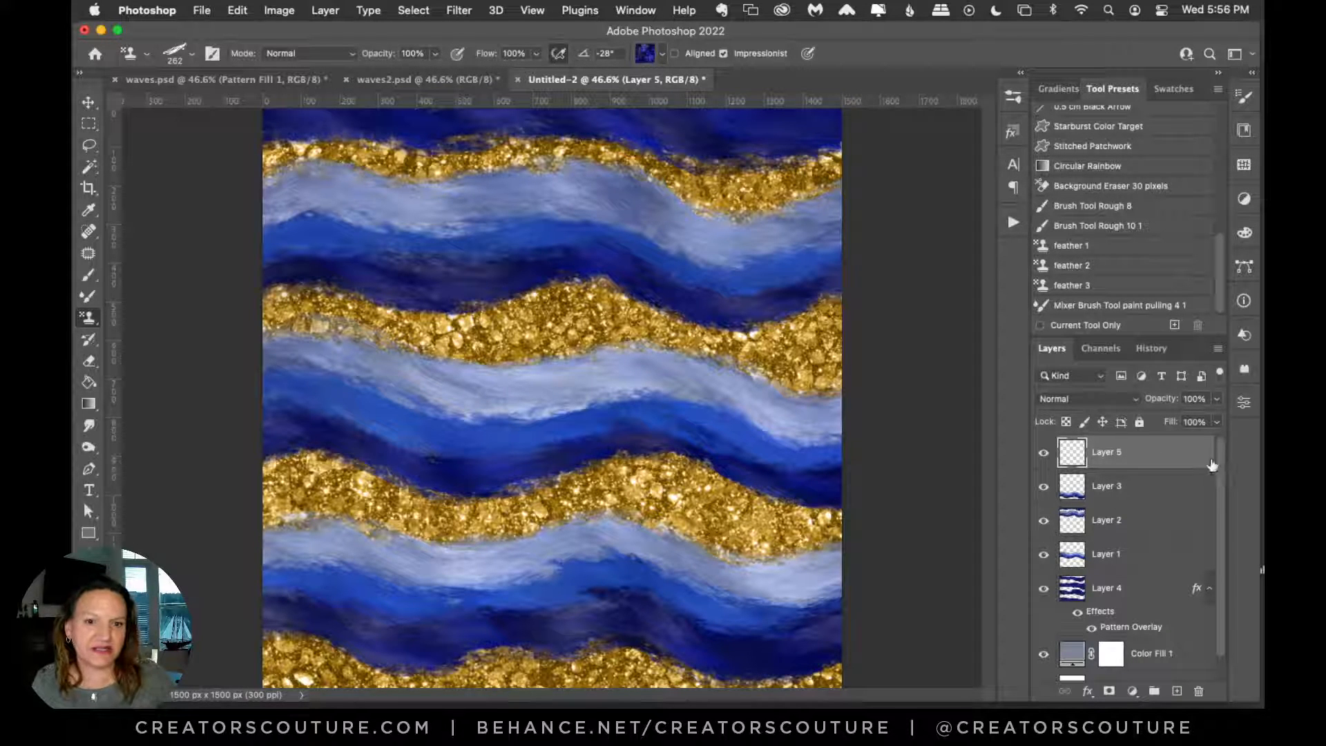
left_click(476, 79)
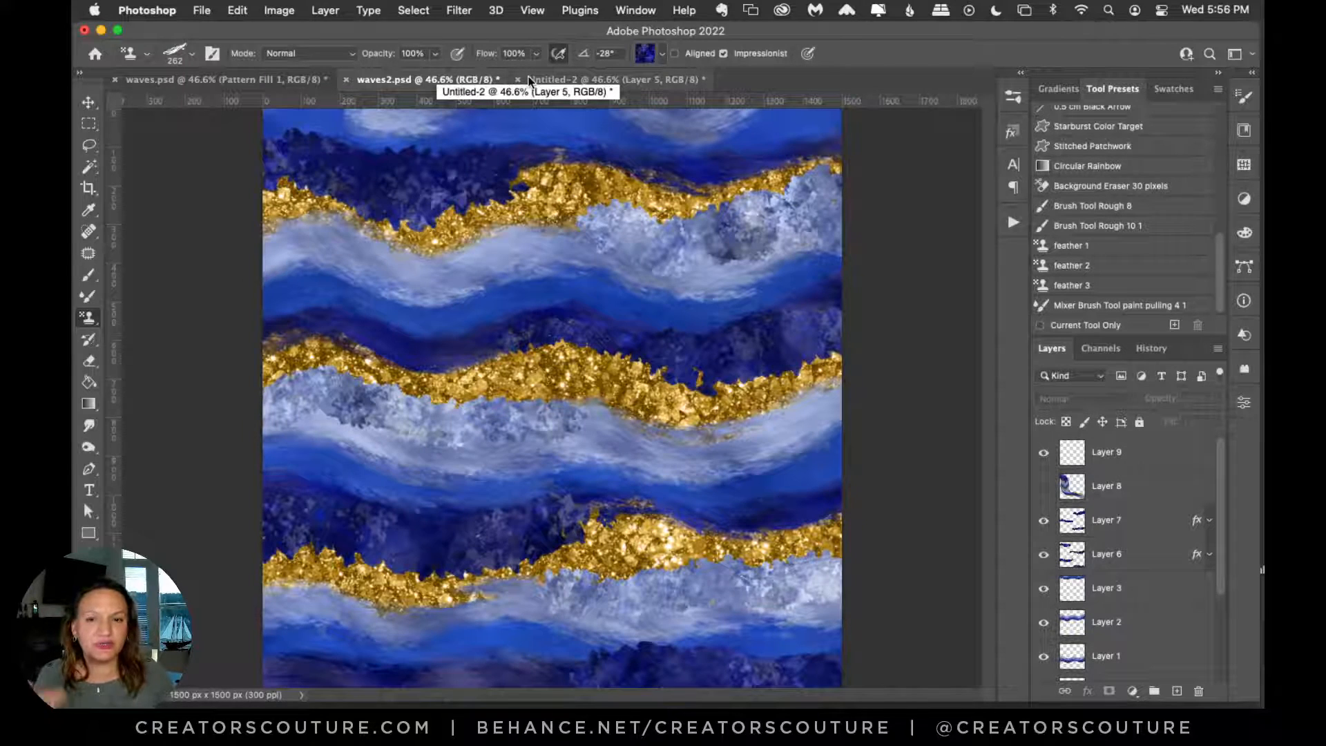
left_click(629, 81)
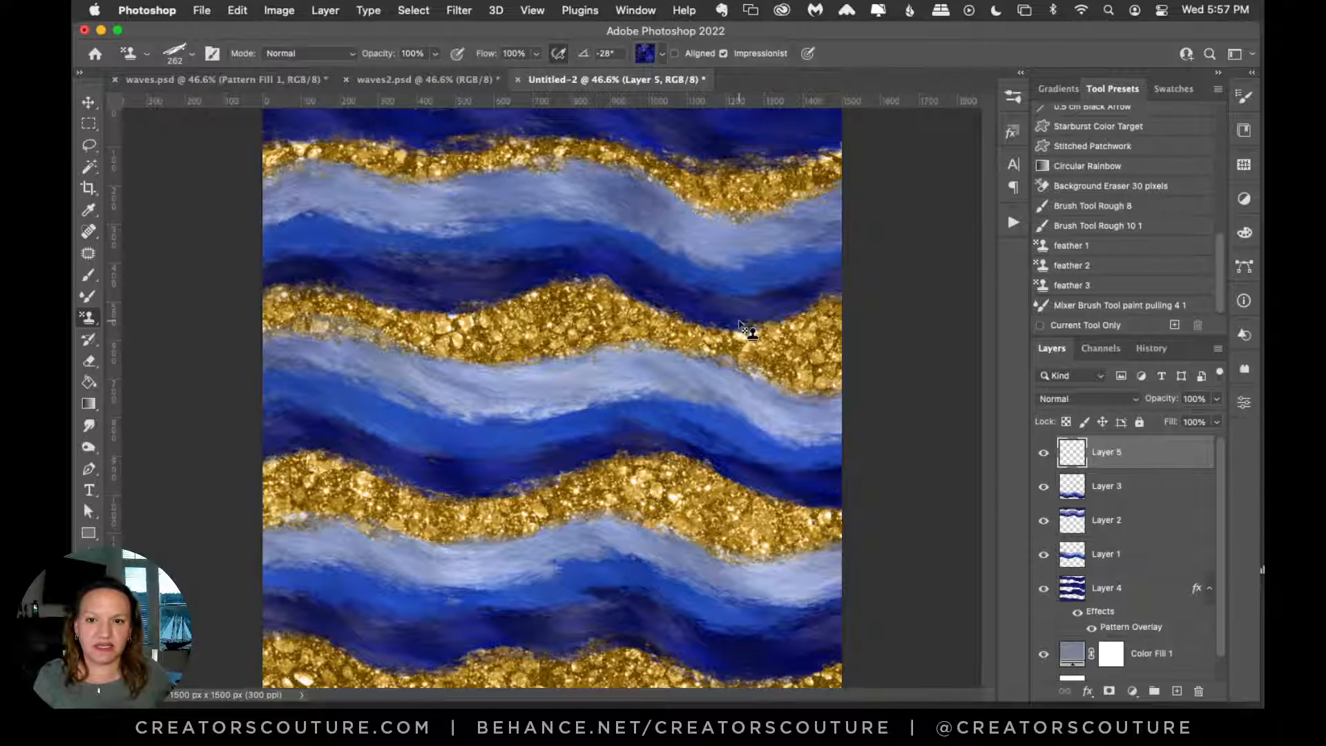
left_click(450, 81)
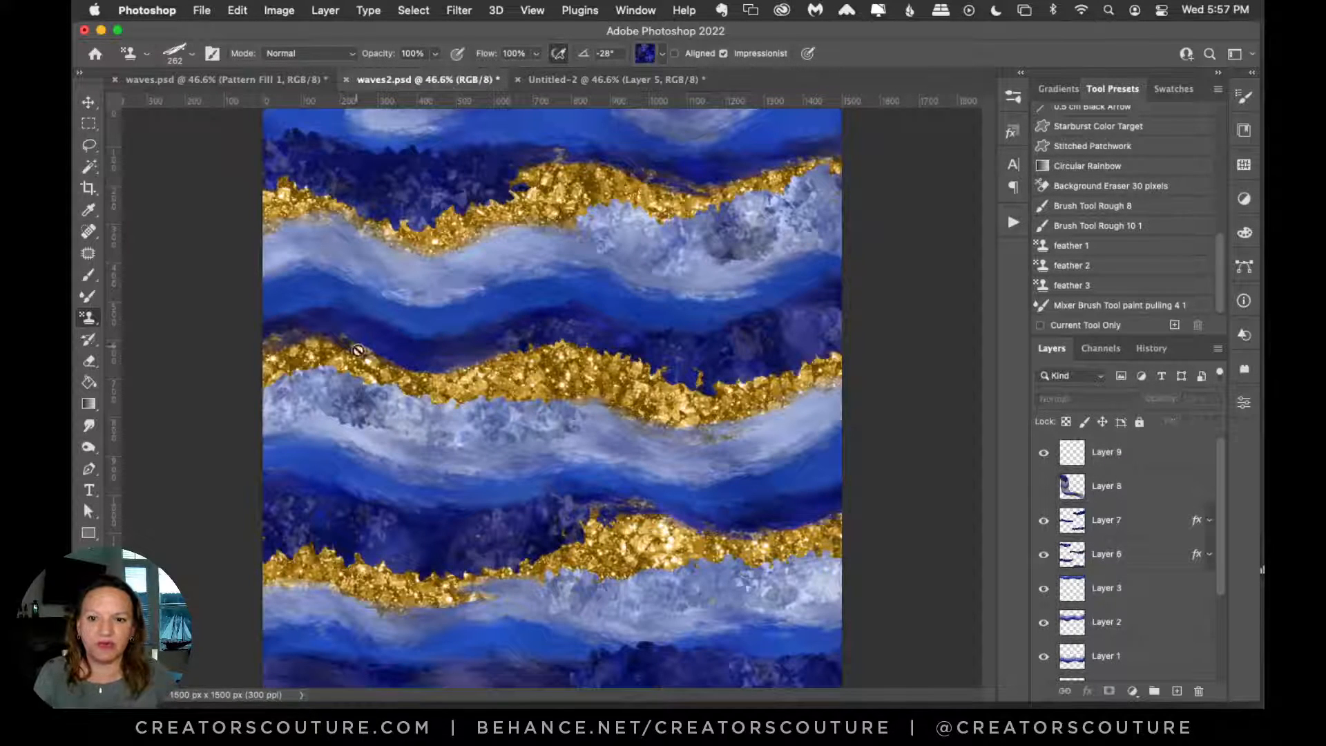
left_click(713, 254)
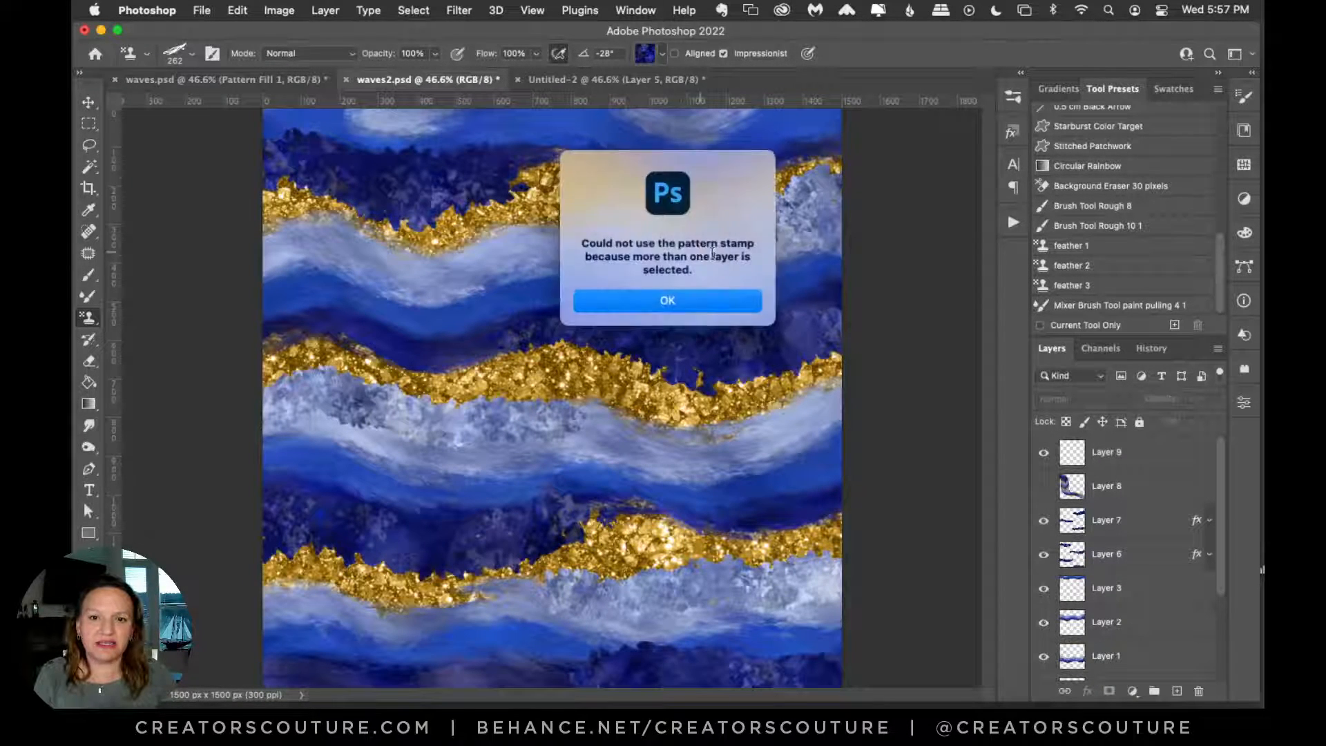
left_click(670, 303)
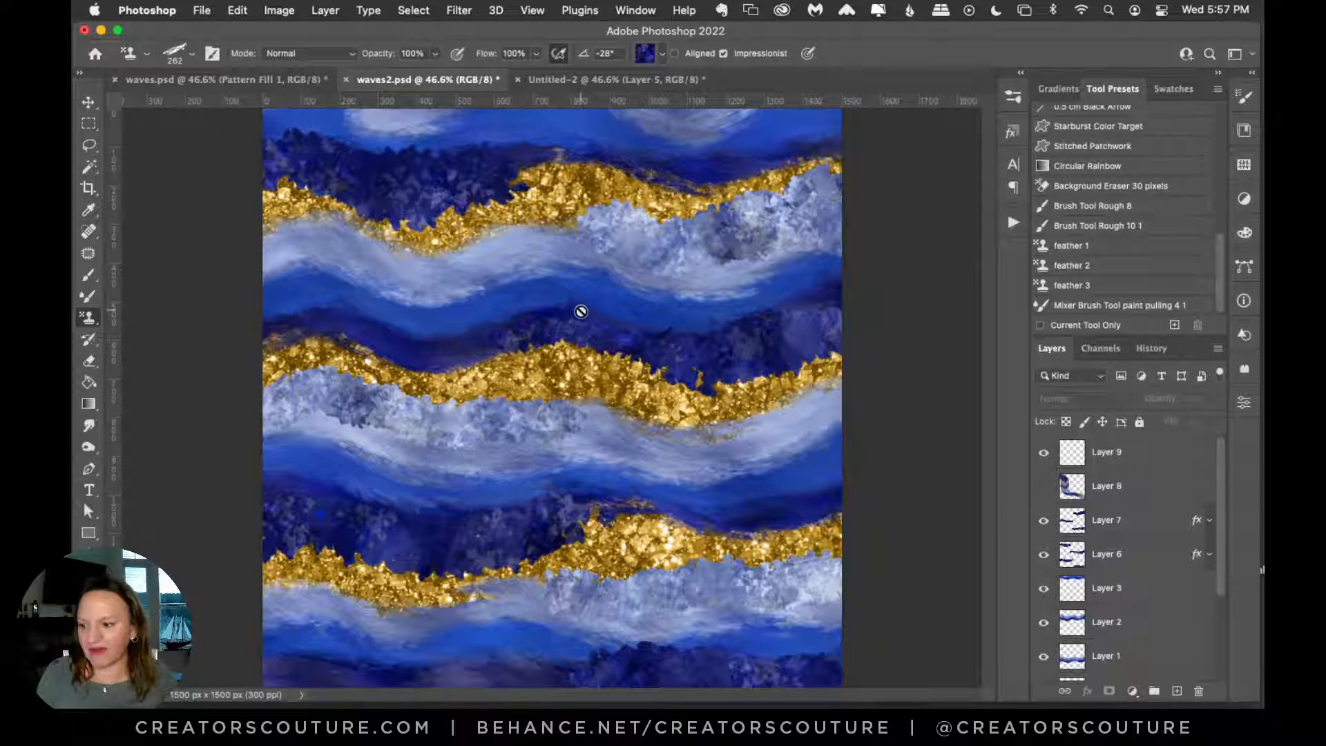
left_click(600, 80)
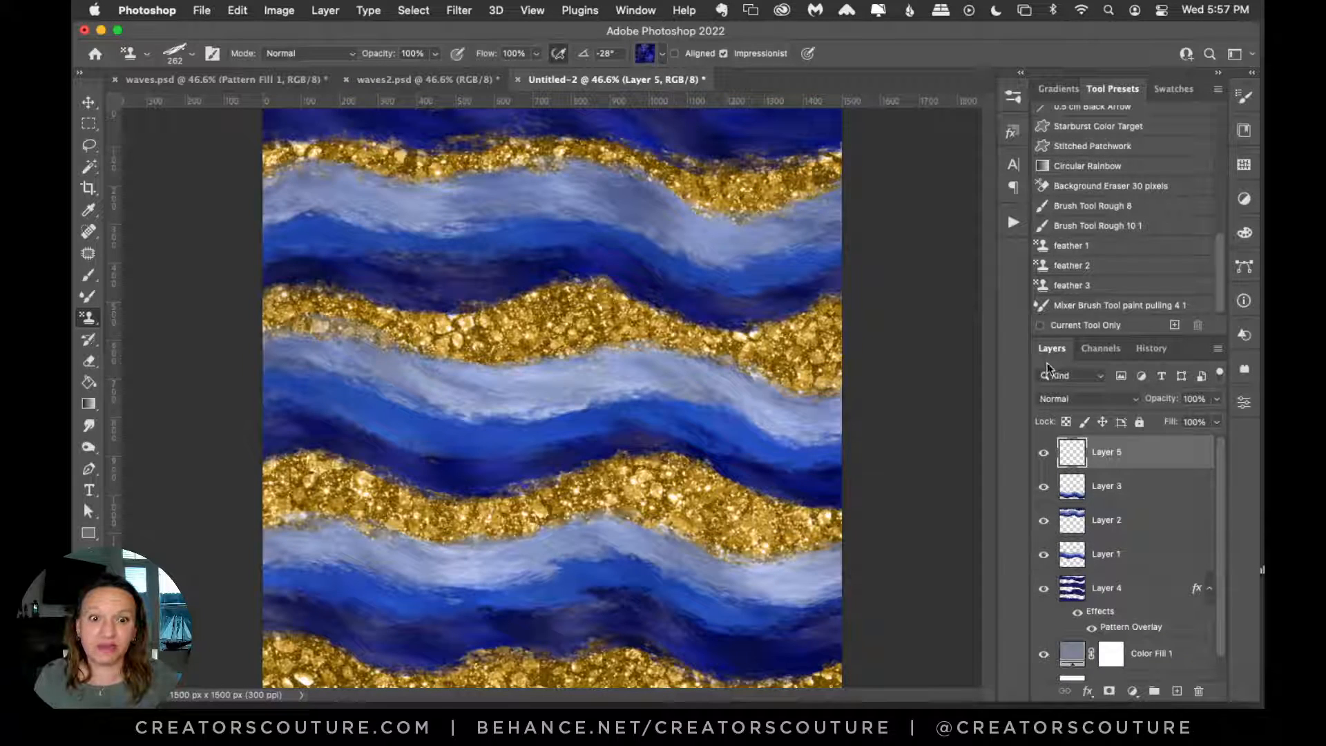
Step: Apply the dark blue sapphire layer style from the 0 Jewel Styles library to the empty Layer 5
left_click(1244, 131)
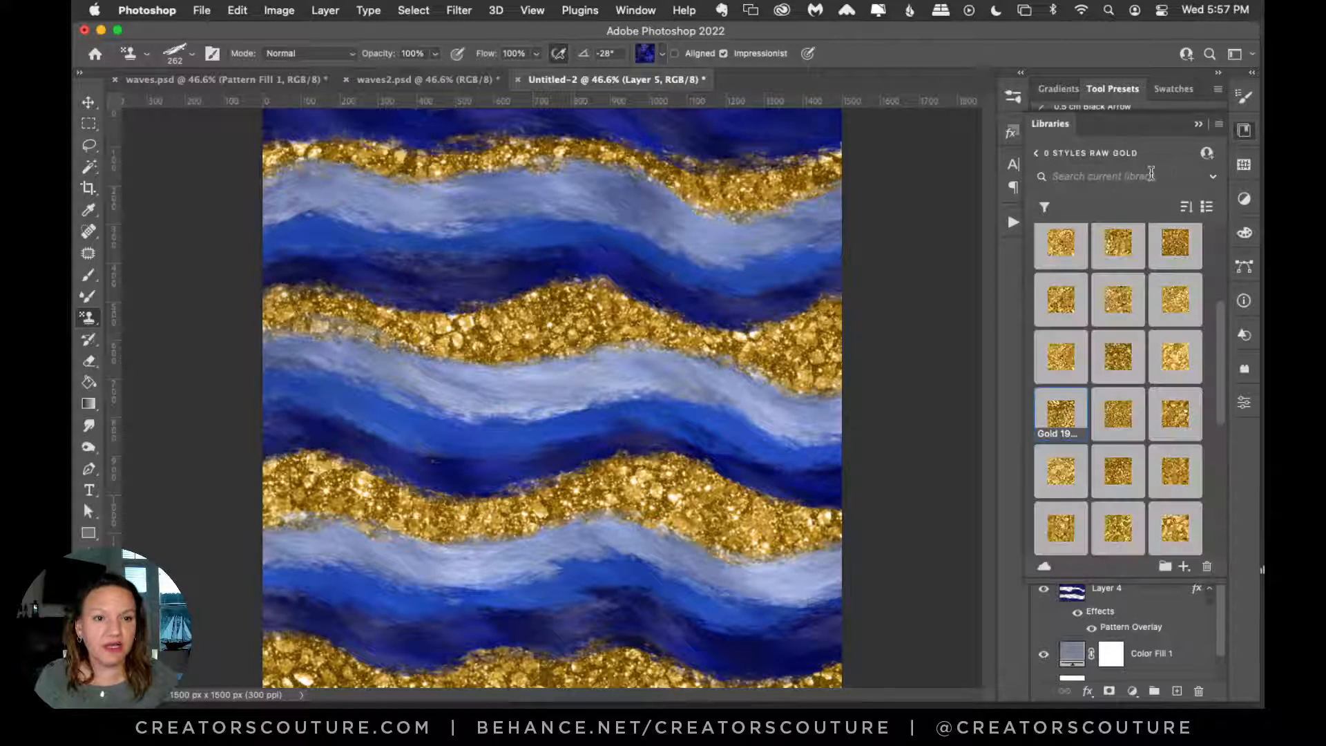
left_click(1038, 153)
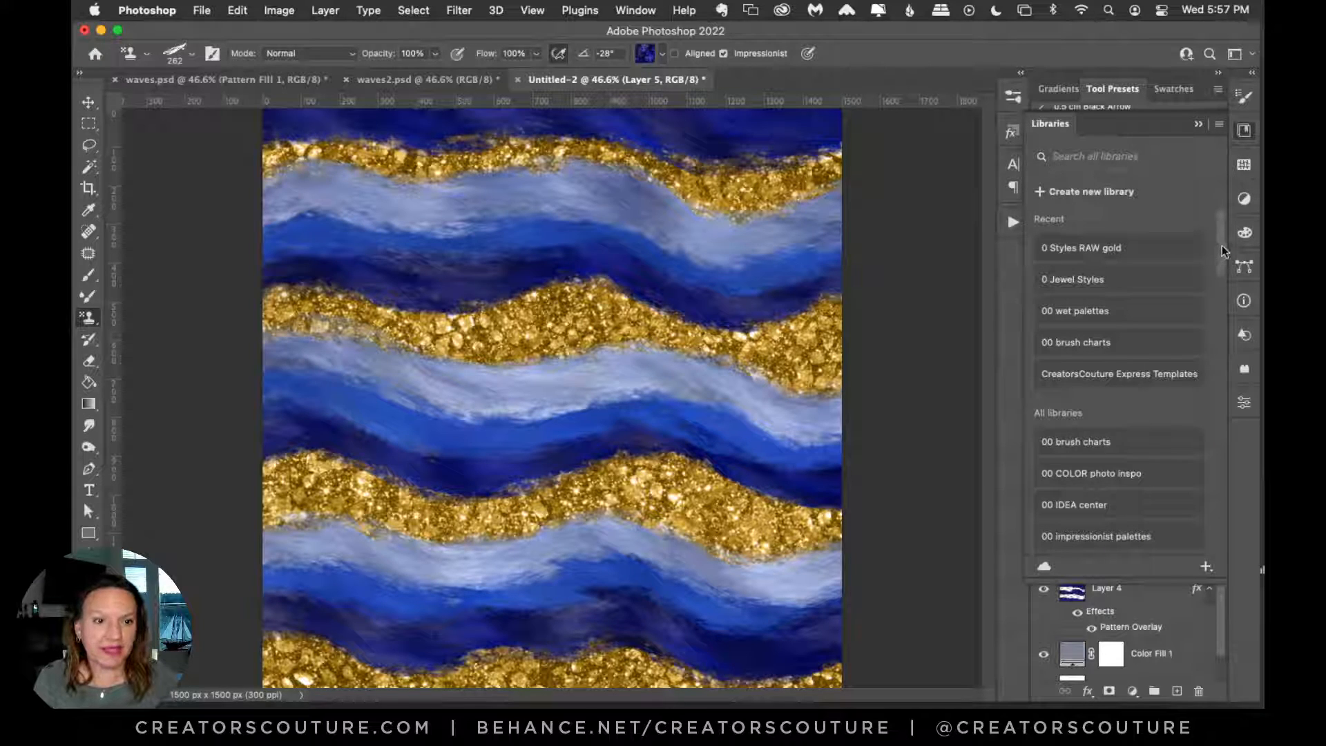
left_click_drag(1222, 247, 1218, 240)
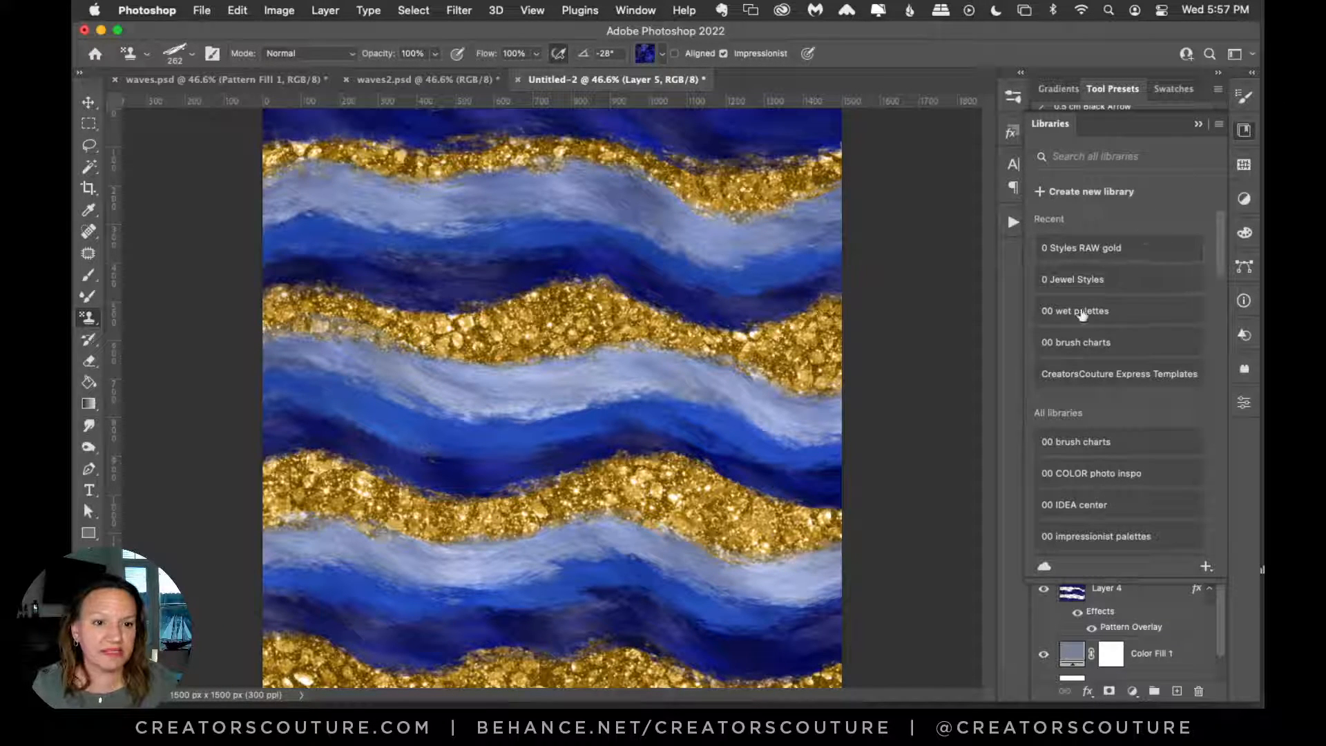
left_click(1086, 281)
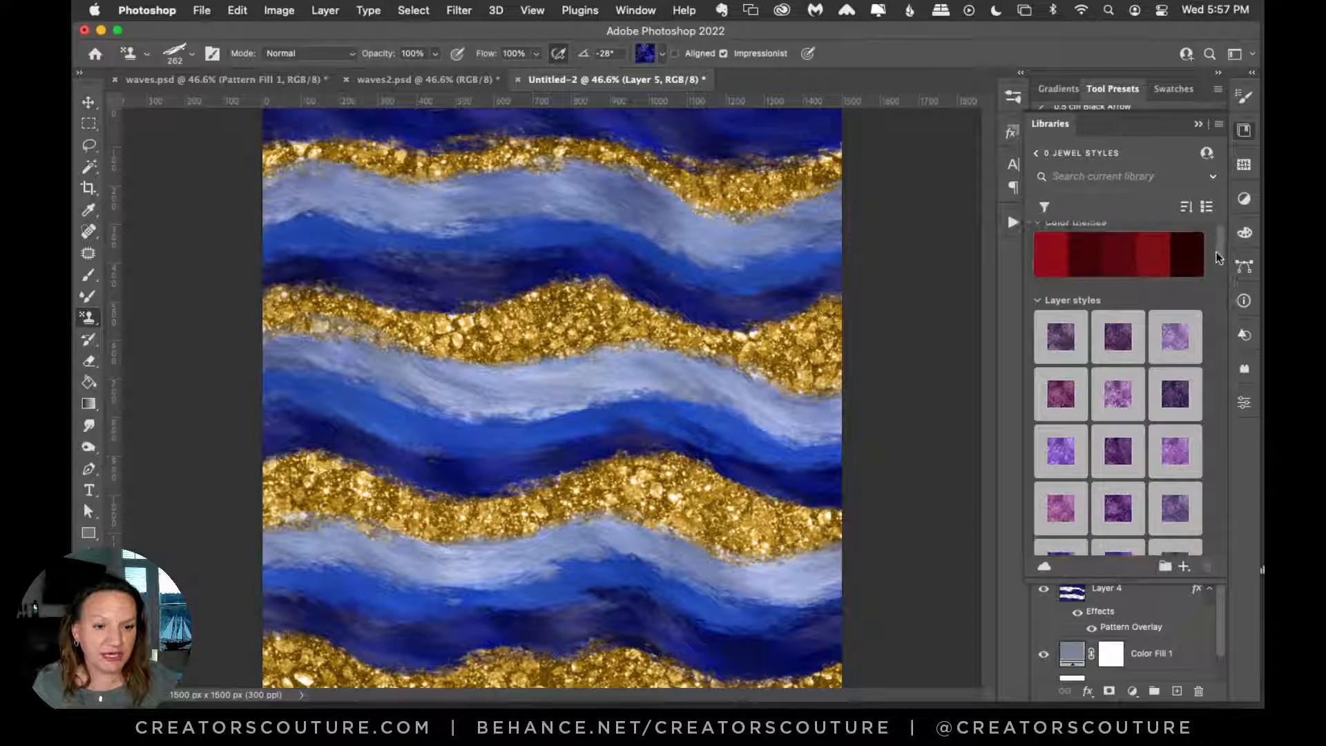
left_click_drag(1218, 254, 1218, 497)
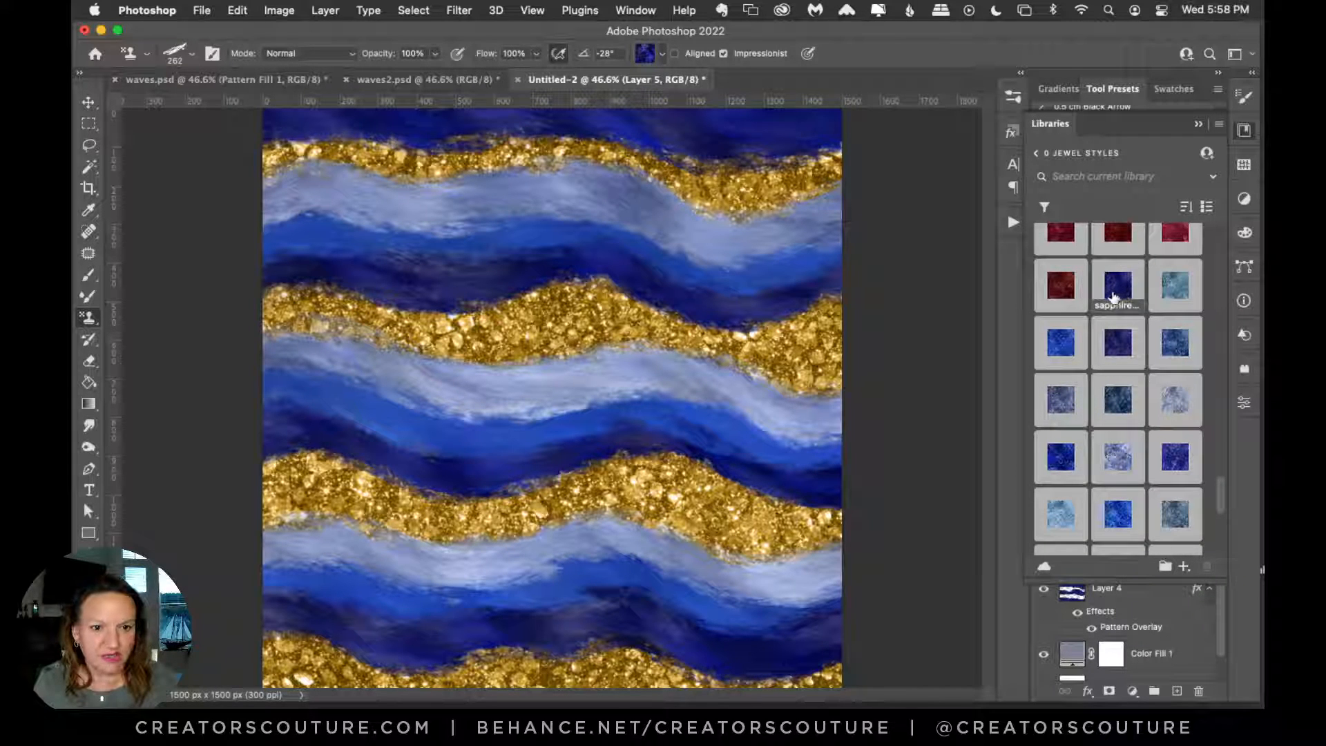
left_click(1244, 132)
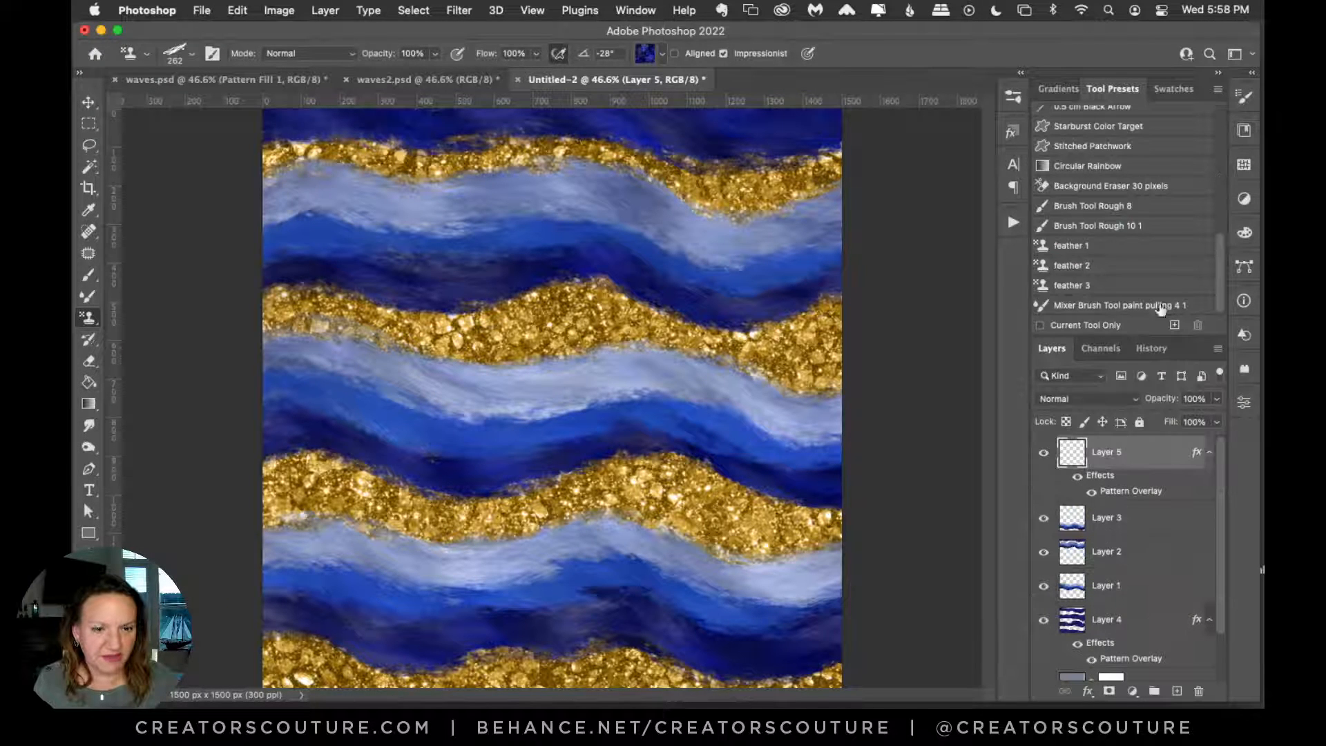
left_click(1244, 131)
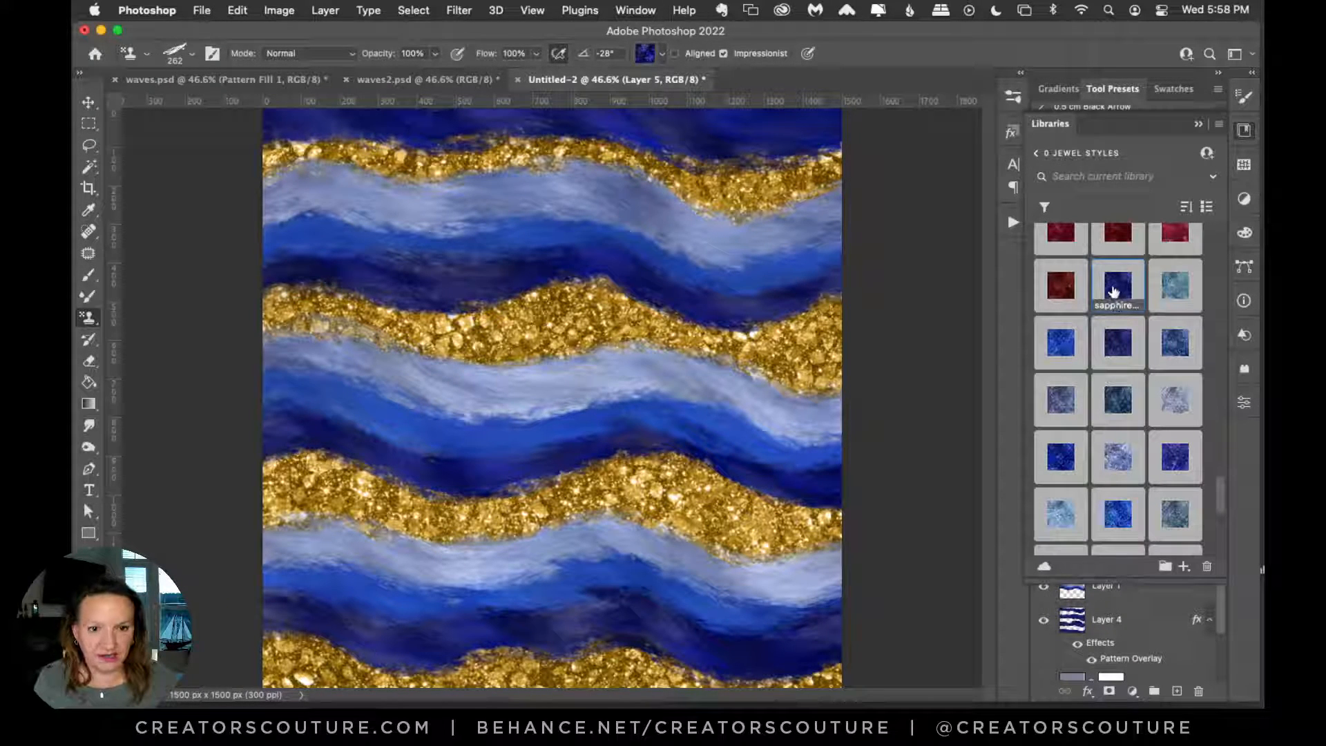
left_click(1247, 140)
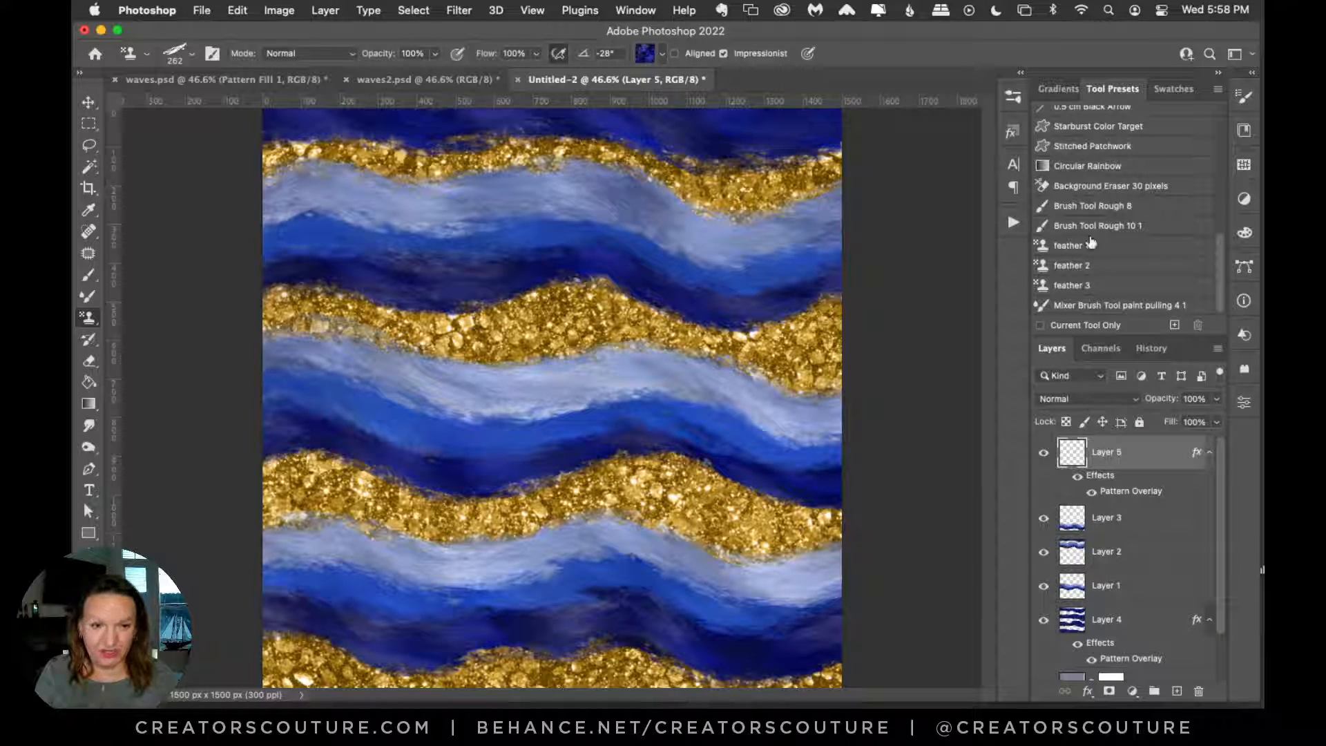
Step: Select the Rough 8 brush at 250 px from the Gold-Jewels brush group
left_click(1018, 98)
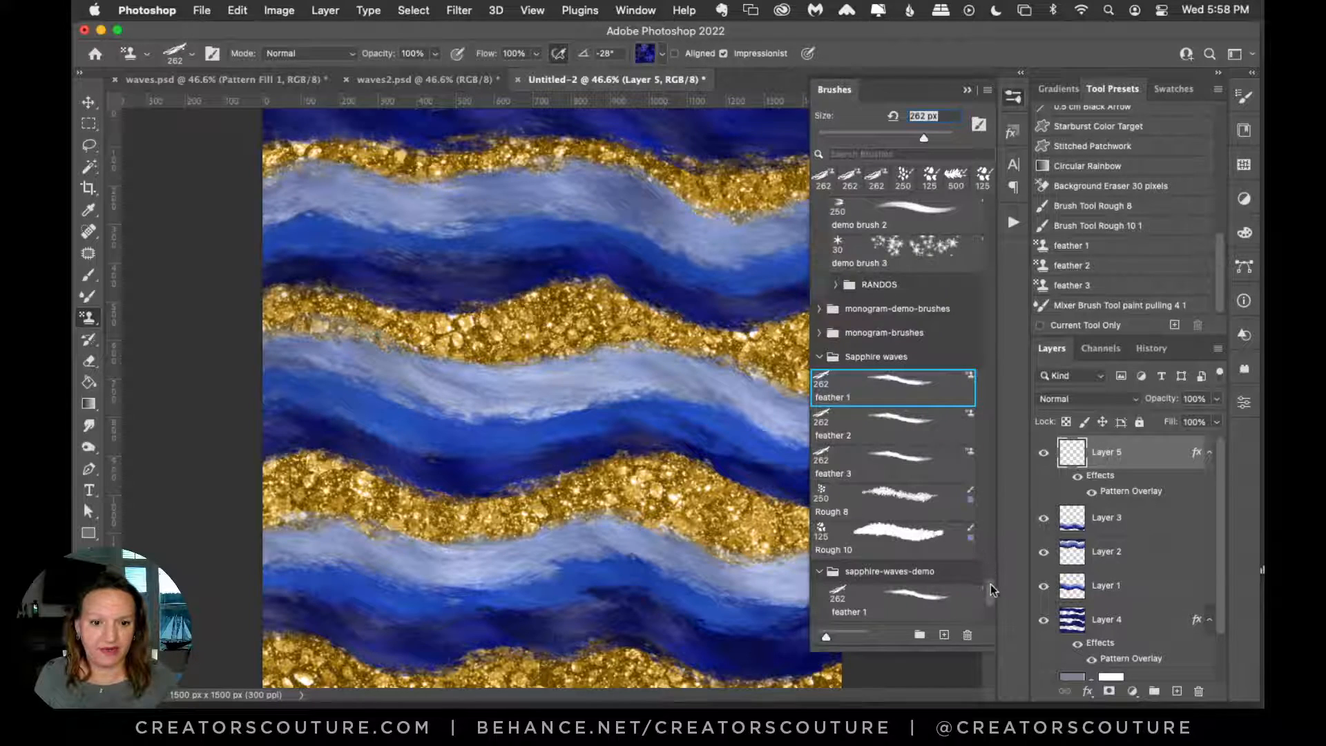
scroll(924, 377, "down", 5)
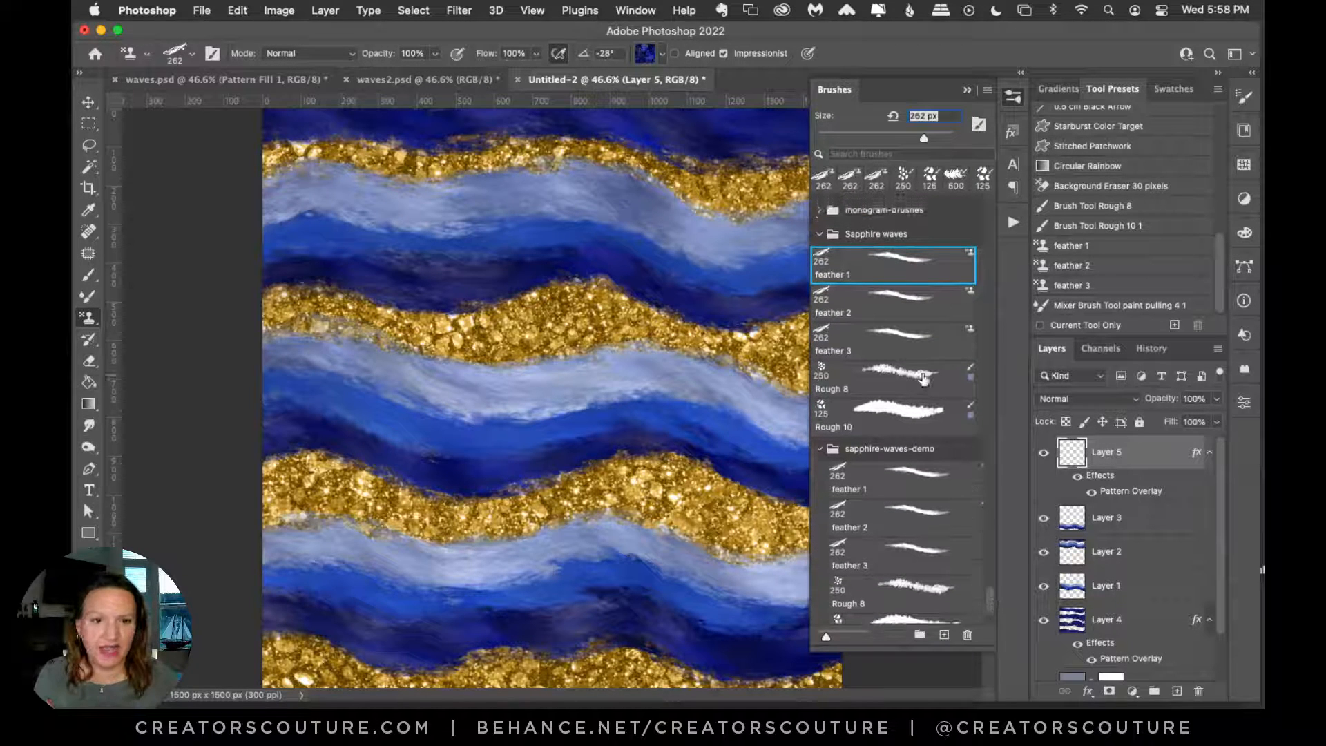
left_click(959, 374)
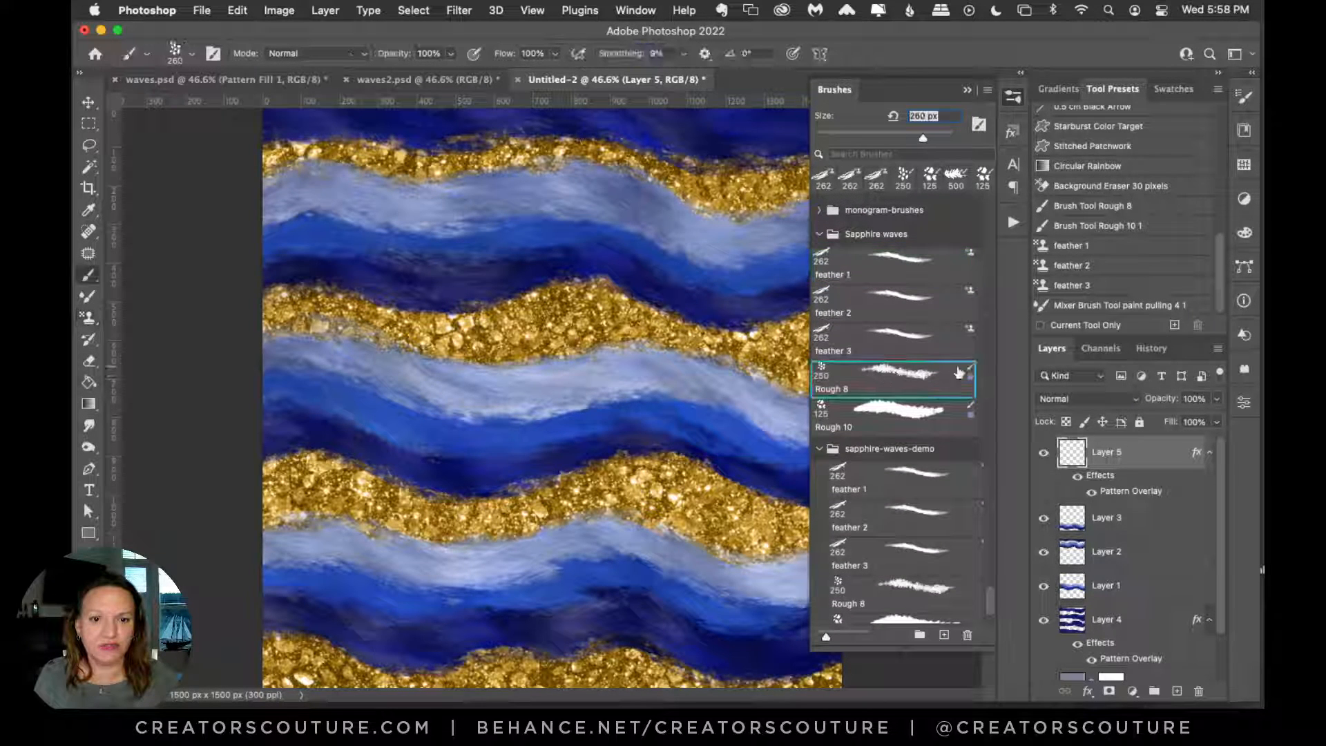
left_click_drag(992, 596, 1003, 409)
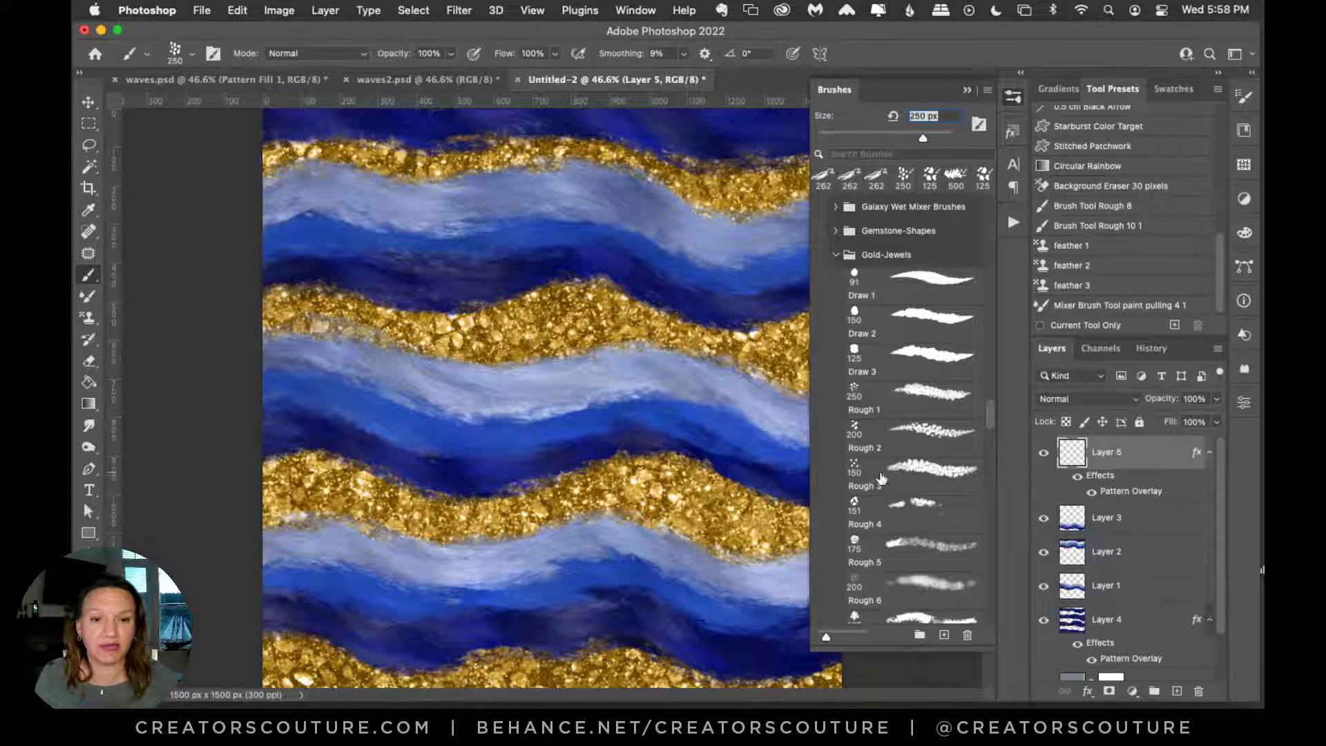
left_click_drag(989, 416, 988, 442)
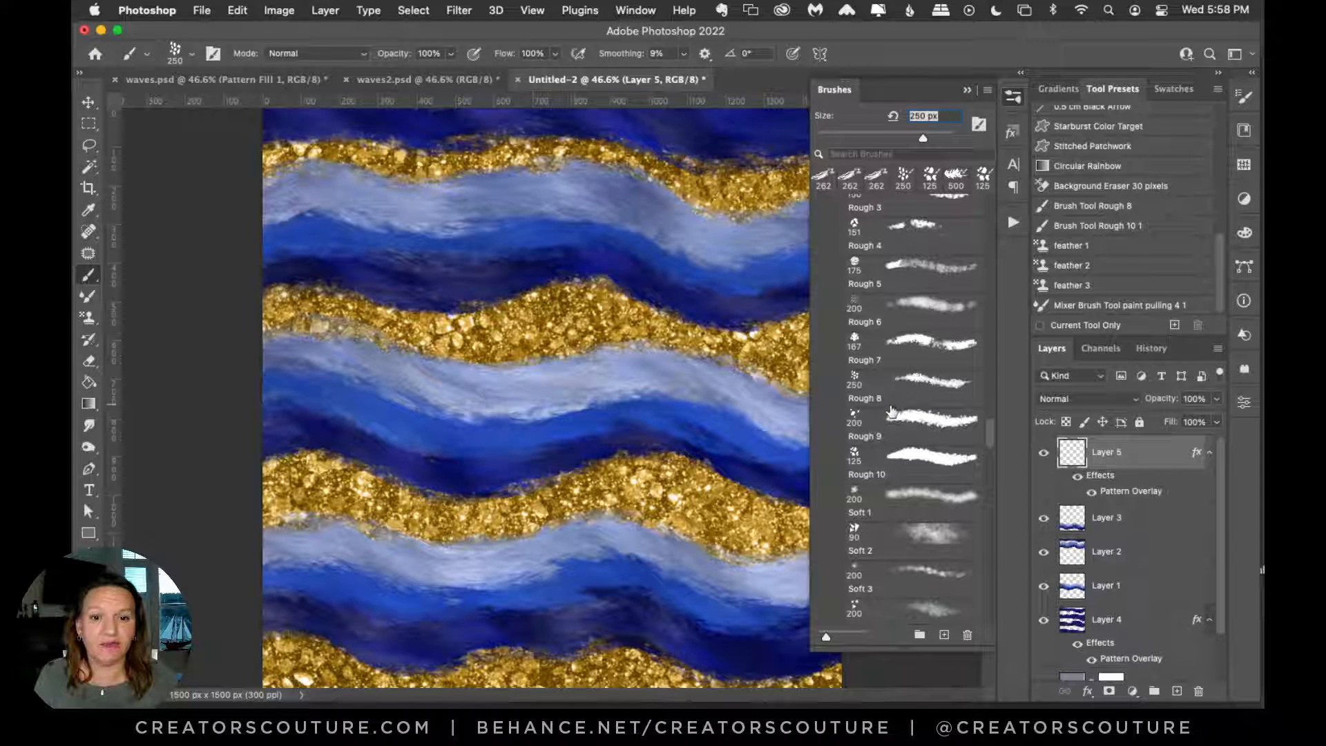
left_click(917, 391)
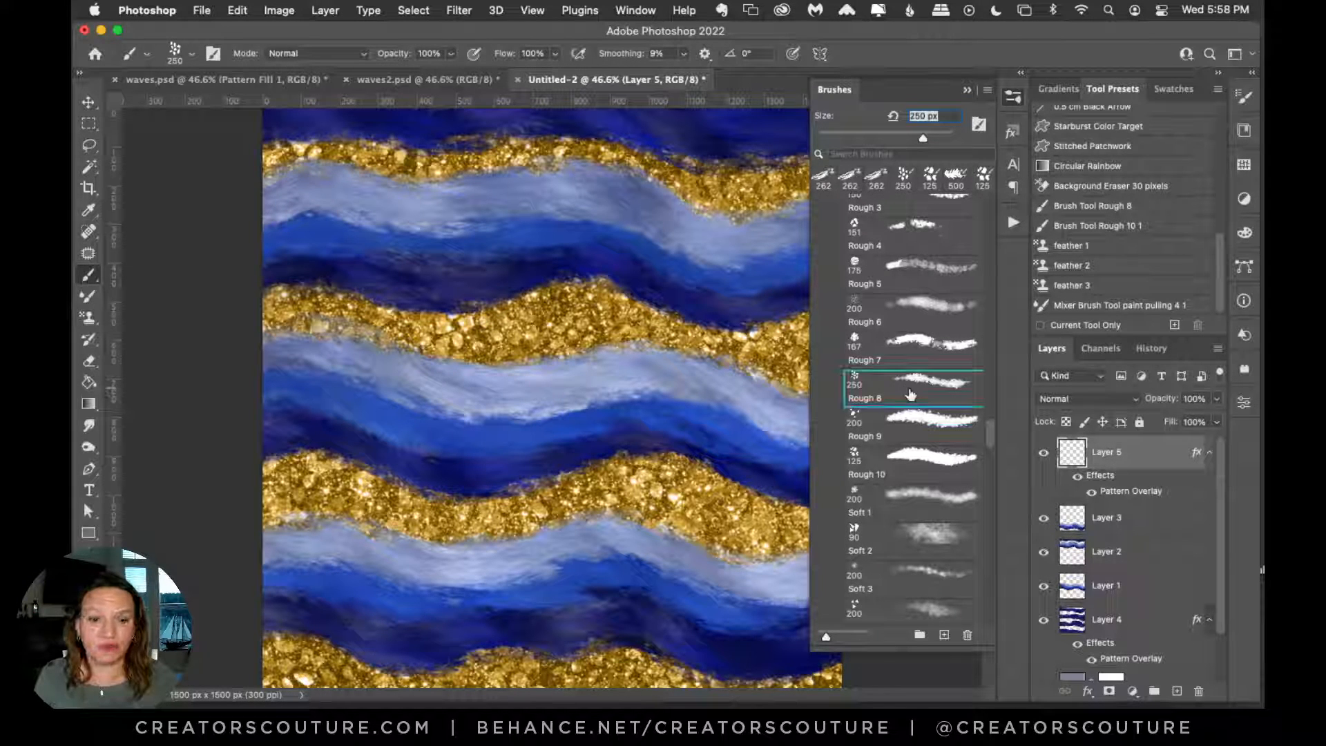
left_click(1013, 97)
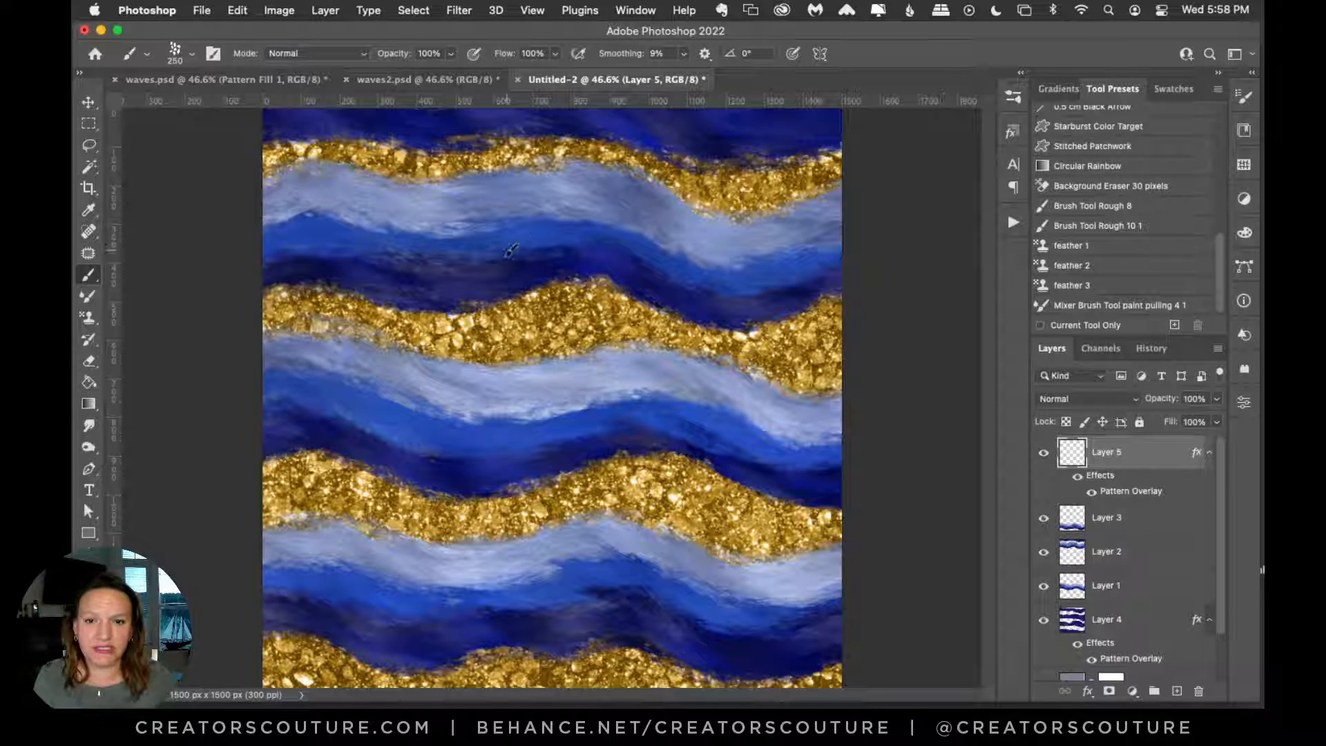
Step: Using waves2.psd as reference, paint rough sapphire patches on Layer 5 over the upper dark band's left end and the middle dark band's right end
left_click(429, 79)
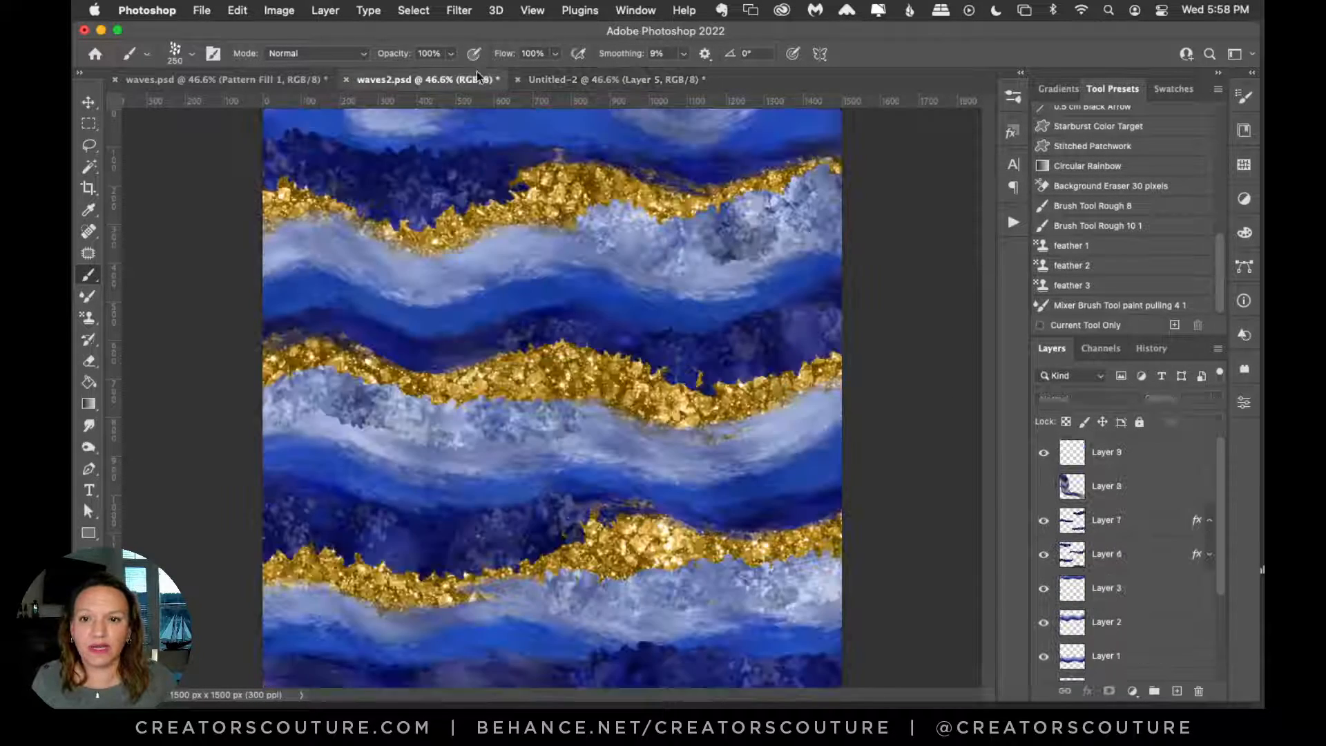
left_click(608, 79)
mouse_move(283, 299)
left_mouse_down()
mouse_move(397, 287)
mouse_move(313, 283)
mouse_move(517, 270)
left_mouse_up()
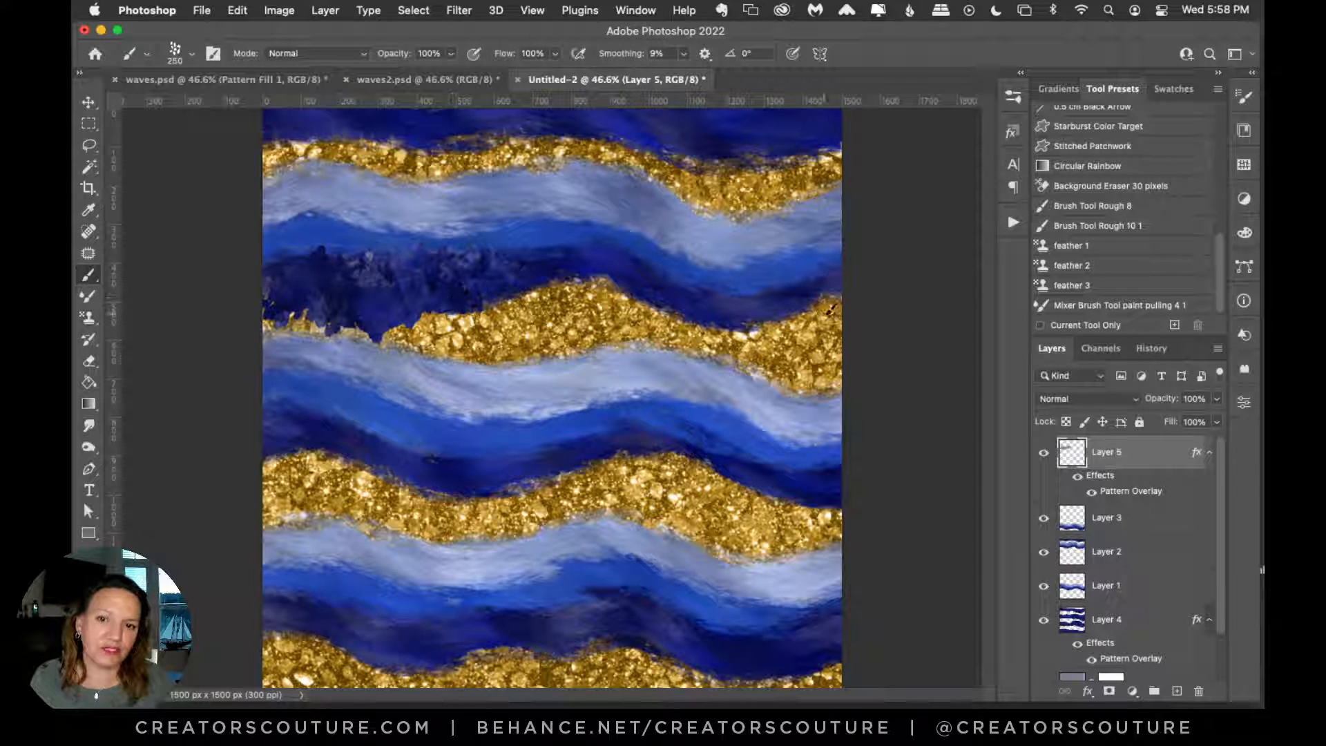
key("super+z")
mouse_move(493, 275)
left_mouse_down()
mouse_move(408, 284)
mouse_move(311, 256)
mouse_move(276, 297)
mouse_move(383, 303)
mouse_move(266, 302)
mouse_move(275, 315)
left_mouse_up()
left_click_drag(379, 268, 512, 276)
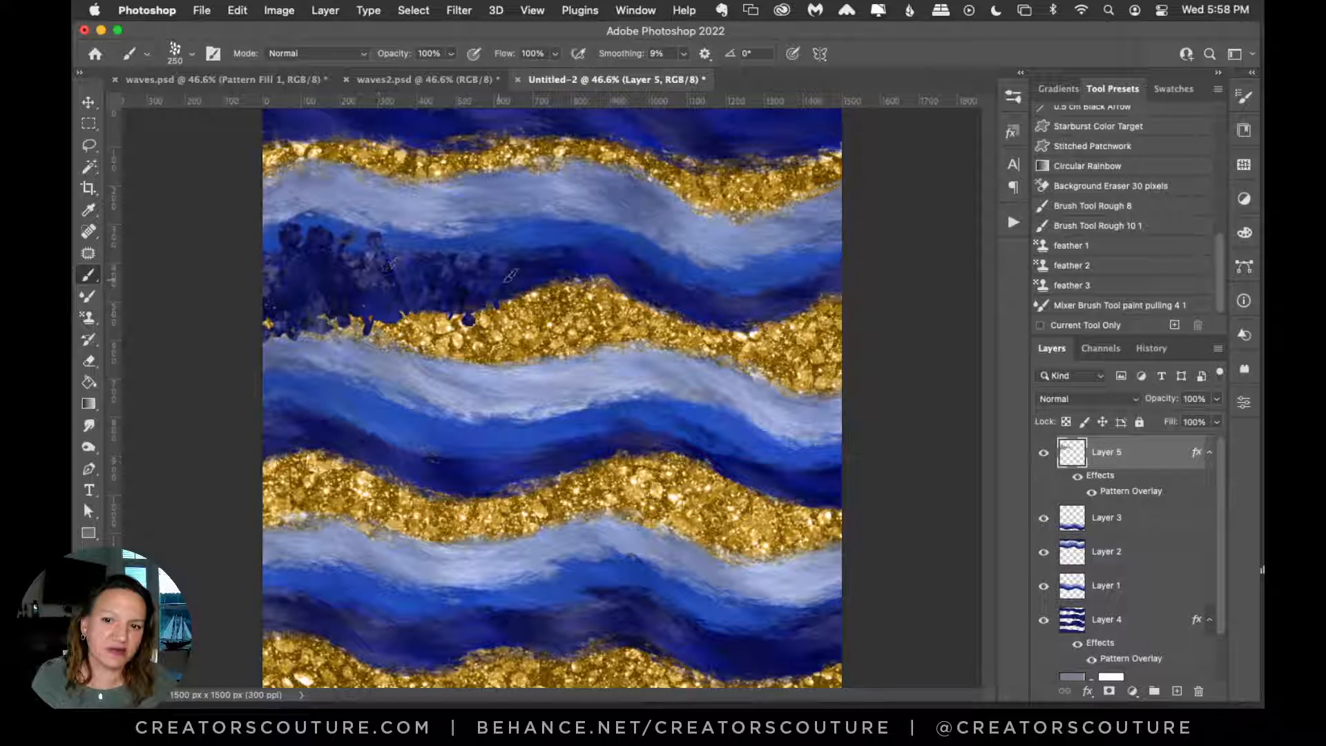
mouse_move(636, 444)
left_mouse_down()
mouse_move(601, 444)
mouse_move(689, 431)
mouse_move(842, 475)
mouse_move(774, 441)
mouse_move(633, 437)
mouse_move(576, 443)
mouse_move(594, 441)
mouse_move(562, 464)
mouse_move(704, 489)
mouse_move(571, 467)
mouse_move(587, 453)
mouse_move(541, 457)
mouse_move(595, 445)
mouse_move(497, 477)
mouse_move(522, 467)
left_mouse_up()
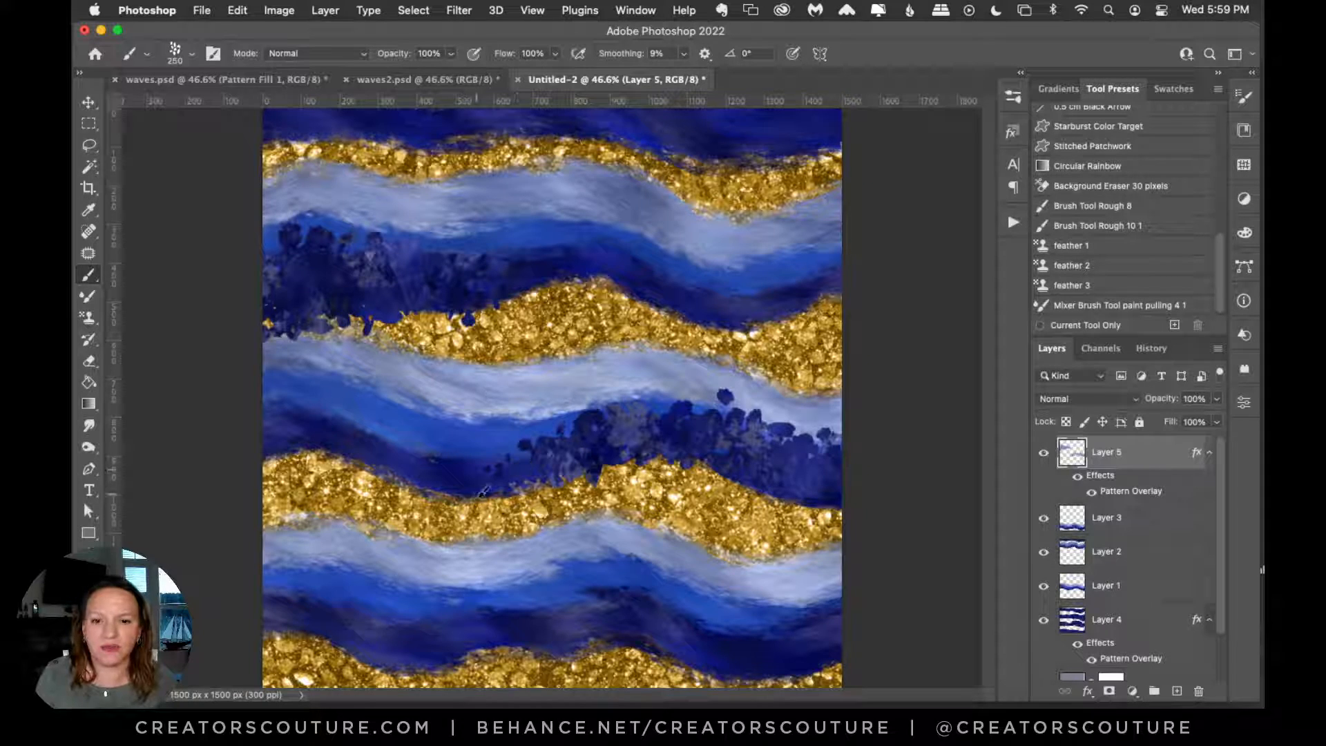
Step: Try the neighbouring darker sapphire style from 0 Jewel Styles on Layer 5 and reapply the original sapphire style
left_click(1244, 130)
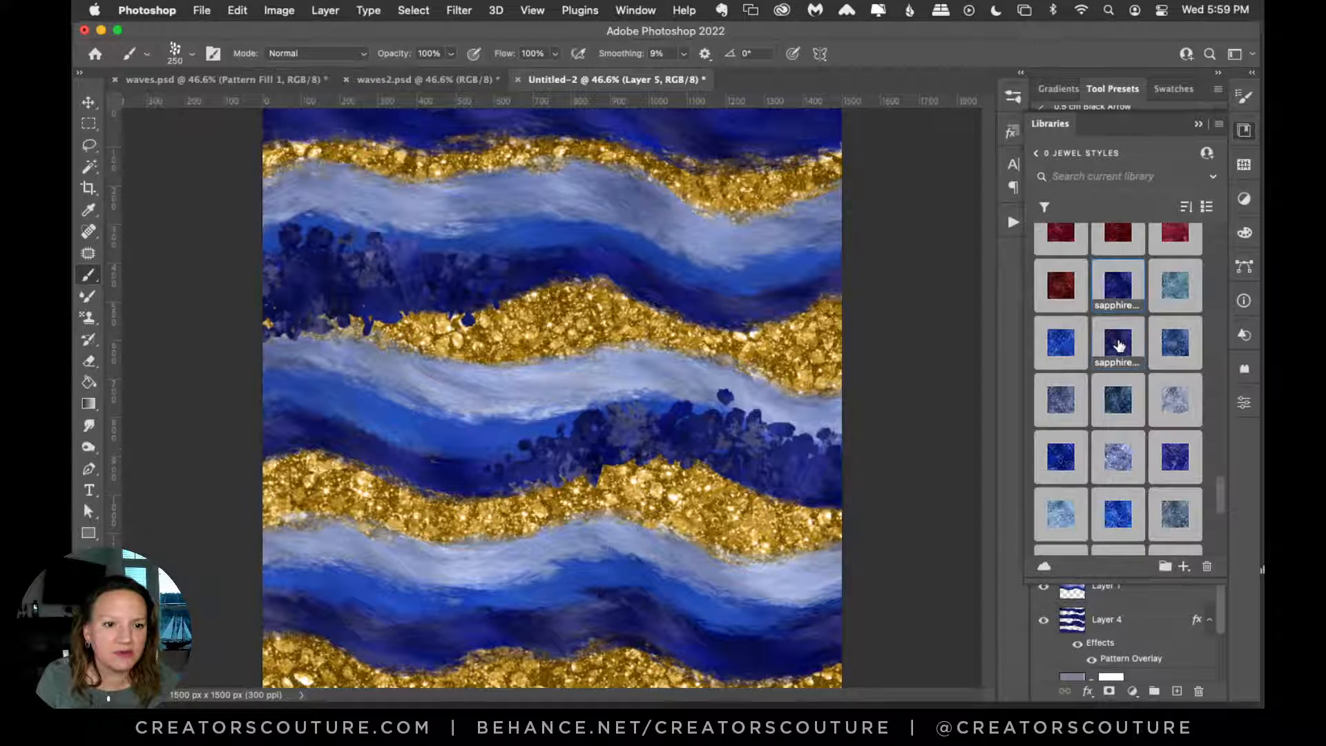
left_click(1119, 344)
left_click(1118, 286)
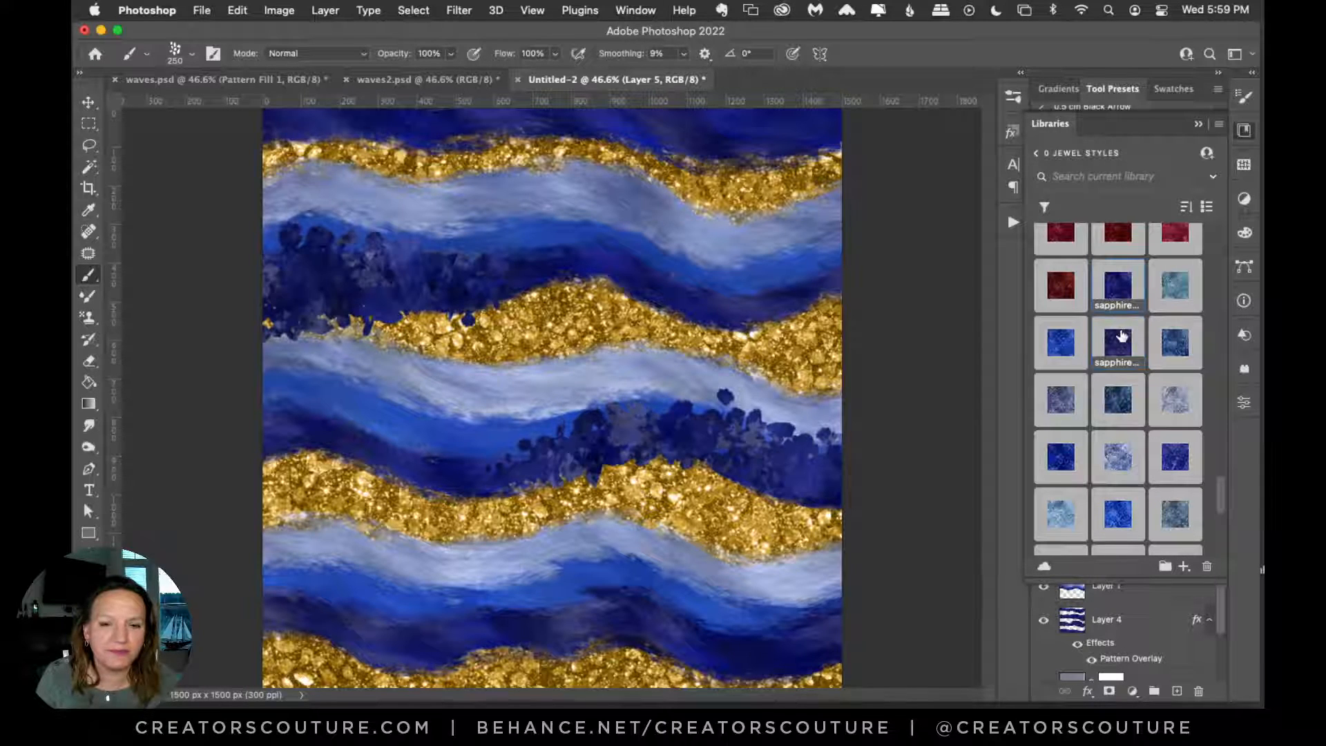
Step: Paint rough sapphire patches on Layer 5 over the top band's right end and the bottom dark band's left half
left_click(1244, 131)
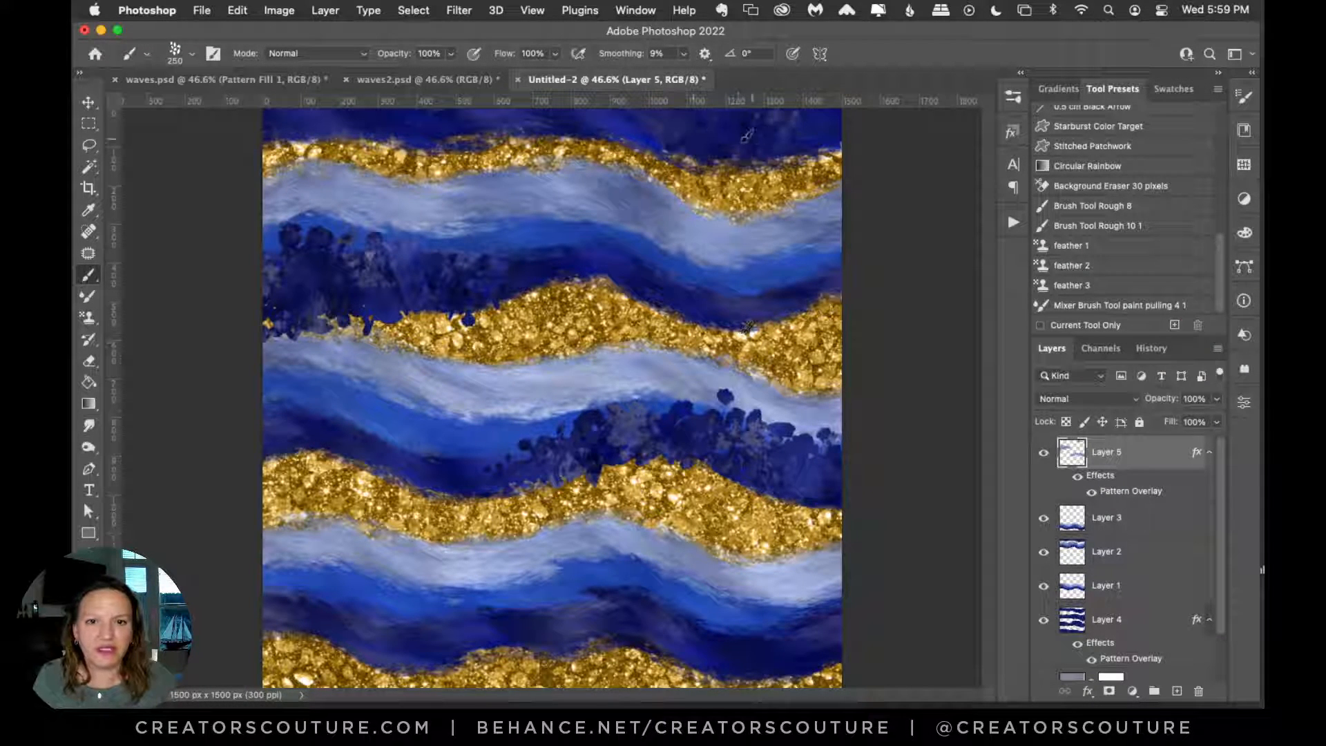
mouse_move(743, 141)
left_mouse_down()
mouse_move(819, 138)
mouse_move(812, 129)
mouse_move(859, 116)
mouse_move(815, 133)
mouse_move(686, 131)
mouse_move(851, 172)
left_mouse_up()
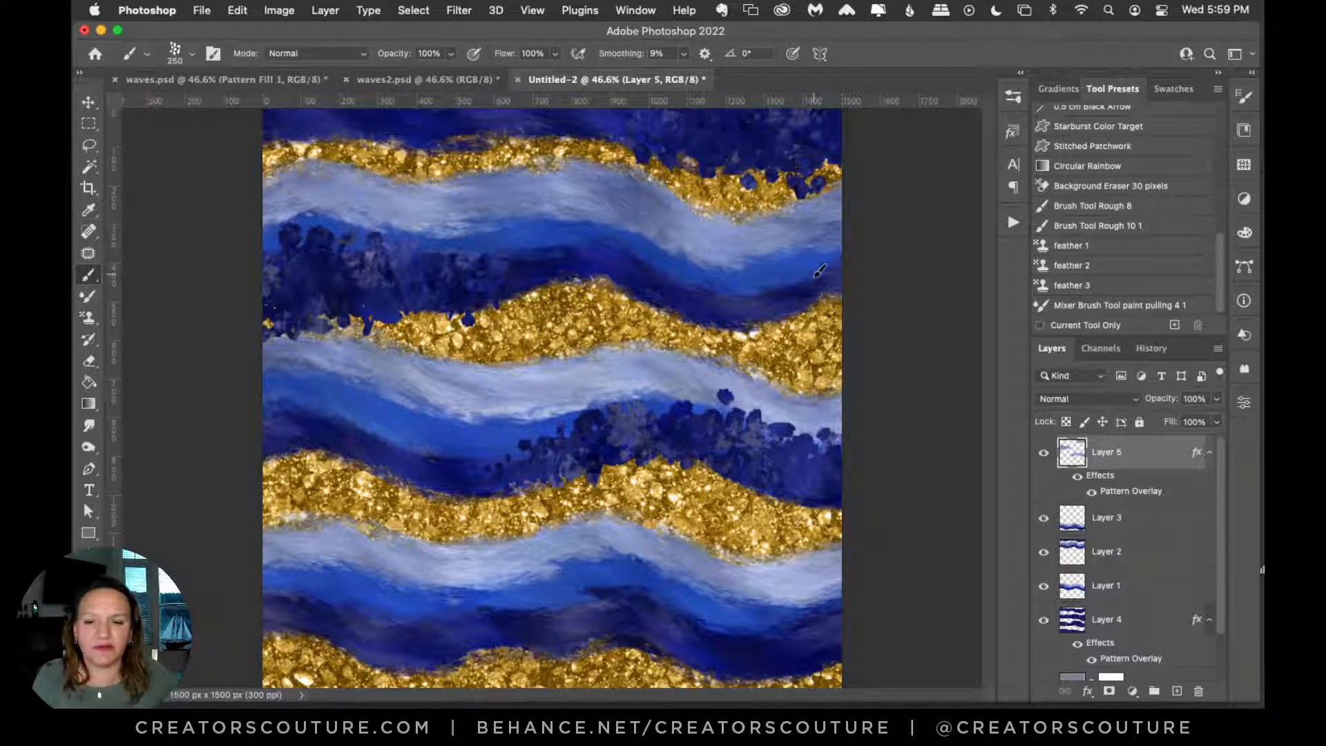
mouse_move(330, 613)
left_mouse_down()
mouse_move(295, 601)
mouse_move(348, 630)
mouse_move(281, 624)
mouse_move(361, 648)
mouse_move(360, 637)
mouse_move(311, 665)
mouse_move(507, 623)
left_mouse_up()
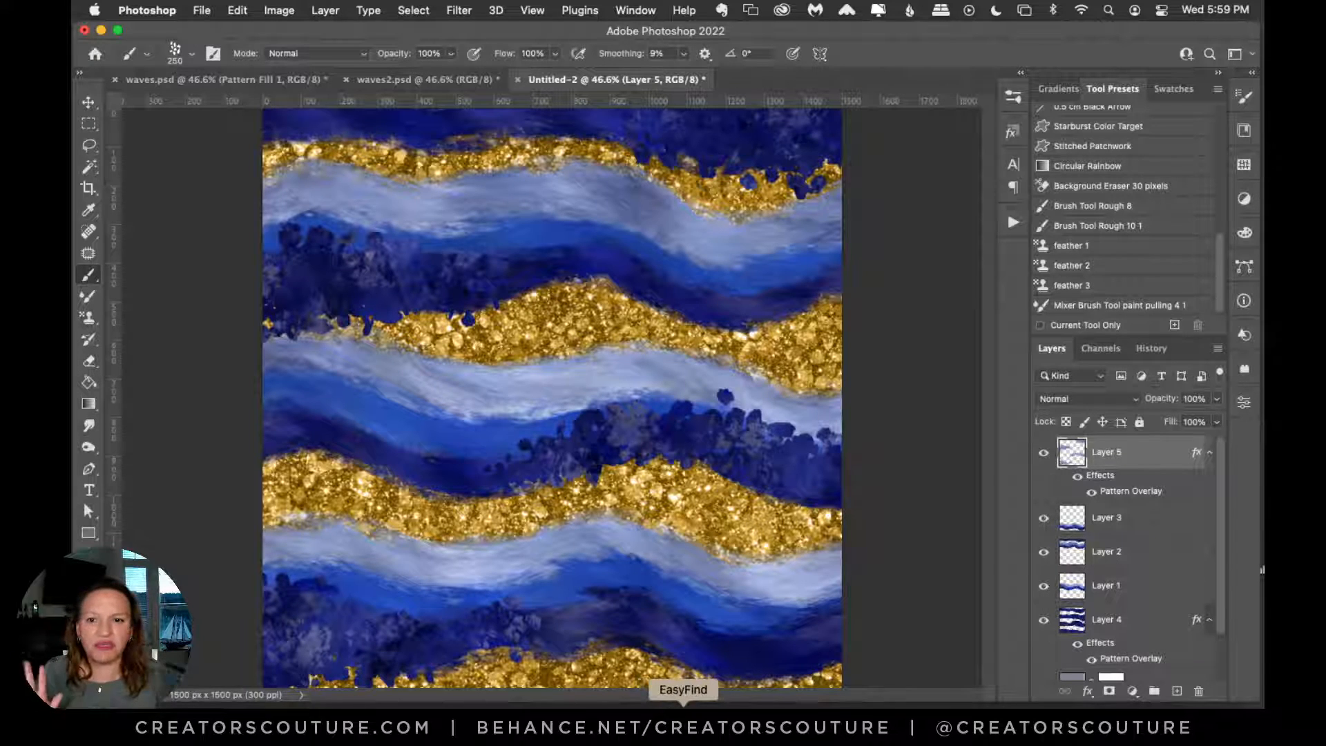
Step: Open Layer 5's Pattern Overlay settings, moving the dialog clear of the artwork, and look through the sapphire pattern choices
double_click(1138, 492)
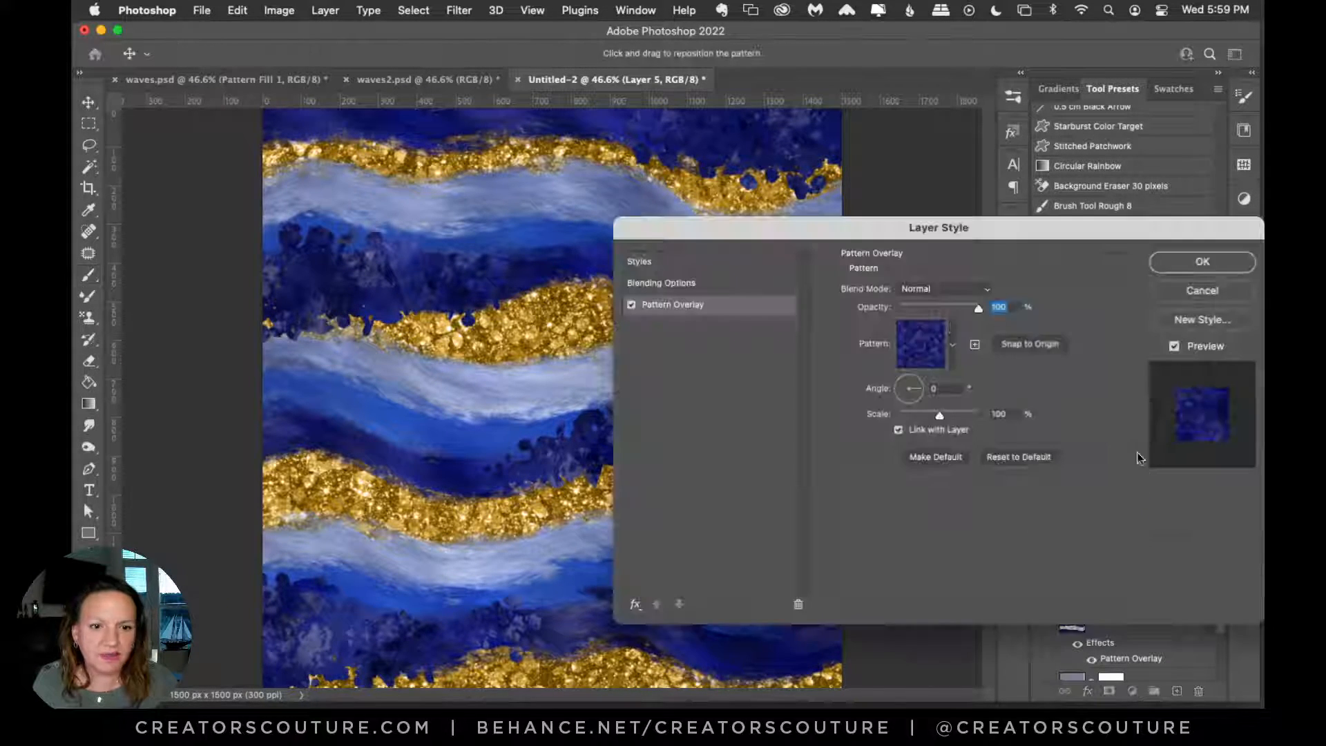
left_click_drag(887, 227, 953, 233)
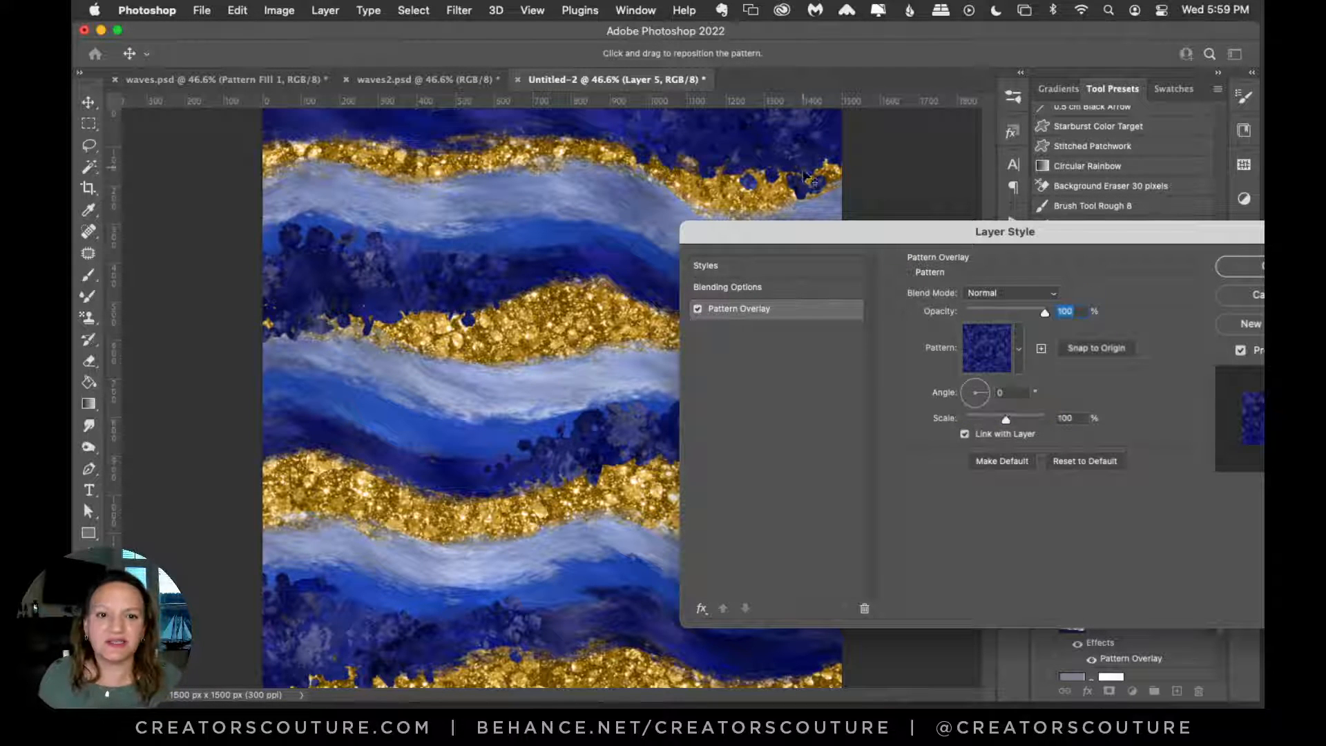
left_click_drag(878, 231, 842, 162)
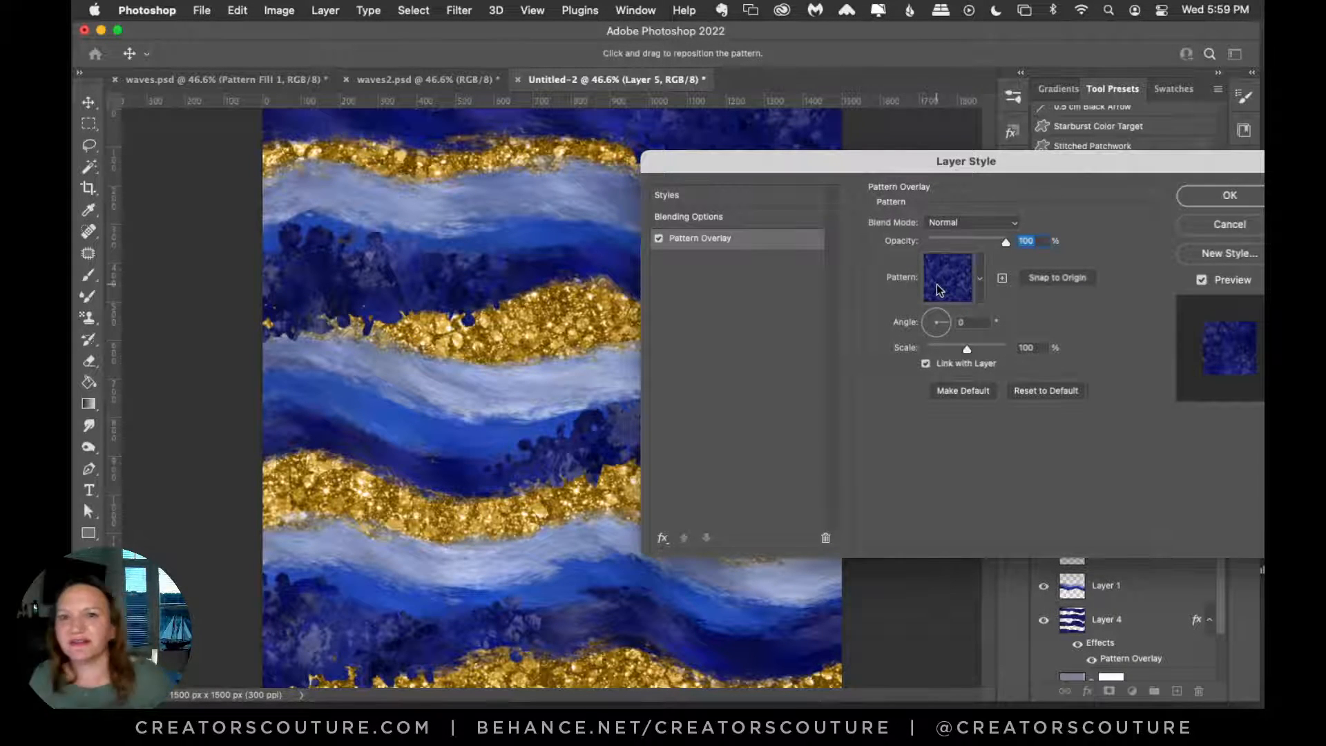
left_click(967, 278)
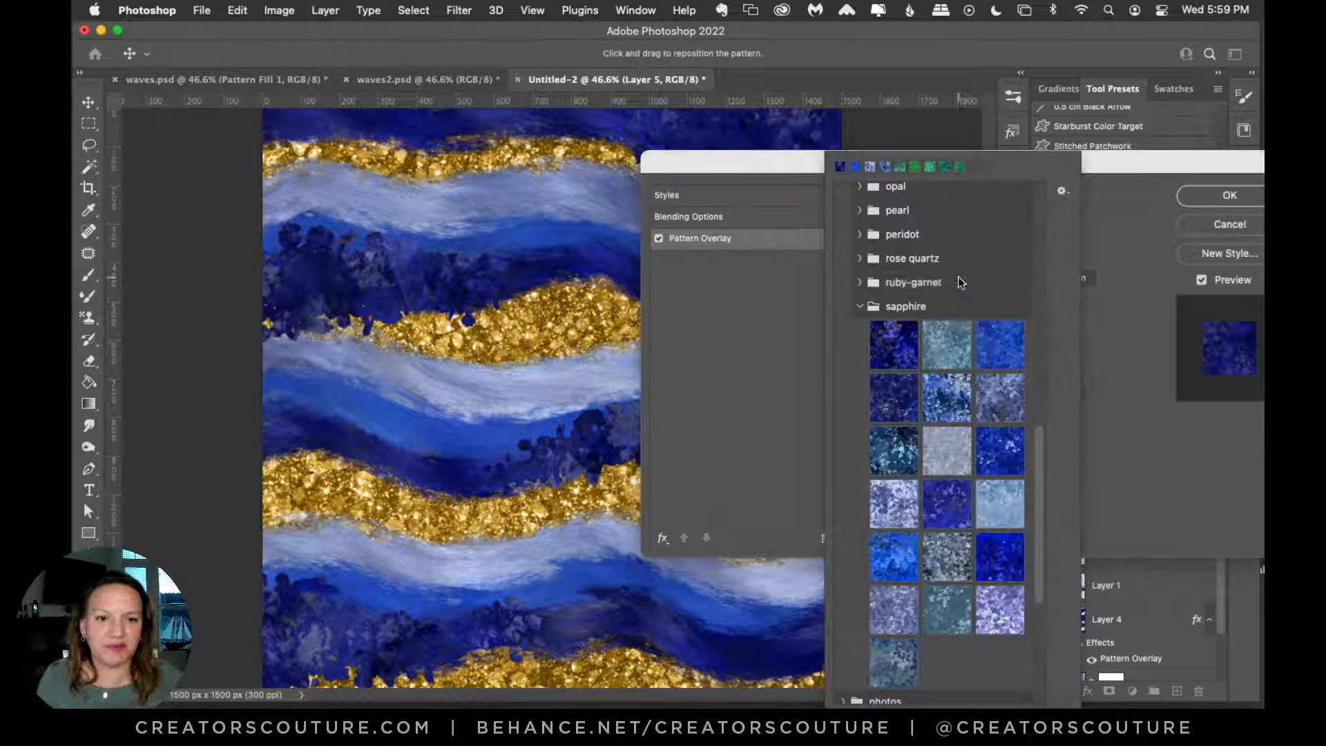
left_click_drag(1115, 167, 1147, 156)
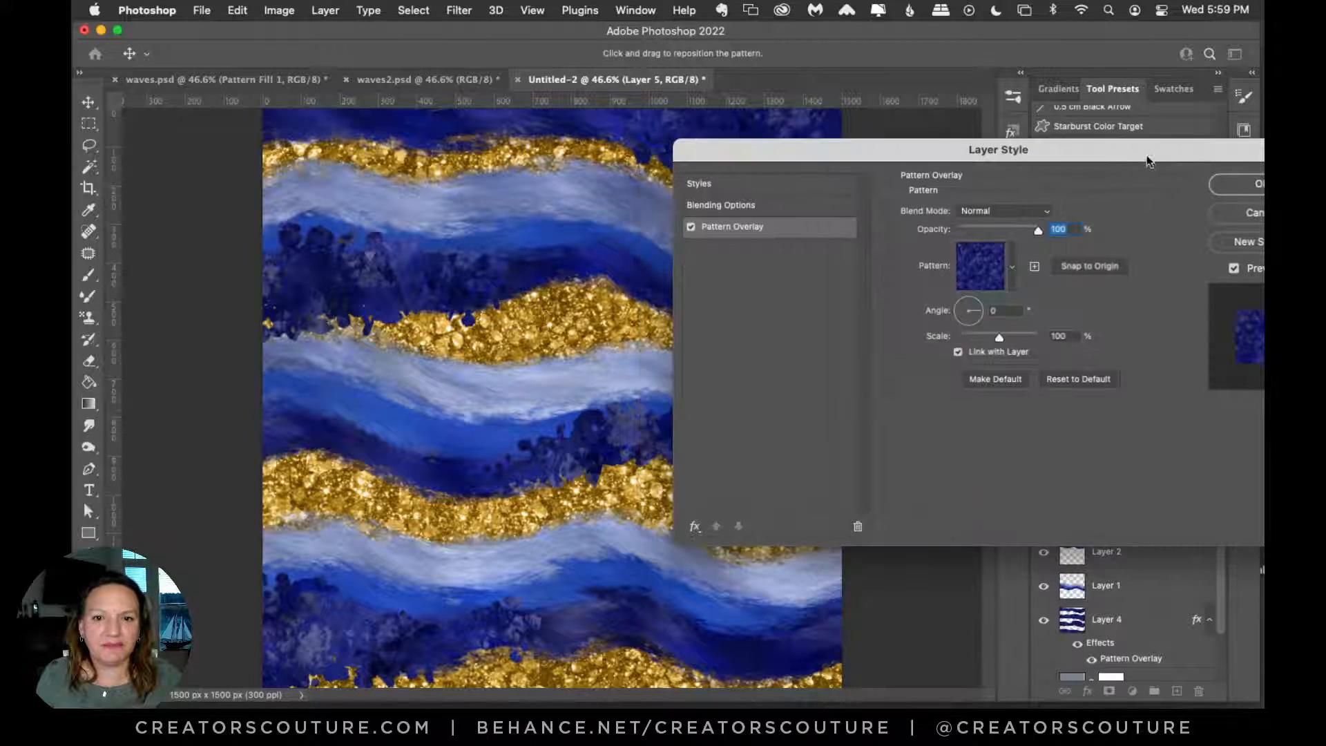
left_click(974, 282)
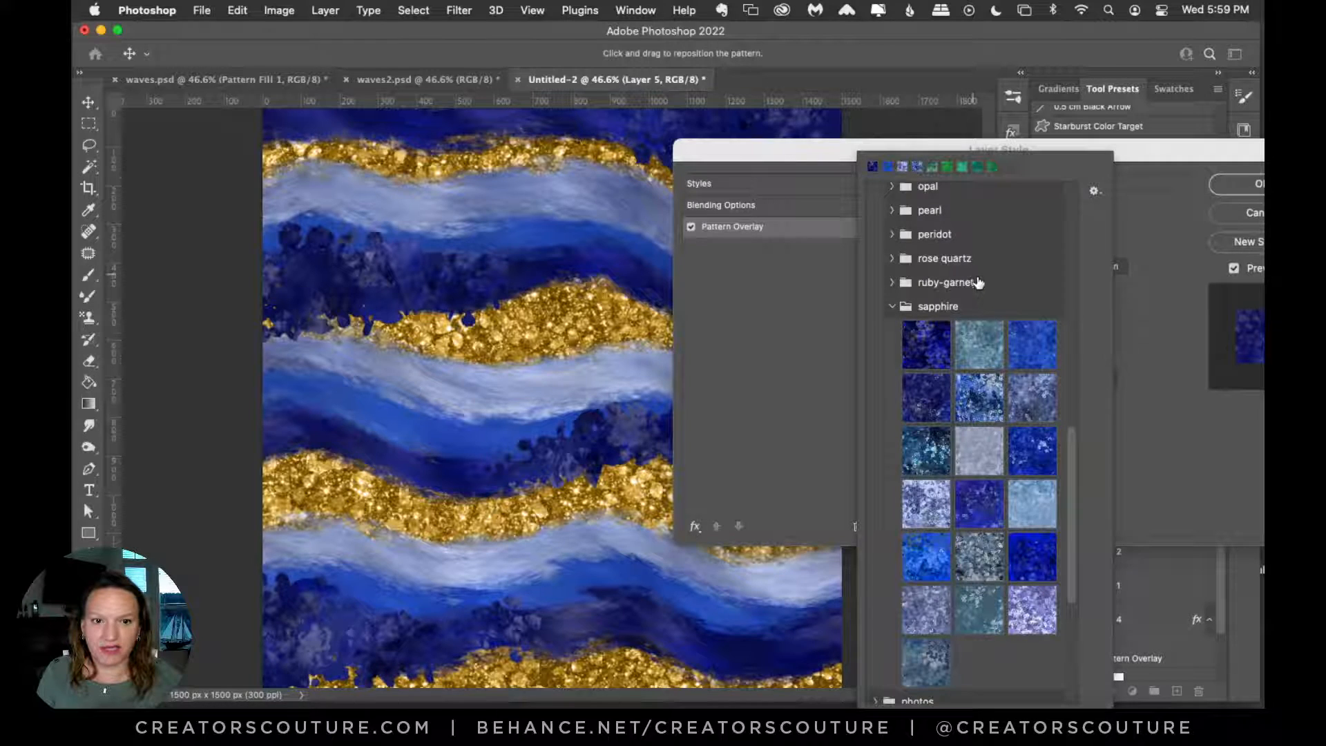
left_click(1121, 223)
Step: Reposition Layer 5's sapphire pattern overlay within the rough patches, keeping the dialog clear of the artwork, and accept the layer style
left_click_drag(452, 311, 418, 324)
left_click_drag(768, 156, 899, 361)
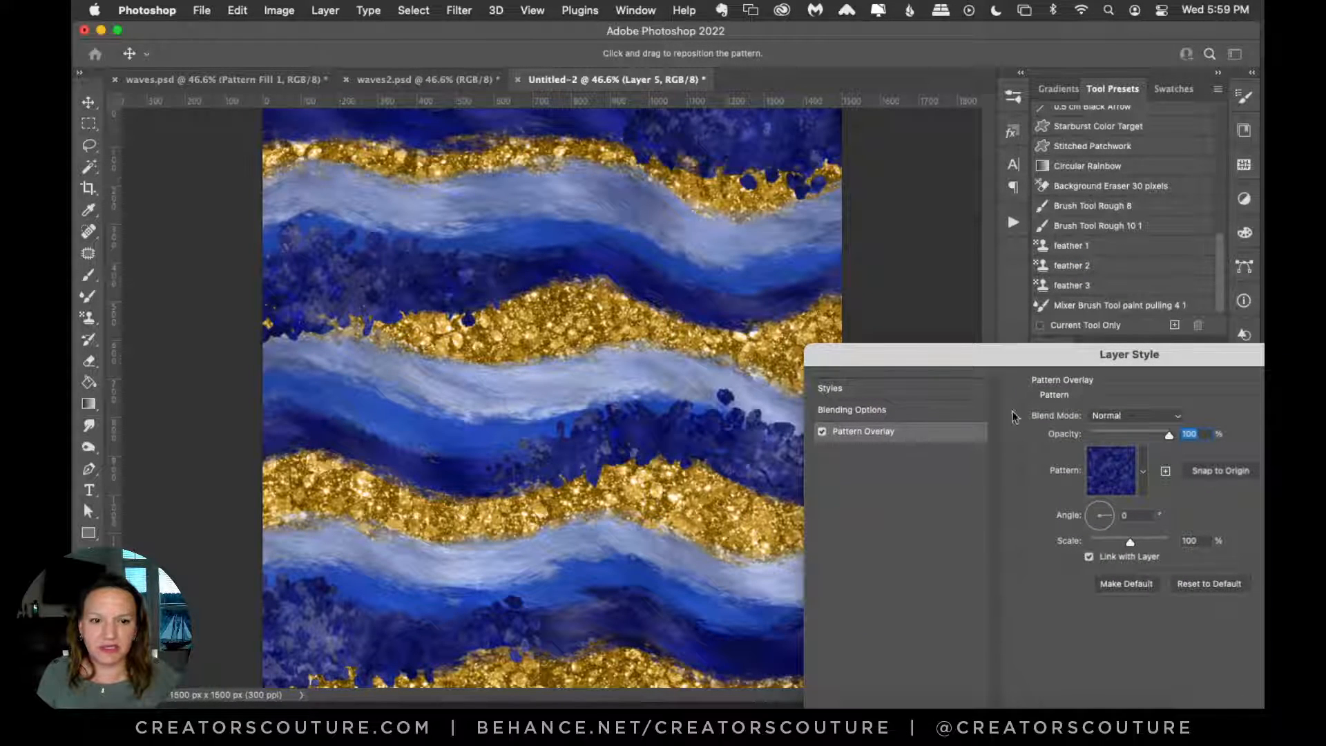
left_click_drag(992, 365, 1019, 156)
left_click_drag(556, 338, 562, 285)
left_click_drag(895, 161, 981, 194)
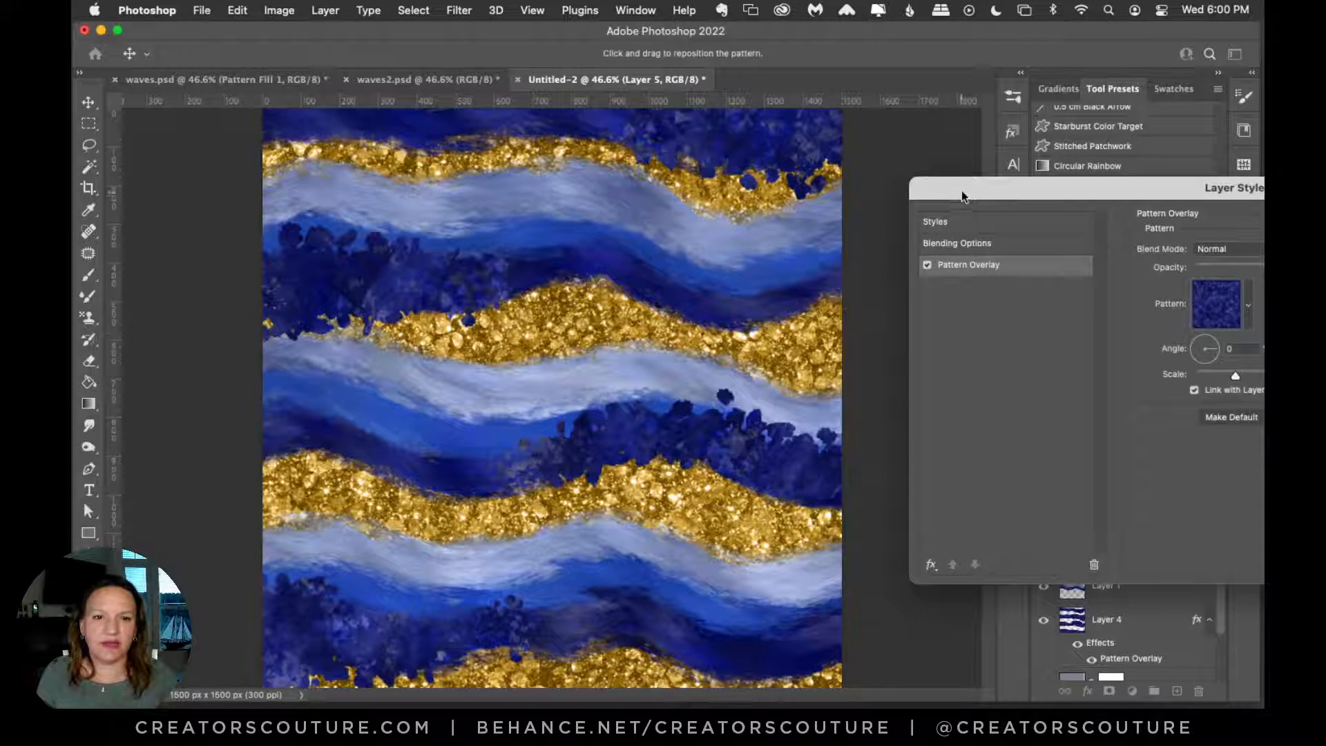
left_click_drag(962, 195, 910, 227)
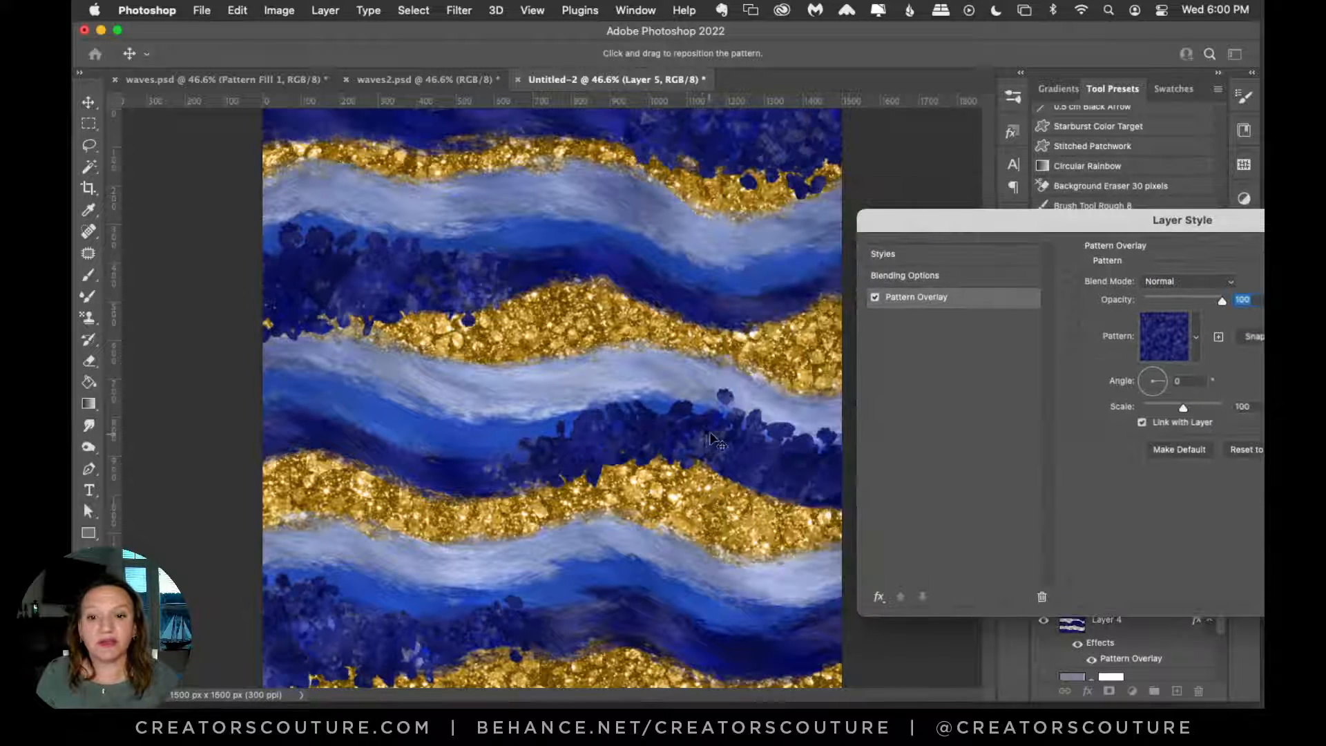
mouse_move(716, 440)
left_mouse_down()
mouse_move(691, 445)
mouse_move(732, 452)
left_mouse_up()
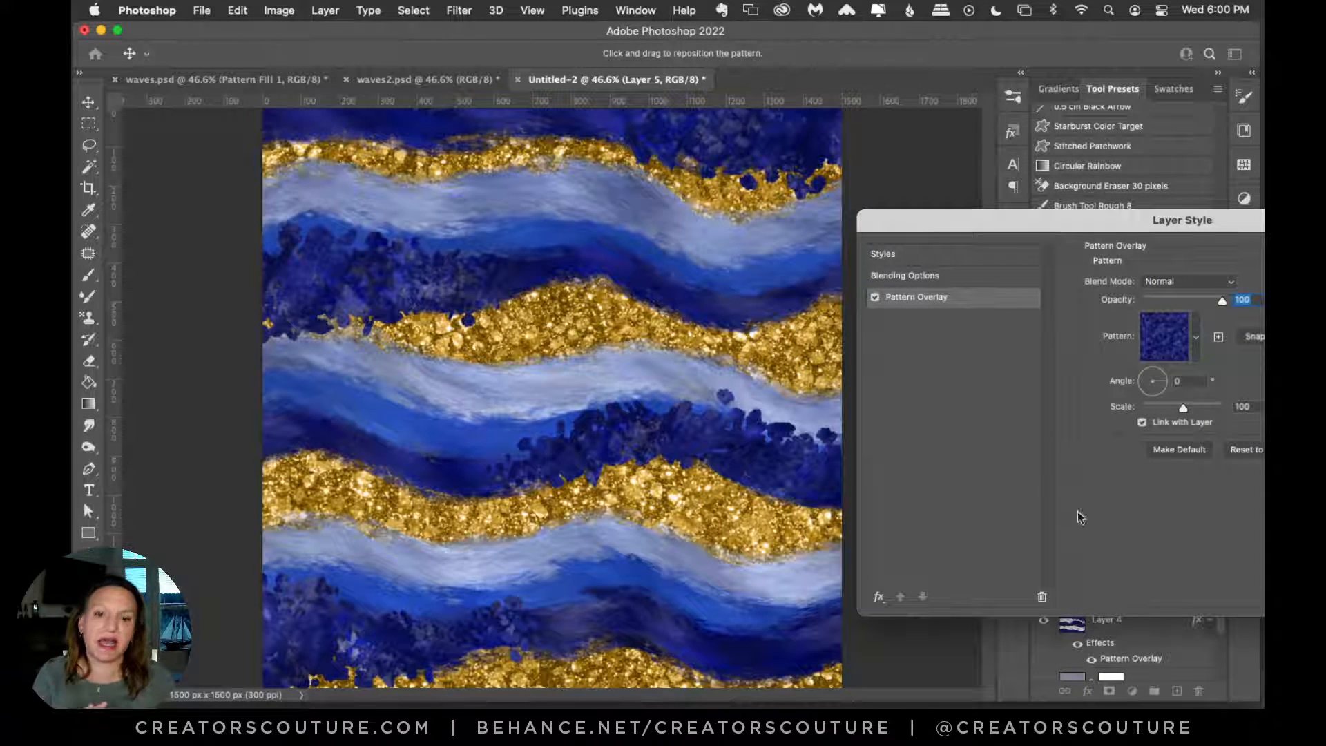
left_click_drag(748, 160, 734, 155)
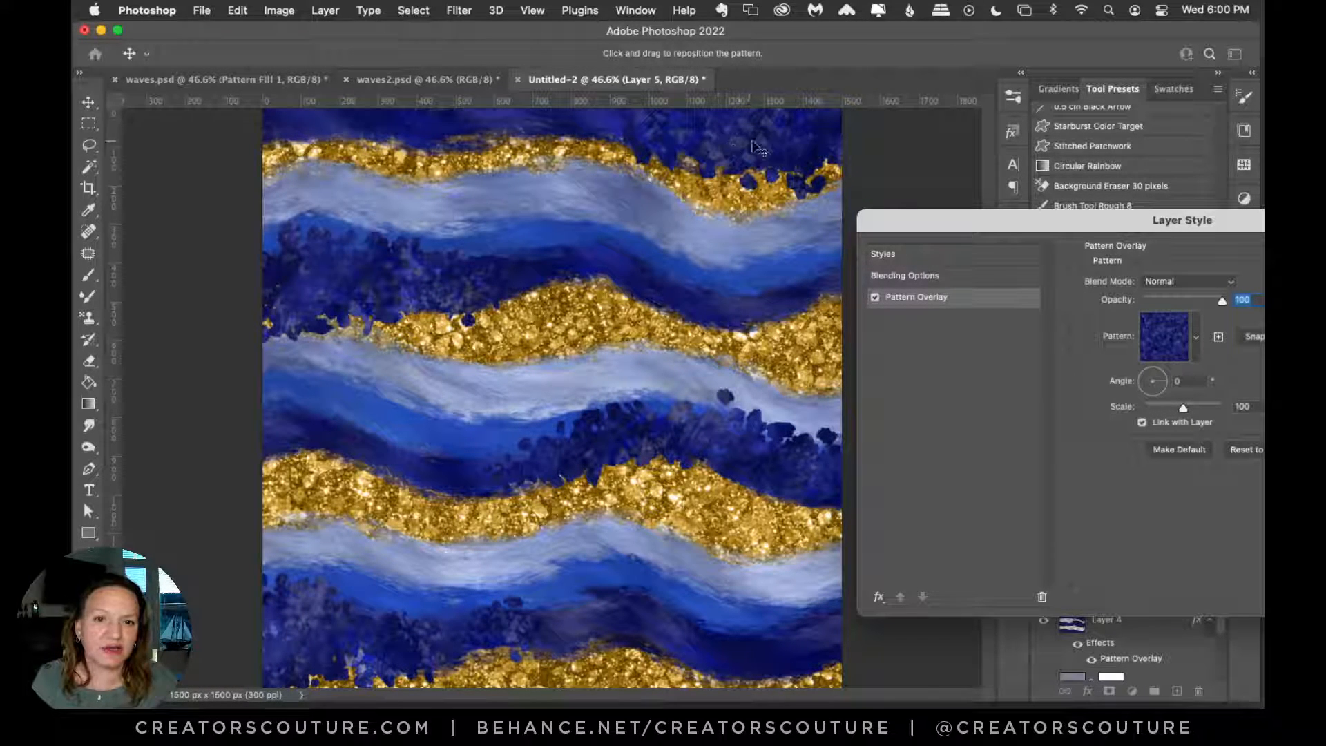
mouse_move(753, 142)
left_mouse_down()
mouse_move(738, 153)
mouse_move(754, 142)
left_mouse_up()
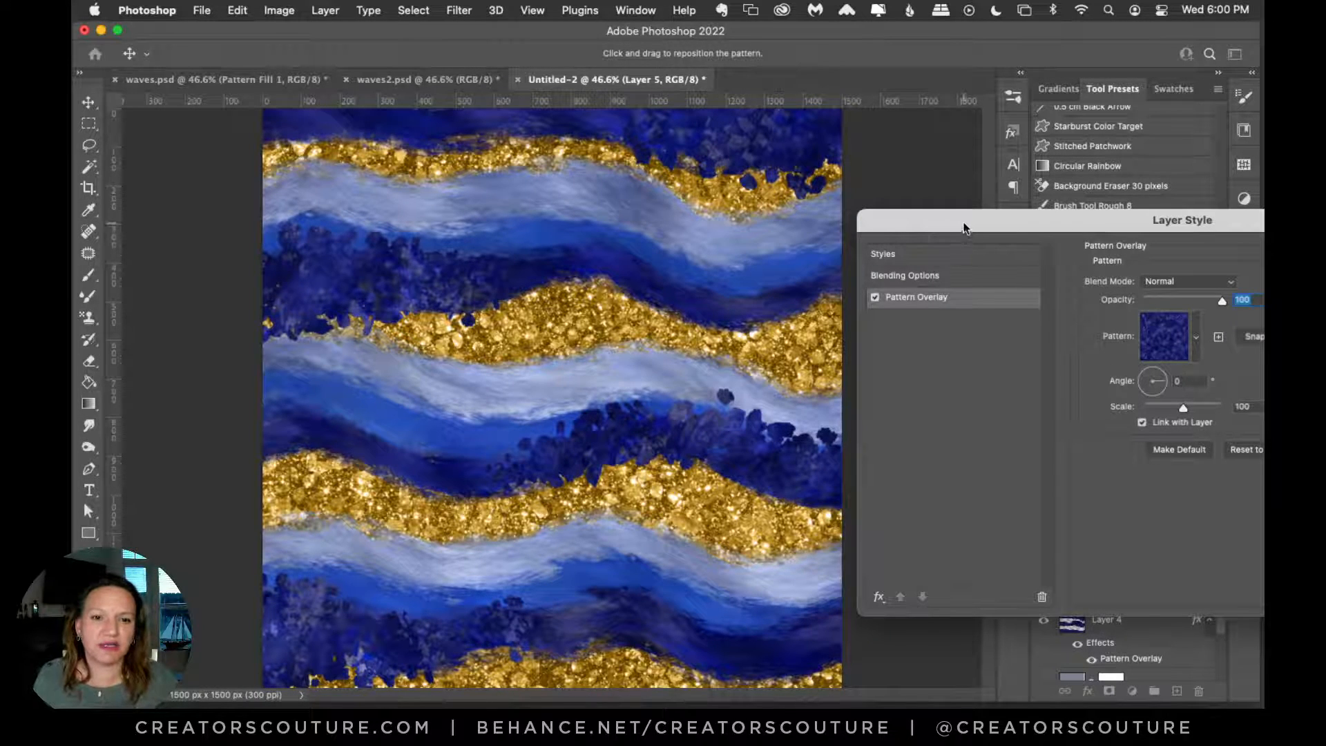
left_click_drag(963, 228, 642, 205)
left_click(1038, 233)
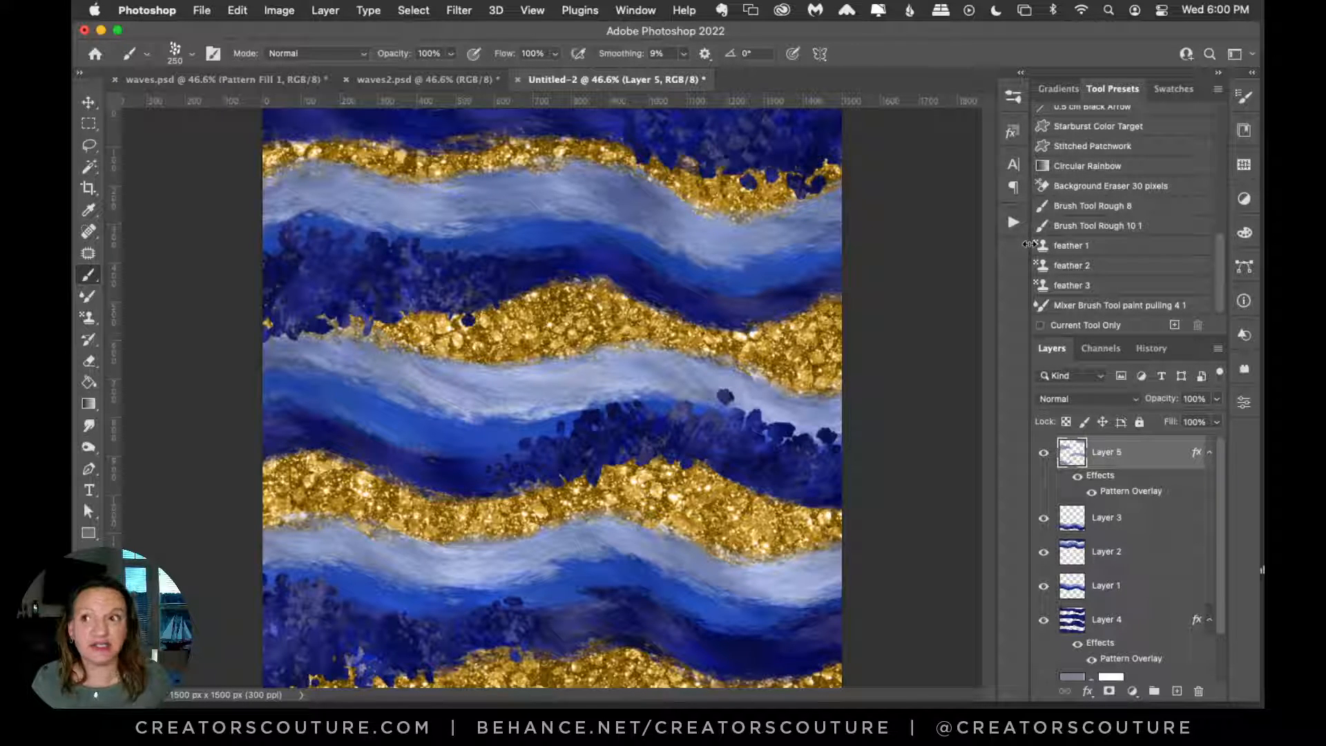
Step: Collapse Layer 5's effects list and add a single empty layer above it
left_click(1211, 452)
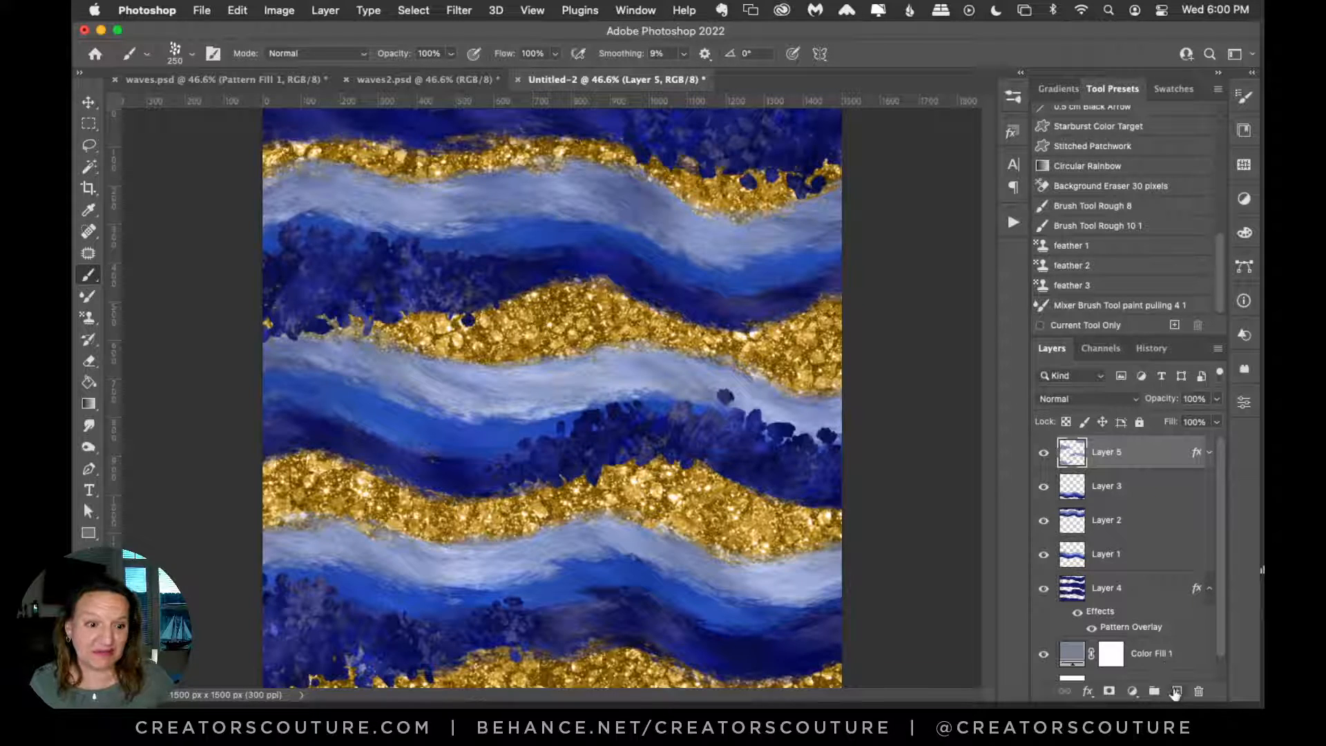
left_click(1177, 691)
left_click(1177, 691)
key("super+z")
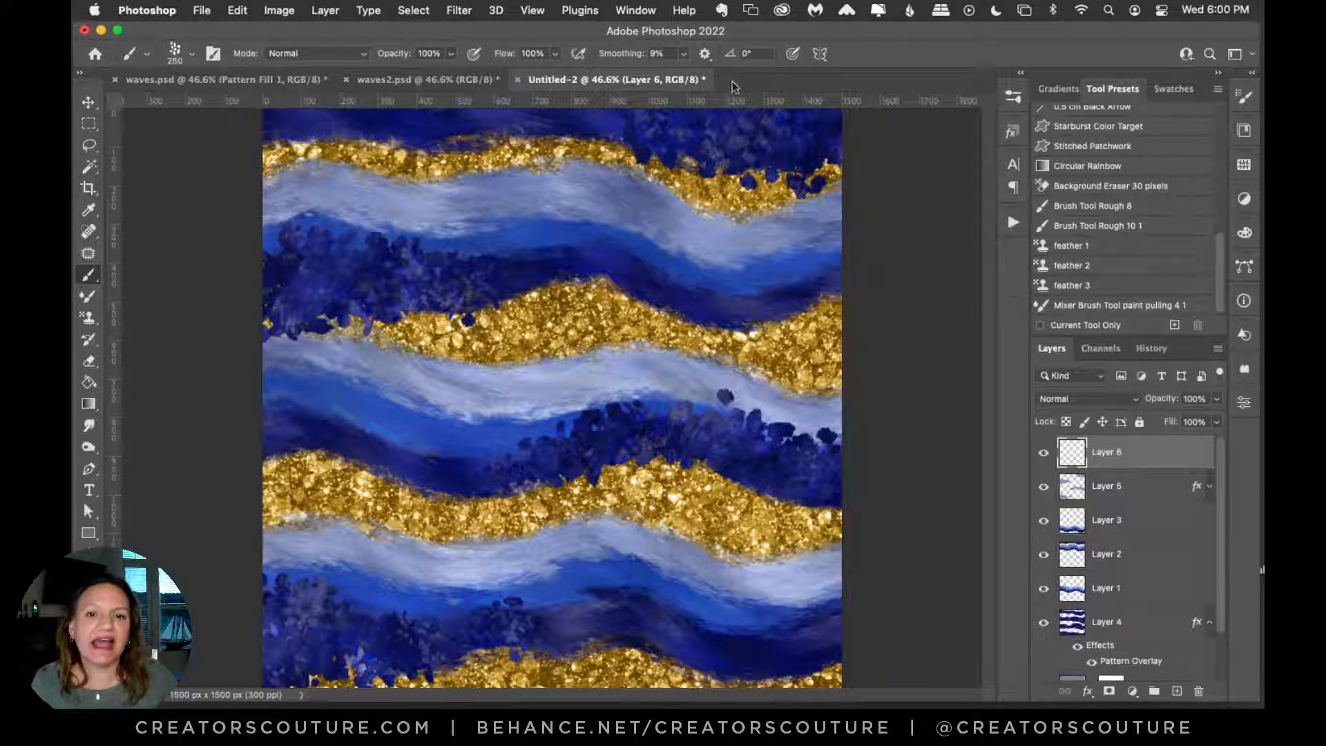
Step: Check the pale accents in waves2.psd and apply the pale lavender-blue sapphire style from 0 Jewel Styles to Layer 6
left_click(456, 80)
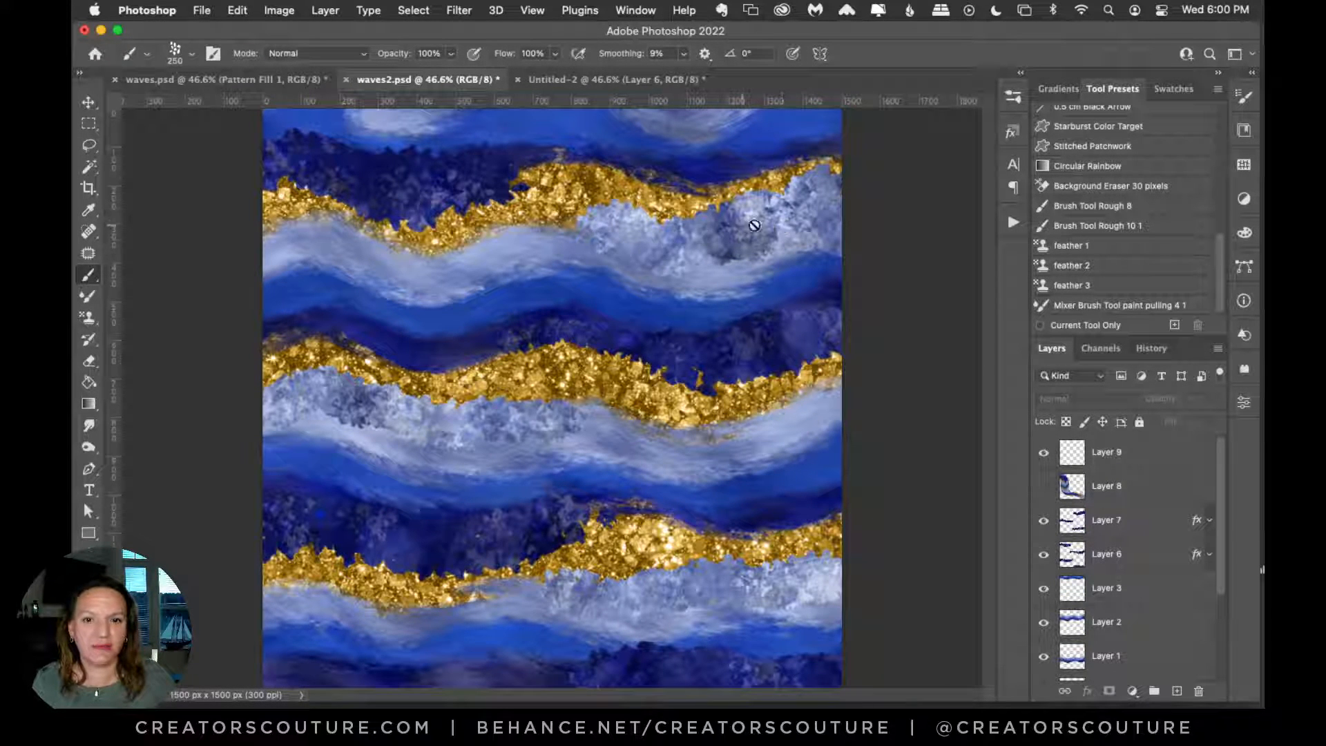
left_click(644, 81)
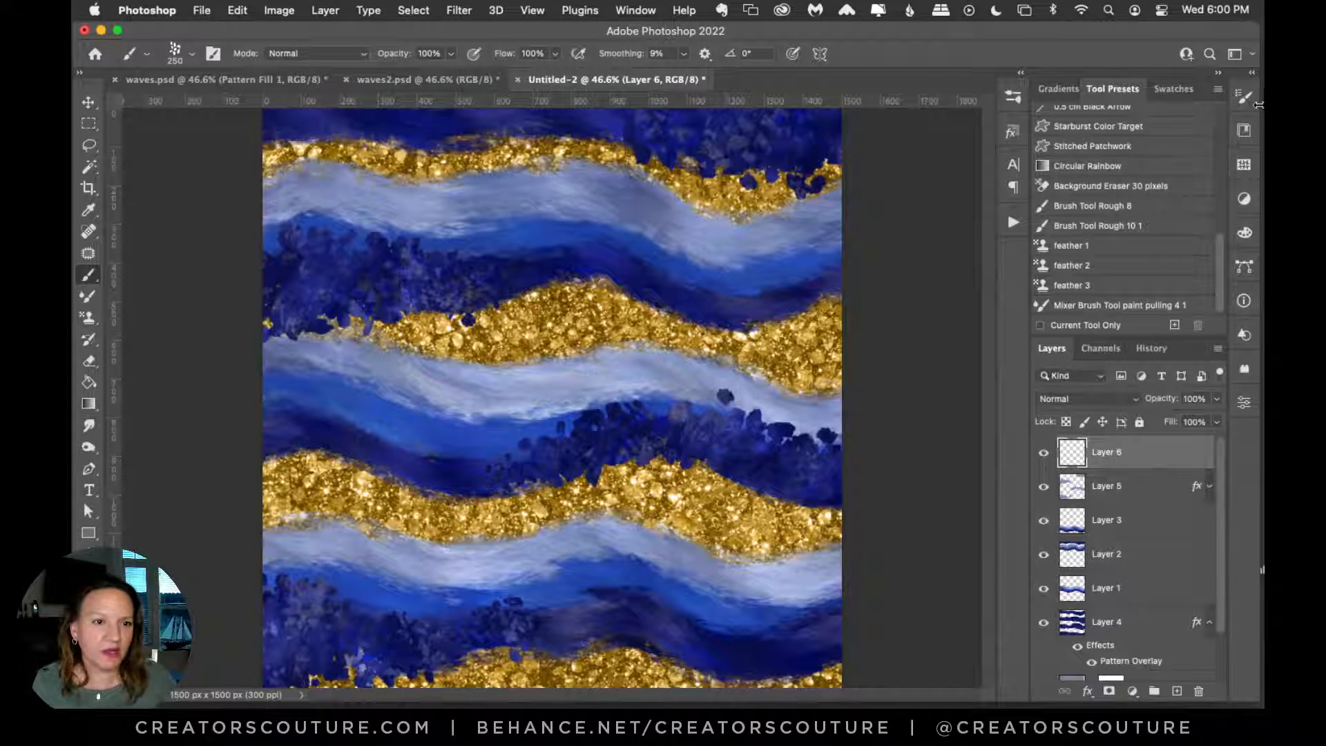
left_click(1244, 130)
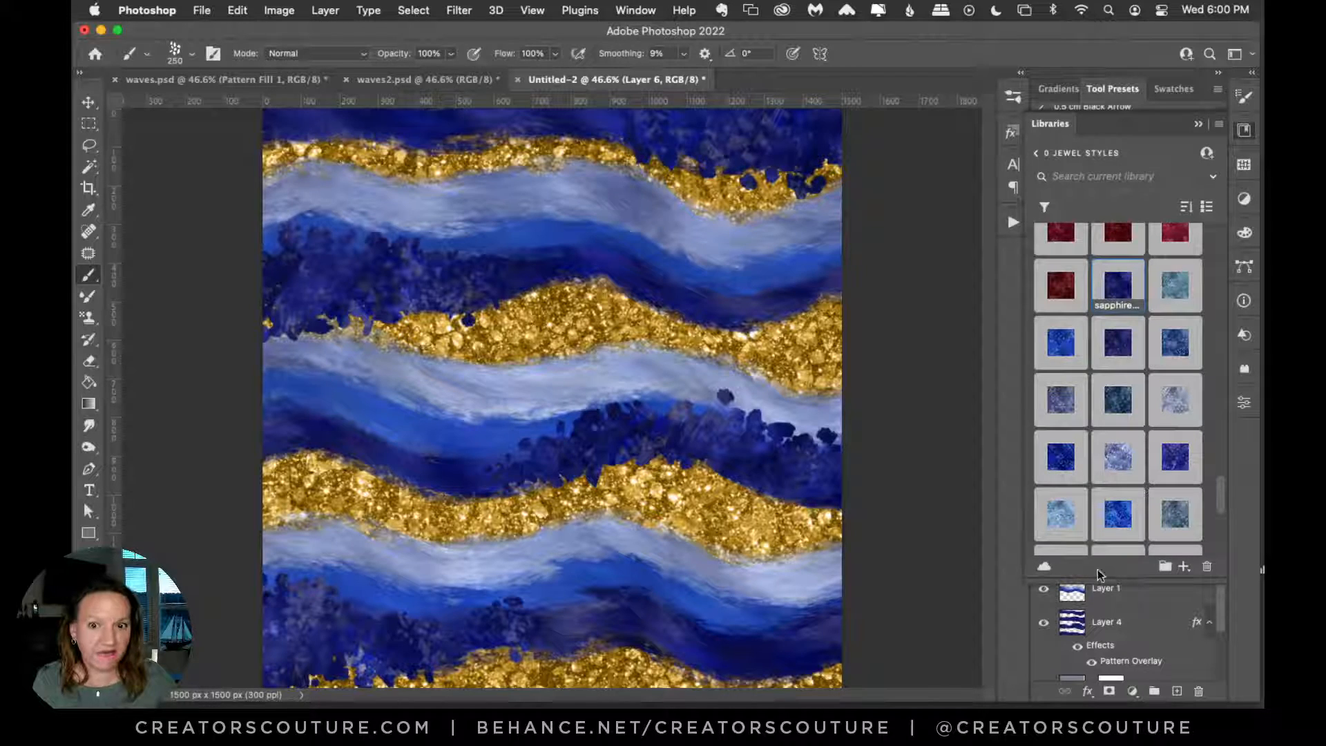
left_click(1116, 463)
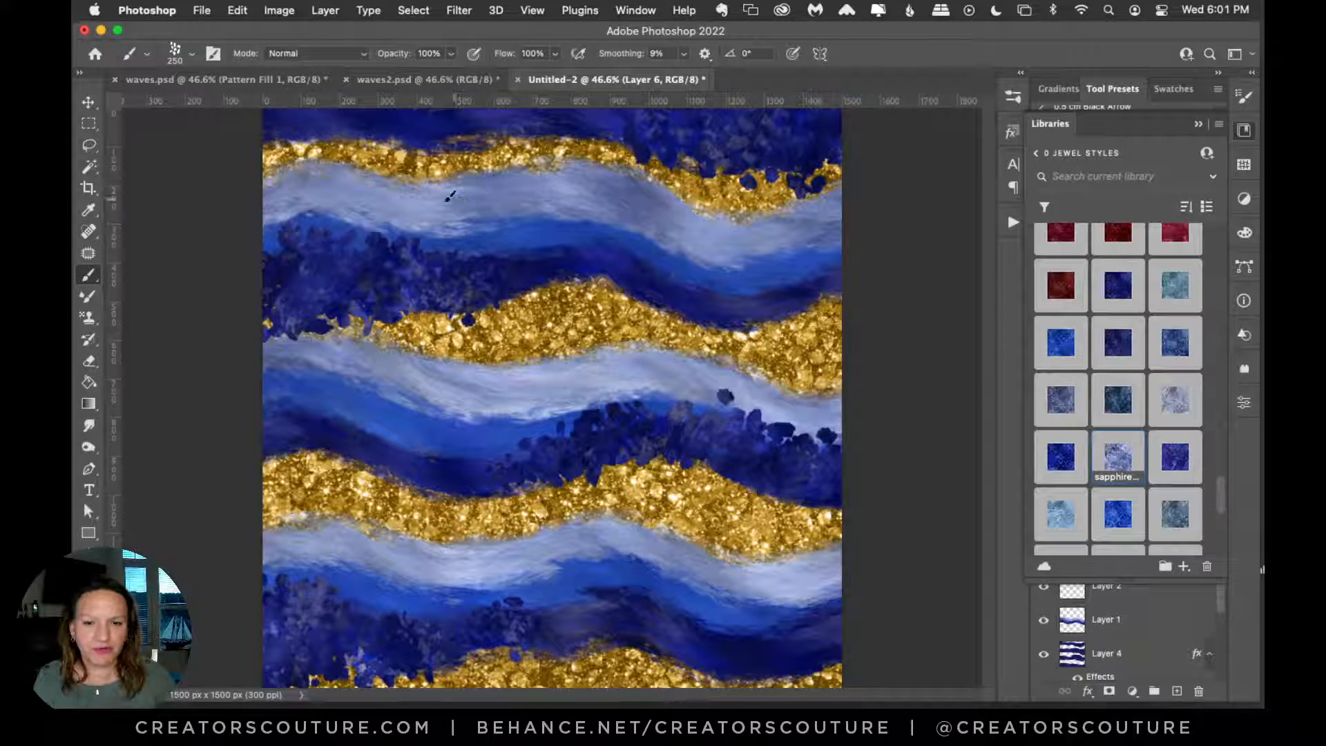
left_click(1244, 136)
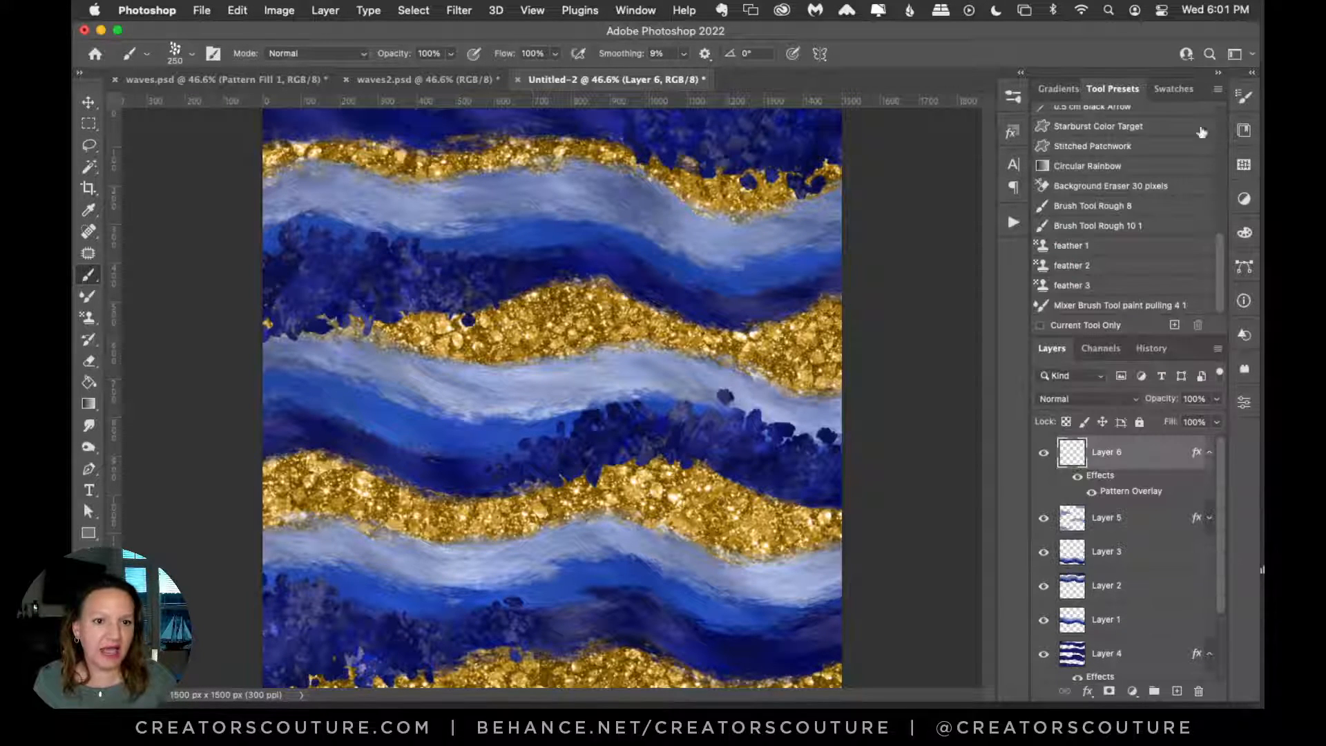
Step: Choose the Rough 10 brush at 125 px for painting on Layer 6
left_click(1013, 97)
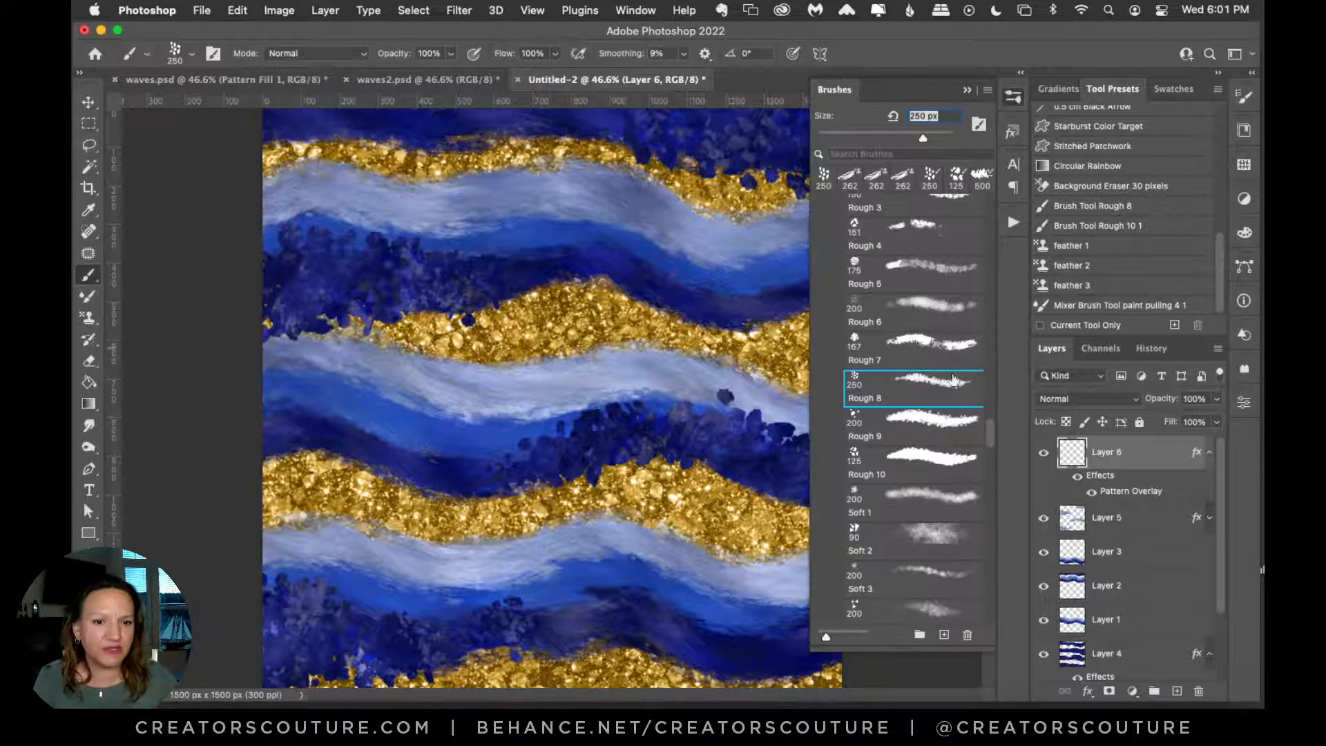
left_click(926, 461)
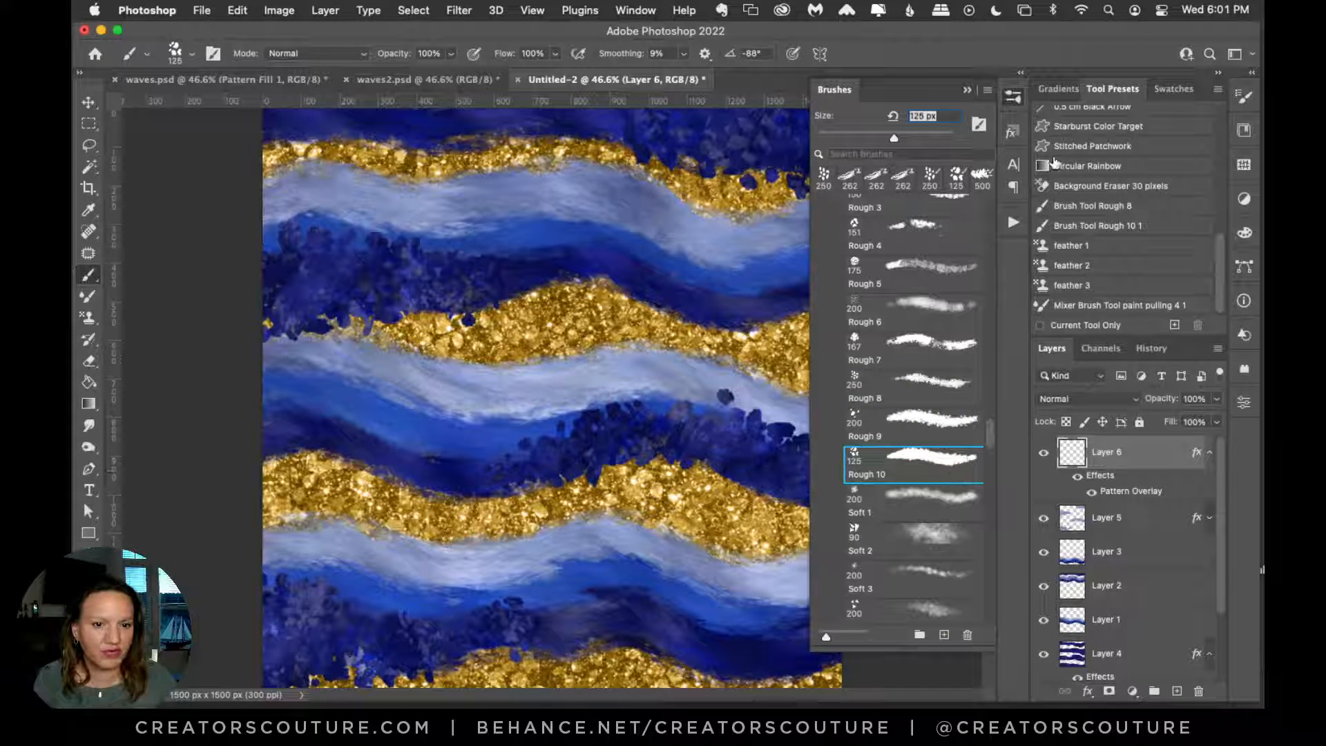
left_click(1013, 97)
mouse_move(687, 239)
left_mouse_down()
mouse_move(605, 207)
mouse_move(574, 220)
left_mouse_up()
key("super+z")
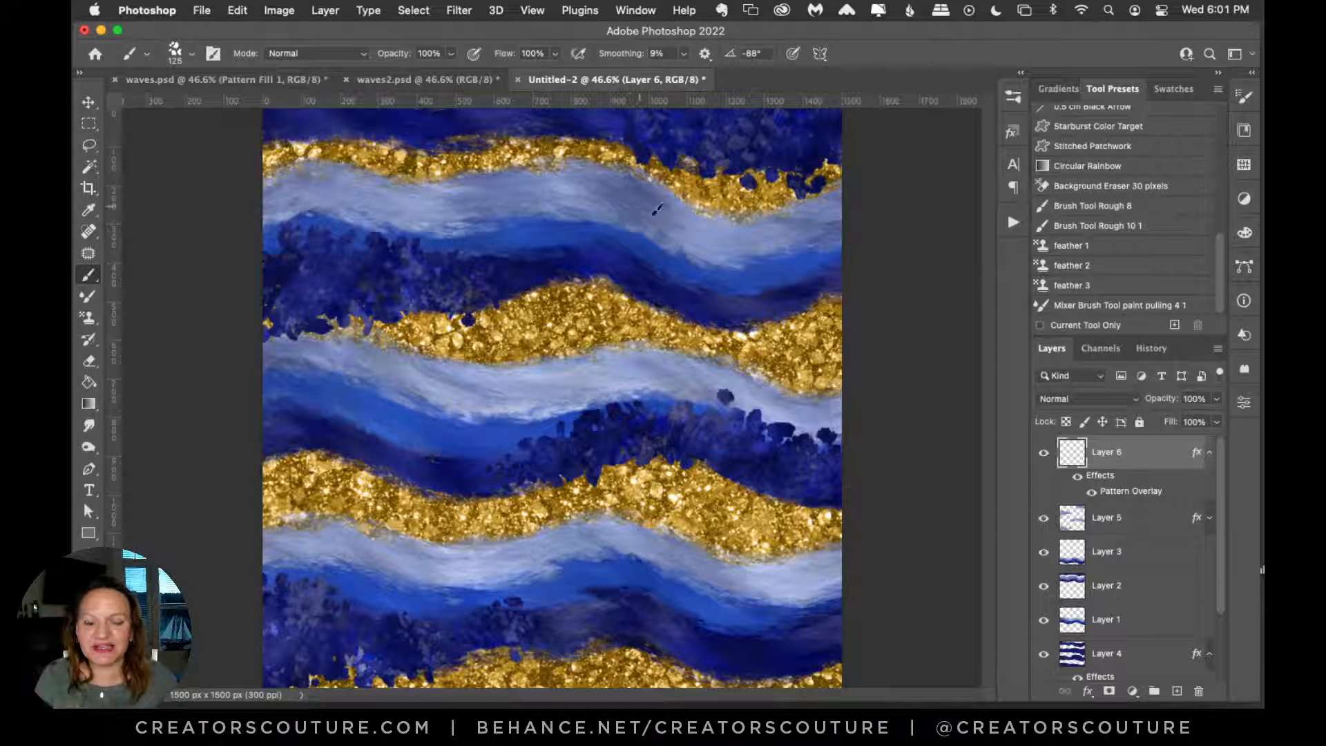
mouse_move(648, 210)
left_mouse_down()
mouse_move(677, 231)
mouse_move(798, 257)
left_mouse_up()
key("super+z")
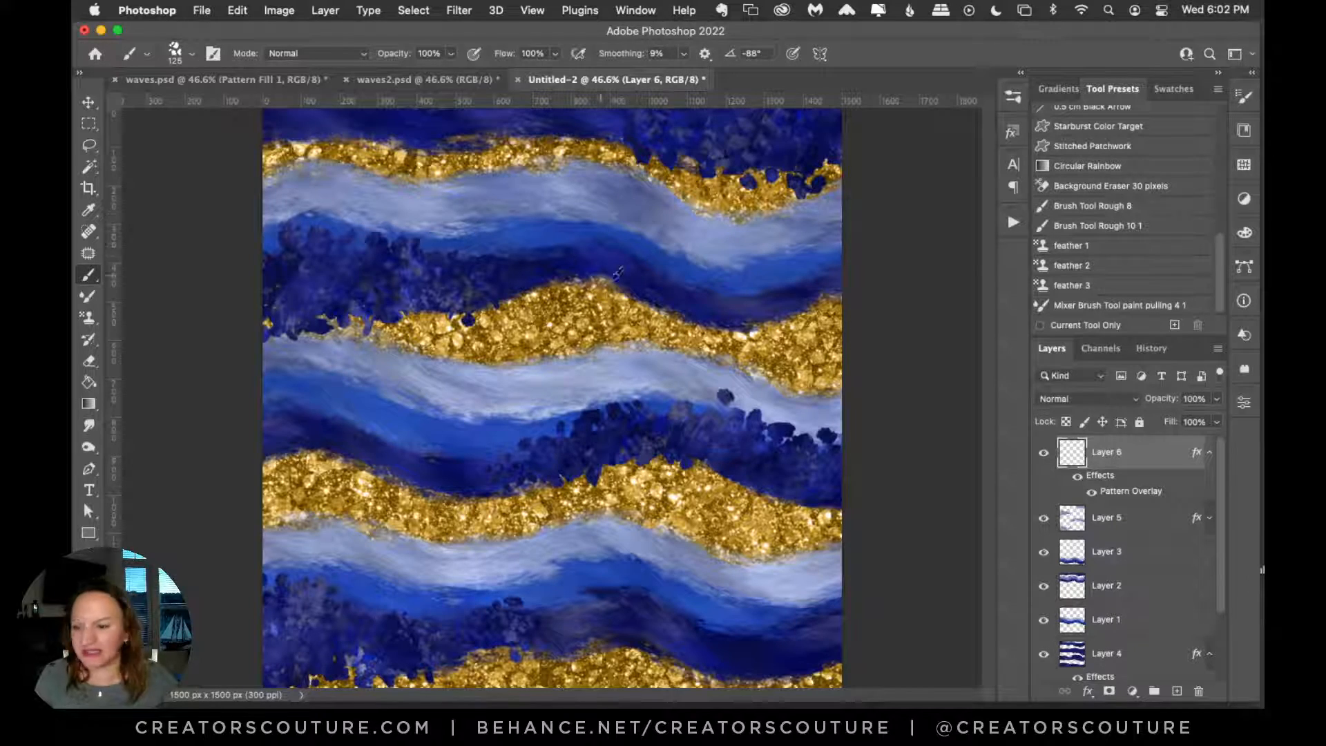
Step: Using waves2.psd as reference, paint rough pale sapphire patches on Layer 6 over the top and bottom pale bands' right halves and the middle one's left half
left_click(460, 80)
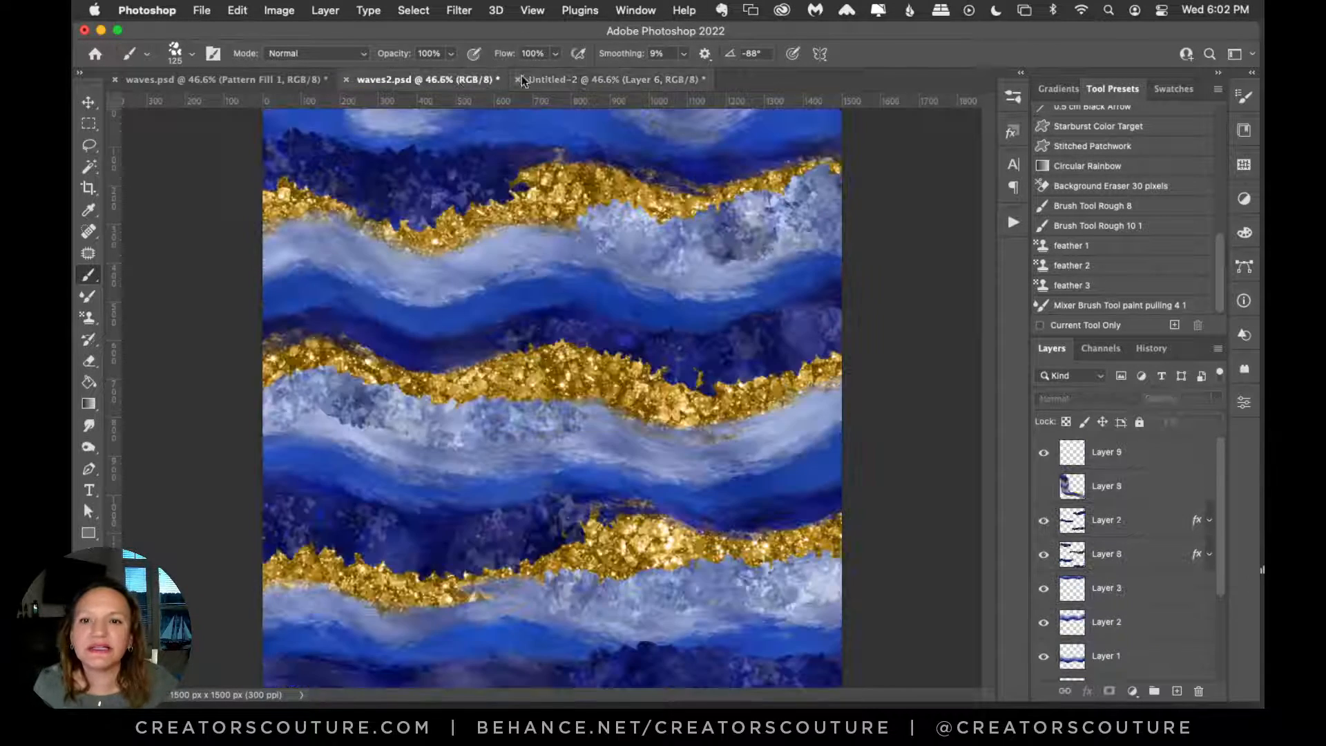
left_click(608, 81)
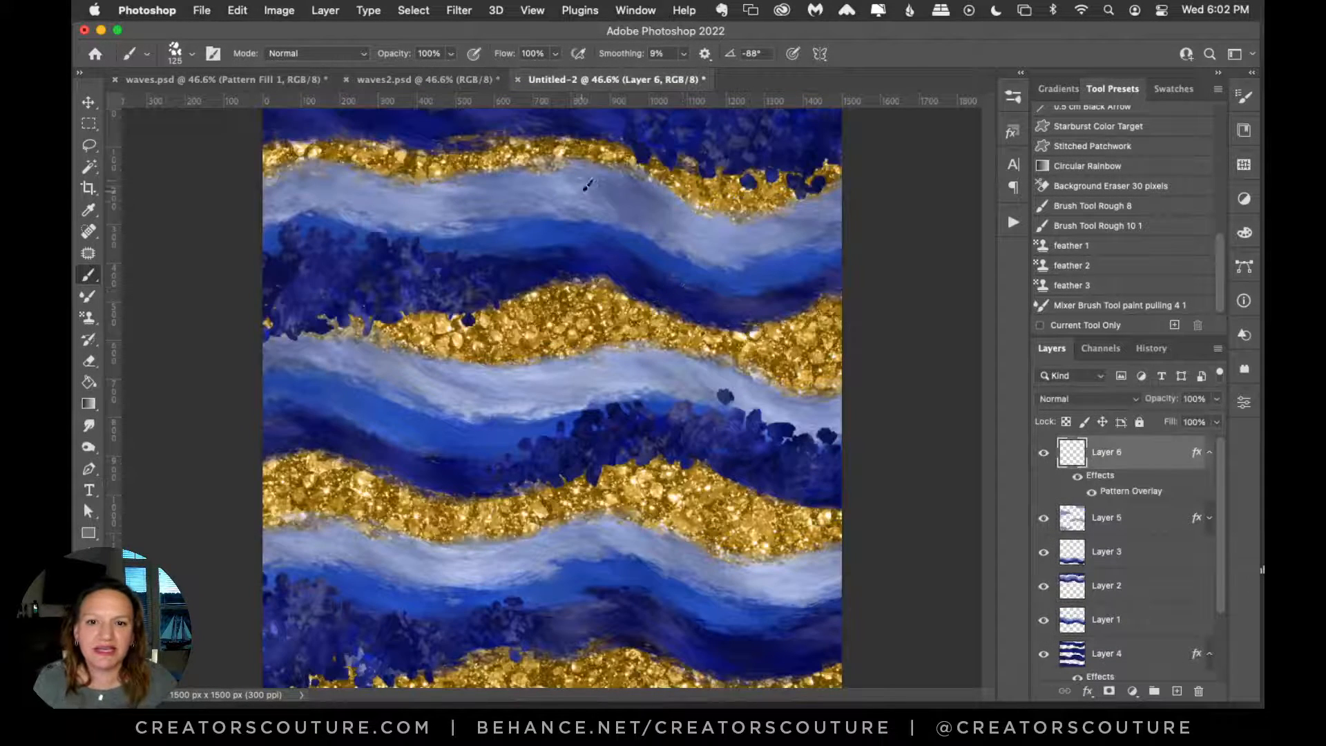
mouse_move(586, 185)
left_mouse_down()
mouse_move(749, 248)
mouse_move(772, 225)
mouse_move(868, 207)
left_mouse_up()
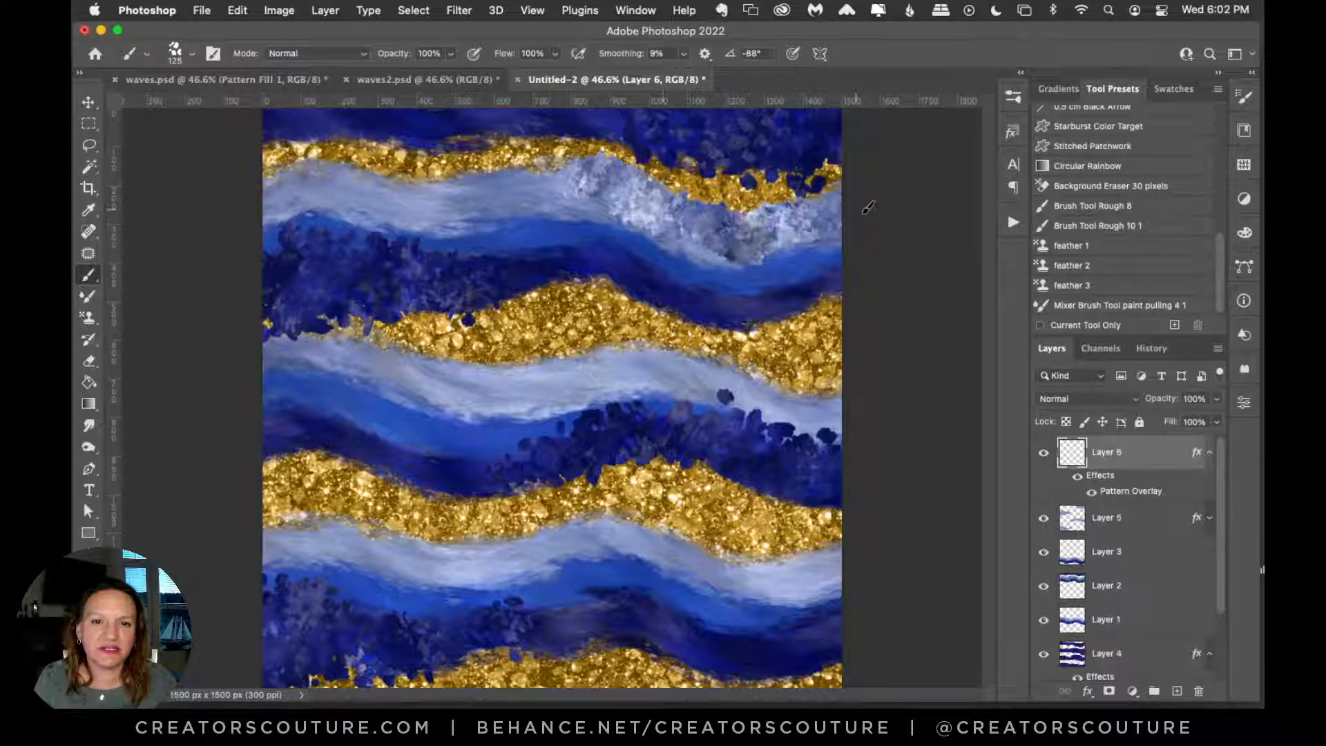
mouse_move(639, 237)
left_mouse_down()
mouse_move(753, 259)
mouse_move(800, 243)
left_mouse_up()
key("super+z")
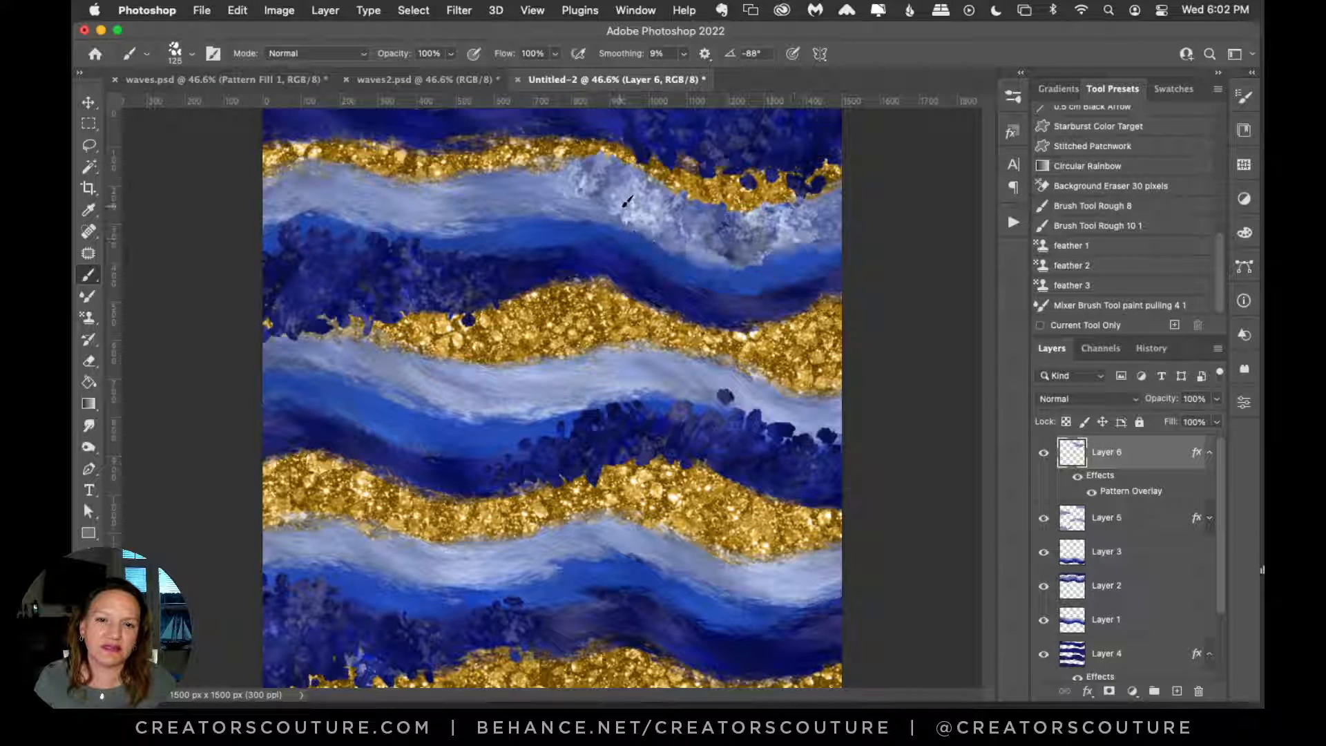
key("super+z")
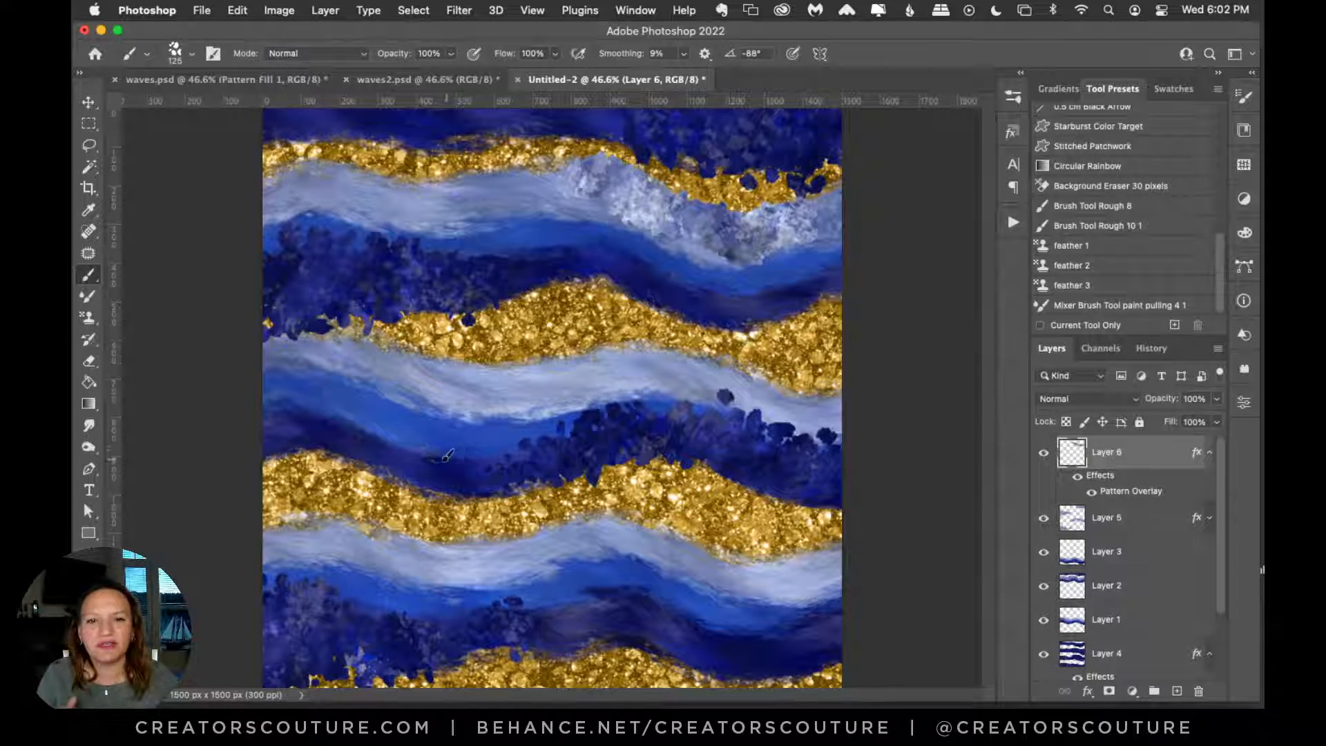
mouse_move(273, 365)
left_mouse_down()
mouse_move(431, 374)
mouse_move(369, 360)
mouse_move(452, 374)
mouse_move(483, 395)
mouse_move(436, 397)
mouse_move(525, 400)
left_mouse_up()
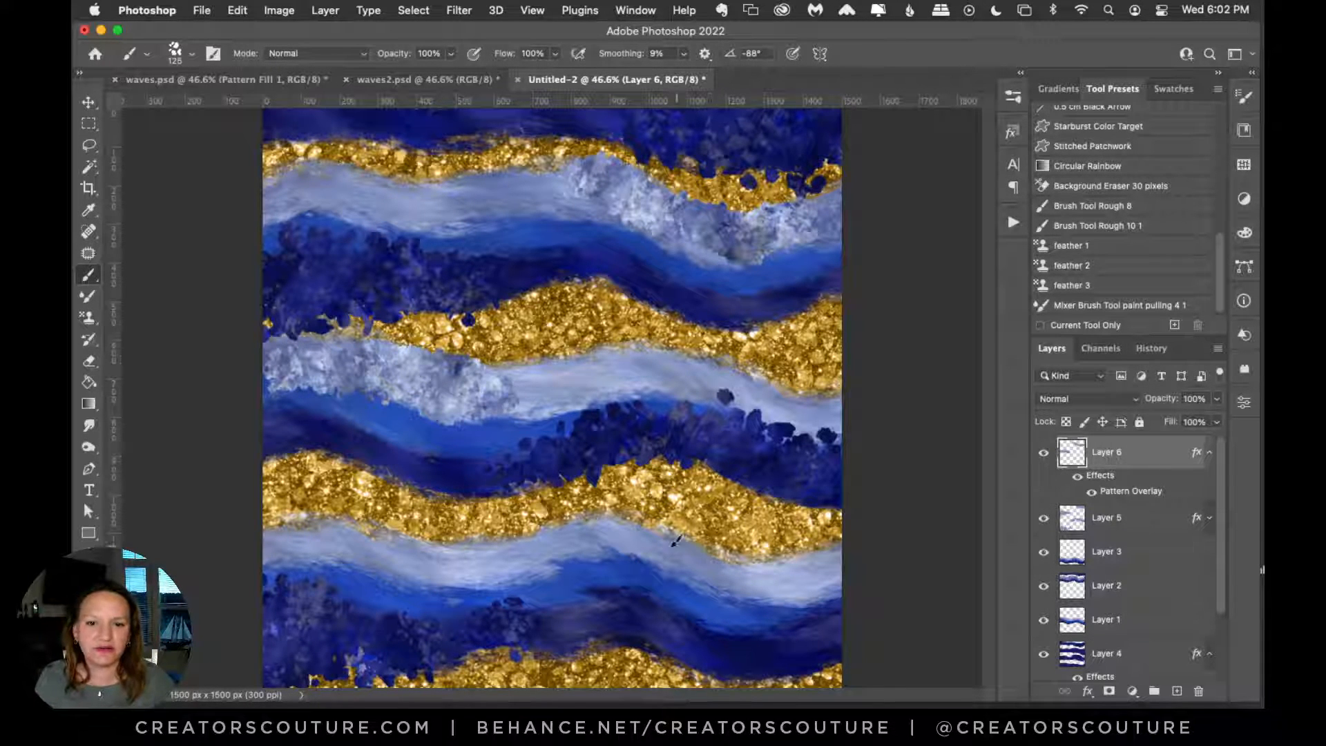
mouse_move(639, 522)
left_mouse_down()
mouse_move(778, 552)
mouse_move(648, 536)
mouse_move(746, 565)
mouse_move(858, 546)
mouse_move(609, 534)
mouse_move(512, 567)
left_mouse_up()
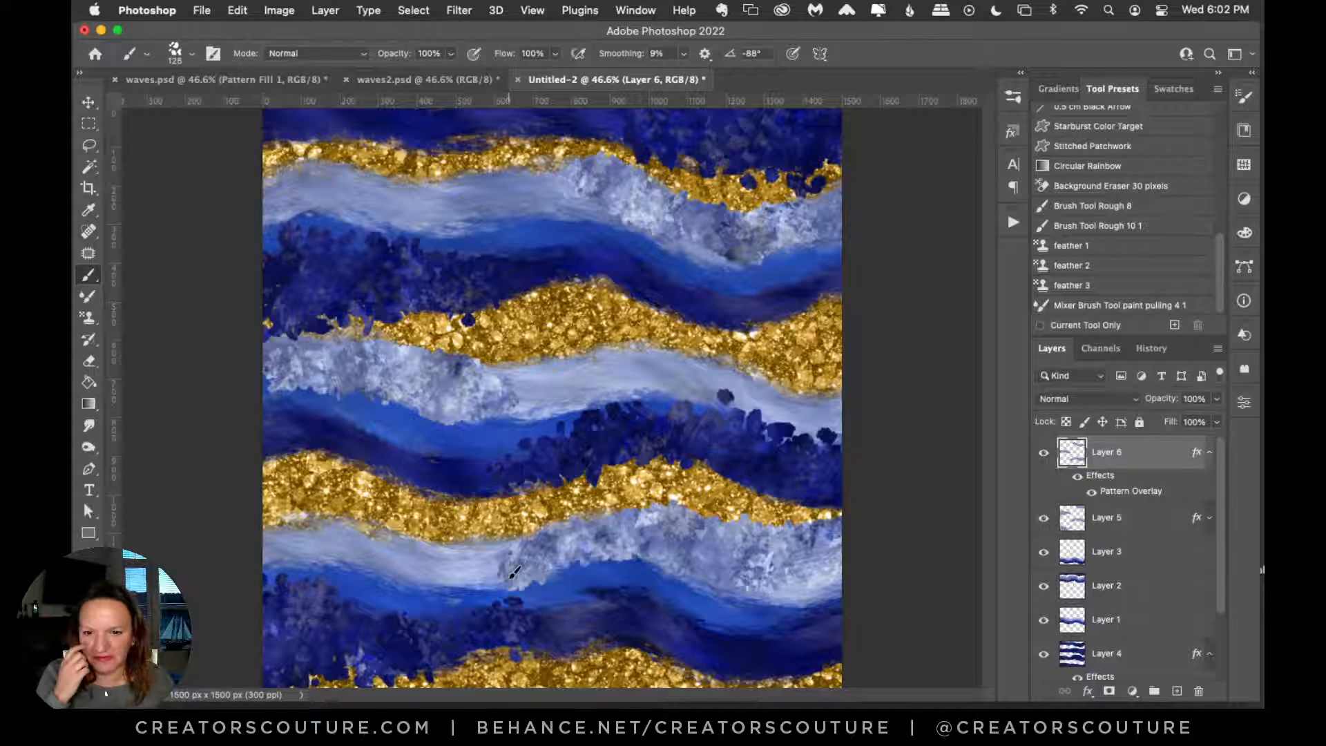
Step: Compare the artwork with waves2.psd and examine the thin gold strands and smooth gold strokes in waves.psd
left_click(467, 82)
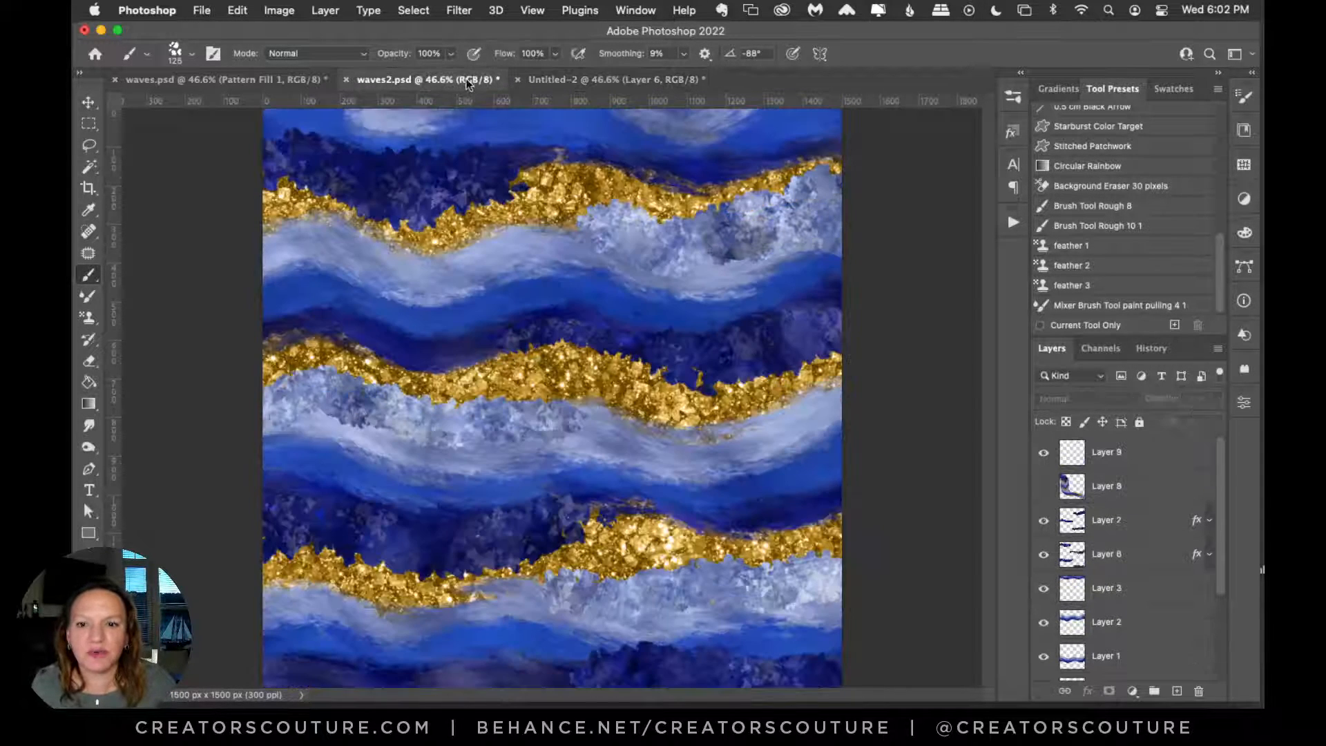
left_click(651, 81)
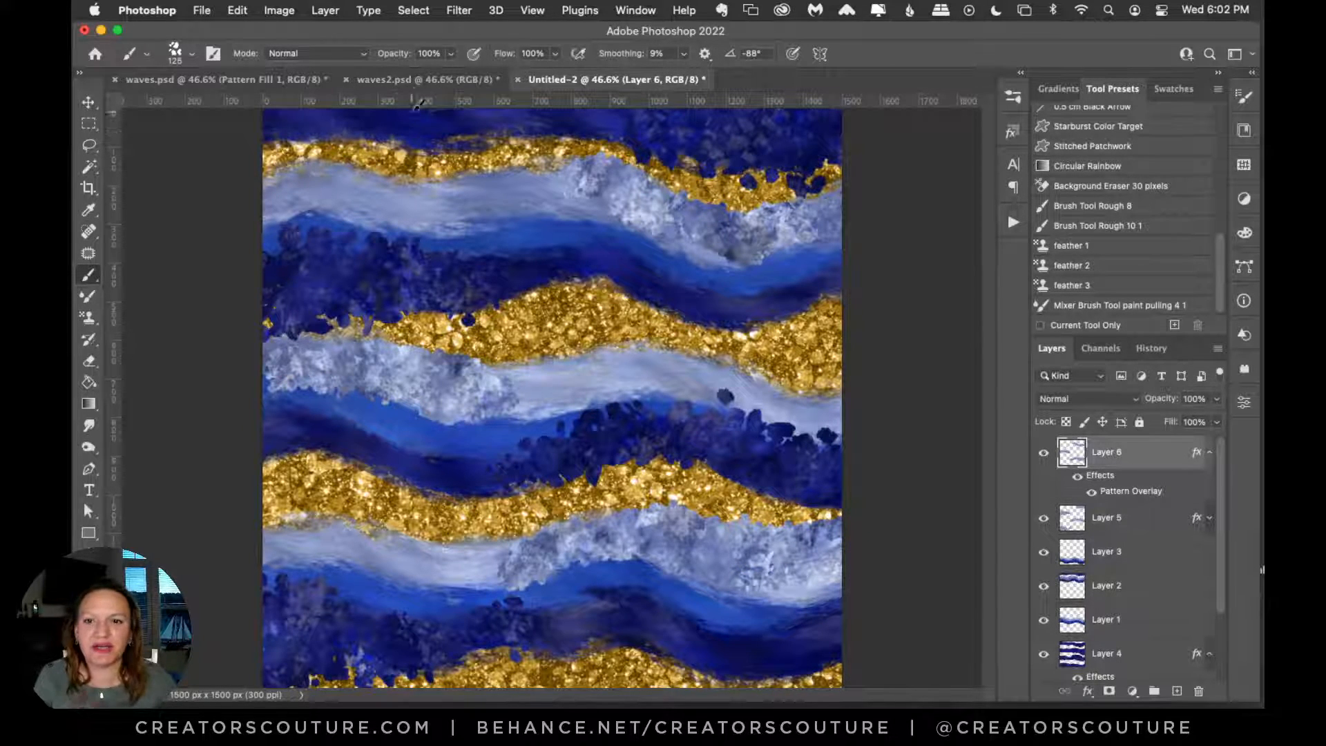
left_click(221, 79)
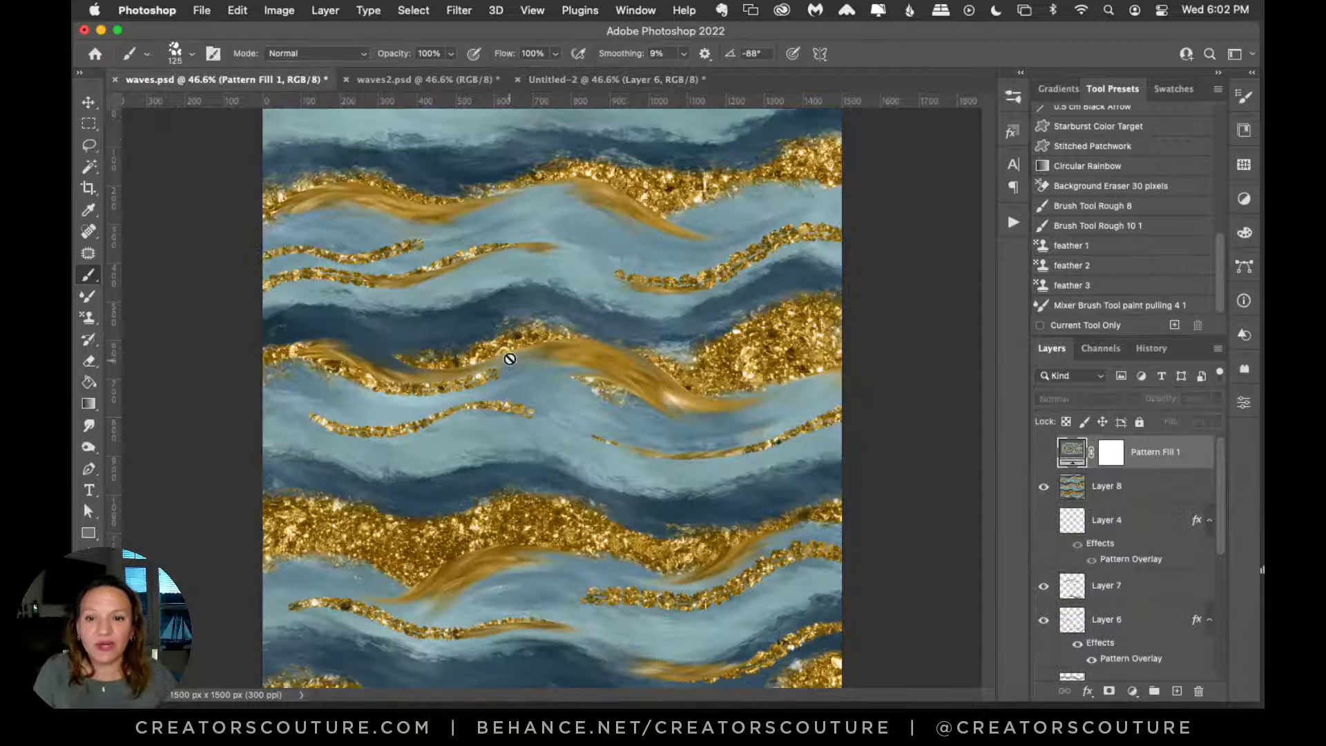
left_click(563, 80)
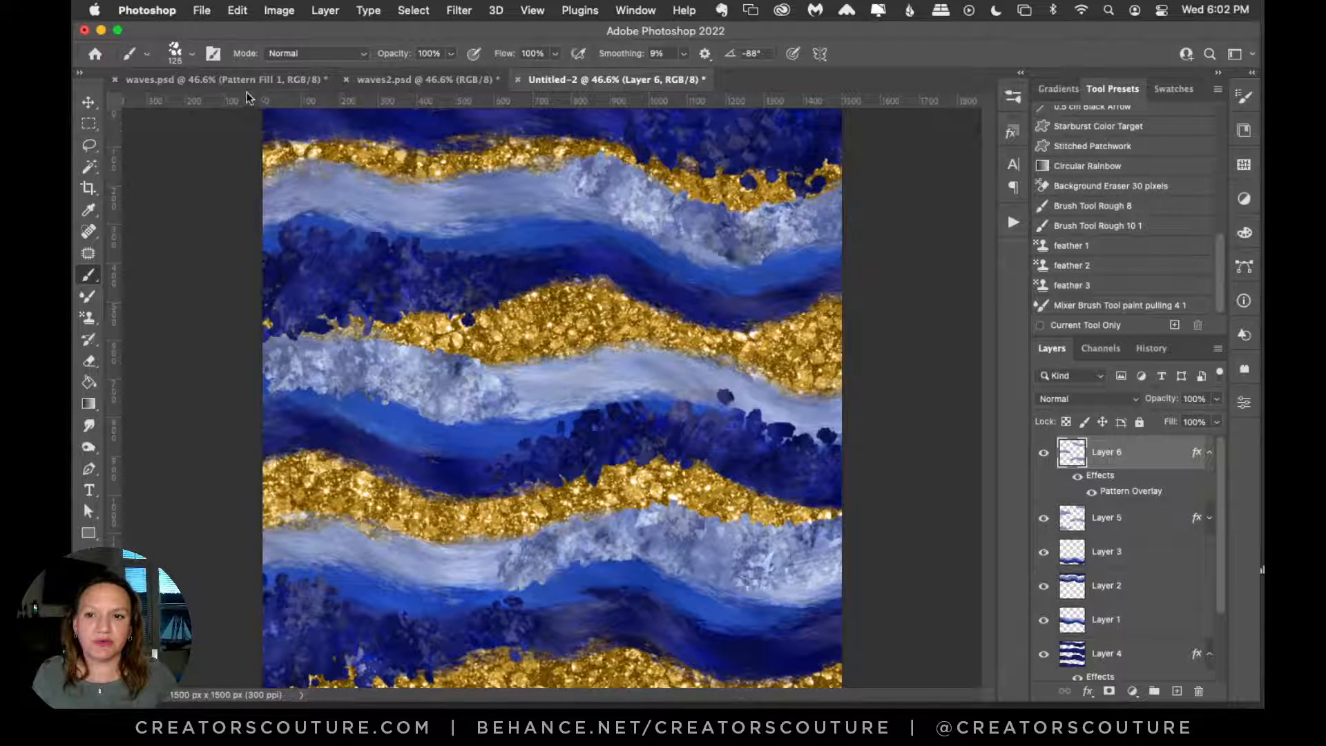
left_click(228, 80)
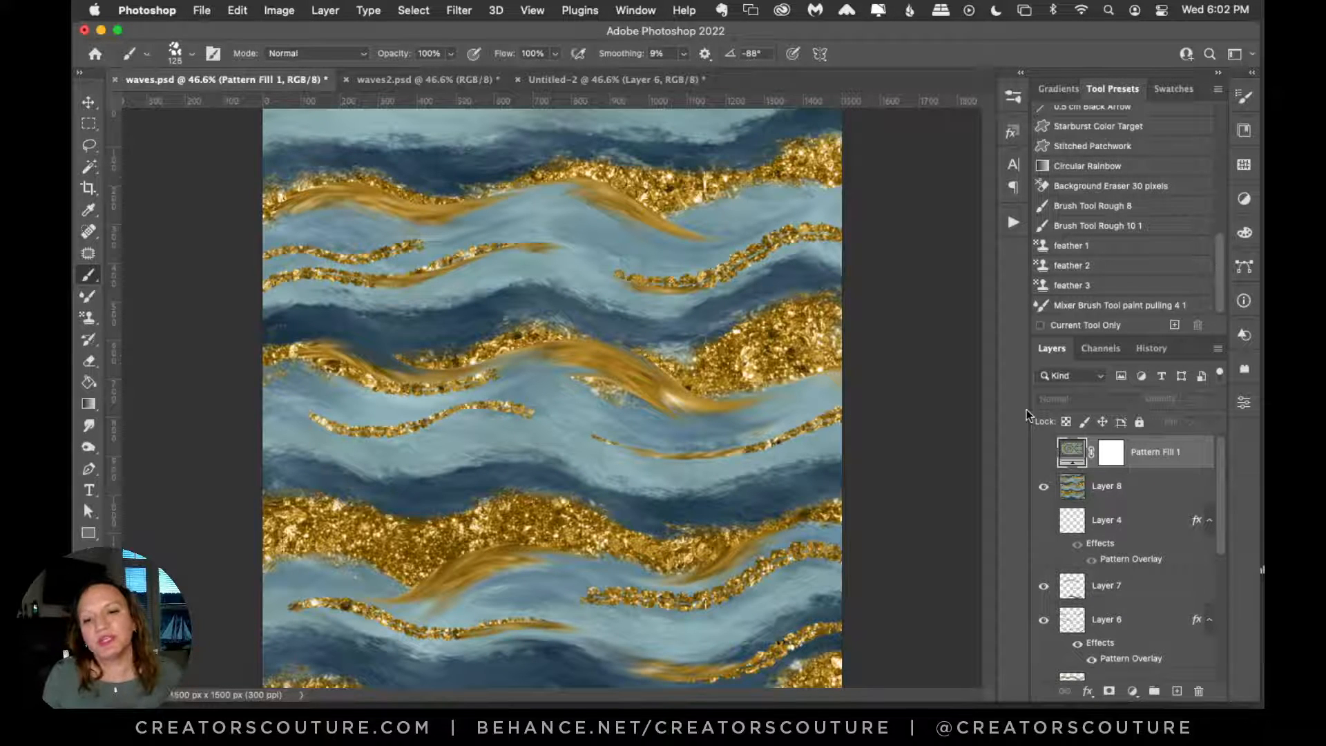
left_click(617, 78)
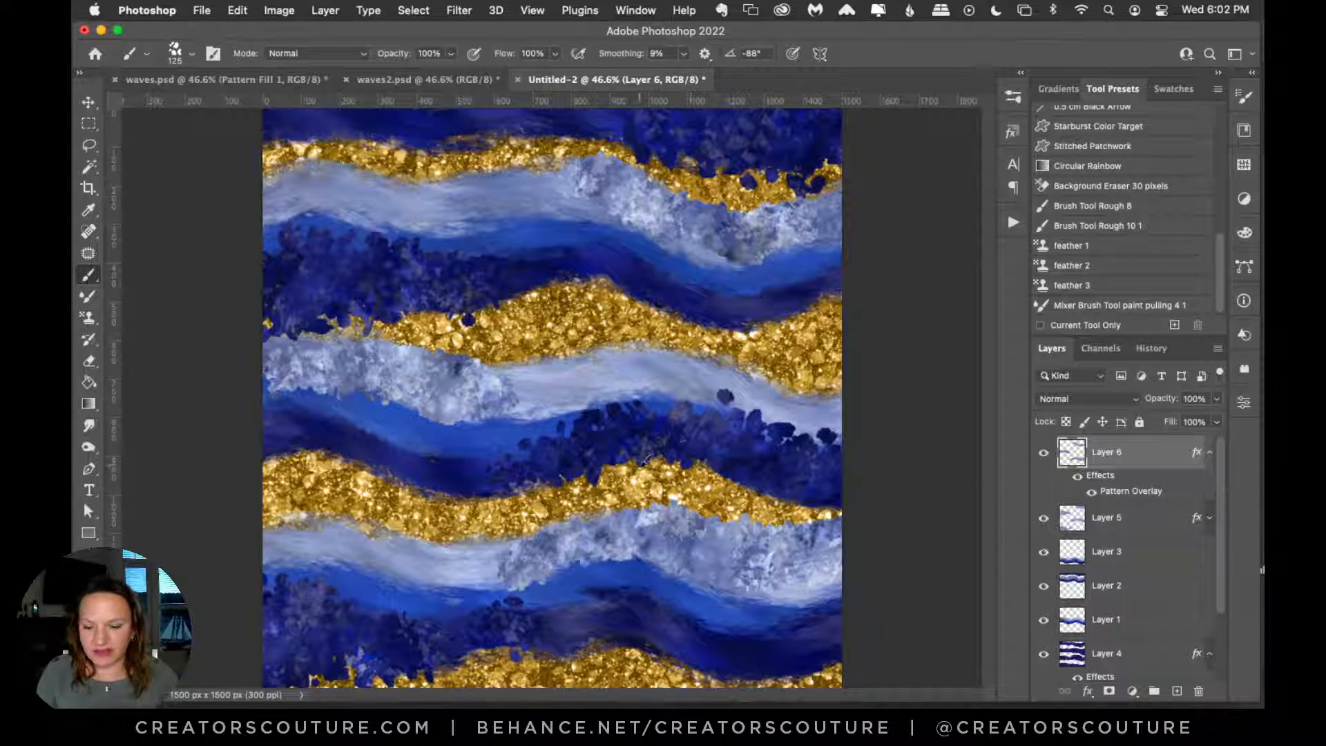
Step: Save the untitled artwork as demo.psd in Photoshop format in the brush-therapy folder
key("super+s")
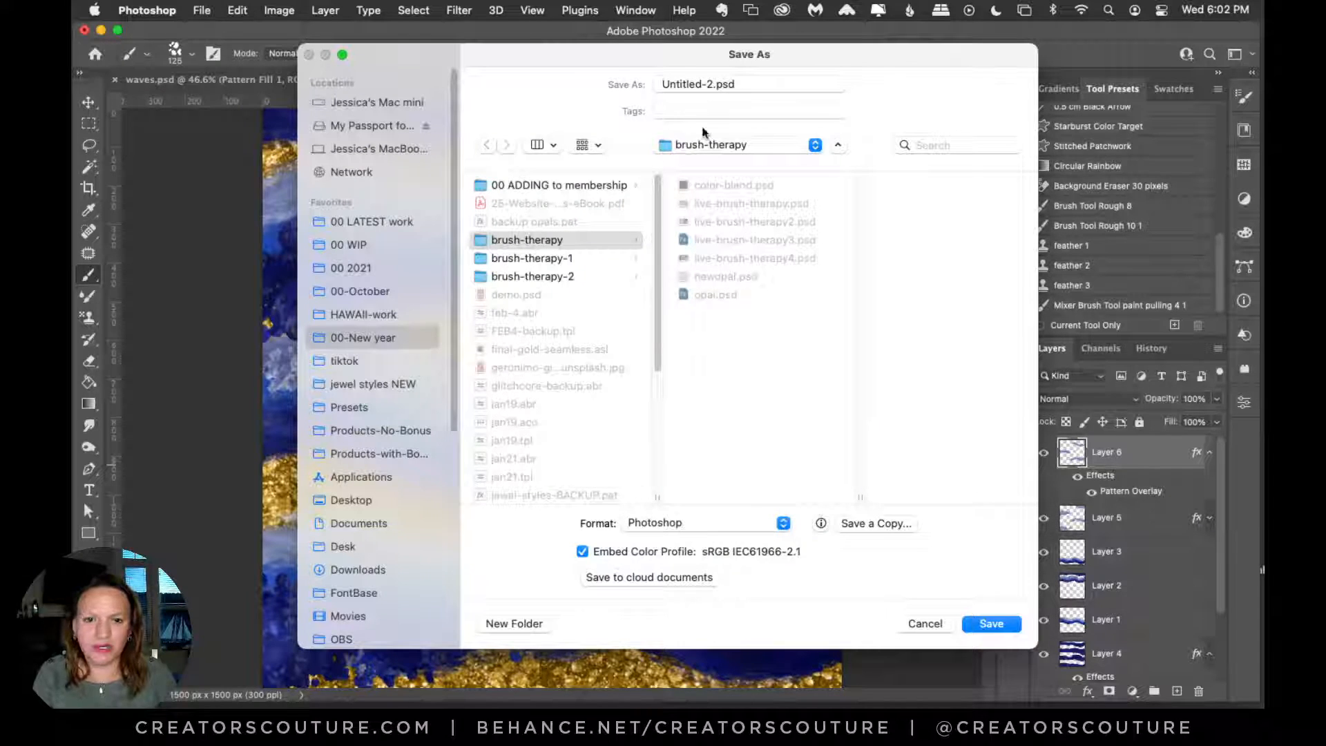
left_click(706, 83)
type("demo")
key("Return")
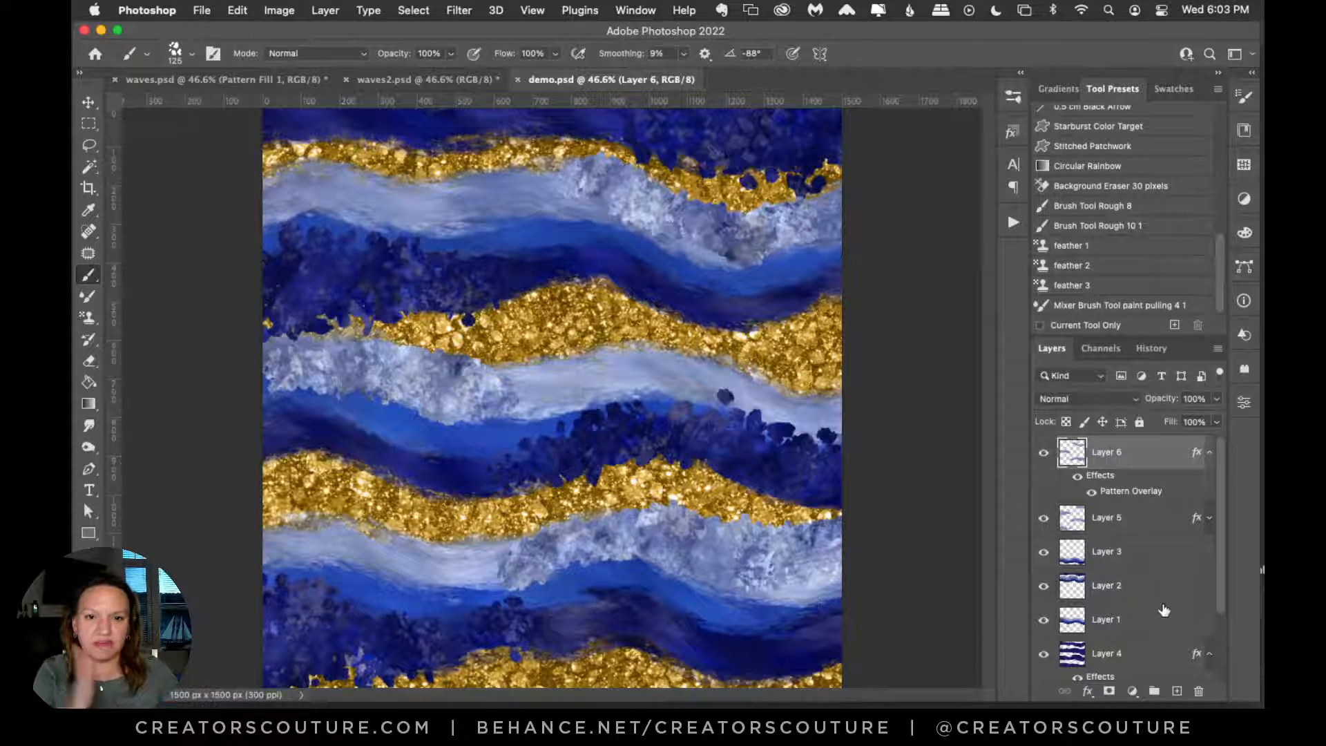
Step: Add a new empty layer above Layer 6 and choose the Blend 2 mixer brush at 125 px, sampling all layers
left_click(1177, 691)
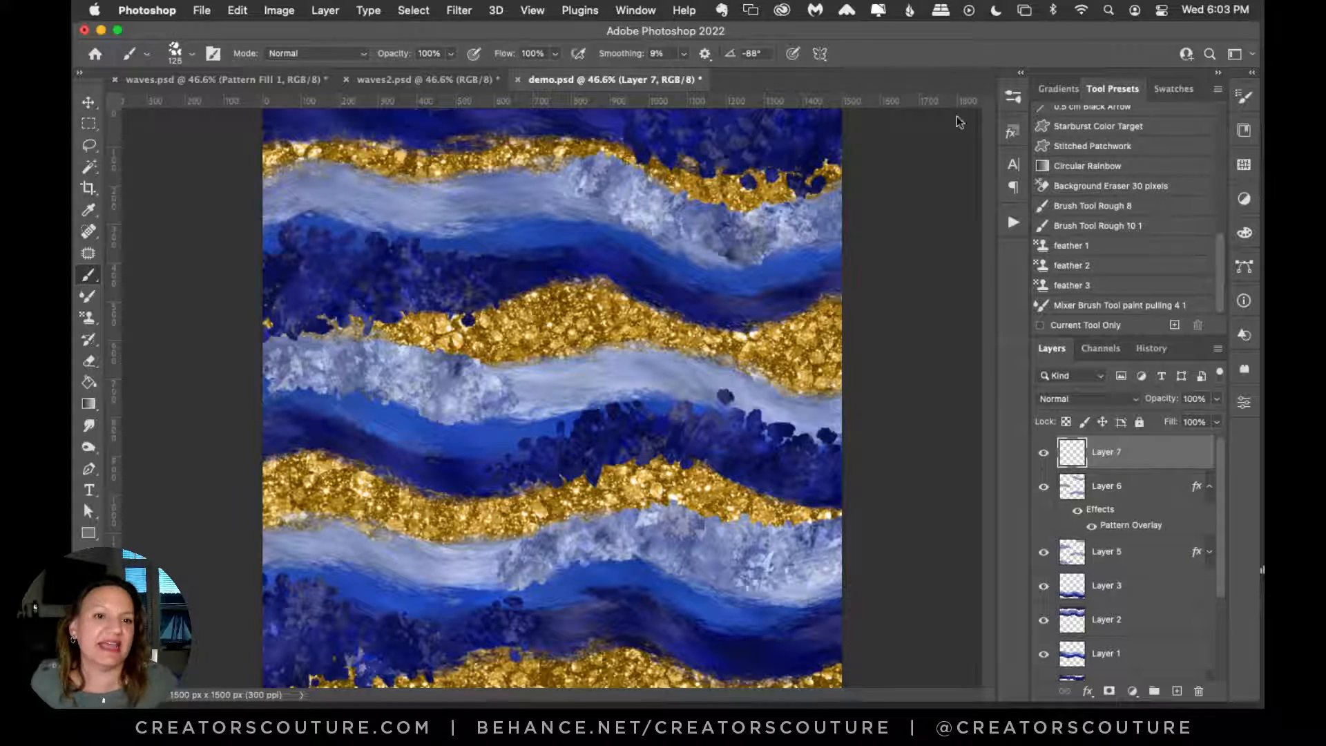
left_click(1013, 98)
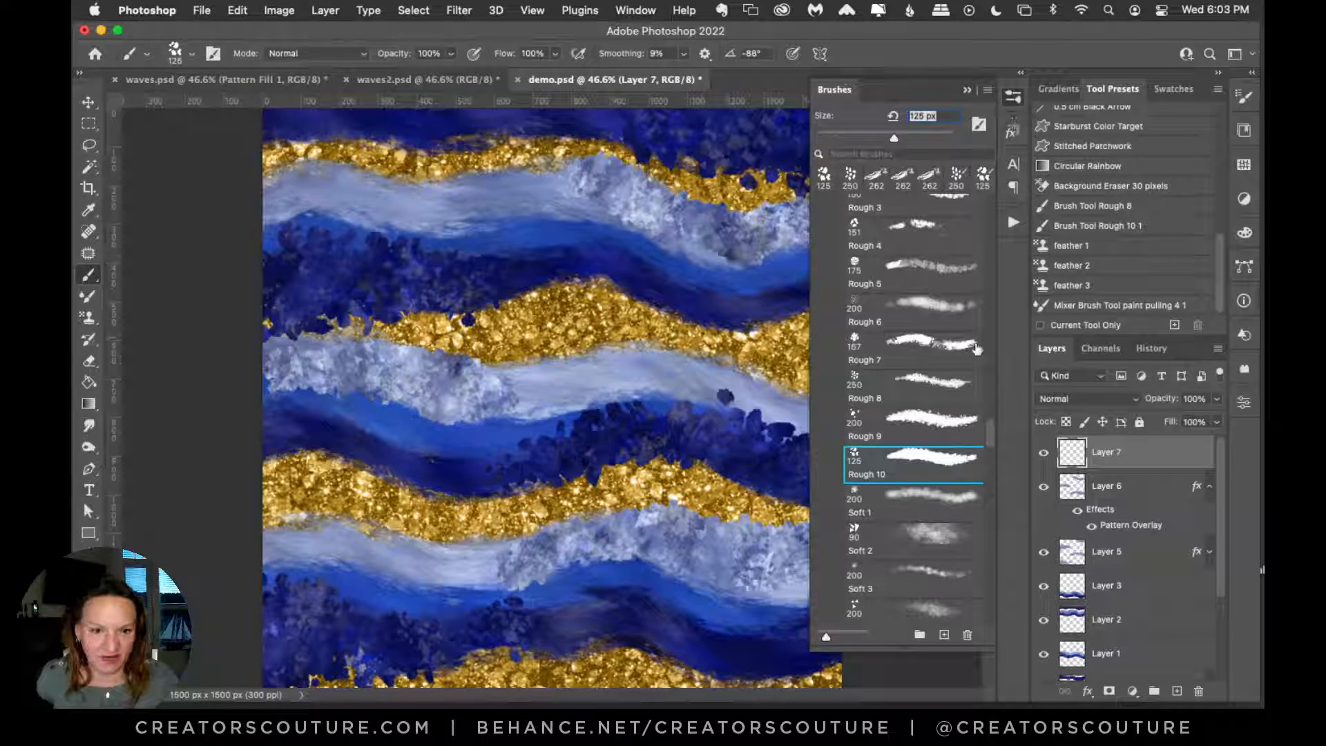
mouse_move(992, 442)
left_mouse_down()
mouse_move(1028, 193)
mouse_move(954, 467)
left_mouse_up()
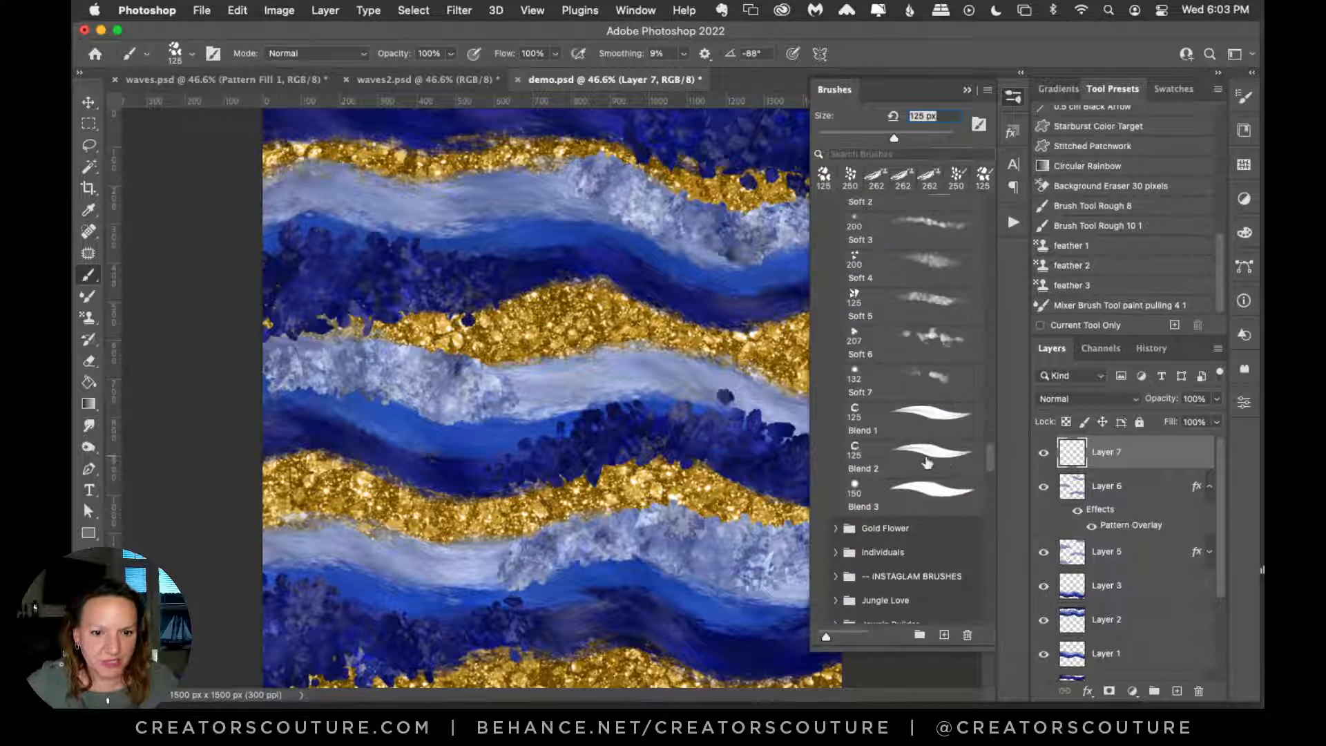
left_click(893, 468)
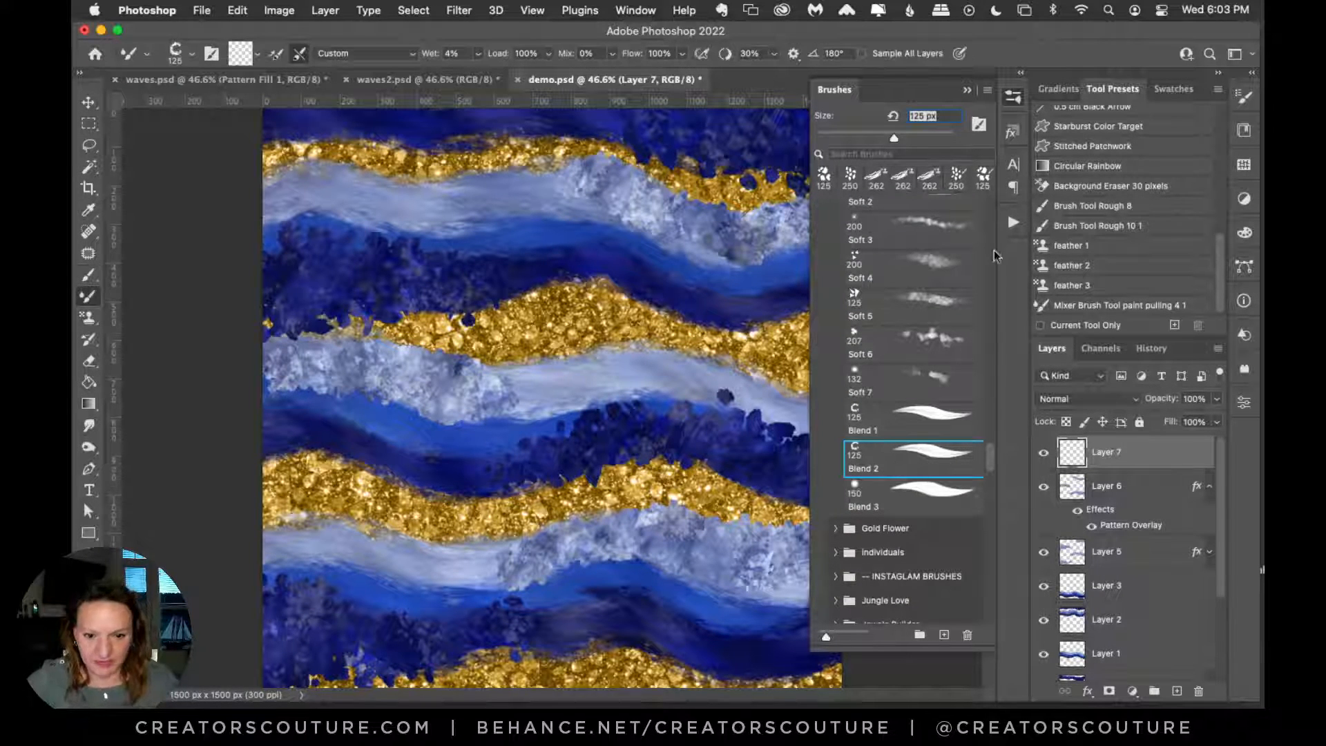
left_click(1013, 96)
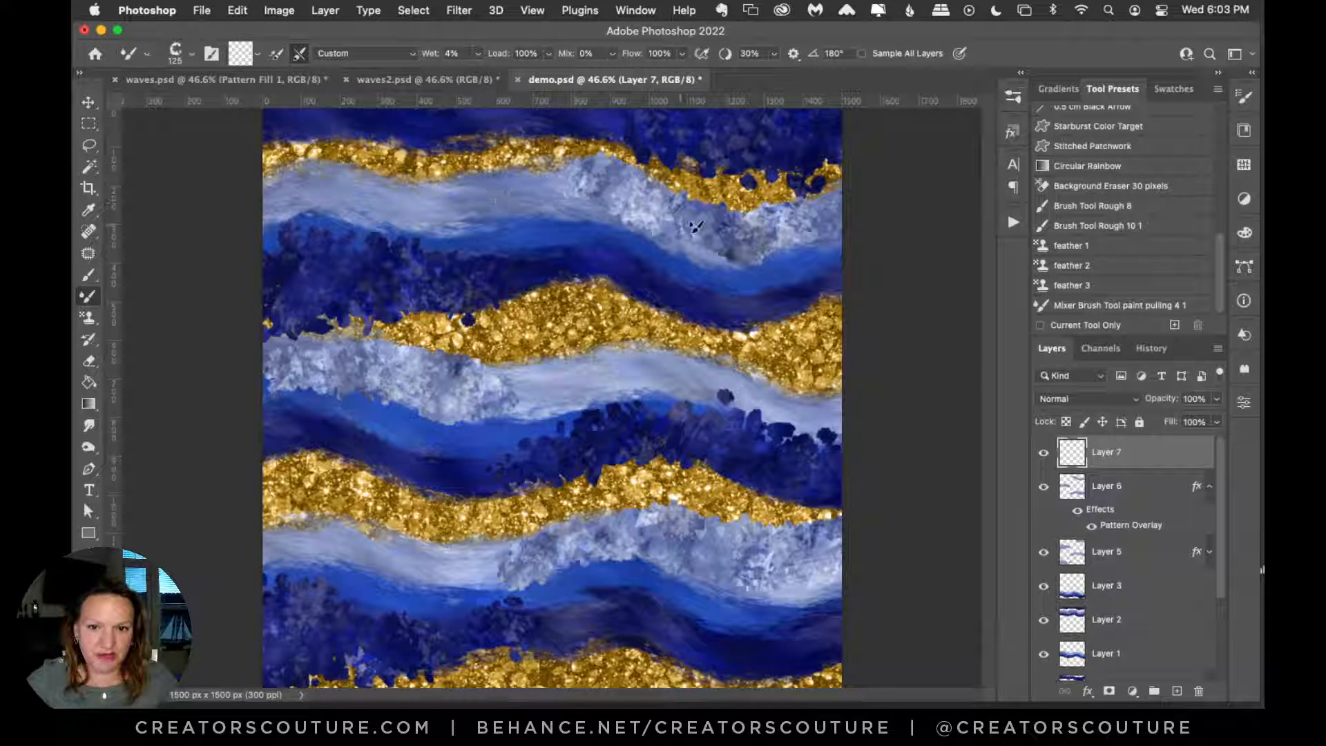
left_click(869, 54)
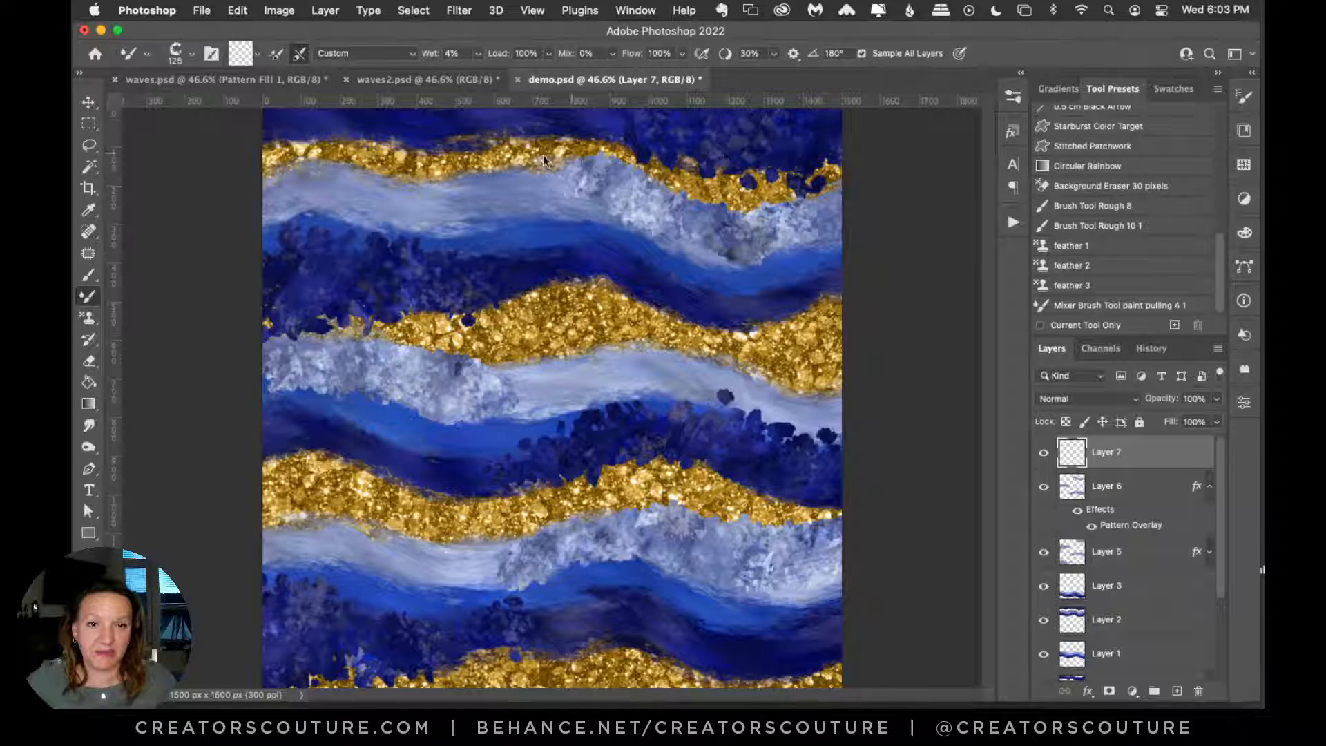
Step: Try blending the lower edges of the gold bands into the pale bands on Layer 7, and undo the strokes
left_click_drag(653, 204, 839, 183)
mouse_move(774, 373)
left_mouse_down()
mouse_move(511, 320)
mouse_move(359, 349)
mouse_move(216, 338)
left_mouse_up()
mouse_move(465, 530)
left_mouse_down()
mouse_move(541, 549)
mouse_move(717, 503)
mouse_move(847, 535)
left_mouse_up()
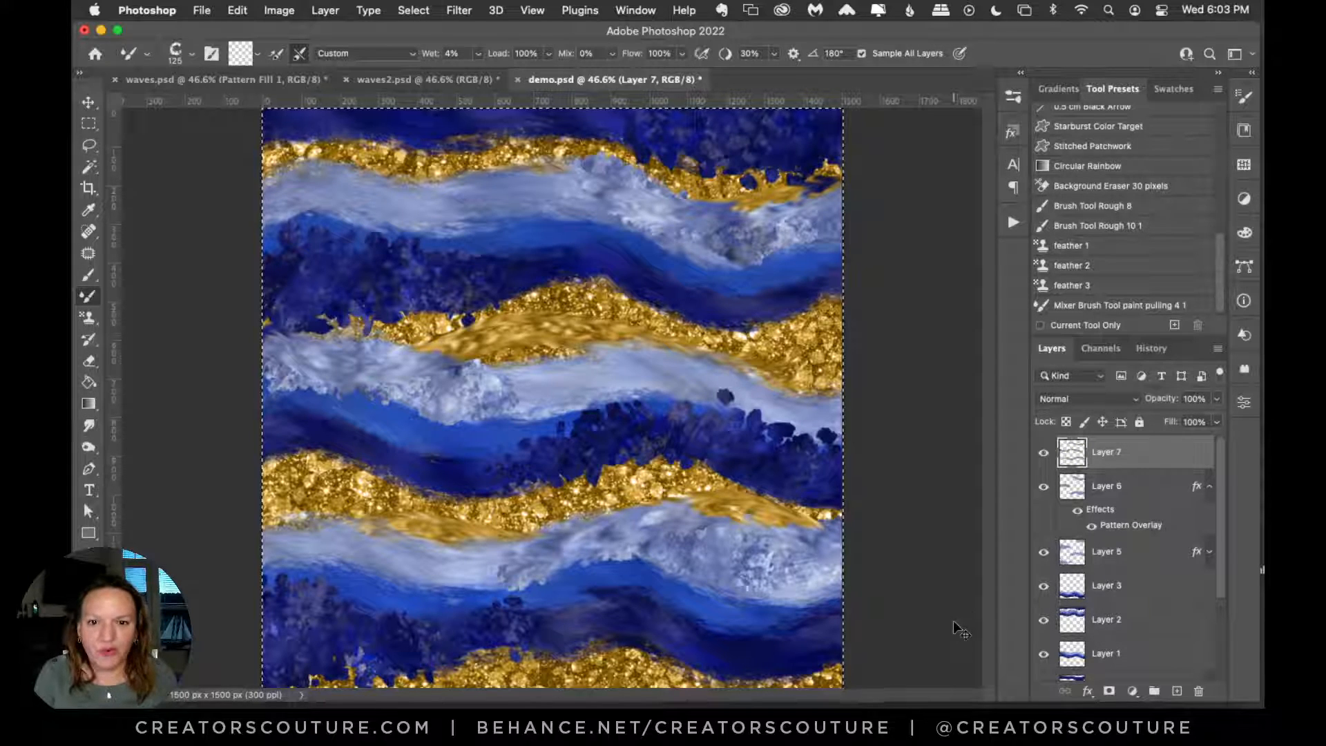
key("super+z")
key("super+z")
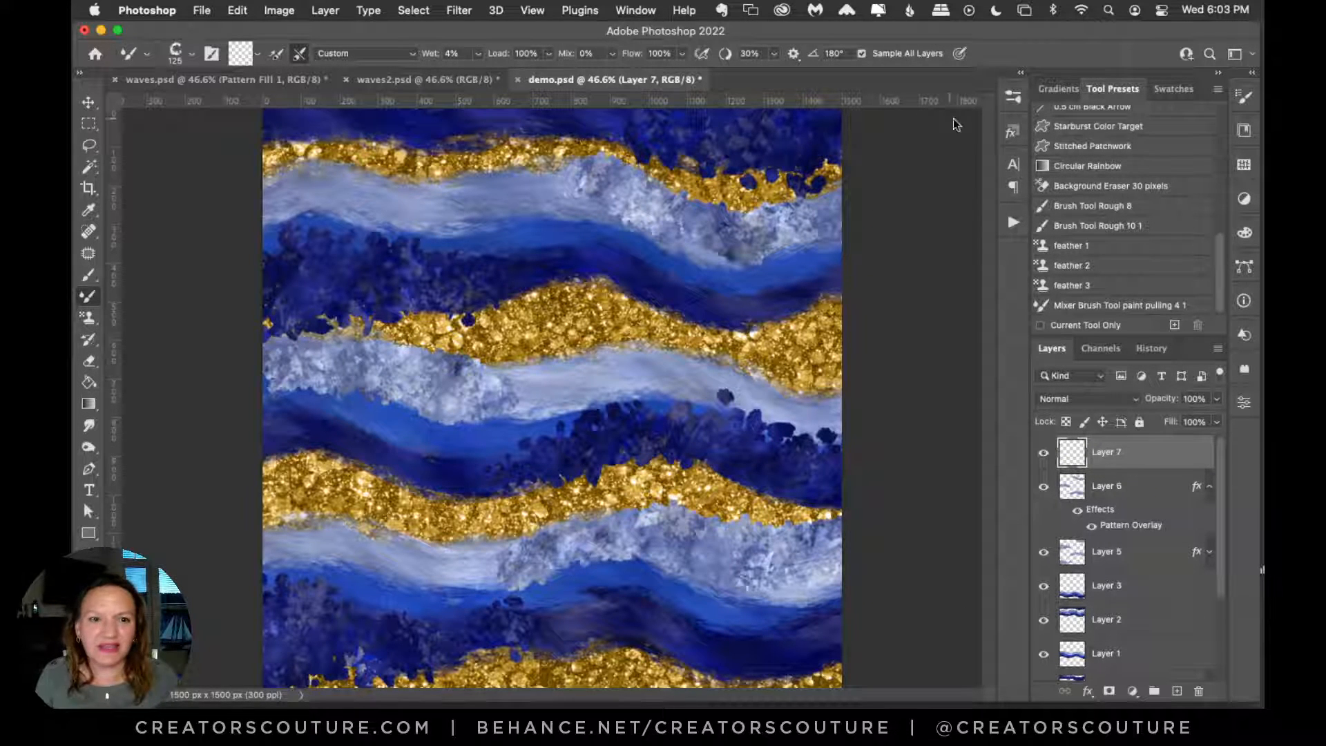
Step: Choose the paint pulling 1 mixer brush at 500 px from the Paint Pulling set and enable Sample All Layers
left_click(1009, 102)
left_click_drag(989, 459, 989, 523)
scroll(967, 428, "up", 10)
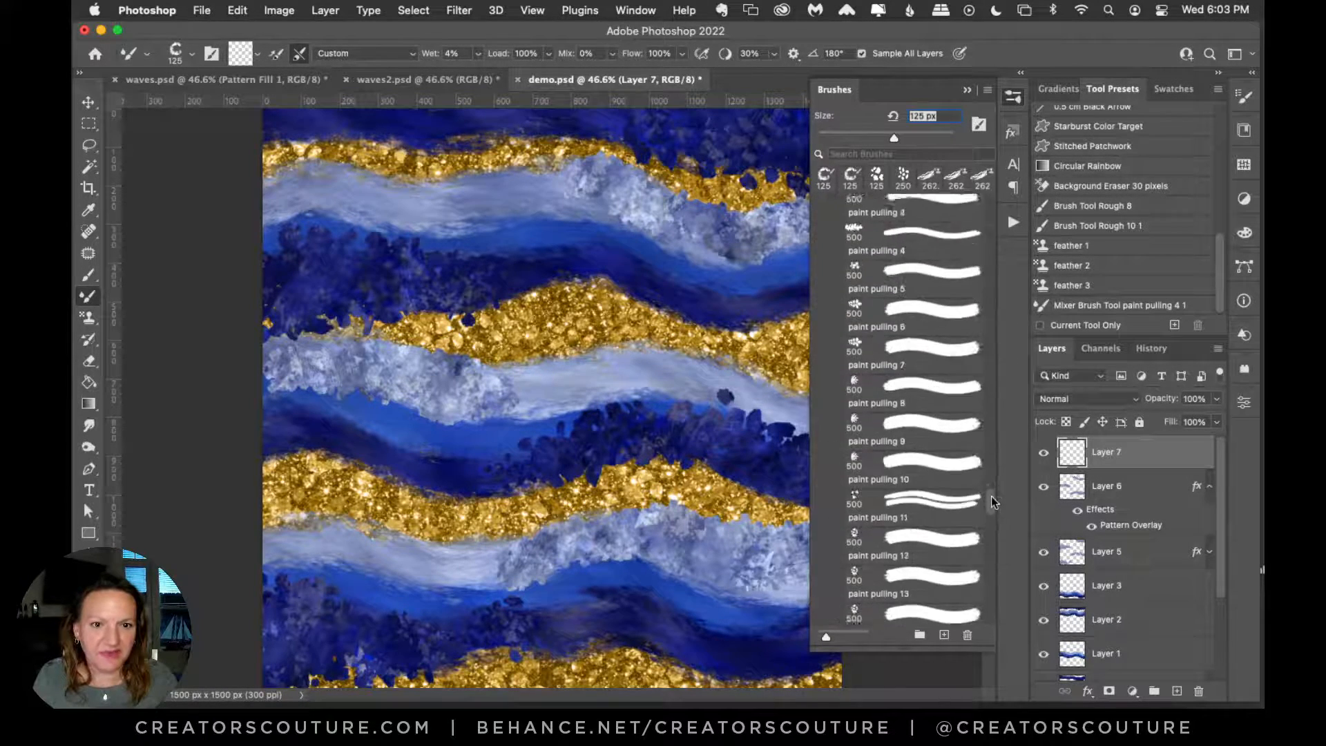
left_click(925, 335)
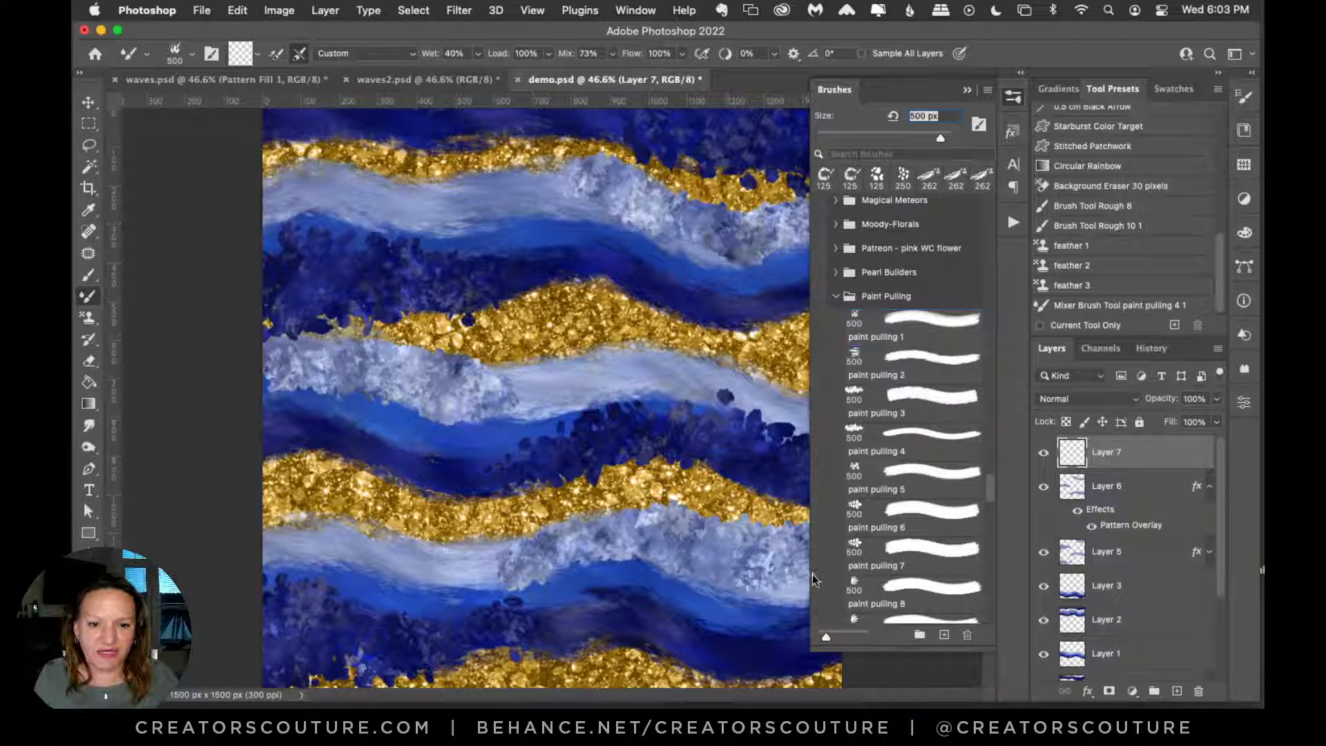
left_click_drag(810, 579, 783, 579)
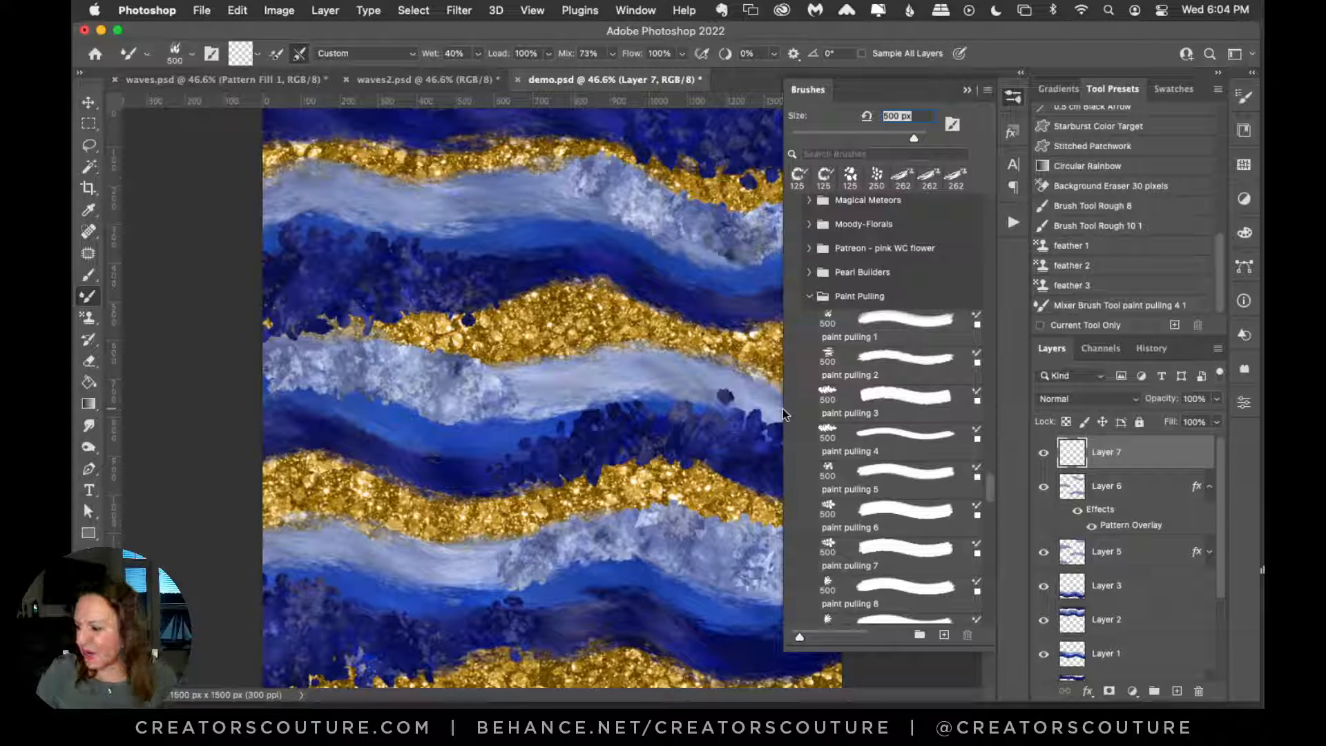
left_click(1014, 97)
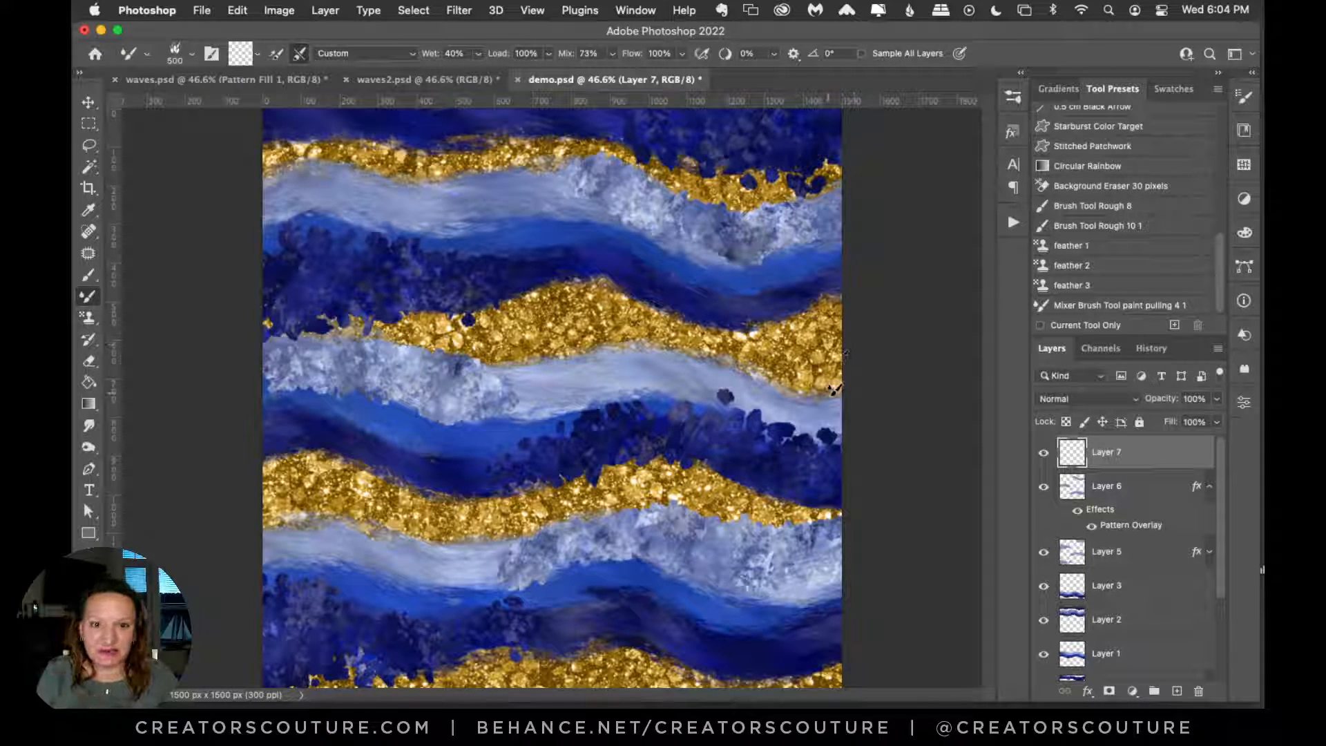
left_click(1013, 96)
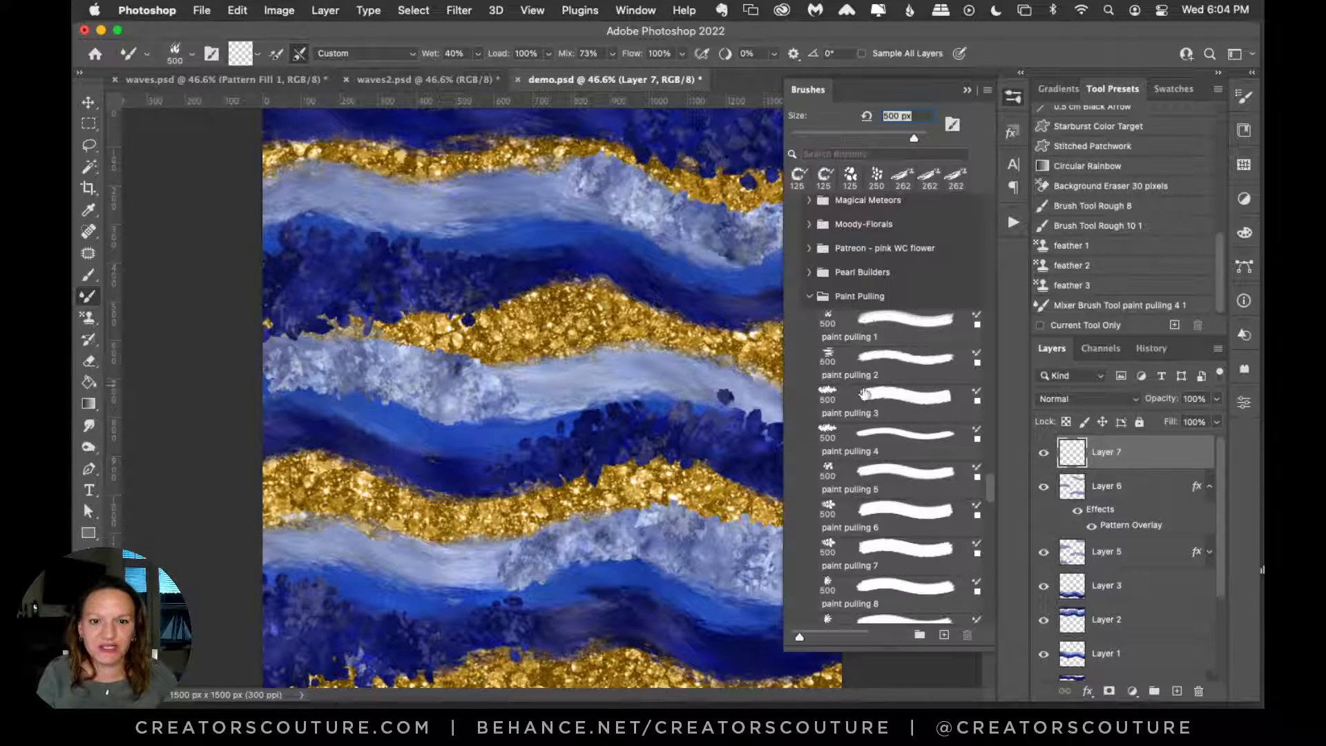
left_click(891, 329)
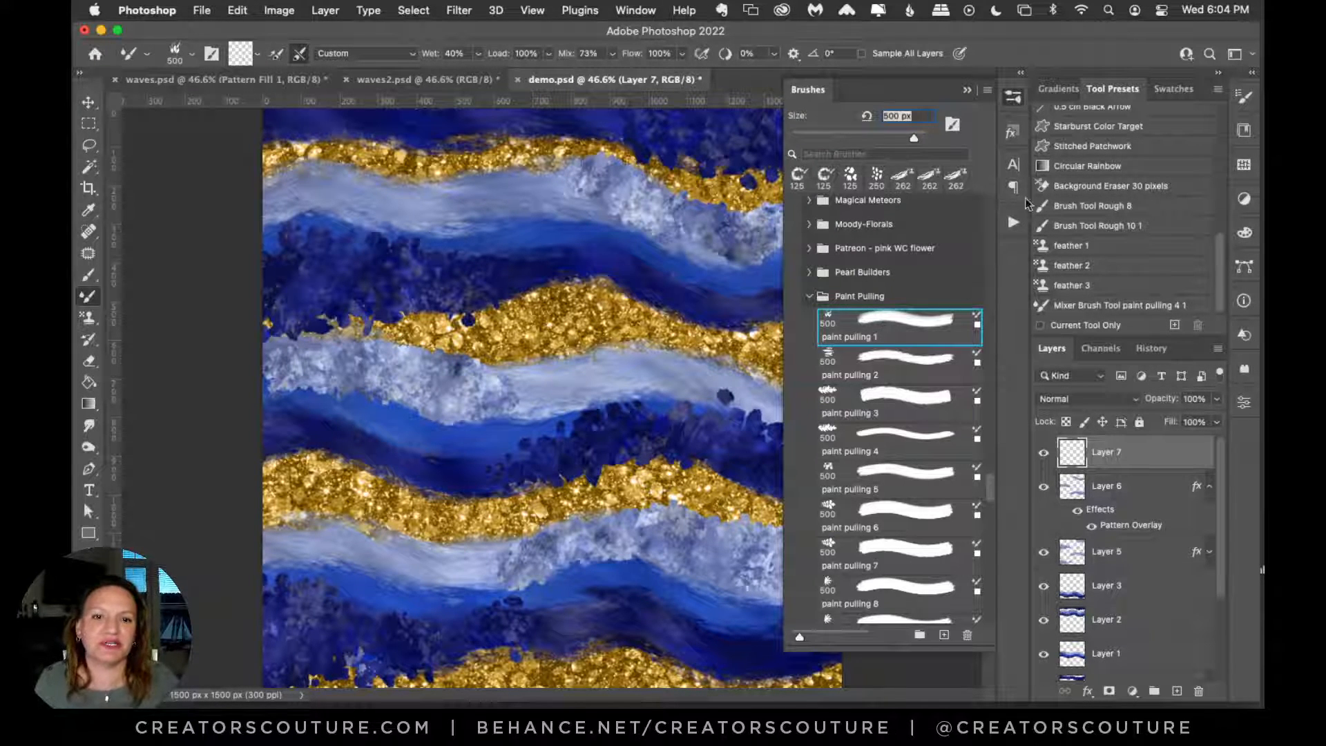
left_click(1013, 98)
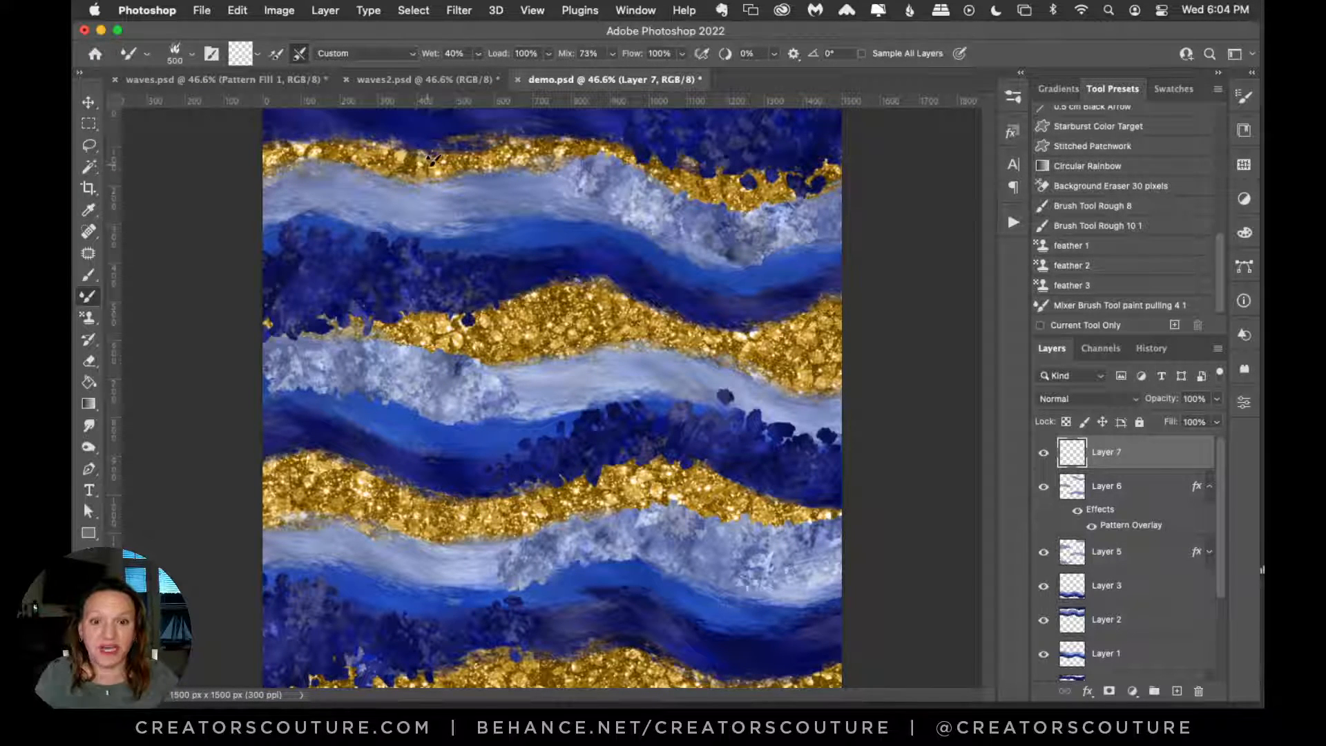
left_click(886, 56)
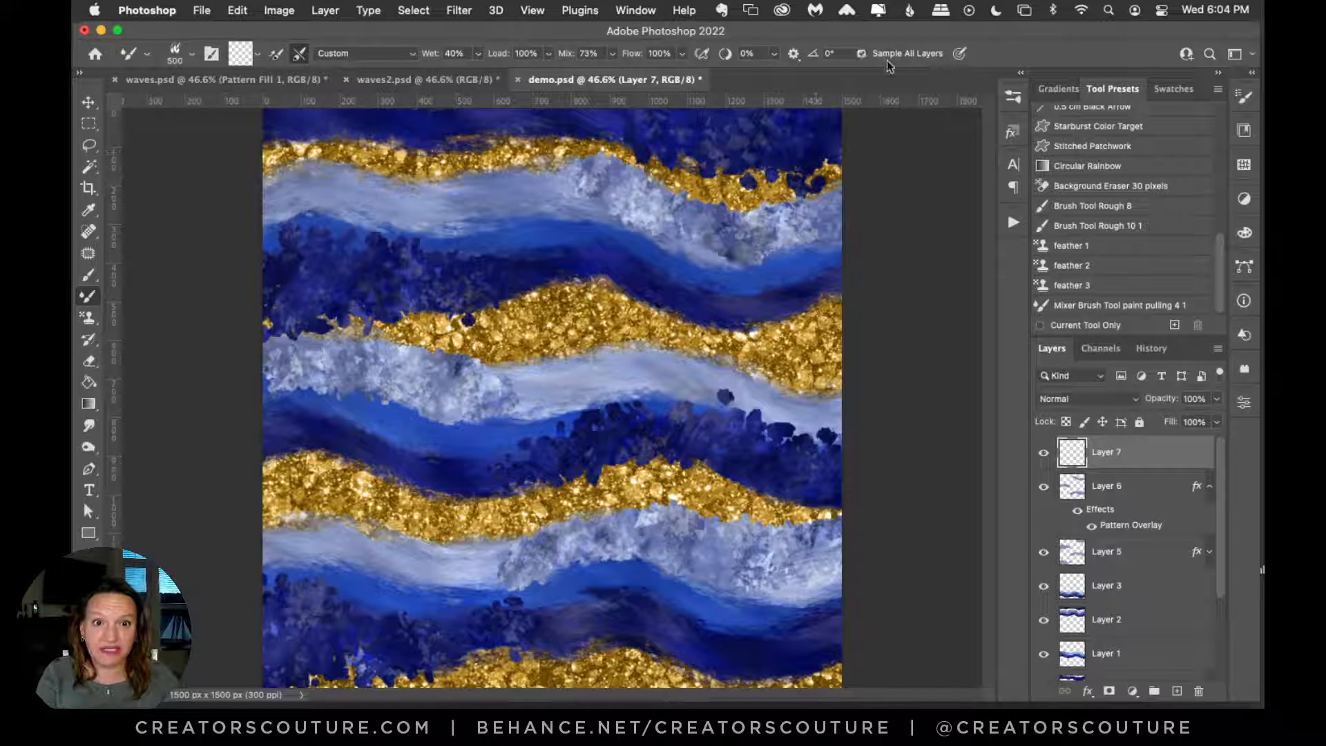
Step: Try two wide vertical paint-pulling strokes across the bands on Layer 7, and clear the layer
mouse_move(392, 135)
left_mouse_down()
mouse_move(398, 360)
mouse_move(445, 492)
mouse_move(538, 629)
mouse_move(532, 666)
mouse_move(556, 687)
left_mouse_up()
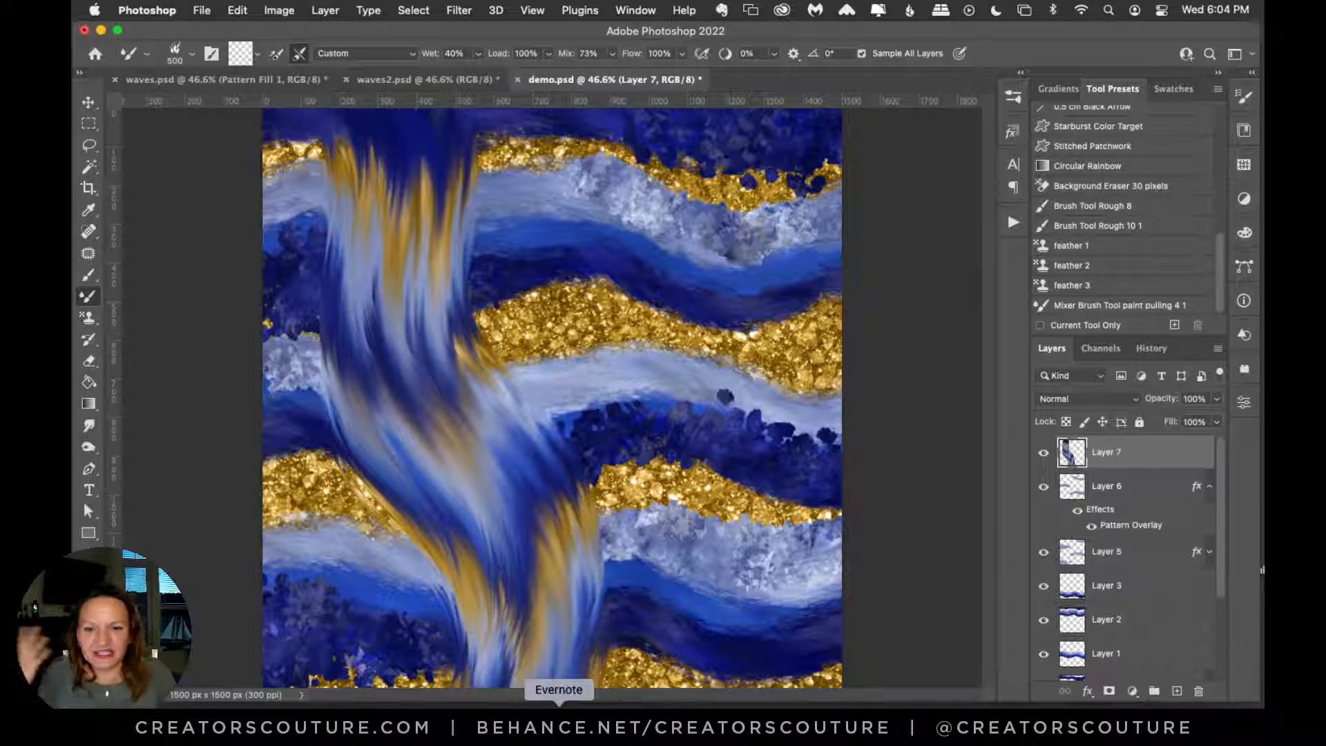
mouse_move(806, 576)
left_mouse_down()
mouse_move(726, 338)
mouse_move(756, 253)
mouse_move(805, 187)
mouse_move(807, 88)
left_mouse_up()
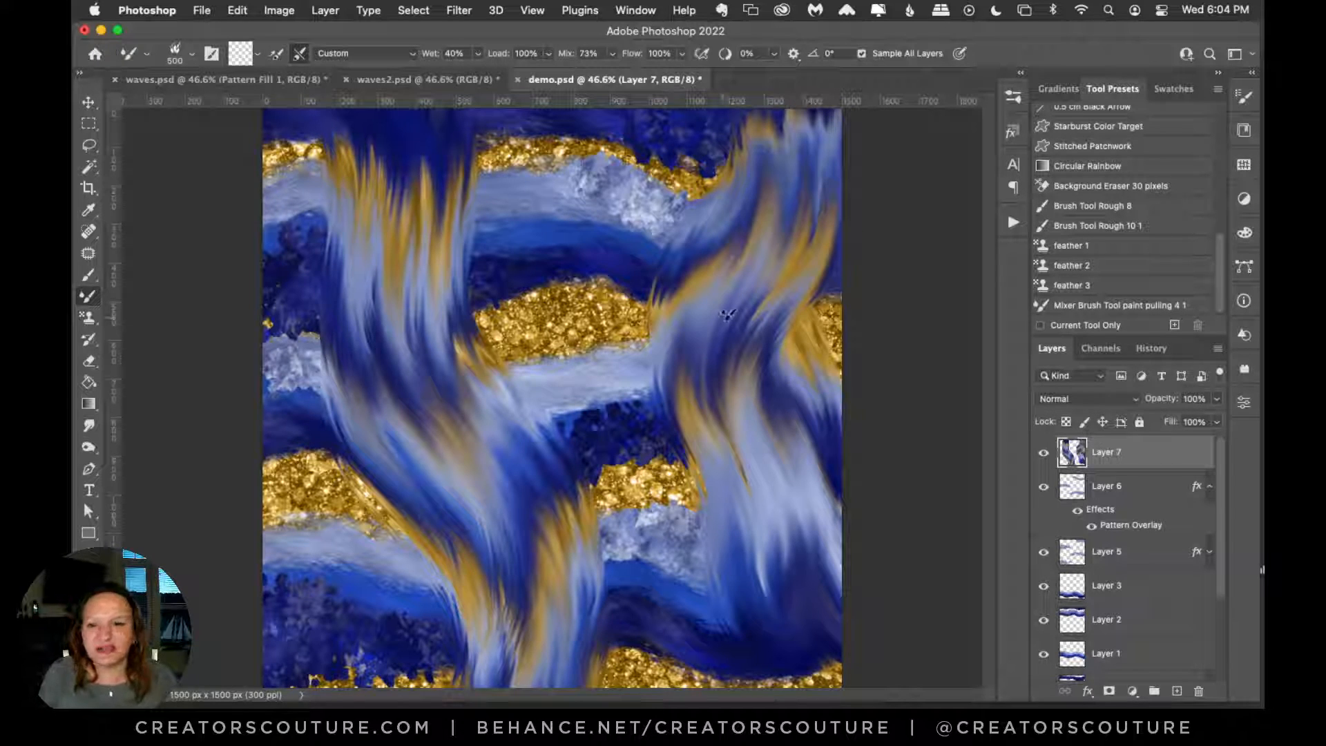
key("super+a")
key("Delete")
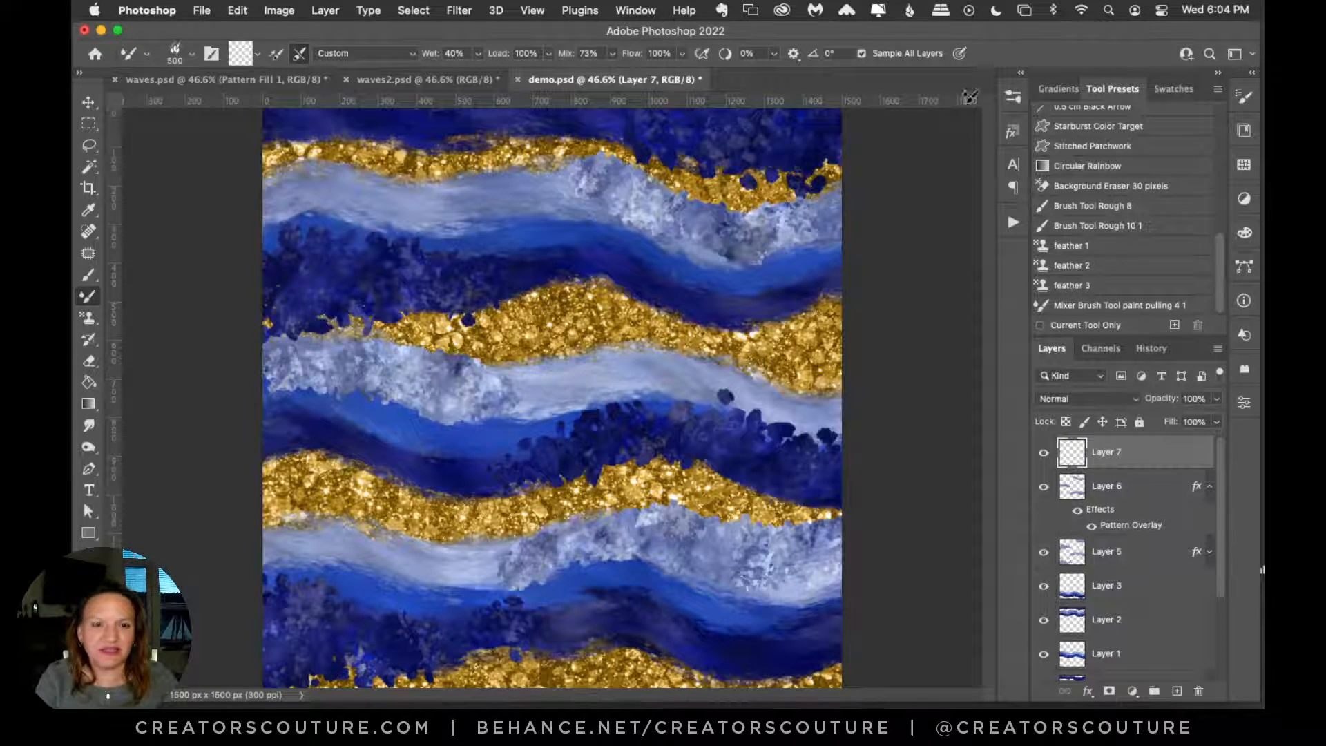
Step: Switch to the paint pulling 2 mixer brush at 500 px with all layers sampled
left_click(1013, 96)
left_click(898, 373)
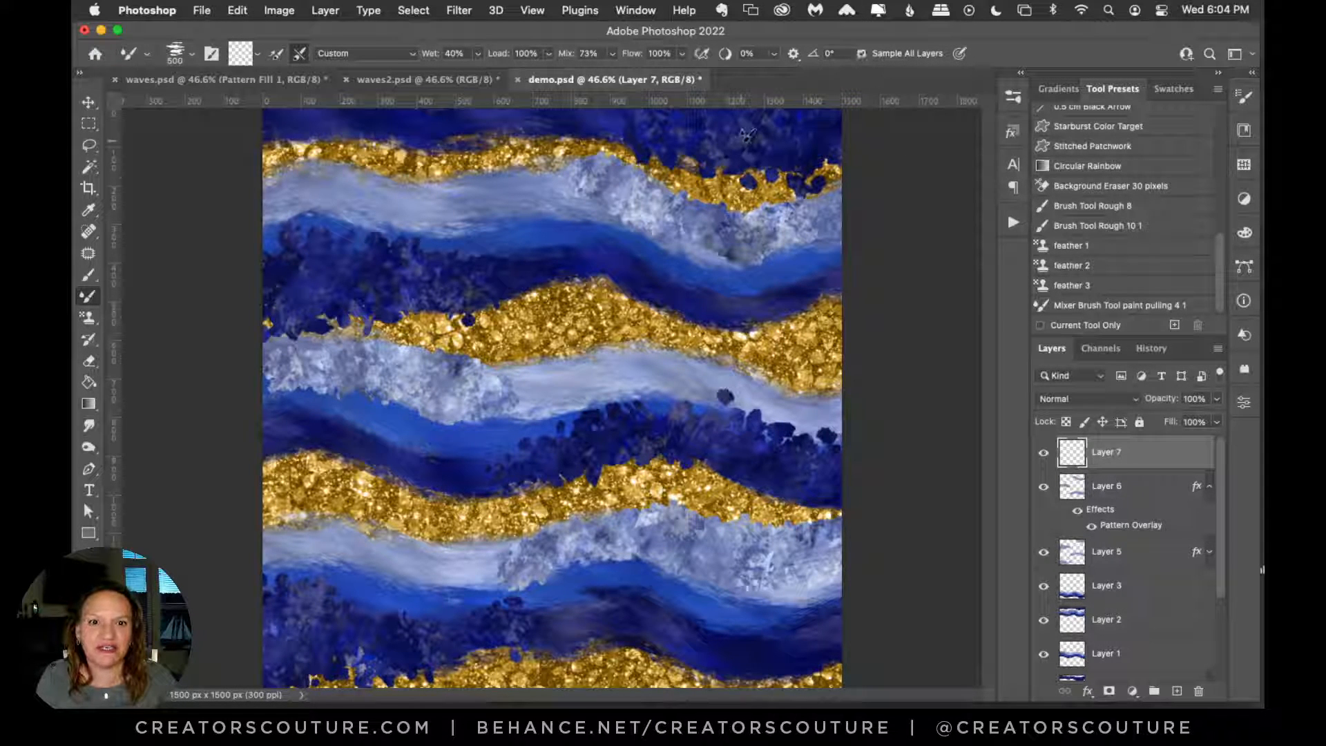
Step: Try a vertical pull near the artwork's right side and a sideways pull across its middle, undoing each stroke
mouse_move(747, 135)
left_mouse_down()
mouse_move(739, 216)
mouse_move(784, 368)
mouse_move(746, 482)
mouse_move(751, 561)
mouse_move(780, 645)
left_mouse_up()
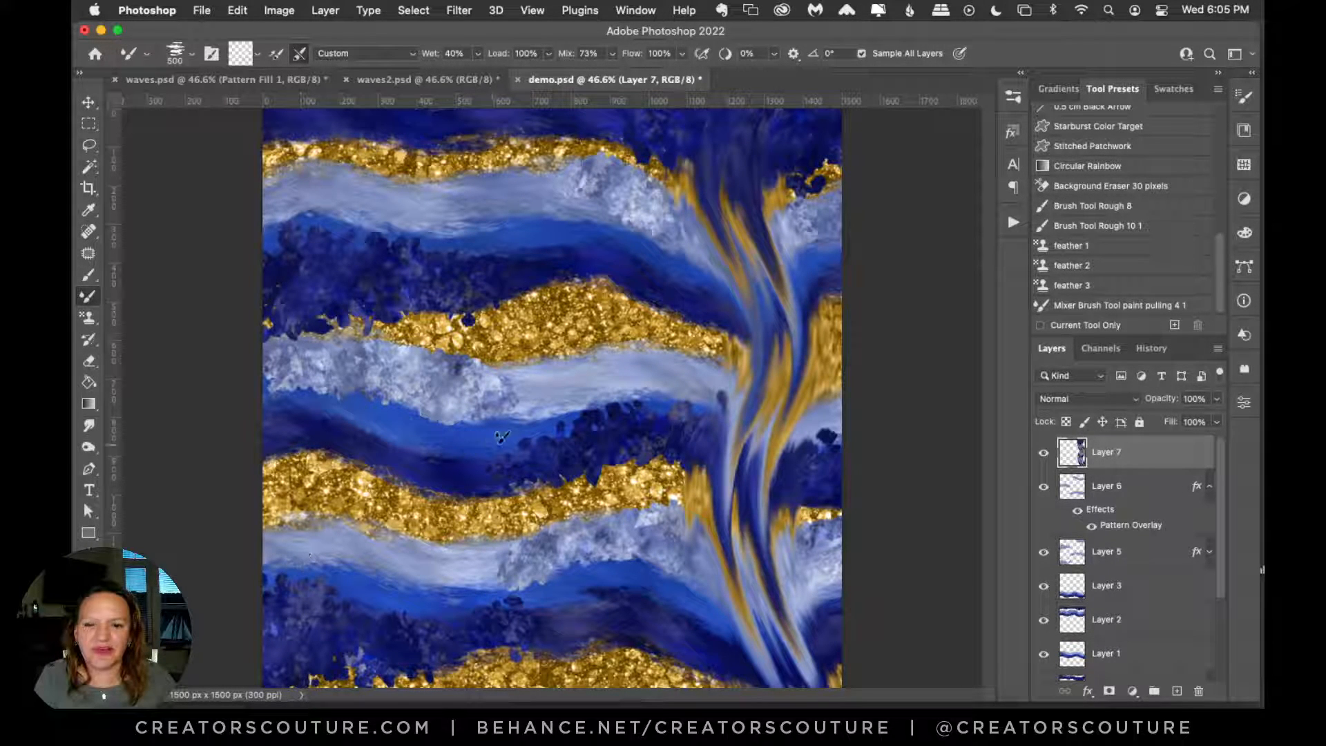
key("super+z")
mouse_move(366, 296)
left_mouse_down()
mouse_move(452, 349)
mouse_move(557, 374)
mouse_move(755, 329)
mouse_move(858, 326)
mouse_move(954, 366)
left_mouse_up()
key("super+z")
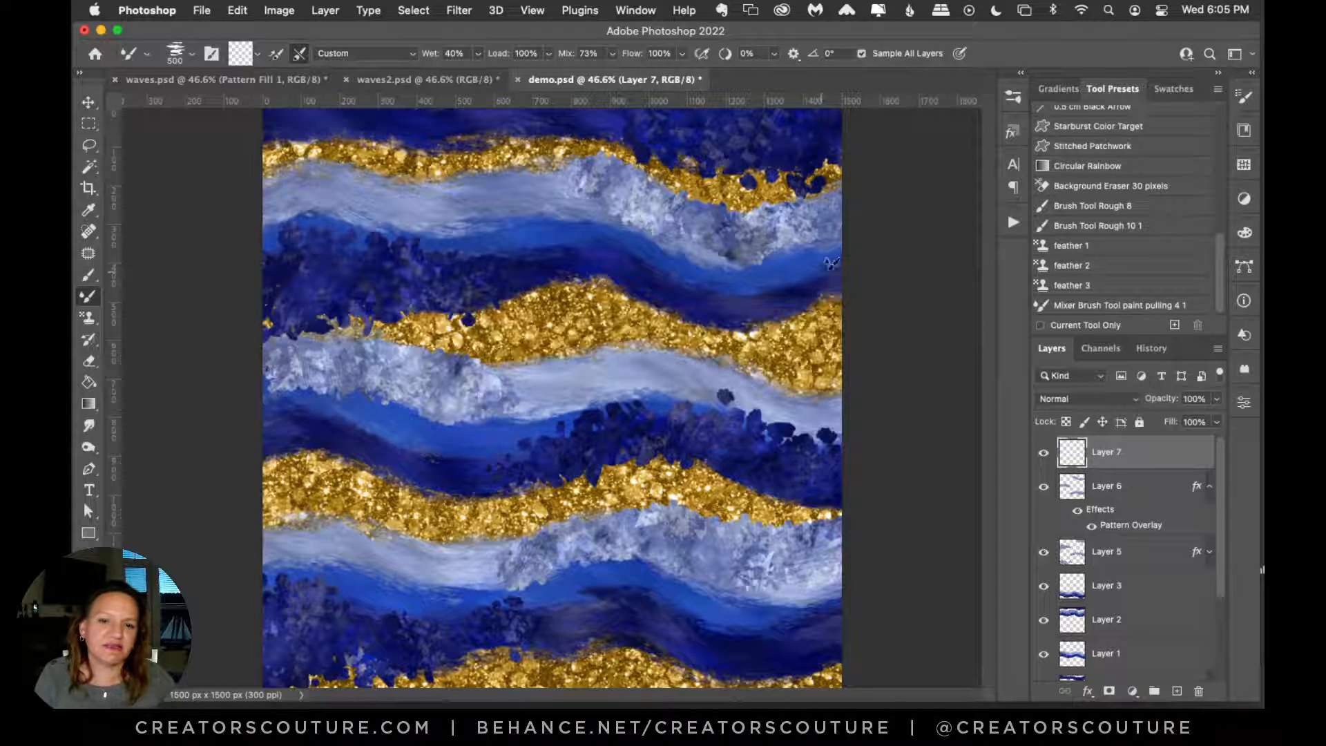
Step: Pull three curved diagonal strokes on Layer 7: across the middle, through the upper-left corner and through the lower-right area
mouse_move(874, 215)
left_mouse_down()
mouse_move(820, 222)
mouse_move(653, 397)
mouse_move(393, 431)
mouse_move(237, 529)
left_mouse_up()
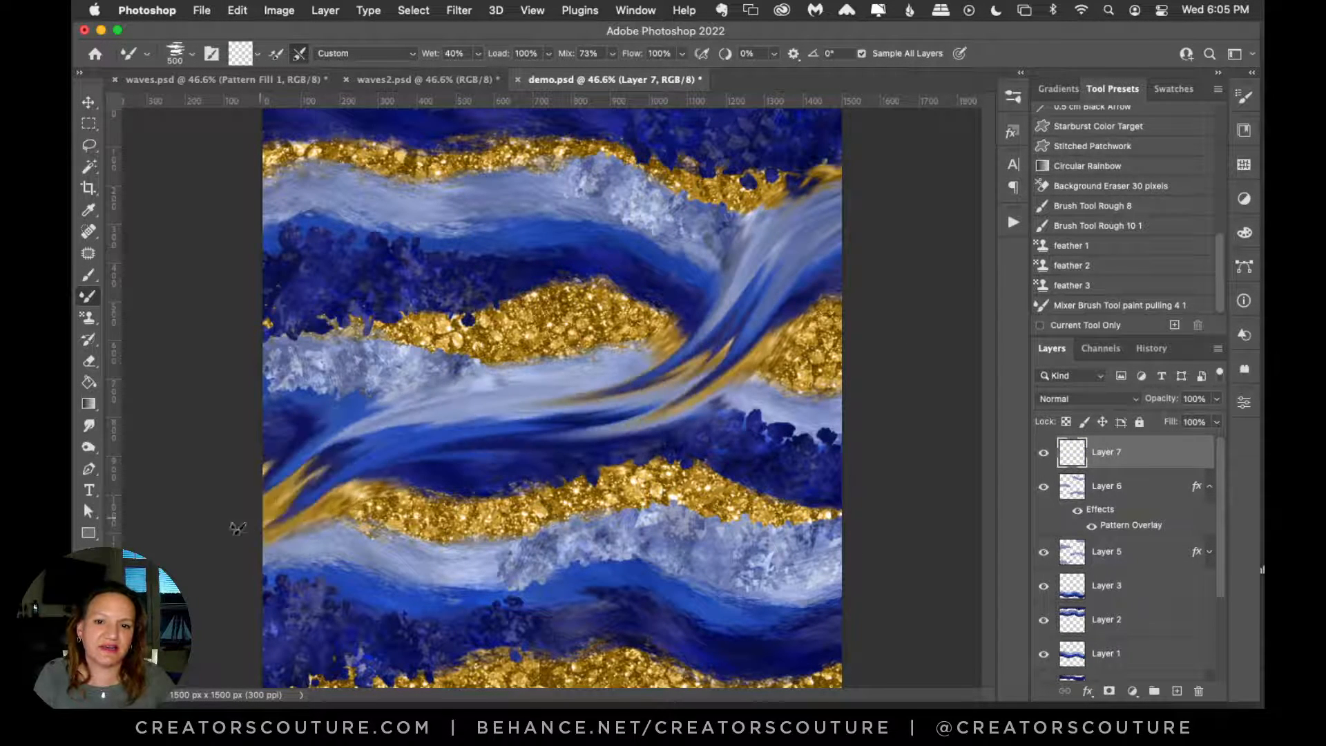
mouse_move(217, 294)
left_mouse_down()
mouse_move(414, 194)
mouse_move(613, 50)
left_mouse_up()
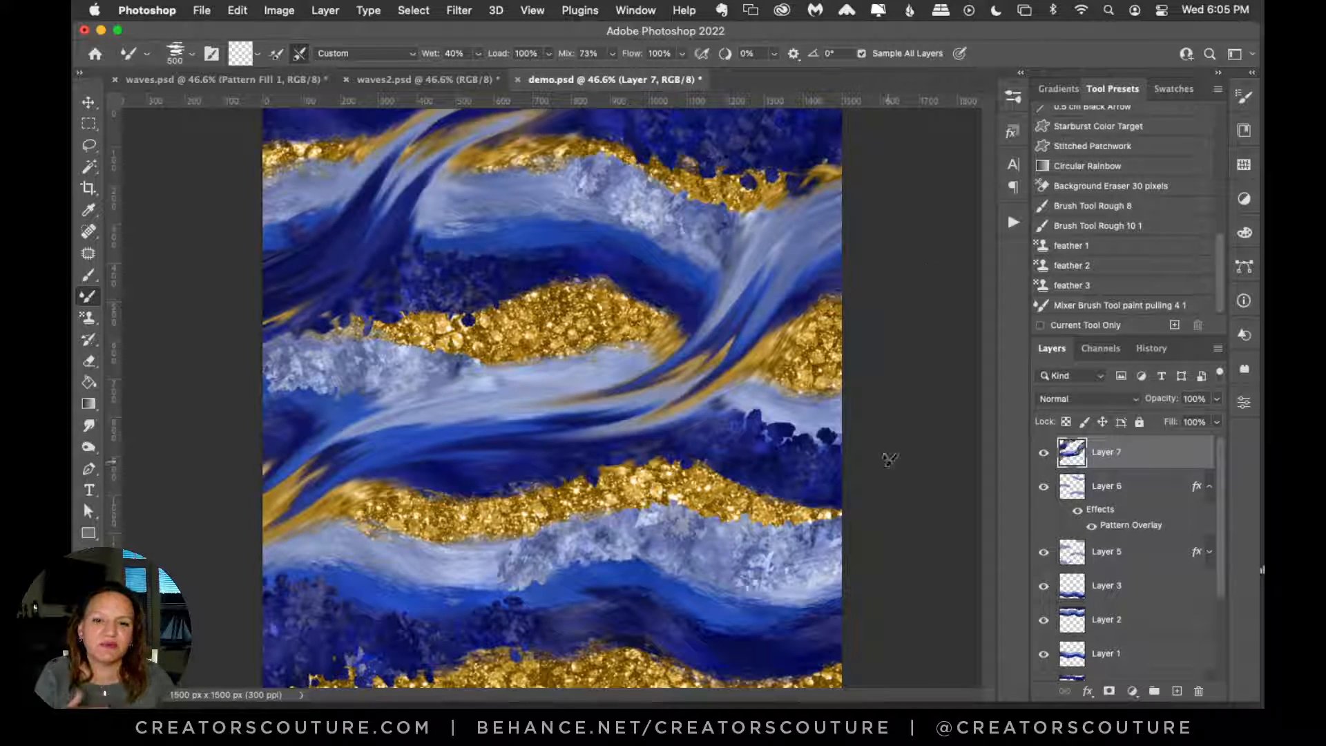
mouse_move(895, 456)
left_mouse_down()
mouse_move(680, 604)
mouse_move(352, 706)
left_mouse_up()
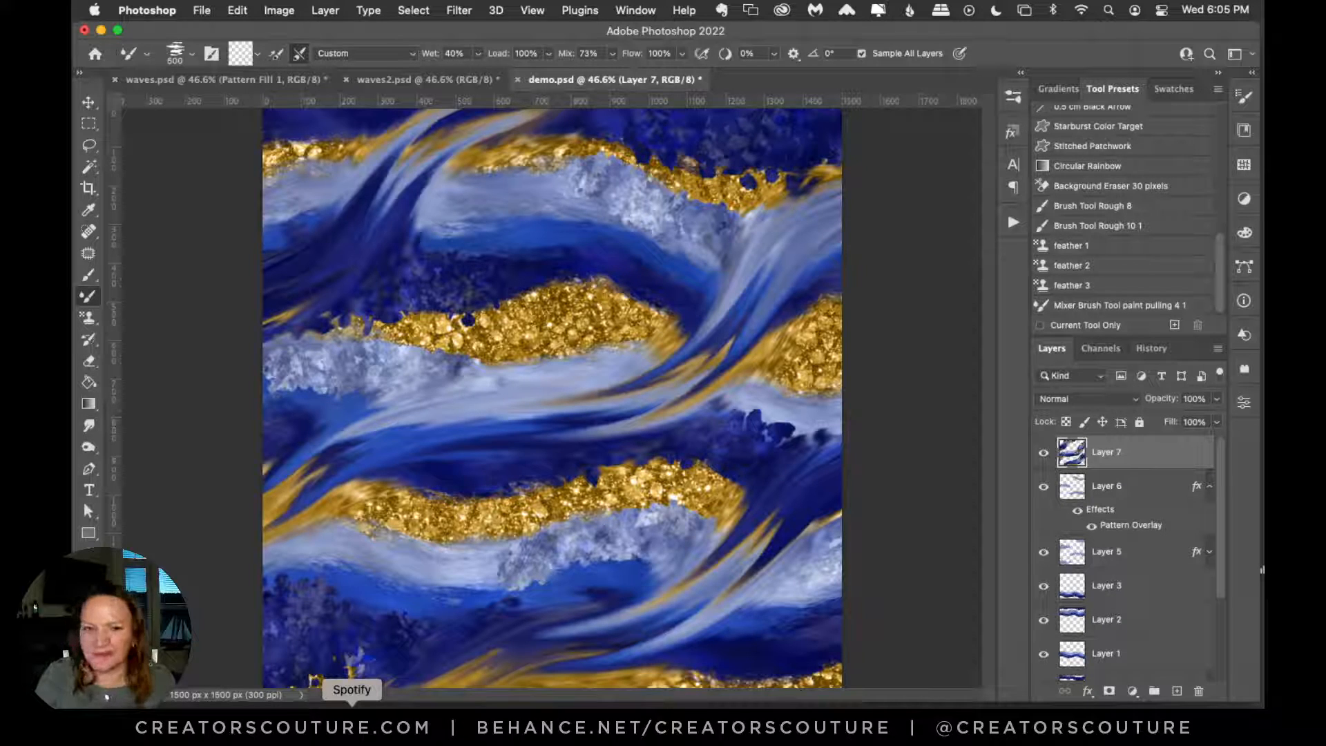
Step: Compare the artwork with and without the pulled strokes by toggling Layer 7's visibility, leaving it shown and nothing selected
key("super+a")
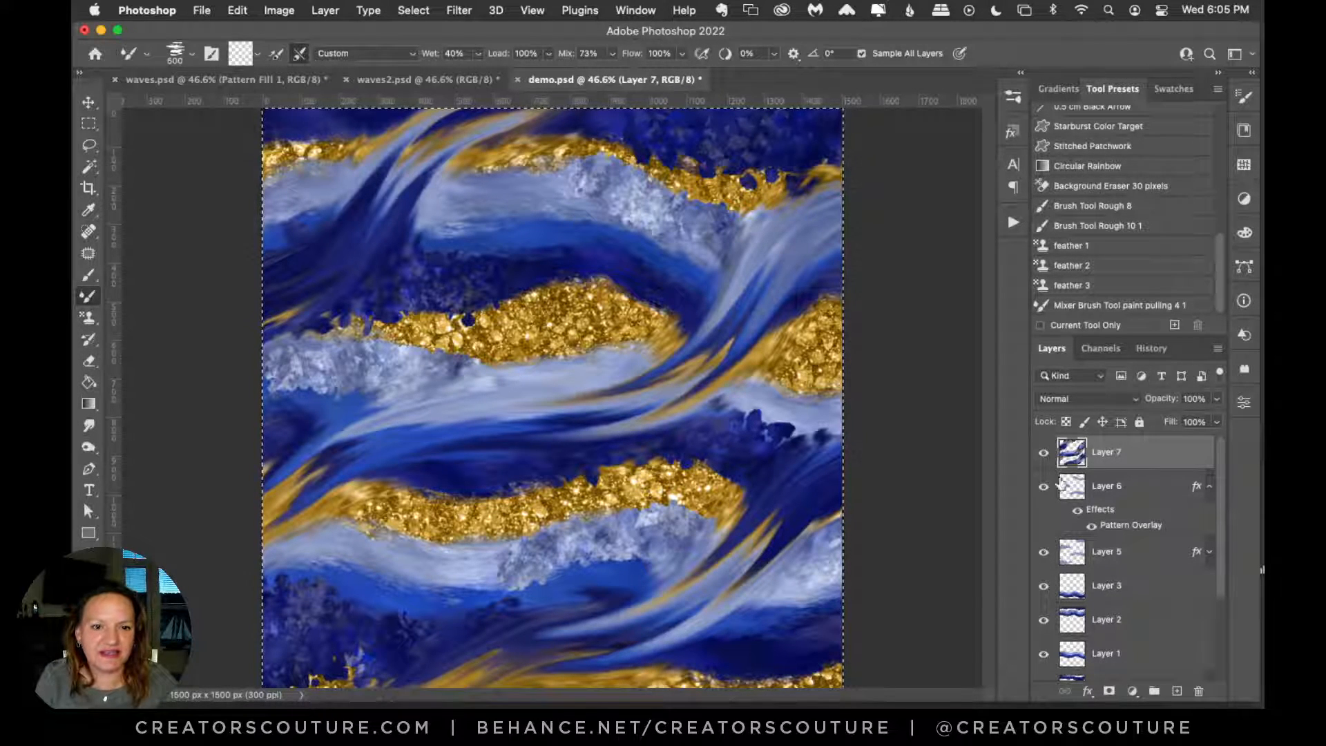
left_click(1044, 454)
left_click(1044, 453)
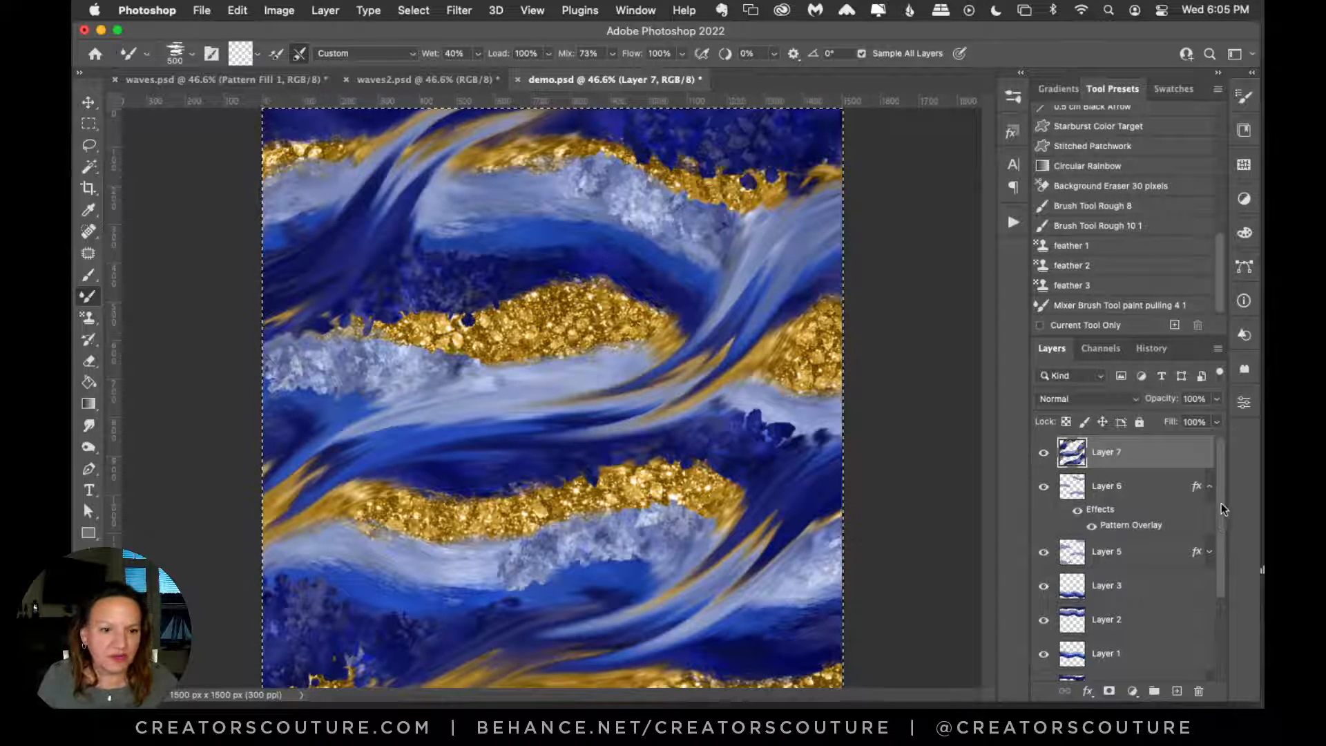
key("super+d")
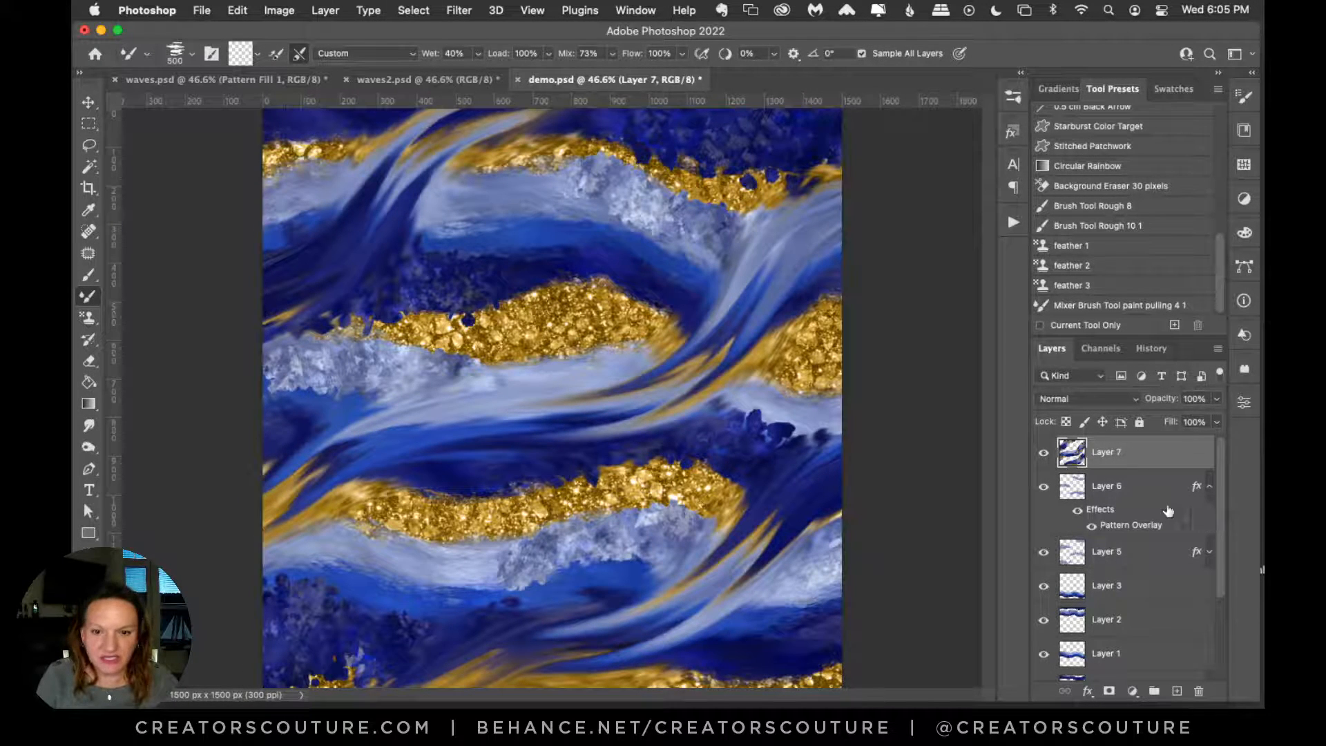
left_click(1045, 455)
left_click(1045, 455)
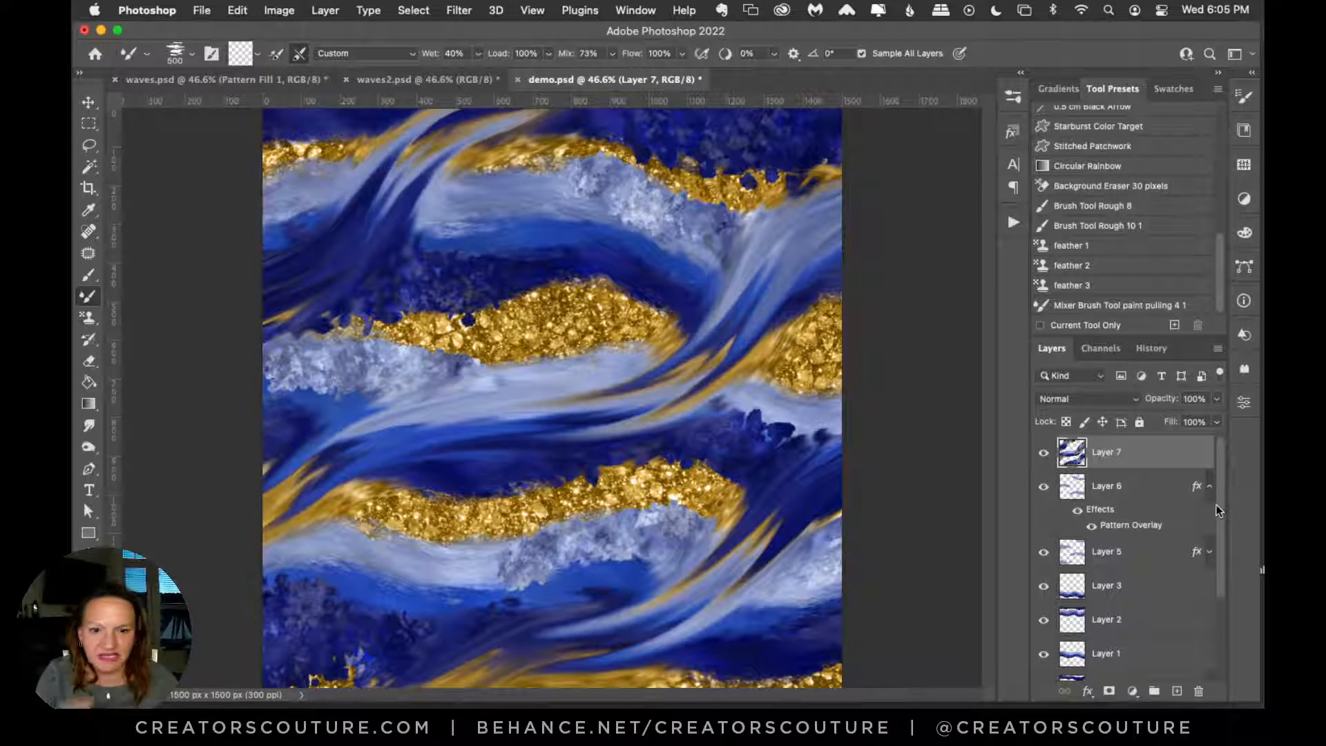
Step: Try the Gold 8 and Gold 17 styles from My Gold Essentials on Layer 4, and apply Gold 19
left_click_drag(1220, 503, 1214, 580)
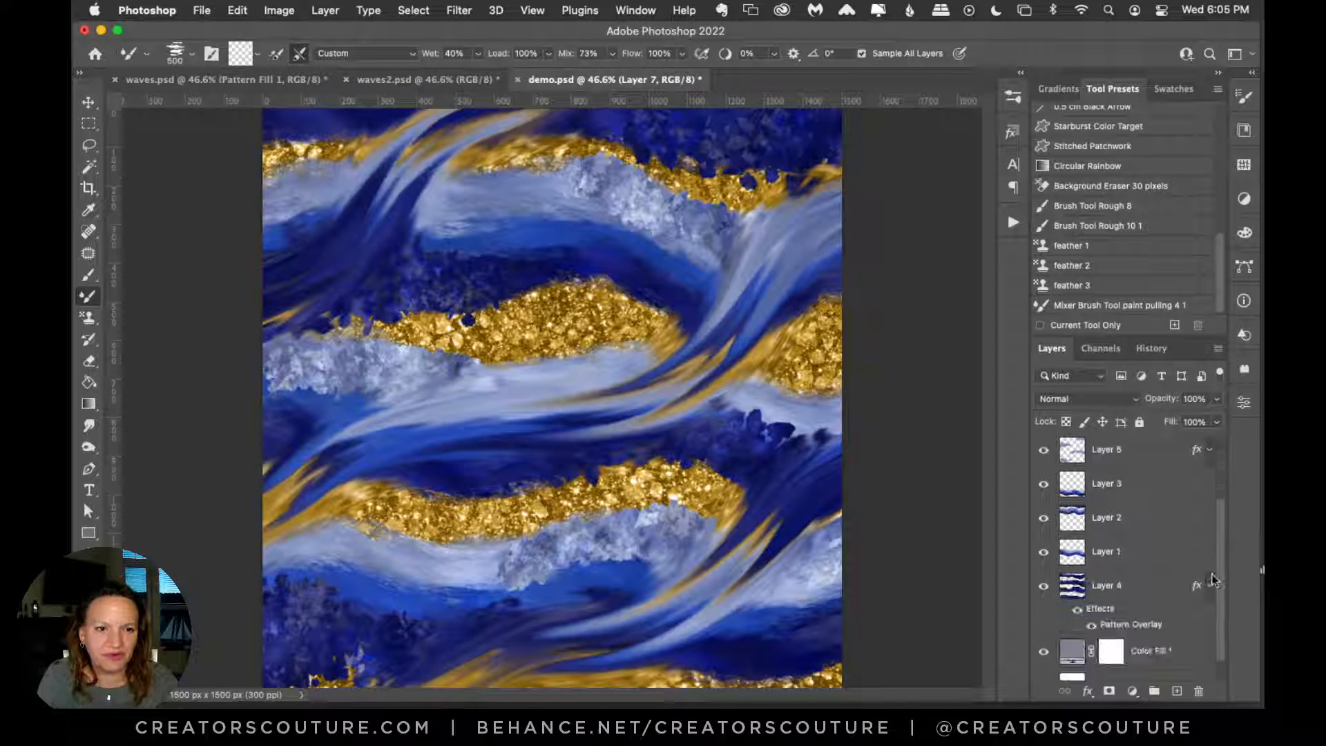
left_click(1127, 599)
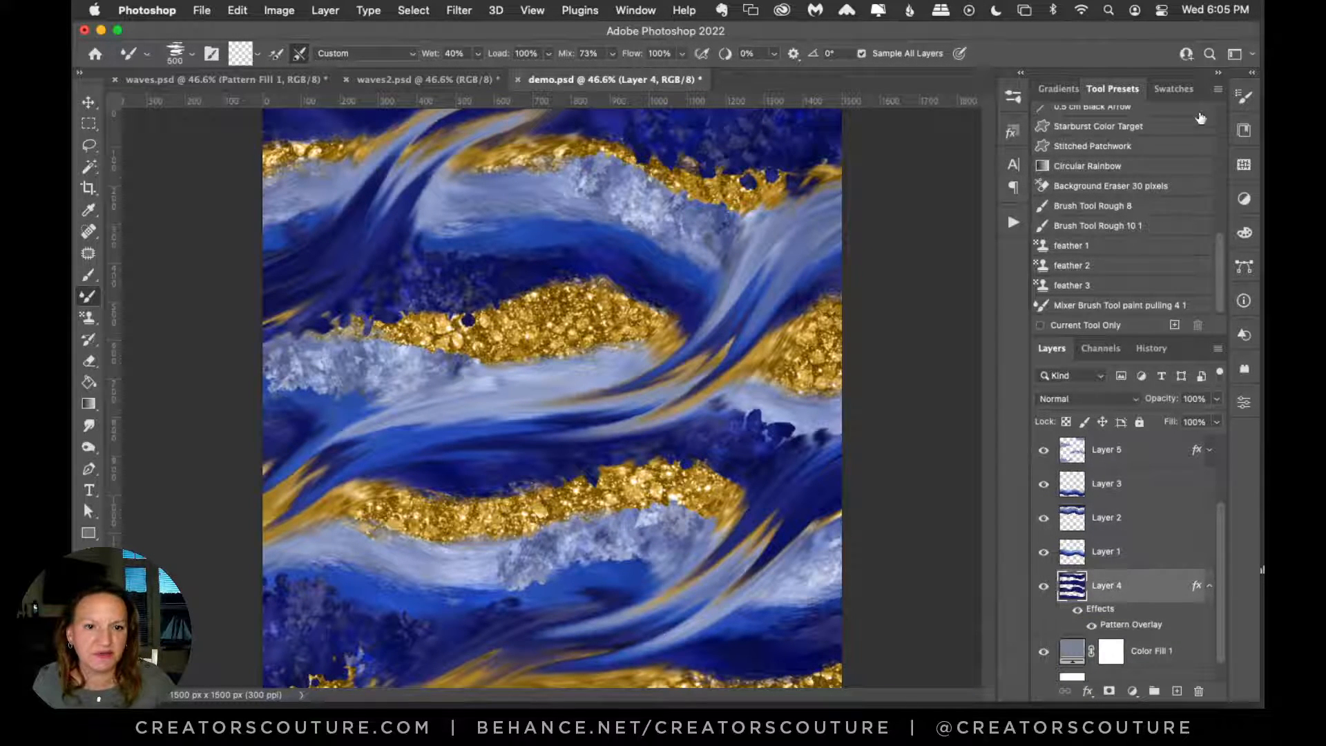
left_click(1245, 96)
left_click(1244, 128)
left_click(1243, 129)
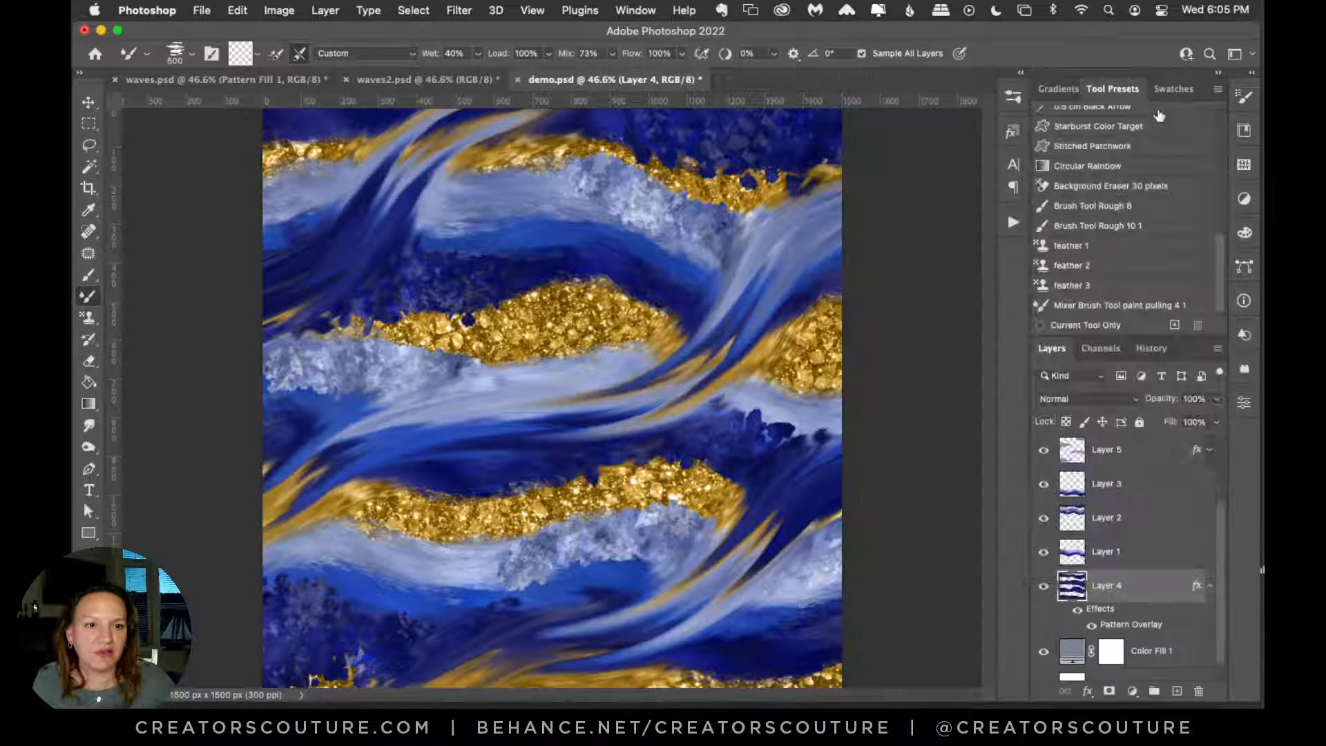
left_click(1013, 131)
left_click(868, 348)
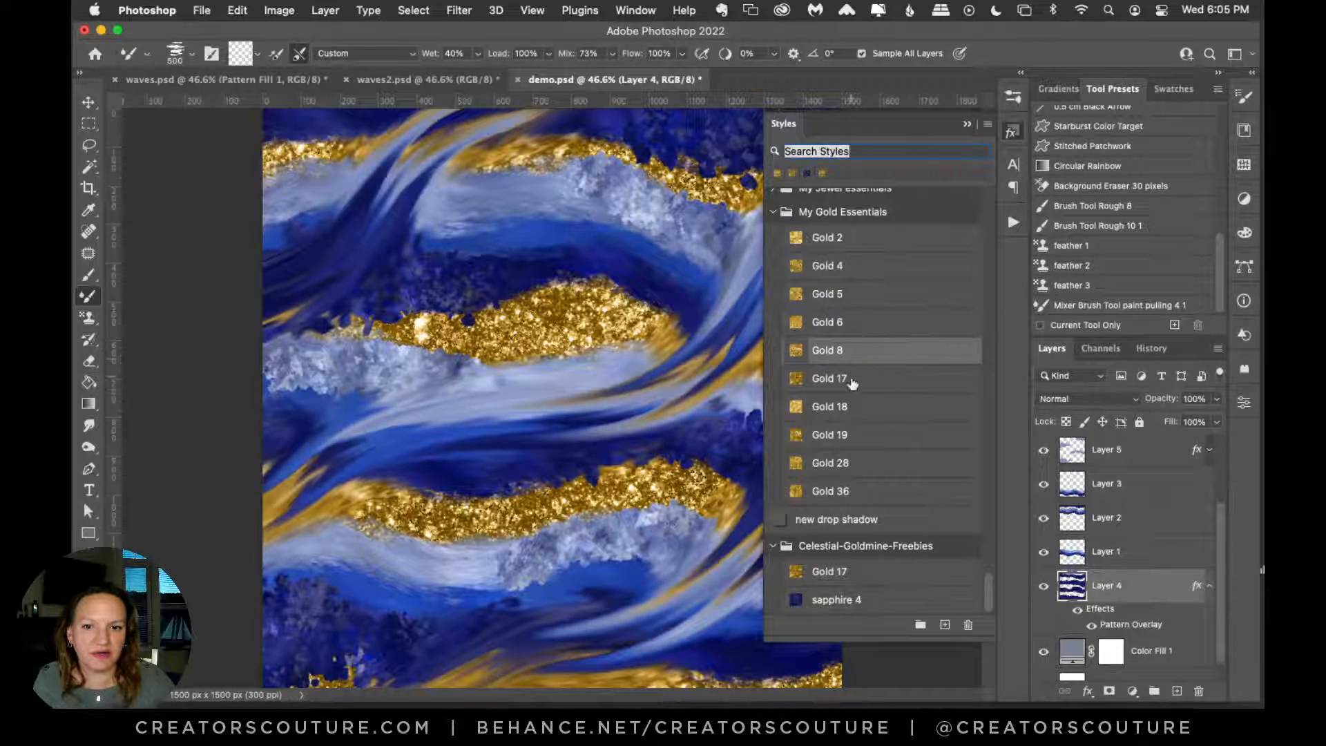
left_click(847, 380)
left_click(837, 438)
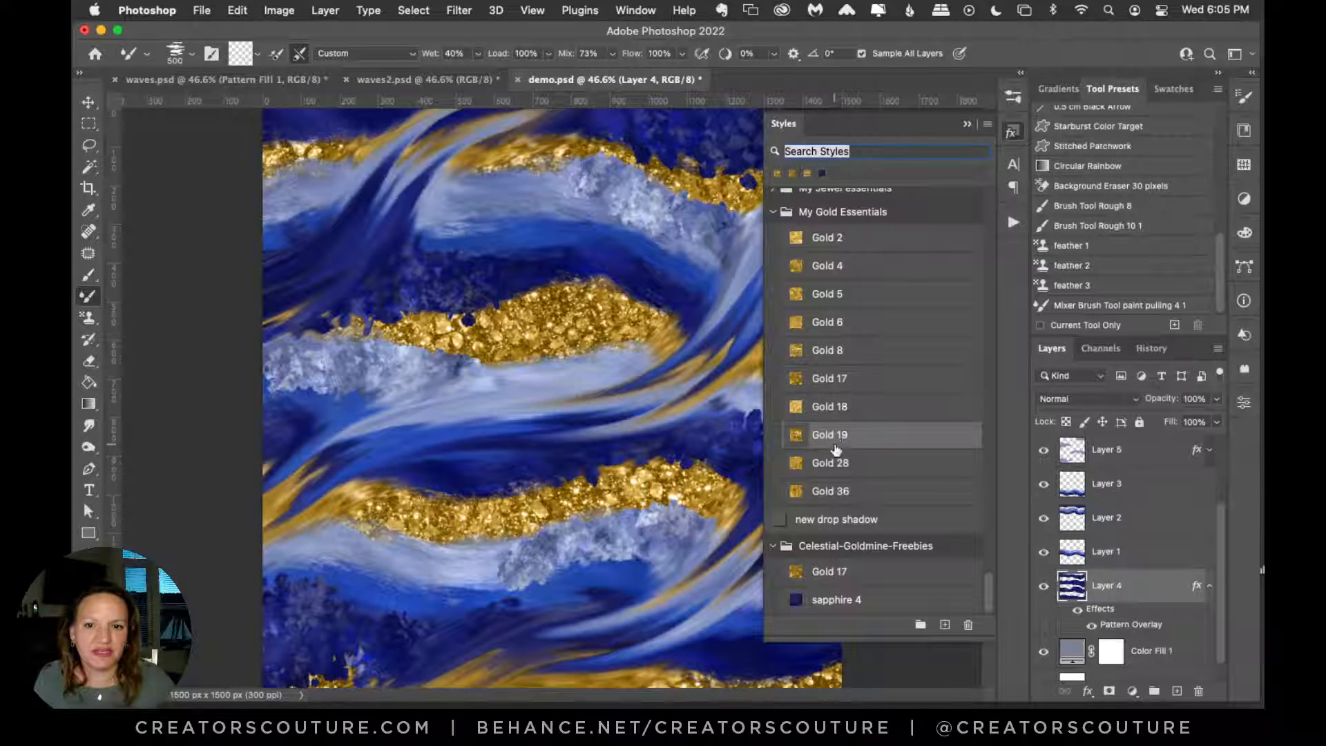
left_click(1012, 134)
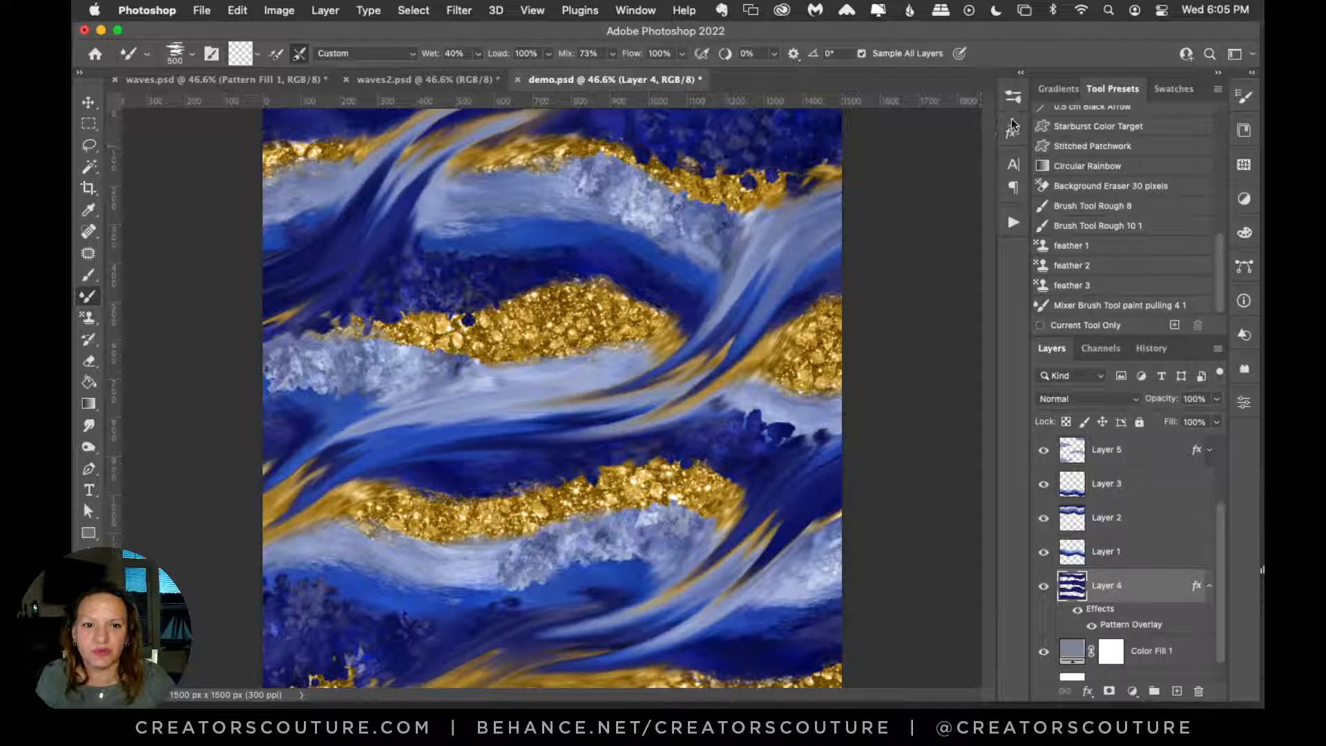
Step: Apply the Gold 28 style from My Gold Essentials to Layer 4
left_click(1013, 126)
left_click(900, 464)
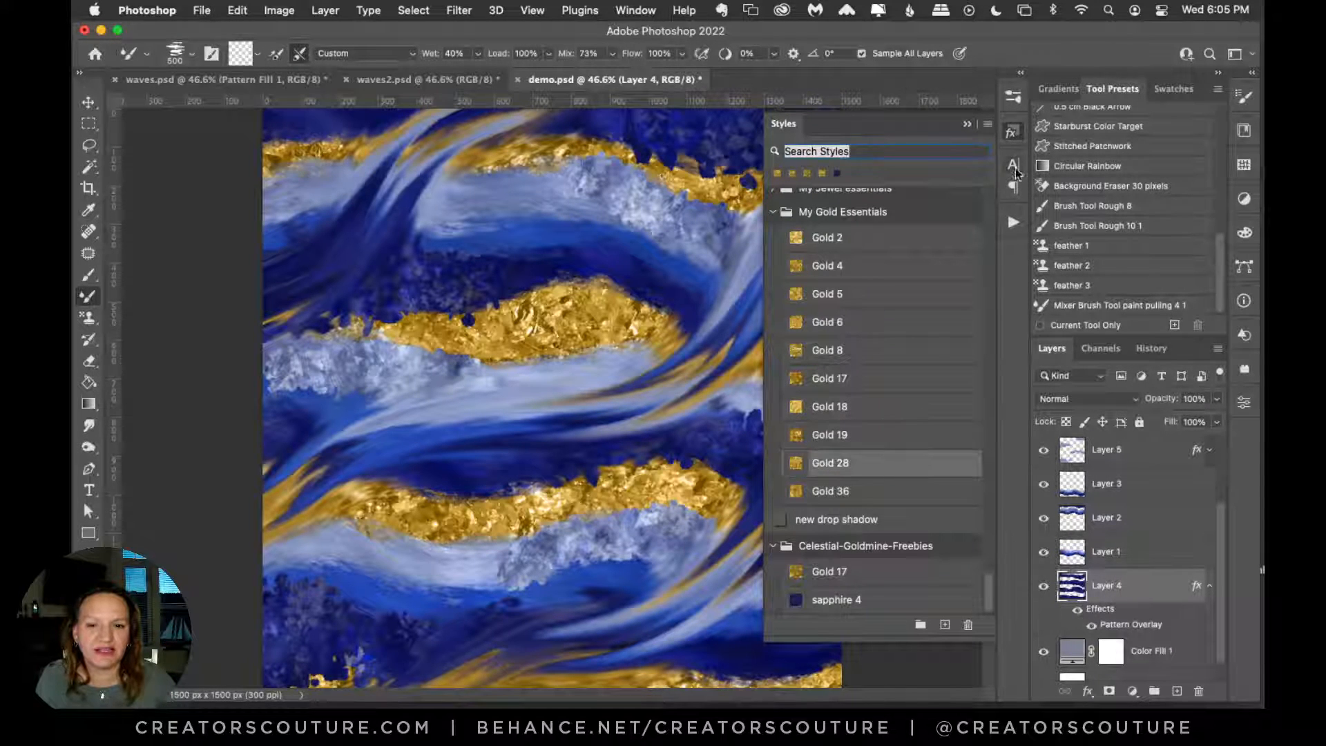
left_click(1013, 130)
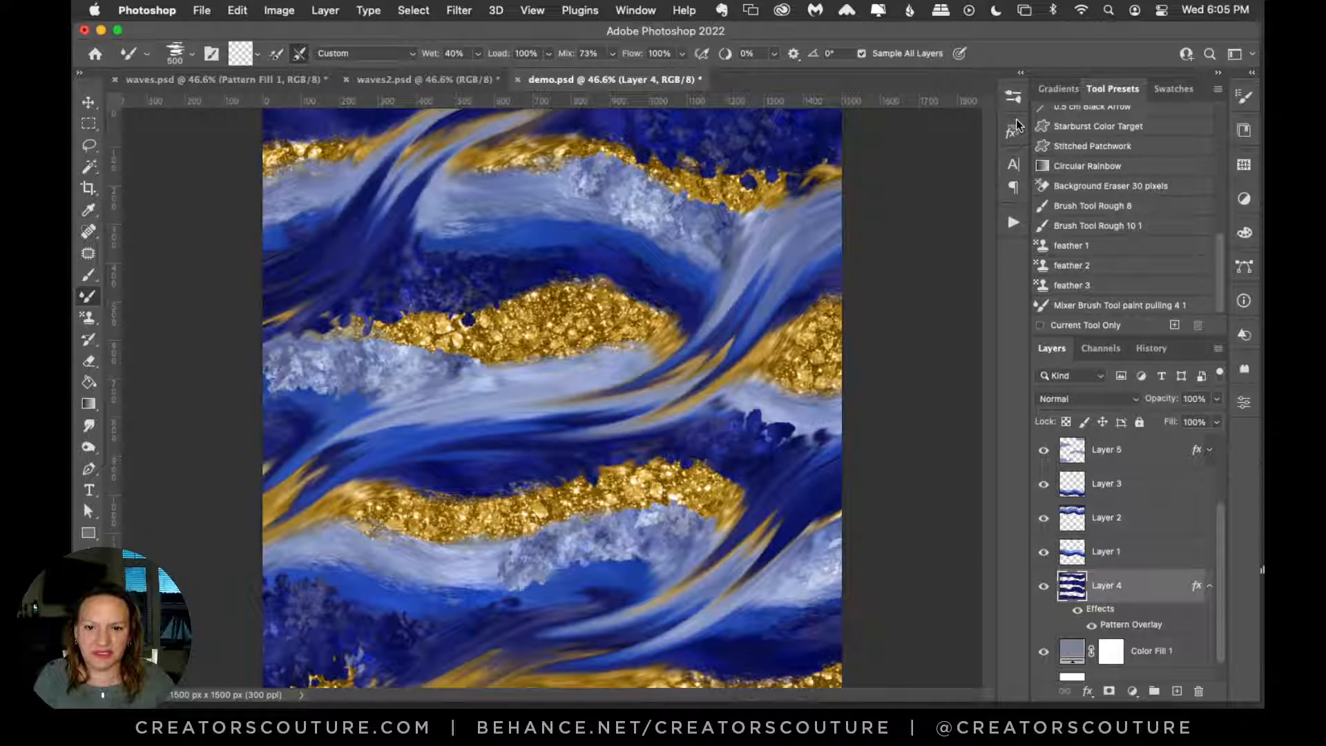
Step: Clear all the pulled strokes from Layer 7, keeping the empty layer active
left_click_drag(1221, 528, 1220, 428)
left_click(1154, 455)
key("super+a")
key("Delete")
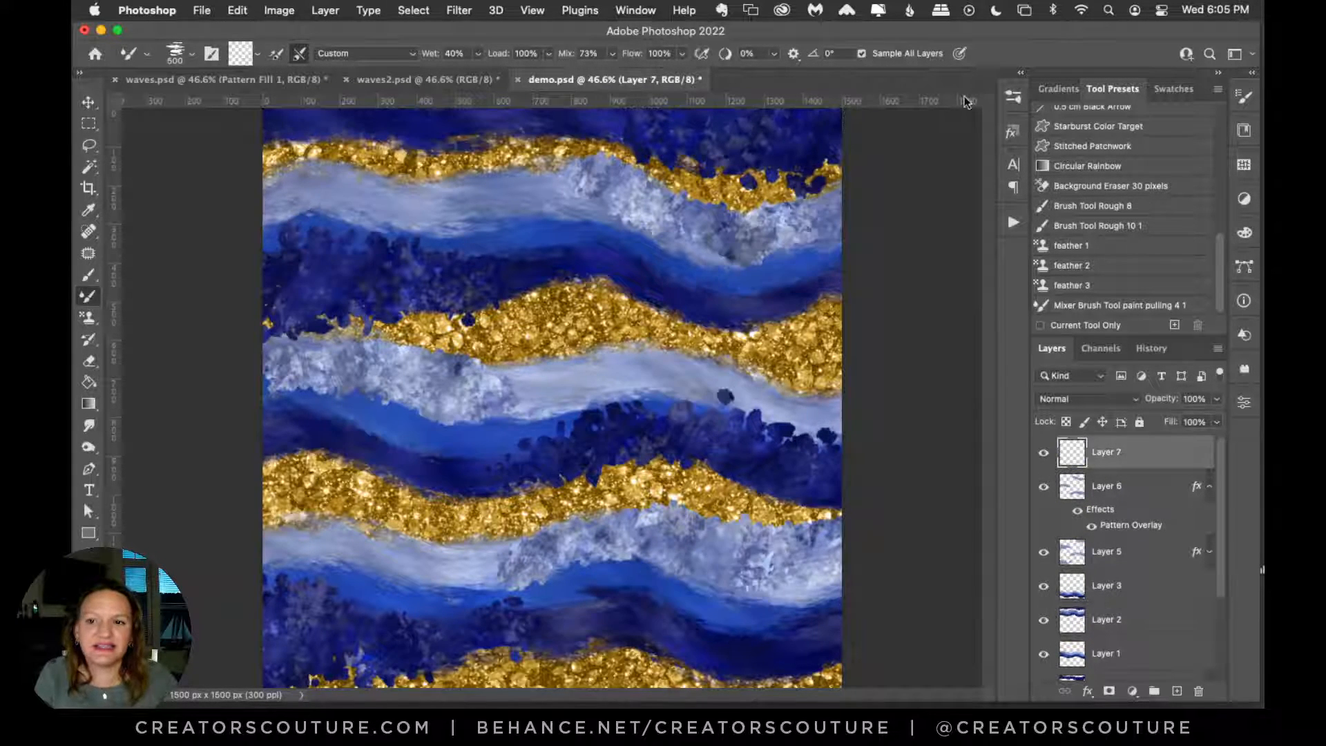
Step: Try the paint pulling 3 brush with Sample All Layers on: a long downward pull and a sideways pull on the artwork's left side, undoing each
left_click(1013, 95)
left_click(901, 401)
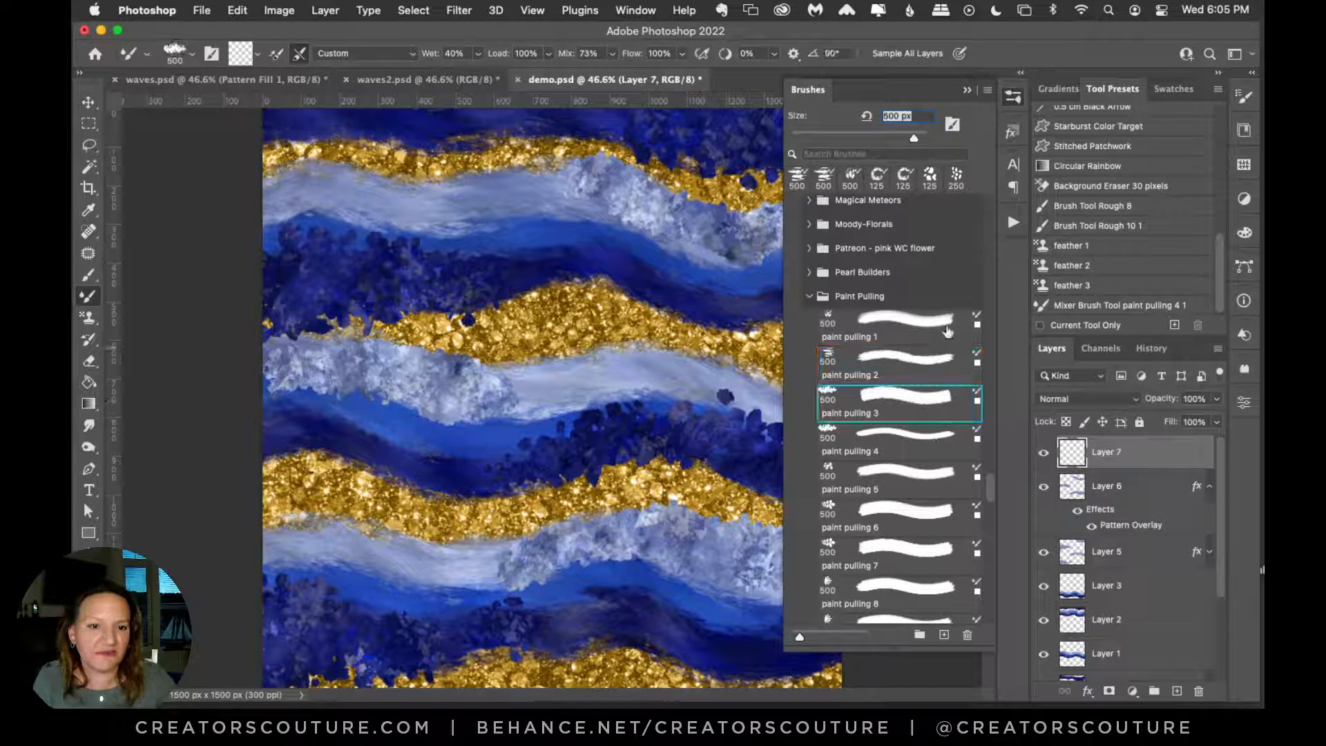
left_click(1012, 95)
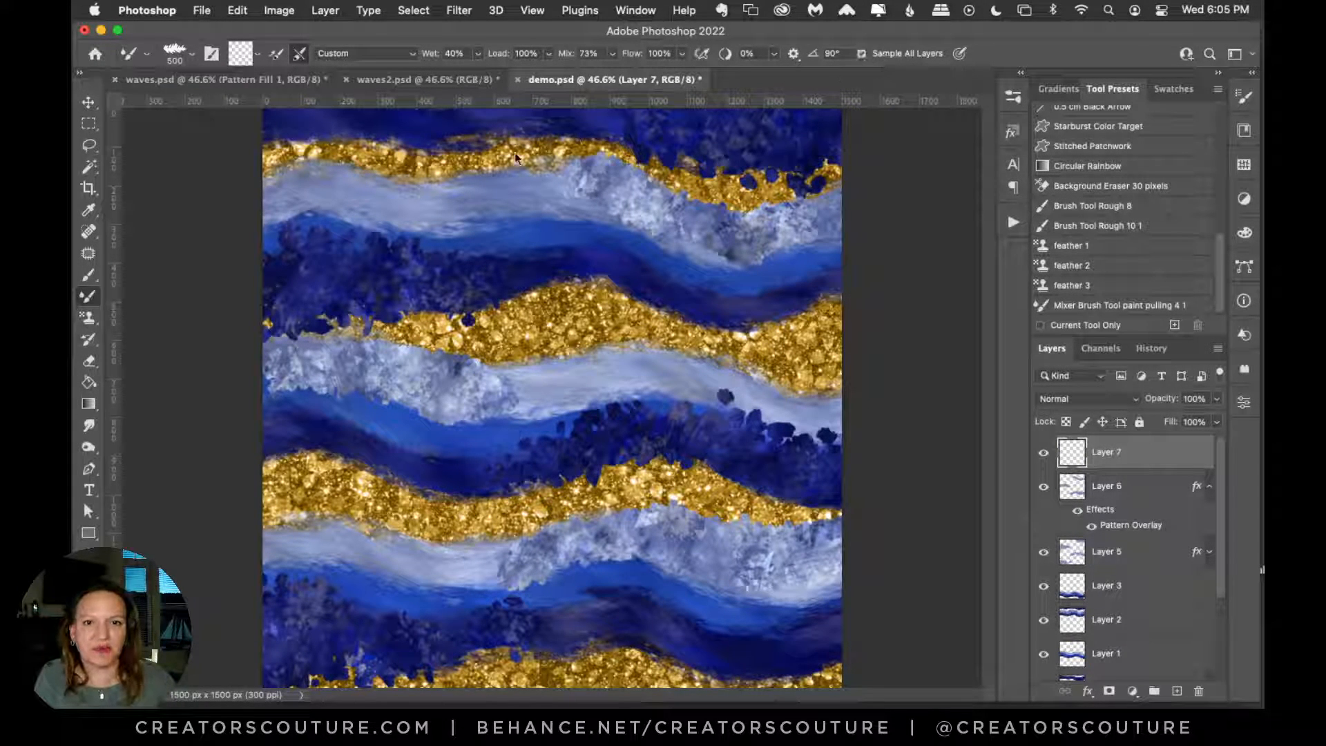
mouse_move(345, 148)
left_mouse_down()
mouse_move(388, 268)
mouse_move(371, 419)
mouse_move(388, 503)
mouse_move(442, 608)
left_mouse_up()
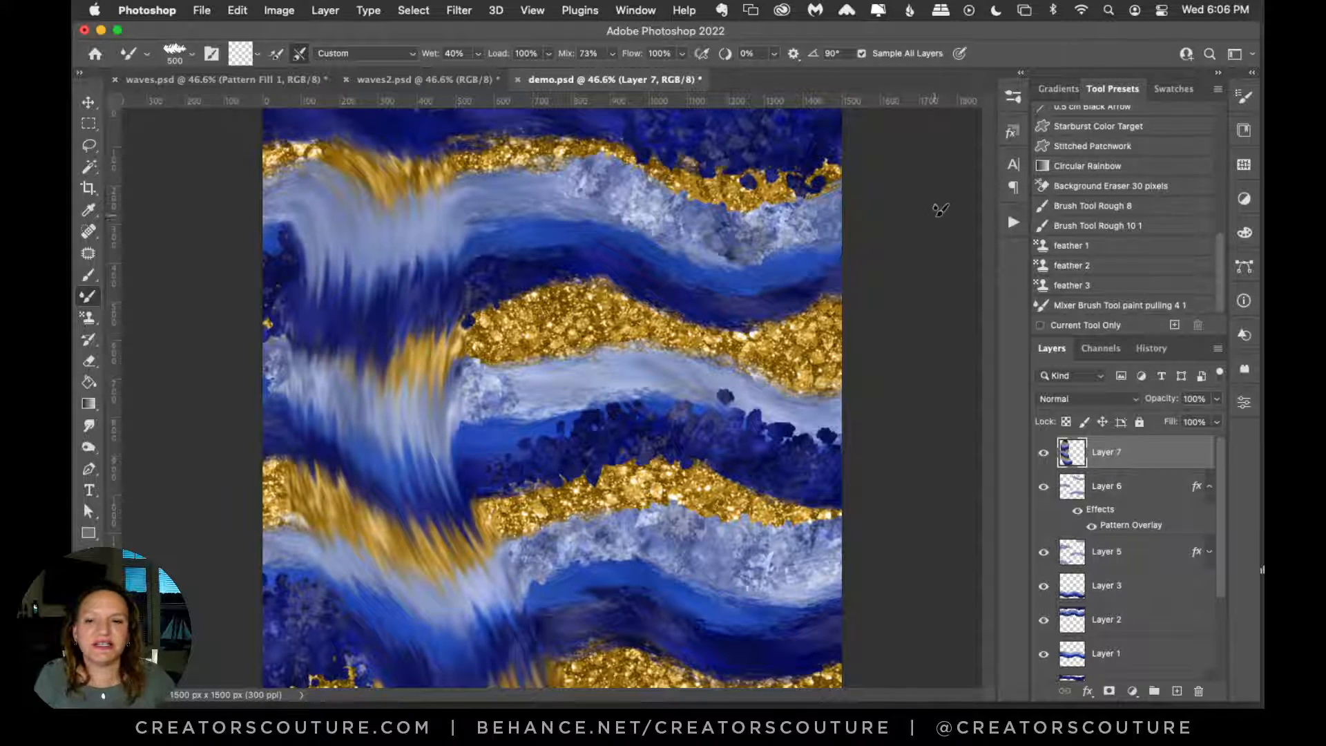
key("super+z")
left_click_drag(266, 224, 452, 221)
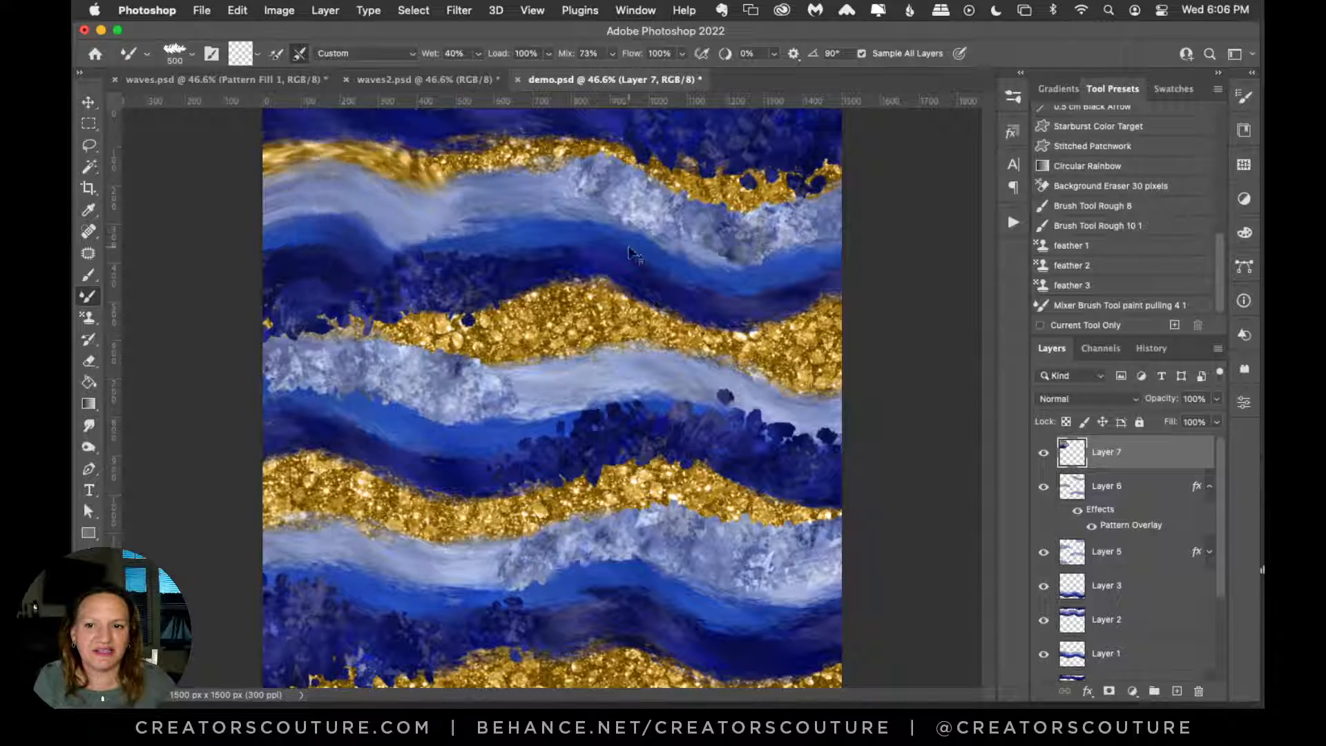
key("super+z")
Step: Try short vertical pulls with paint pulling 3 on the upper-right and middle-left gold bands, undoing each stroke
mouse_move(703, 216)
left_mouse_down()
mouse_move(701, 179)
mouse_move(691, 190)
mouse_move(719, 145)
left_mouse_up()
key("super+z")
left_click_drag(692, 236, 710, 275)
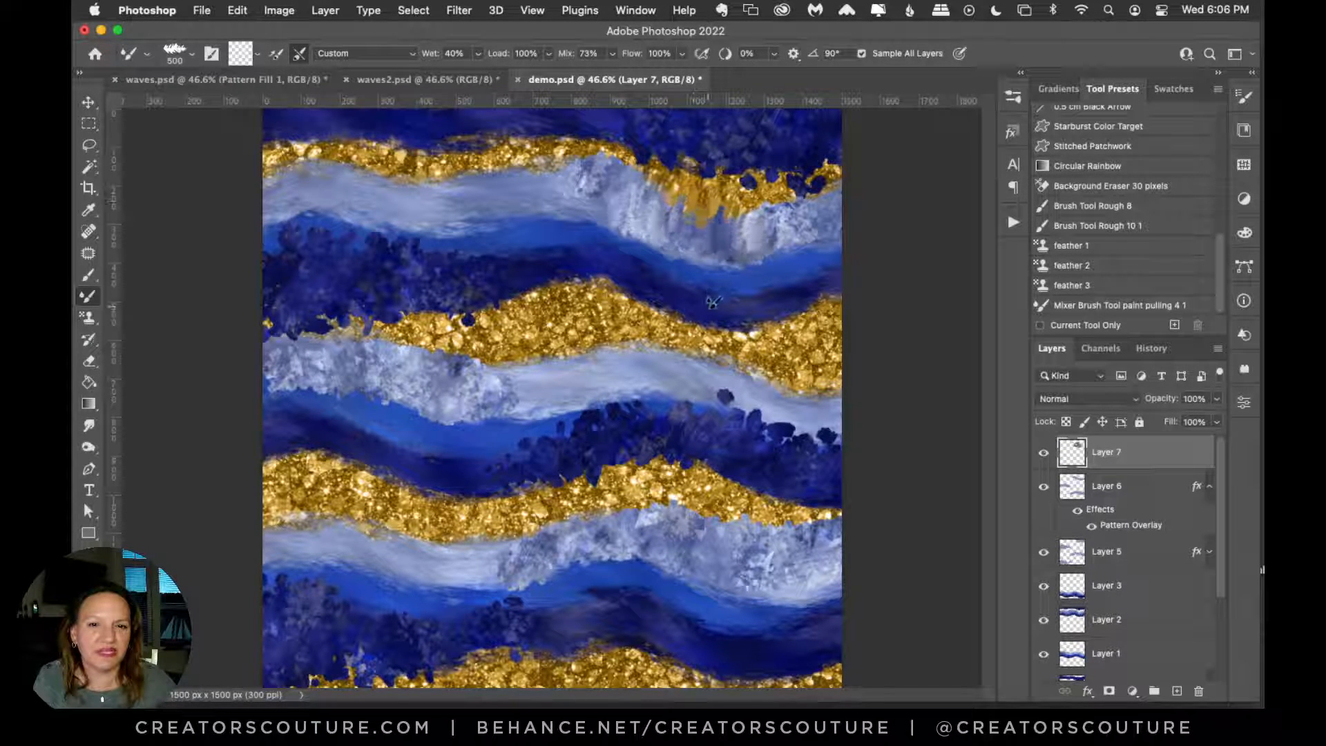
key("super+z")
left_click_drag(696, 178, 706, 143)
key("super+z")
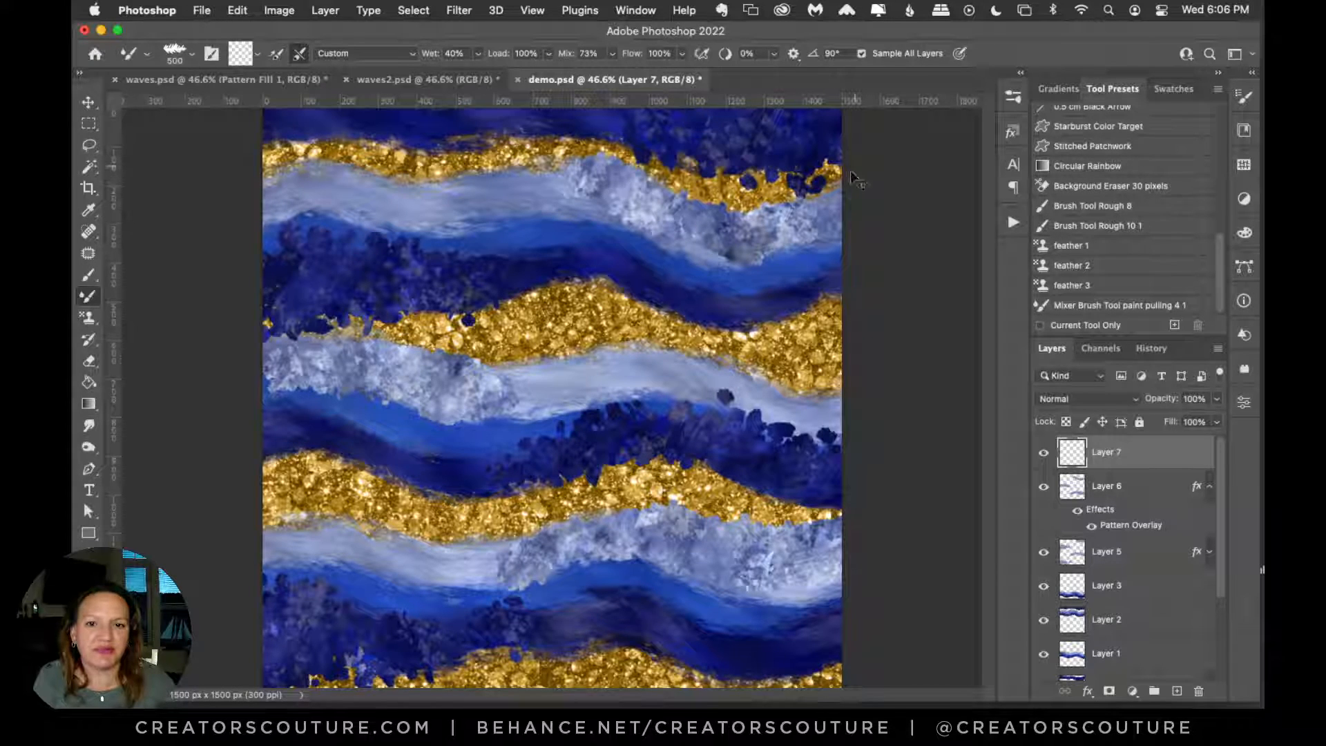
left_click_drag(449, 331, 446, 247)
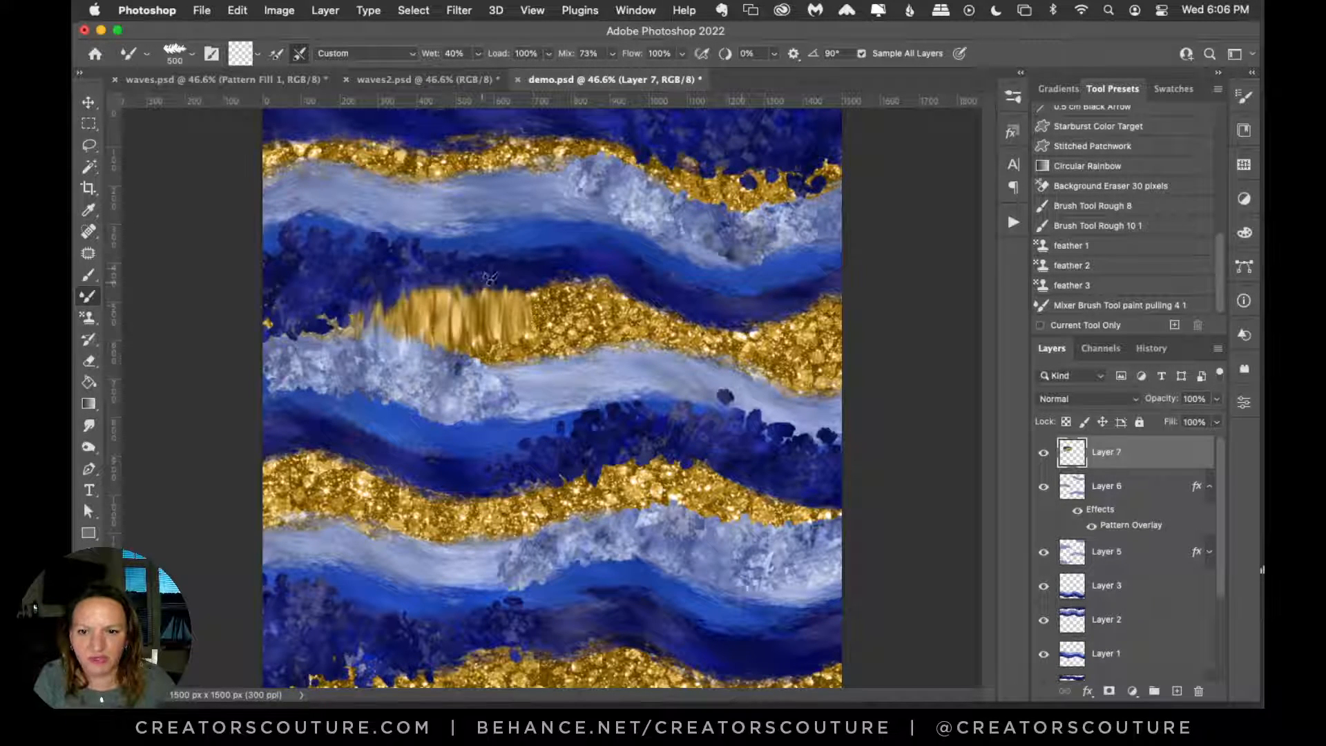
key("super+z")
Step: Try short upward pulls with the paint pulling 4 brush, sampling all layers, on the middle-right and upper-right gold bands, undoing each
left_click(1013, 97)
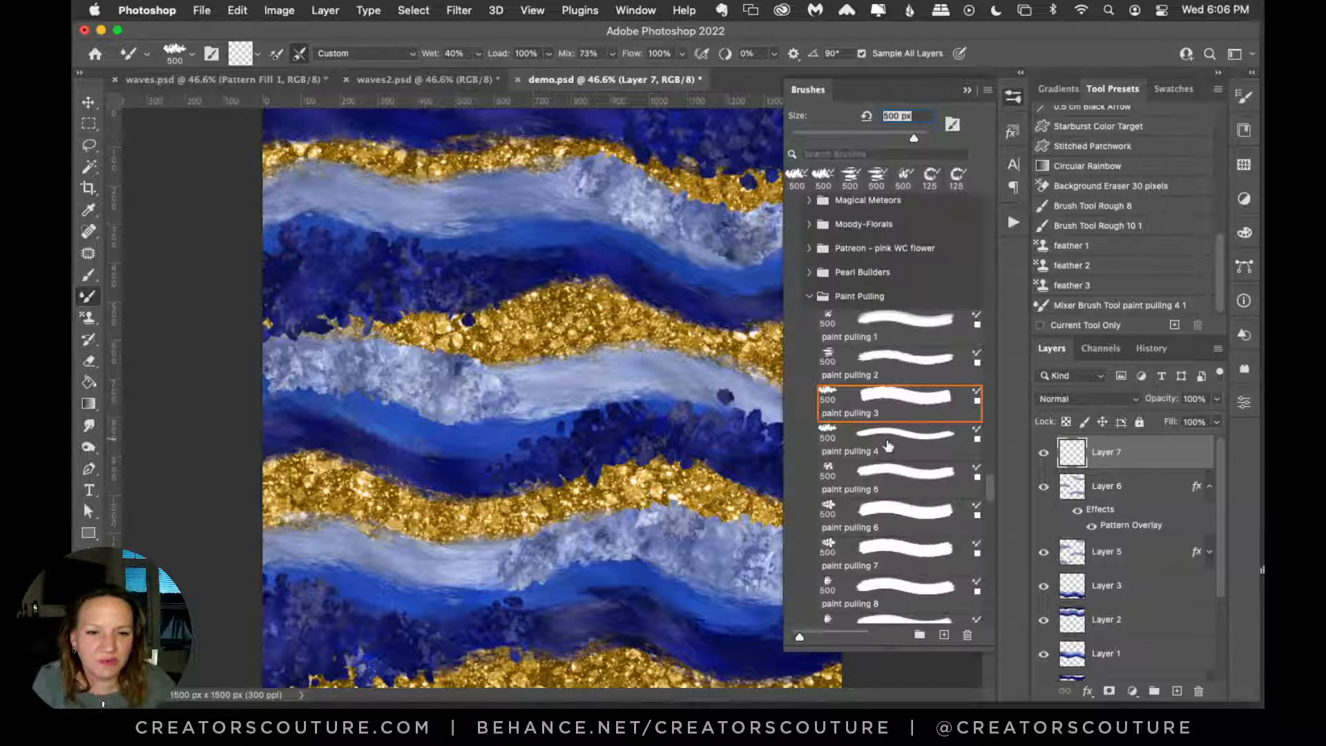
left_click(888, 444)
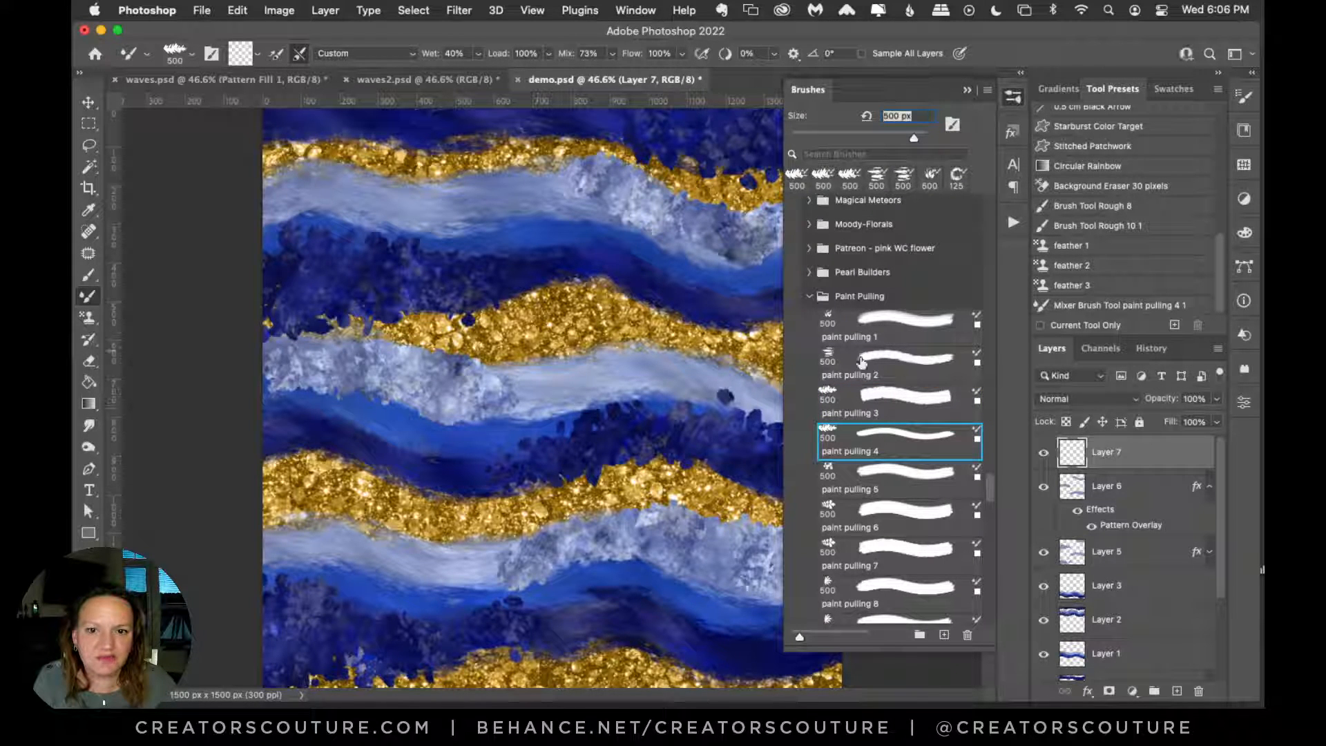
left_click(1013, 97)
left_click_drag(751, 342, 758, 264)
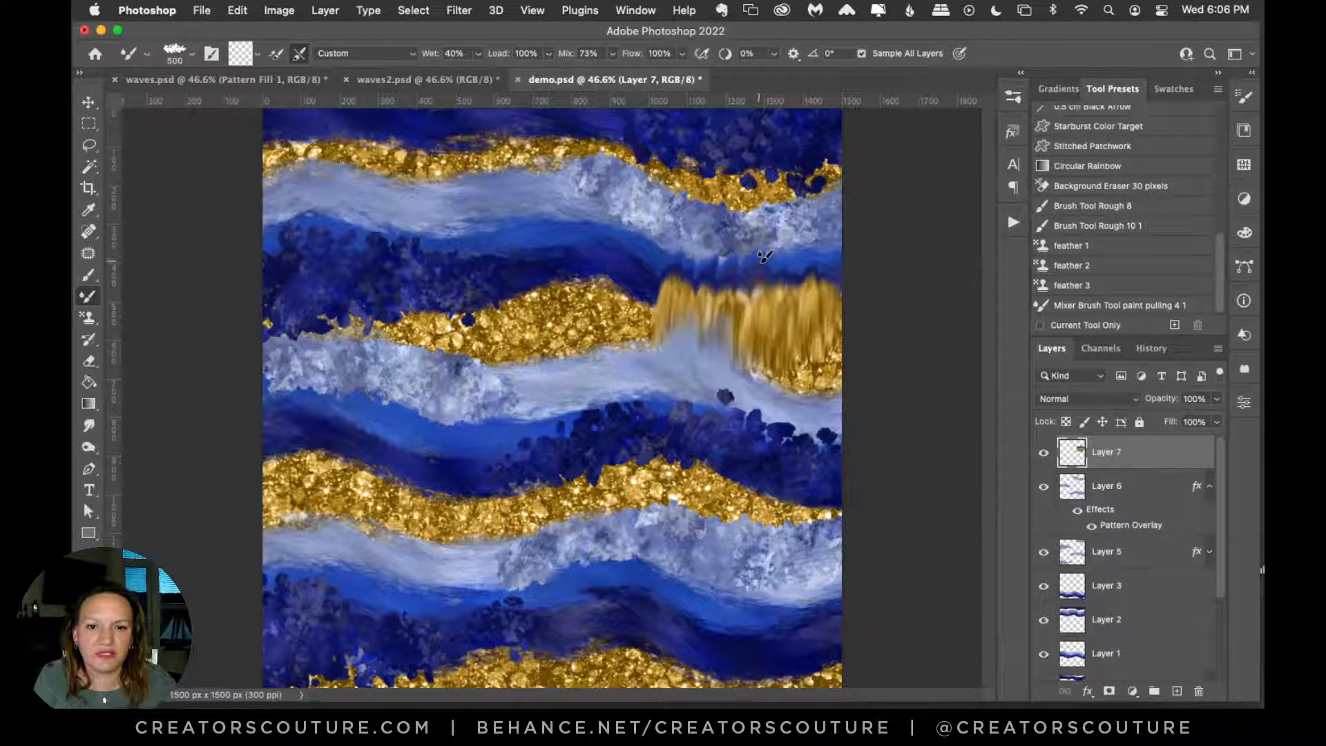
key("super+z")
left_click_drag(702, 193, 702, 129)
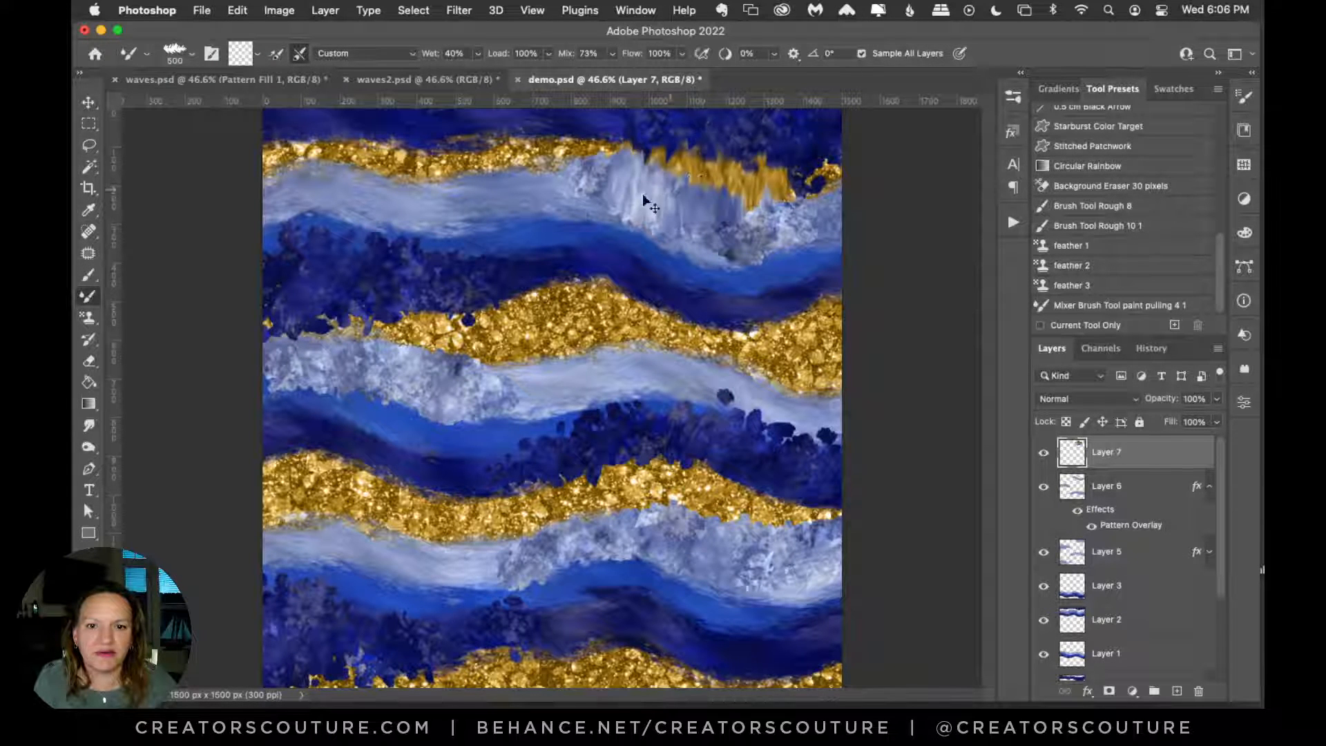
key("super+z")
Step: Try long paint pulling 4 strokes downward, diagonally across and in a vertical S-curve, removing each from Layer 7
mouse_move(392, 152)
left_mouse_down()
mouse_move(377, 352)
mouse_move(386, 477)
mouse_move(415, 511)
left_mouse_up()
key("super+z")
mouse_move(235, 269)
left_mouse_down()
mouse_move(316, 299)
mouse_move(403, 246)
mouse_move(492, 252)
mouse_move(545, 279)
mouse_move(646, 385)
mouse_move(846, 422)
left_mouse_up()
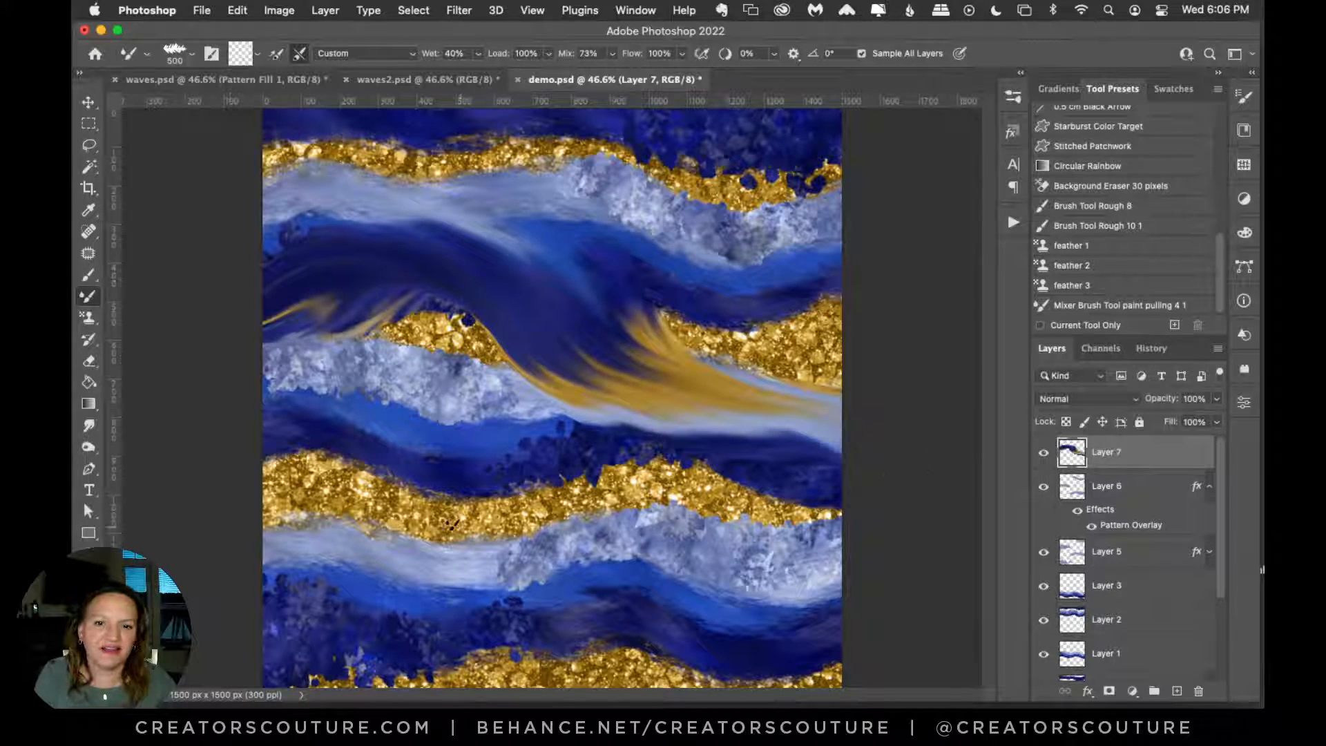
key("super+z")
mouse_move(417, 145)
left_mouse_down()
mouse_move(387, 201)
mouse_move(484, 470)
mouse_move(434, 628)
mouse_move(511, 688)
left_mouse_up()
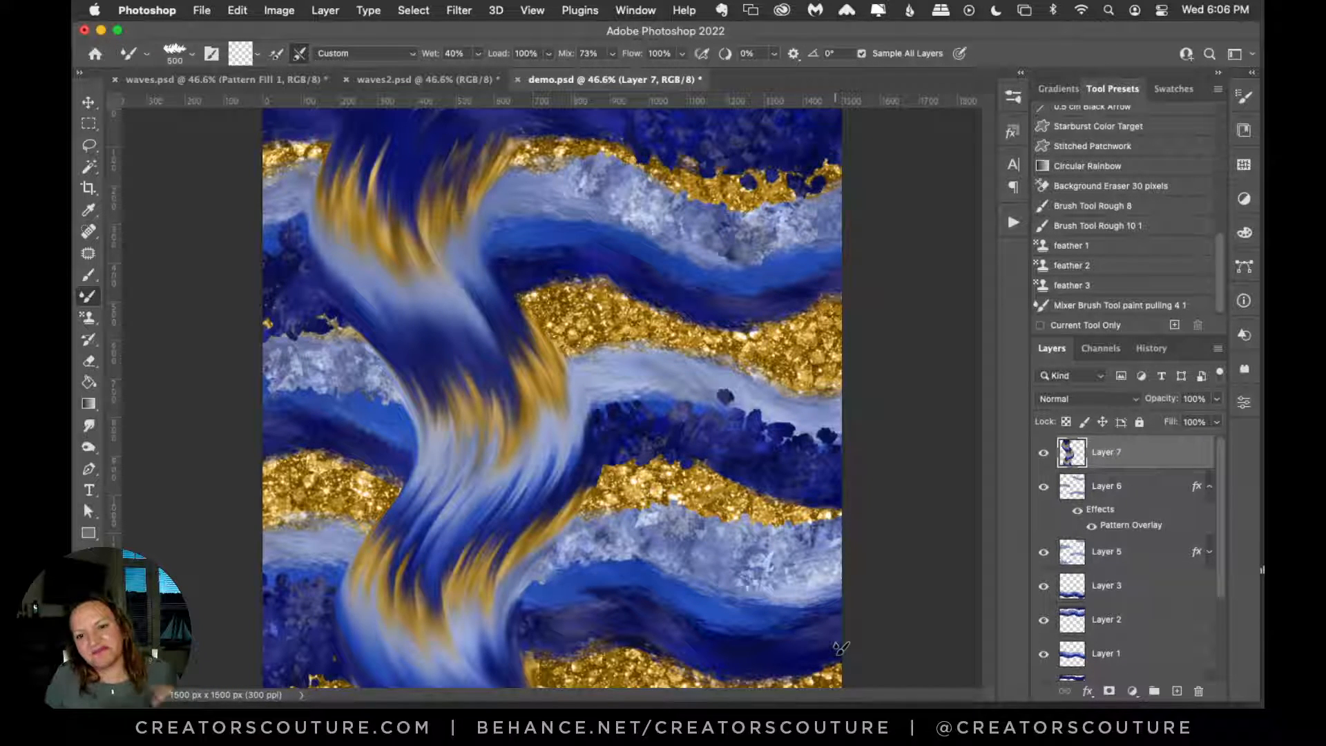
key("super+a")
key("super+x")
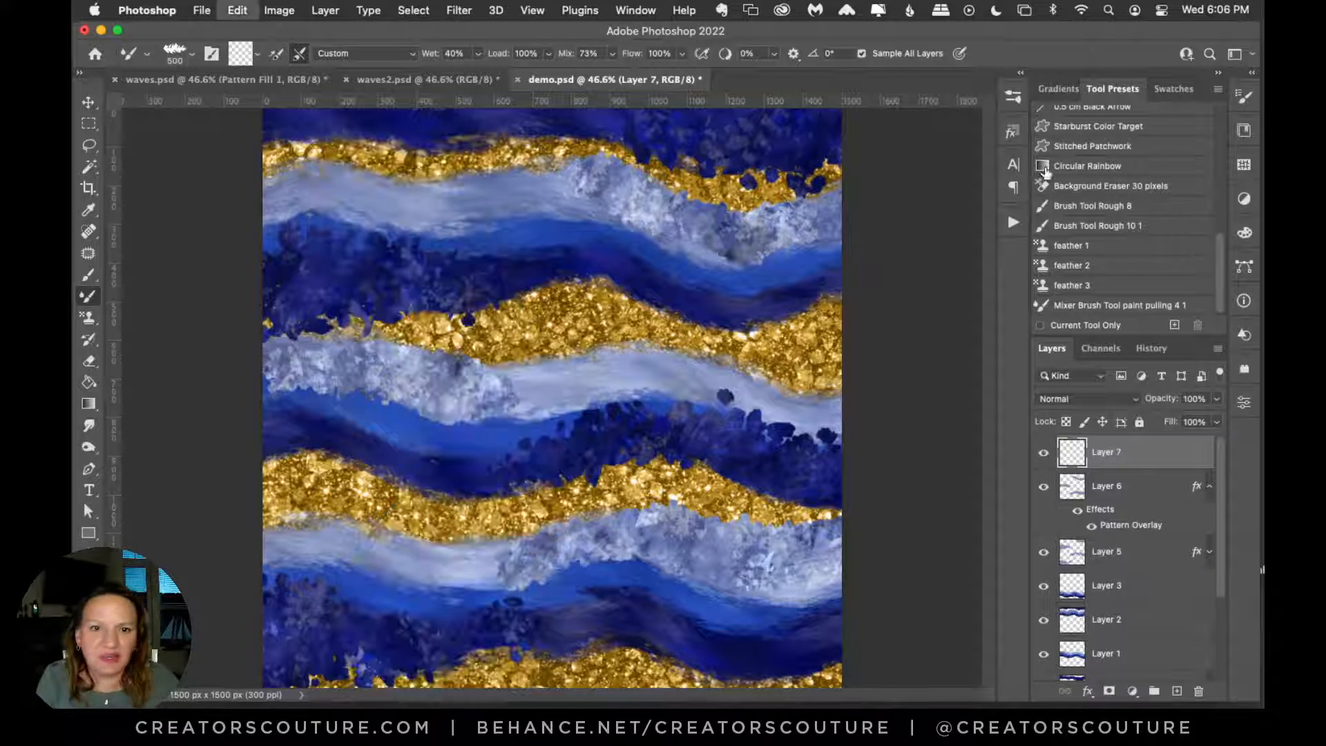
Step: Try a long wavy downward pull with the paint pulling 5 brush and Sample All Layers on, and undo it
left_click(1015, 99)
left_click(904, 484)
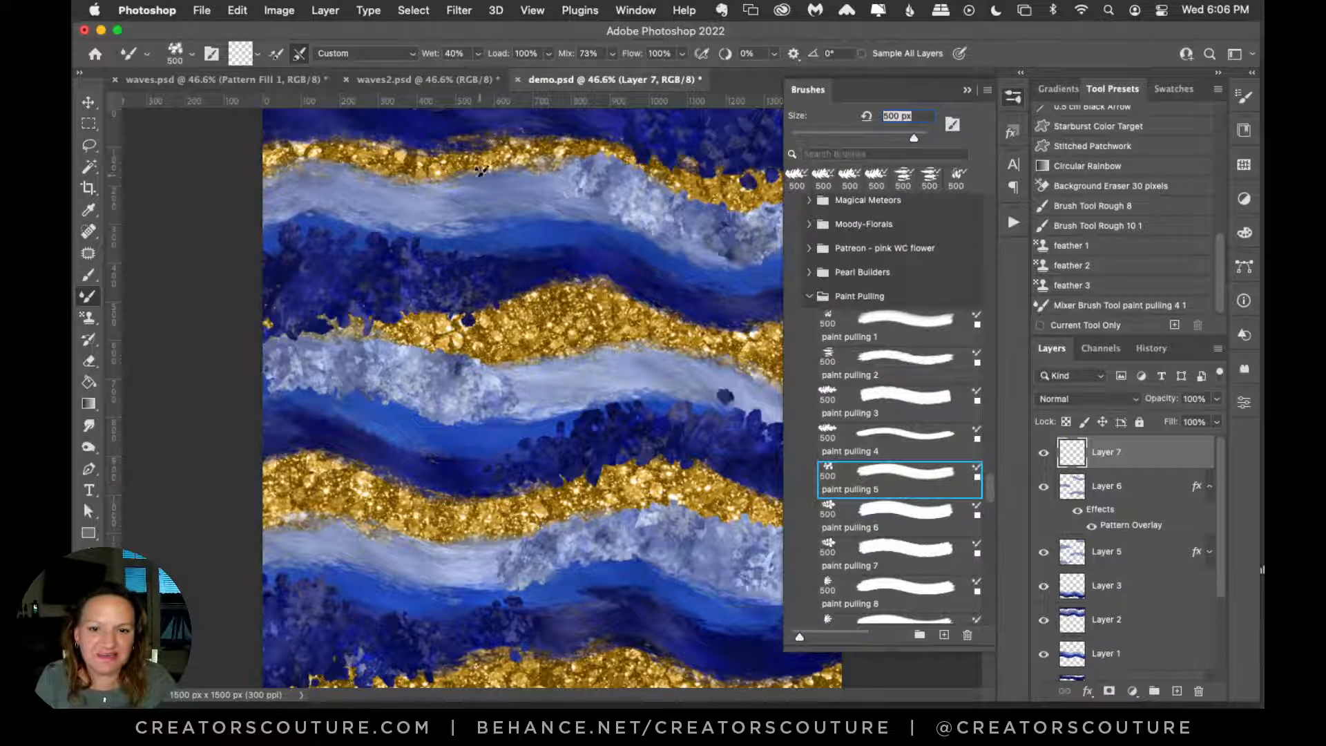
left_click(905, 53)
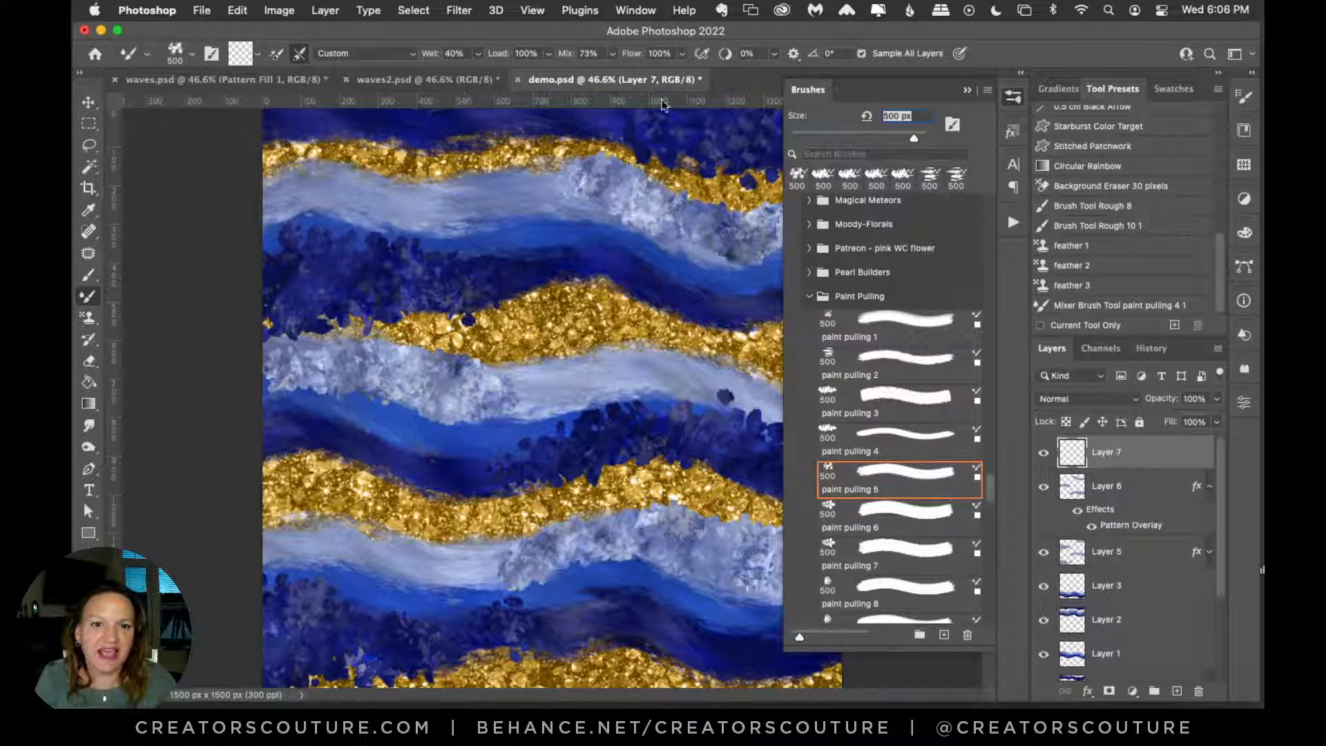
mouse_move(401, 142)
left_mouse_down()
mouse_move(439, 214)
mouse_move(399, 379)
mouse_move(406, 478)
mouse_move(518, 657)
left_mouse_up()
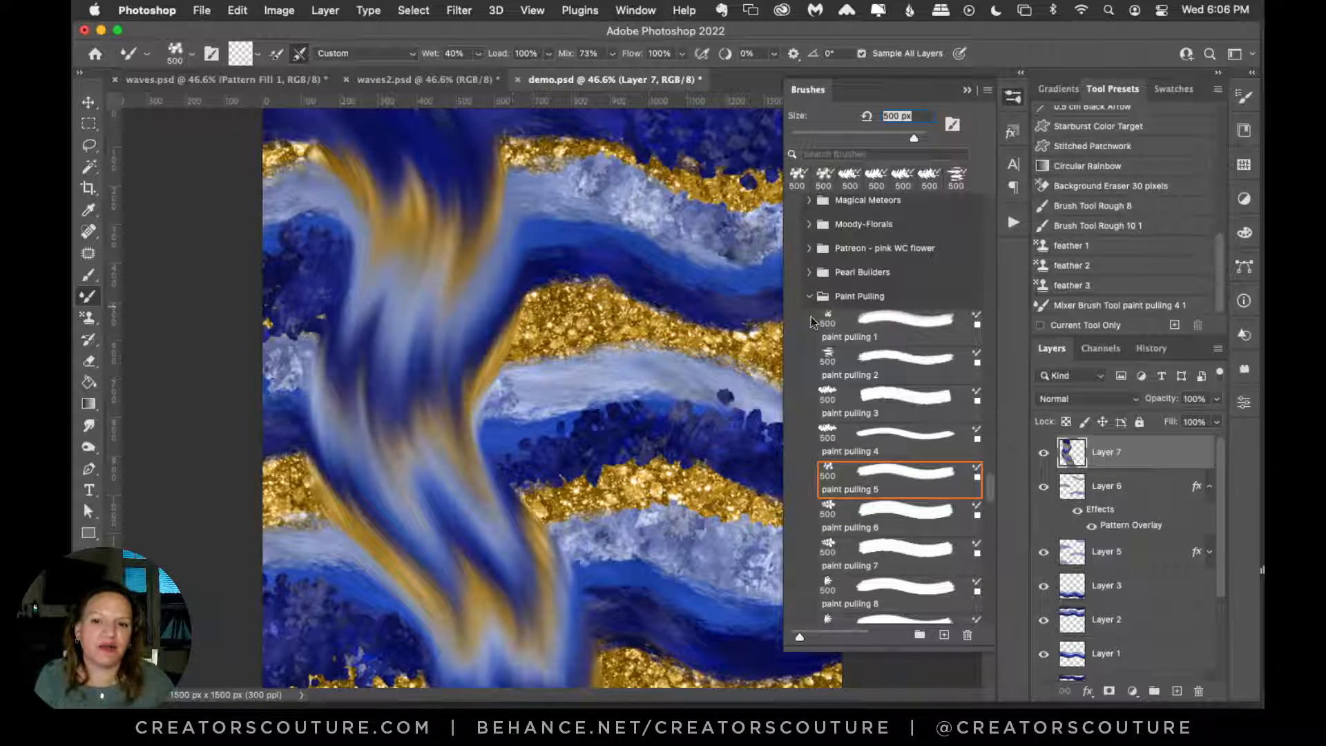
key("super+z")
Step: Try one full-height wavy pull each with the paint pulling 6 and paint pulling 7 brushes, sampling all layers and undoing both
left_click(898, 515)
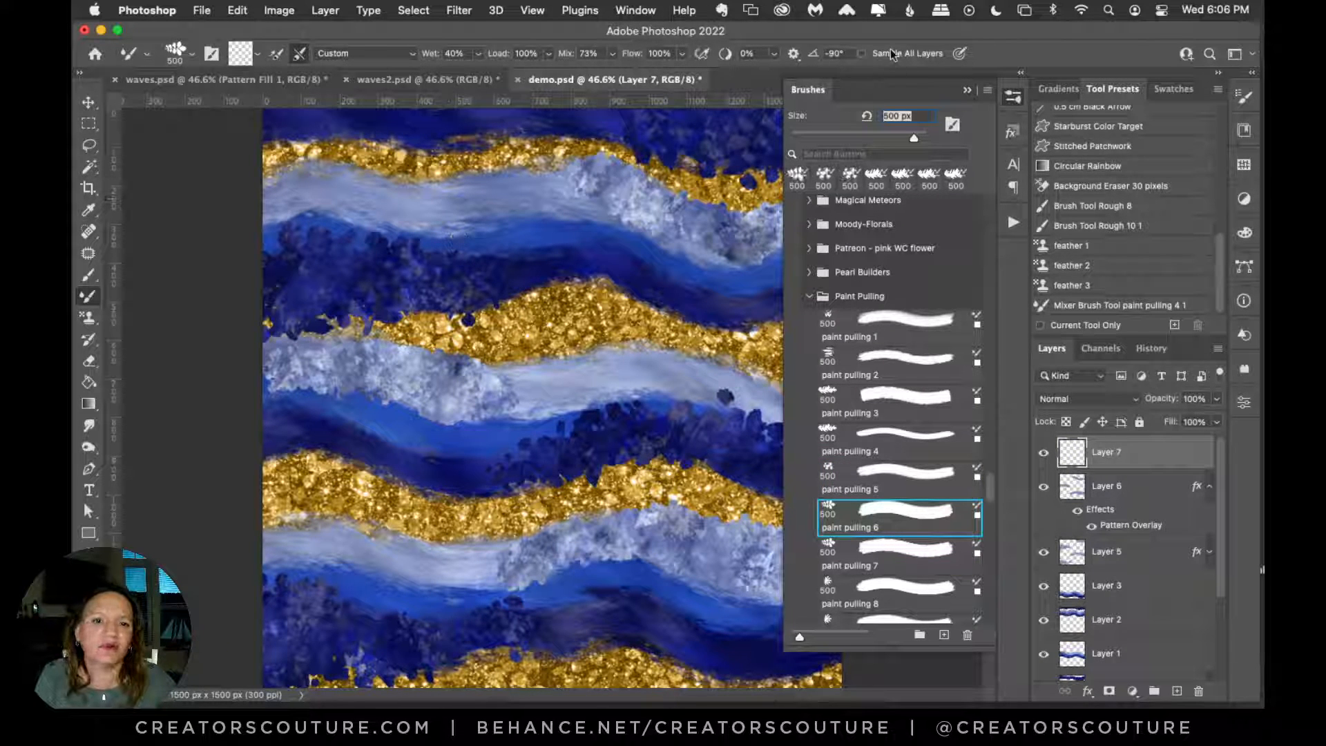
mouse_move(452, 128)
left_mouse_down()
mouse_move(469, 212)
mouse_move(414, 400)
mouse_move(432, 491)
mouse_move(505, 575)
mouse_move(592, 626)
mouse_move(653, 689)
left_mouse_up()
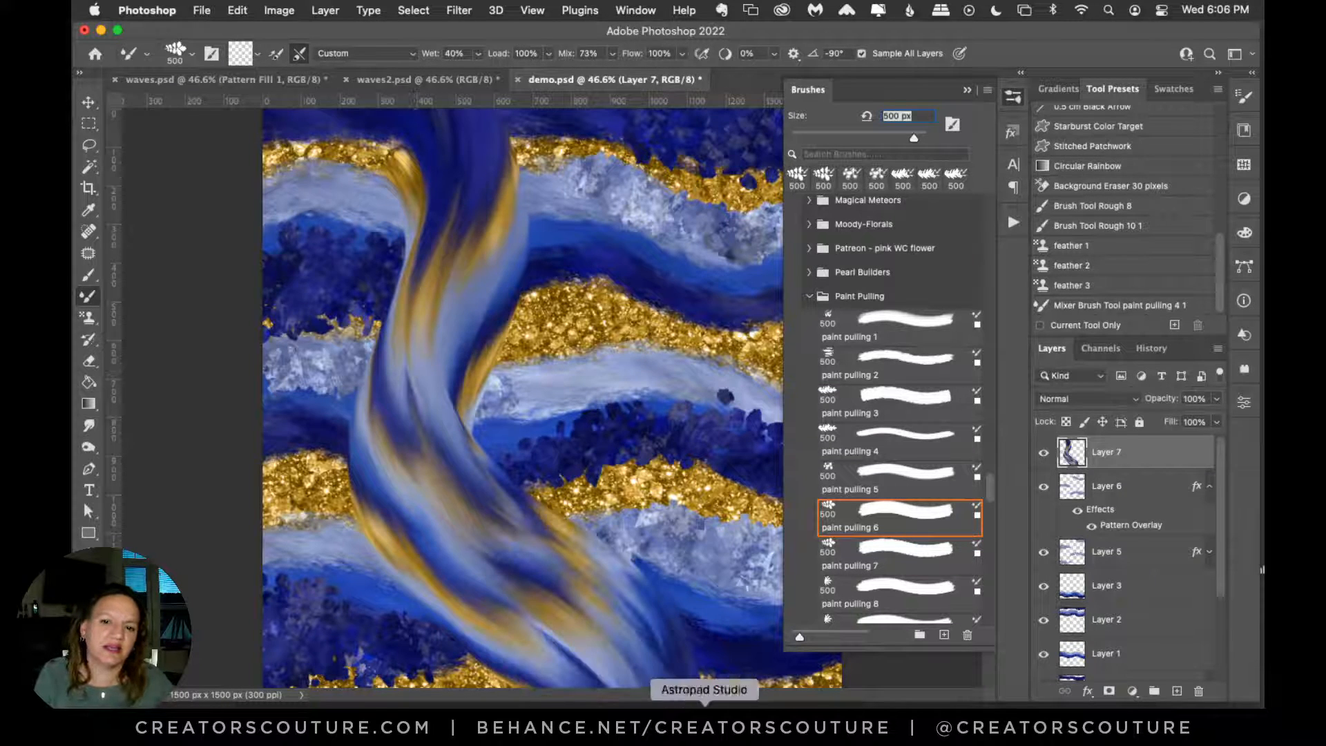
key("super+z")
left_click(889, 555)
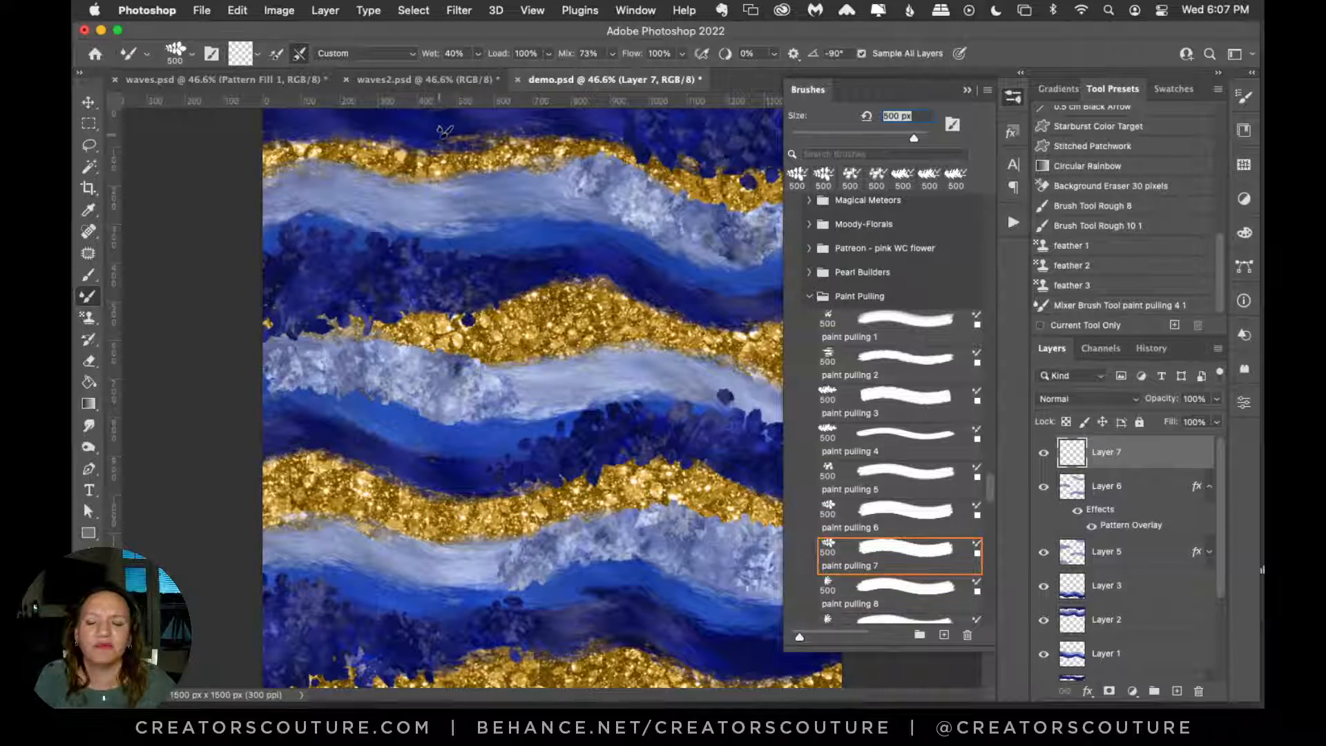
mouse_move(445, 132)
left_mouse_down()
mouse_move(479, 220)
mouse_move(430, 367)
mouse_move(430, 450)
mouse_move(528, 584)
mouse_move(544, 637)
mouse_move(528, 701)
mouse_move(549, 677)
left_mouse_up()
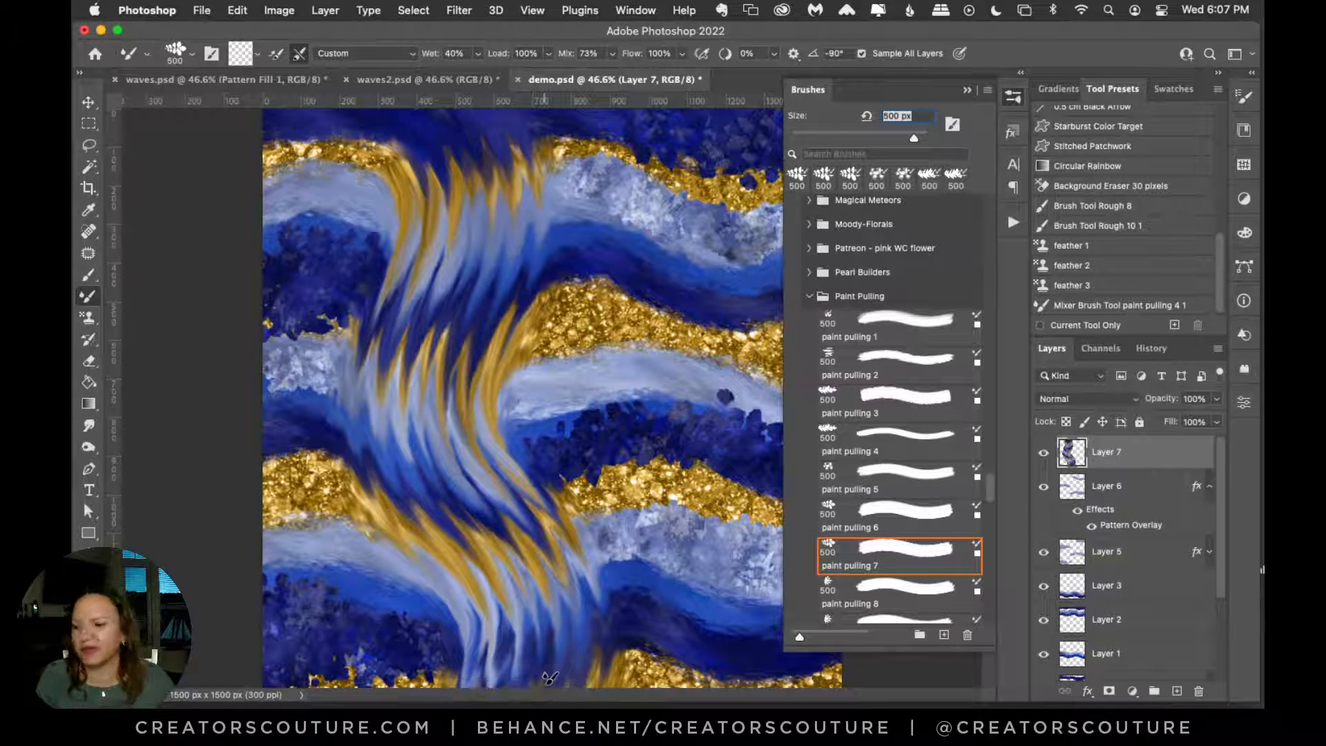
key("super+z")
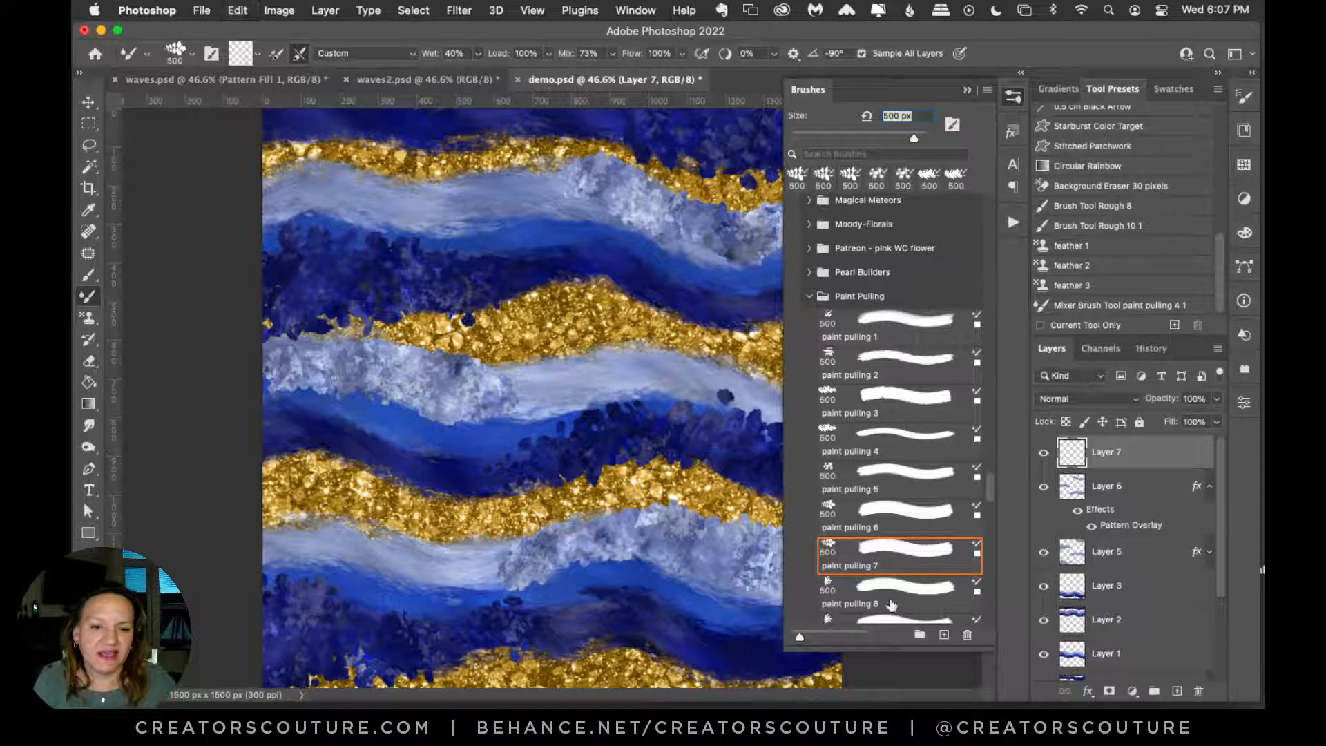
Step: Try two full-height wavy pulls with the paint pulling 8 brush and Sample All Layers on, undoing each
left_click(898, 594)
left_click(888, 55)
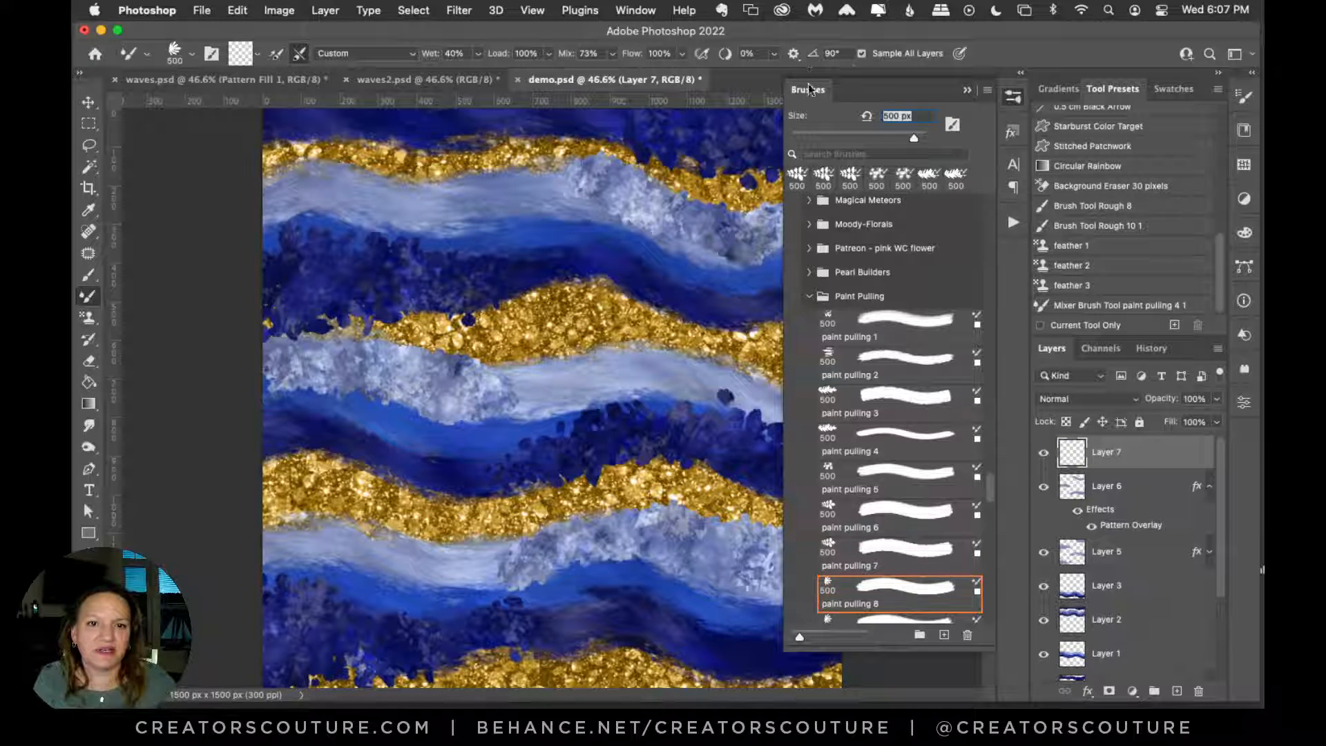
mouse_move(518, 138)
left_mouse_down()
mouse_move(484, 124)
mouse_move(458, 158)
mouse_move(486, 316)
mouse_move(580, 470)
mouse_move(518, 712)
left_mouse_up()
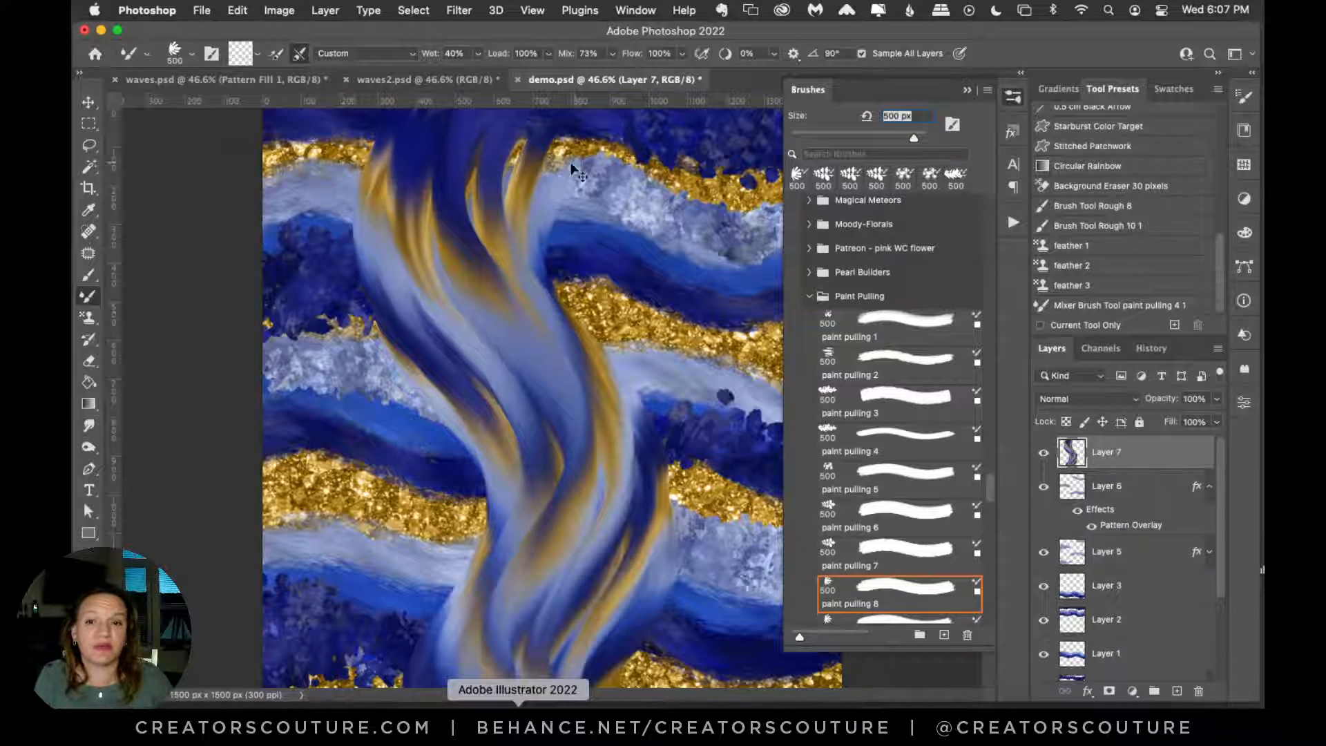
key("super+z")
mouse_move(473, 142)
left_mouse_down()
mouse_move(446, 228)
mouse_move(477, 415)
mouse_move(431, 634)
mouse_move(580, 708)
left_mouse_up()
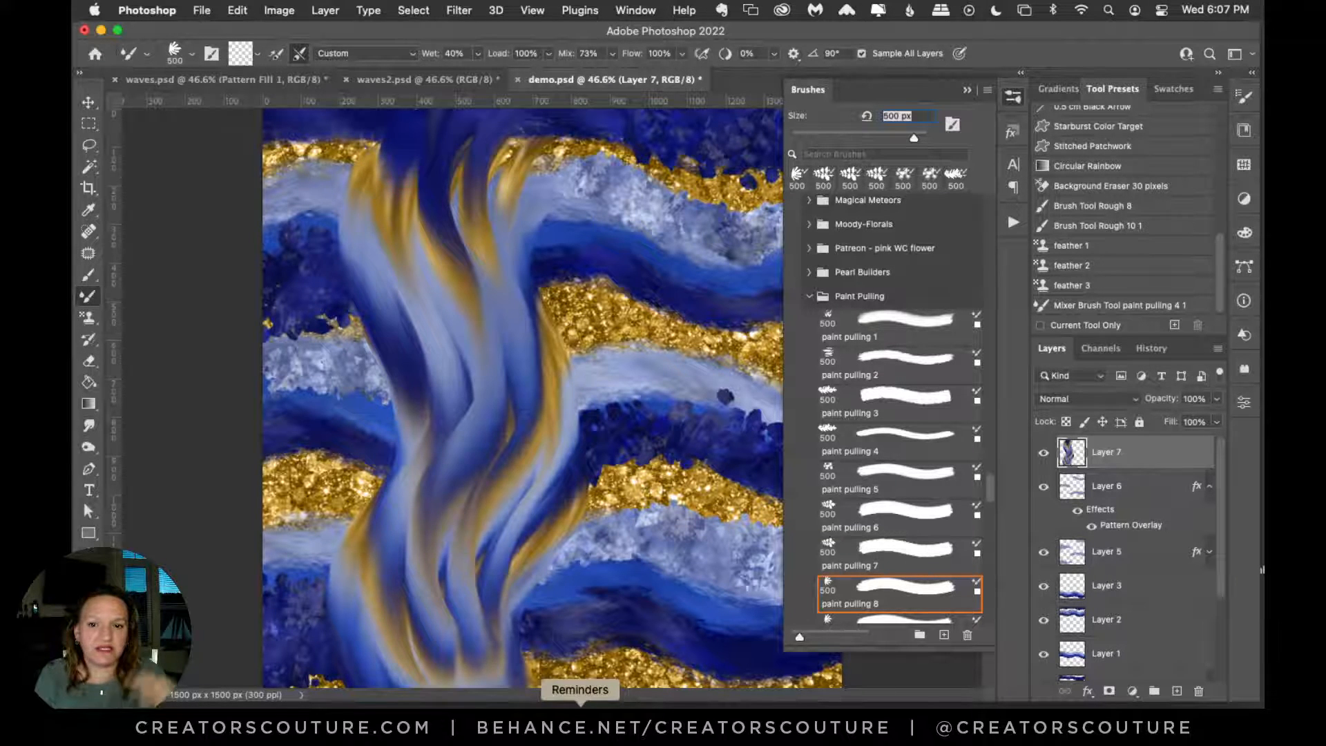
key("super+z")
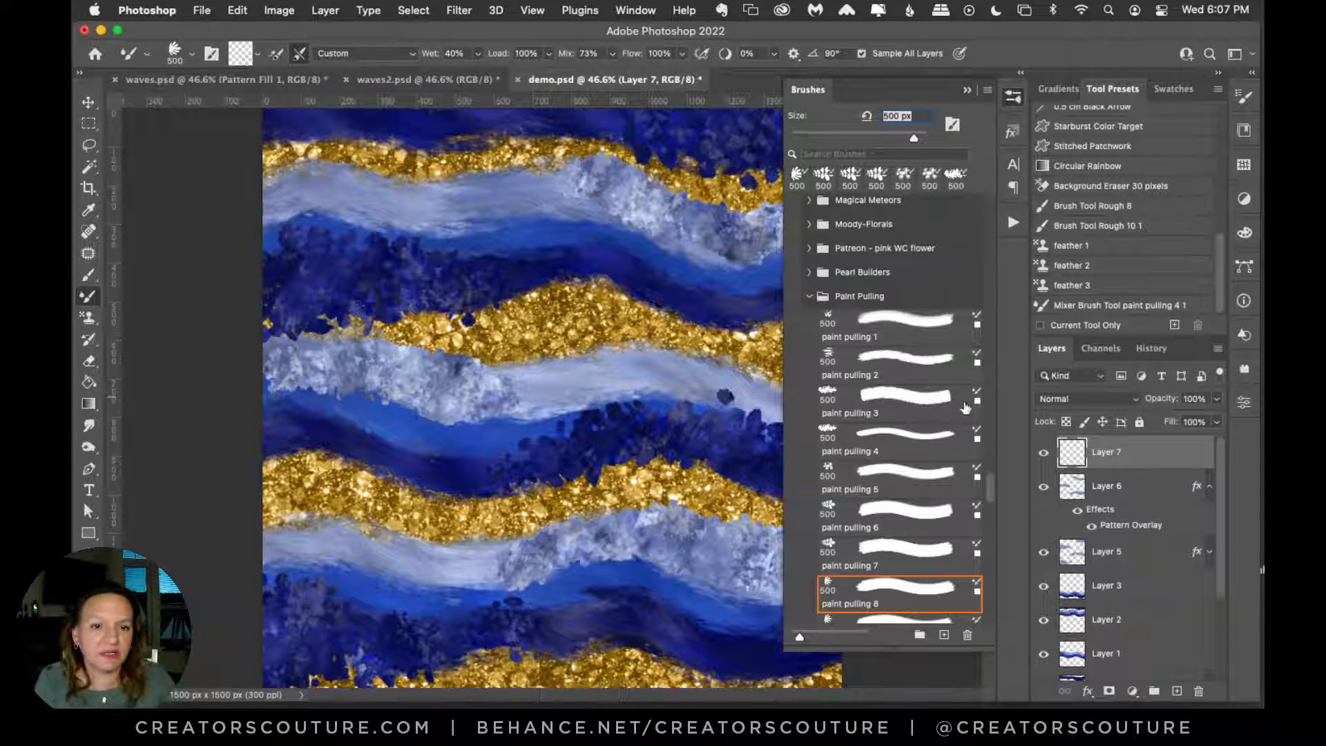
Step: Try a full-height downward pull through the artwork with the paint pulling 9 brush, and undo it
scroll(995, 484, "down", 5)
left_click(892, 390)
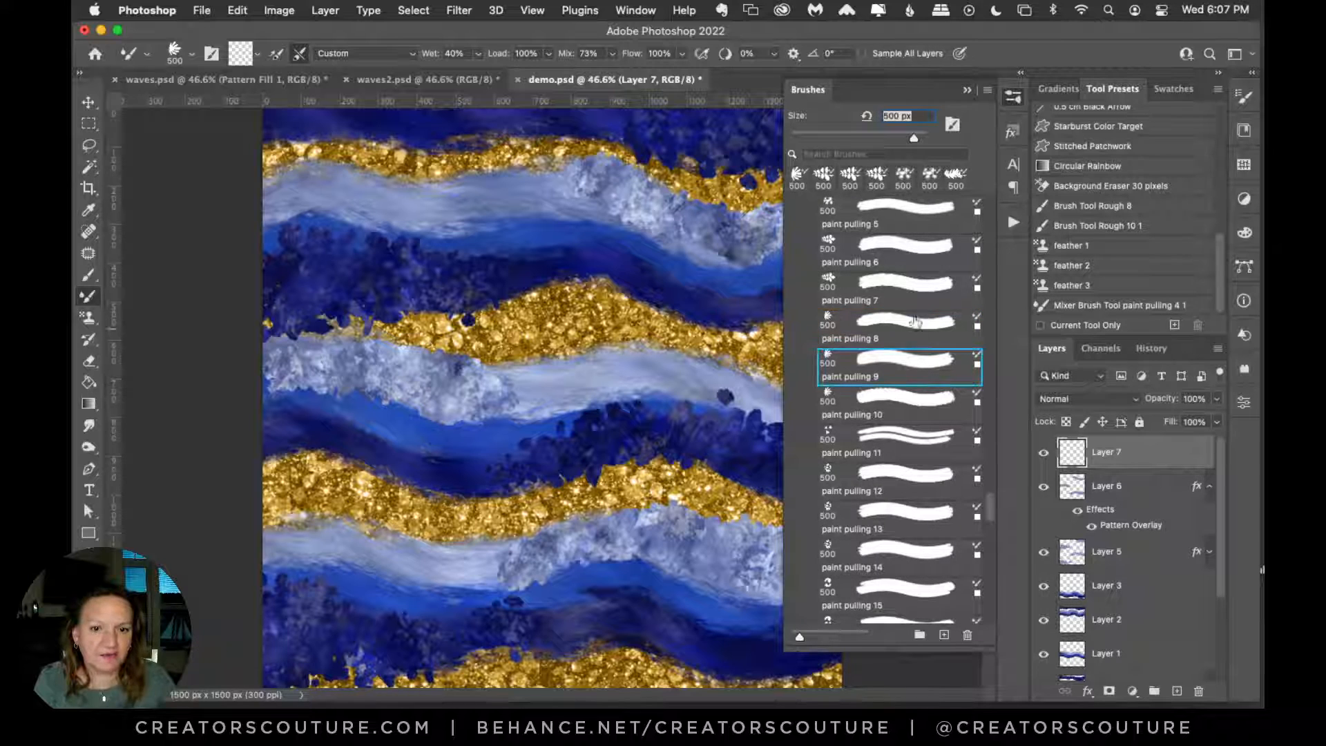
mouse_move(480, 138)
left_mouse_down()
mouse_move(366, 387)
mouse_move(387, 587)
mouse_move(546, 687)
left_mouse_up()
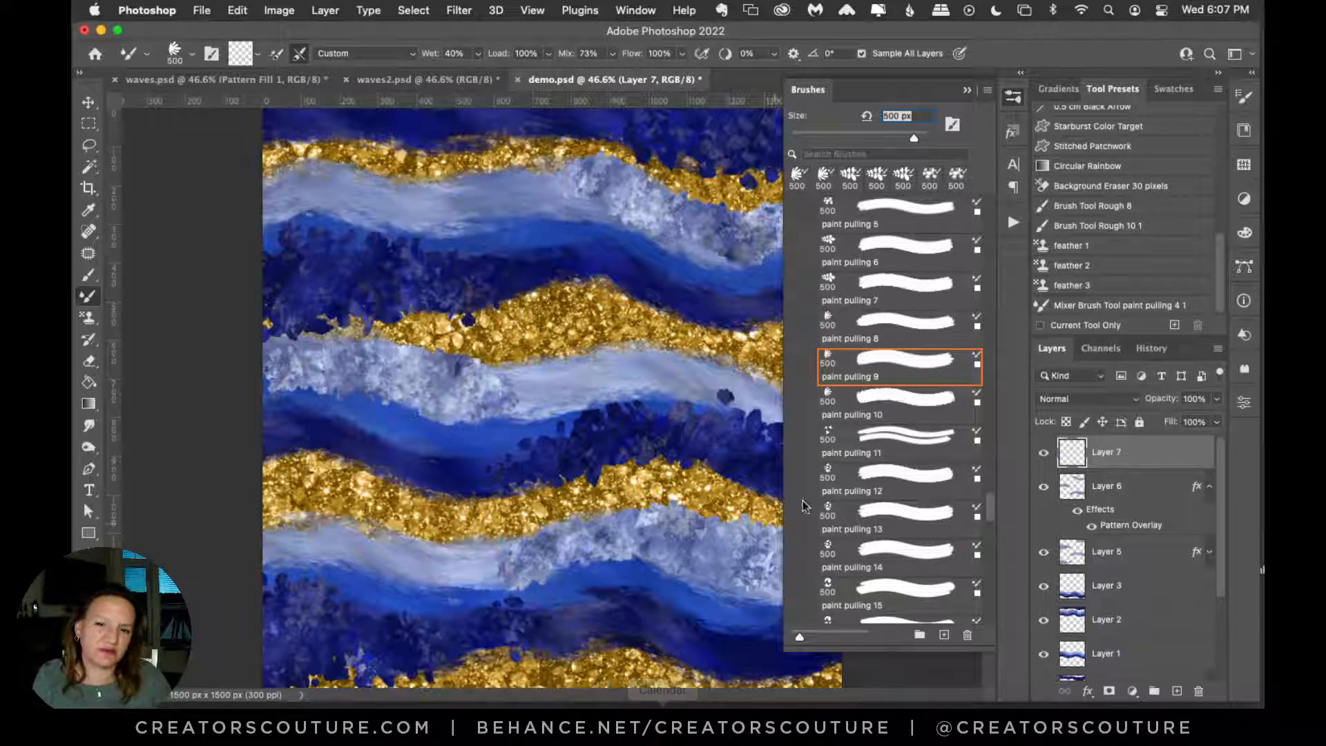
key("super+z")
Step: Try the paint pulling 10 brush with Sample All Layers on, pulling down through the middle and the left side, undoing both strokes
left_click(895, 400)
left_click(902, 54)
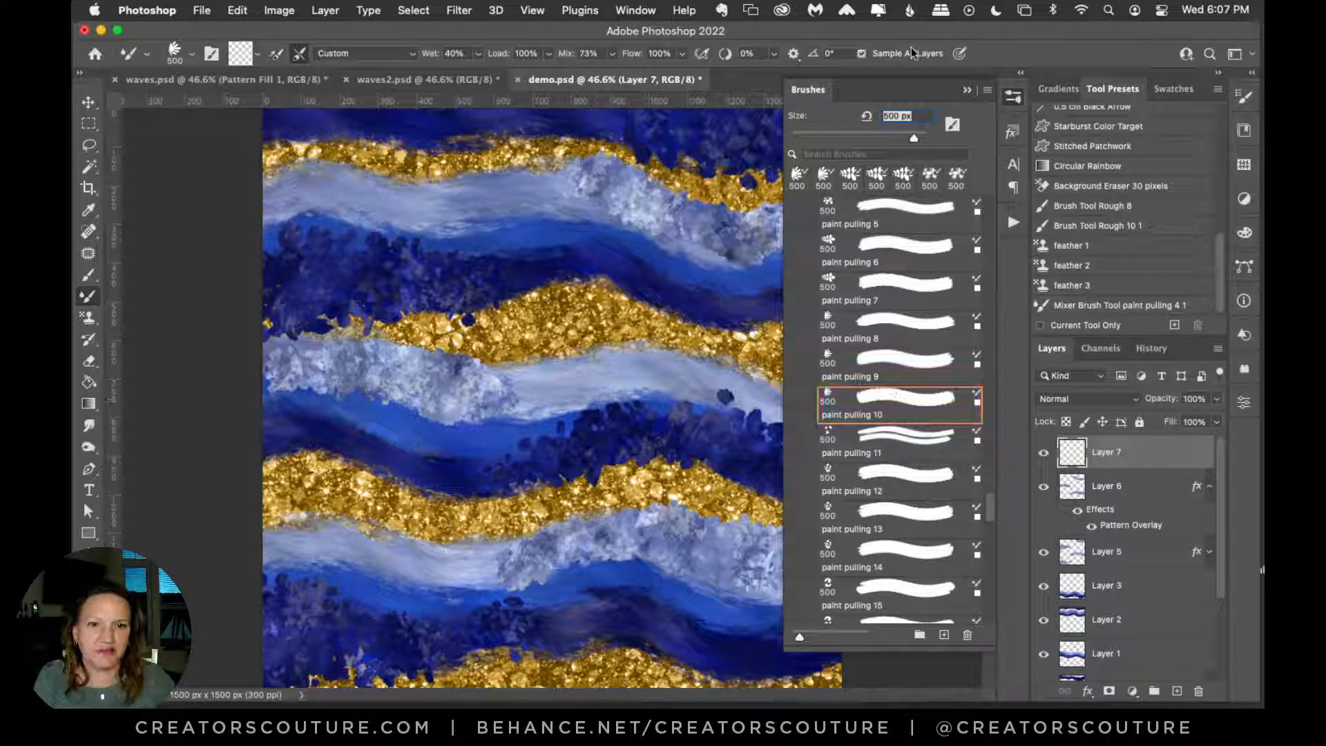
mouse_move(495, 143)
left_mouse_down()
mouse_move(505, 284)
mouse_move(573, 491)
mouse_move(497, 614)
mouse_move(429, 687)
left_mouse_up()
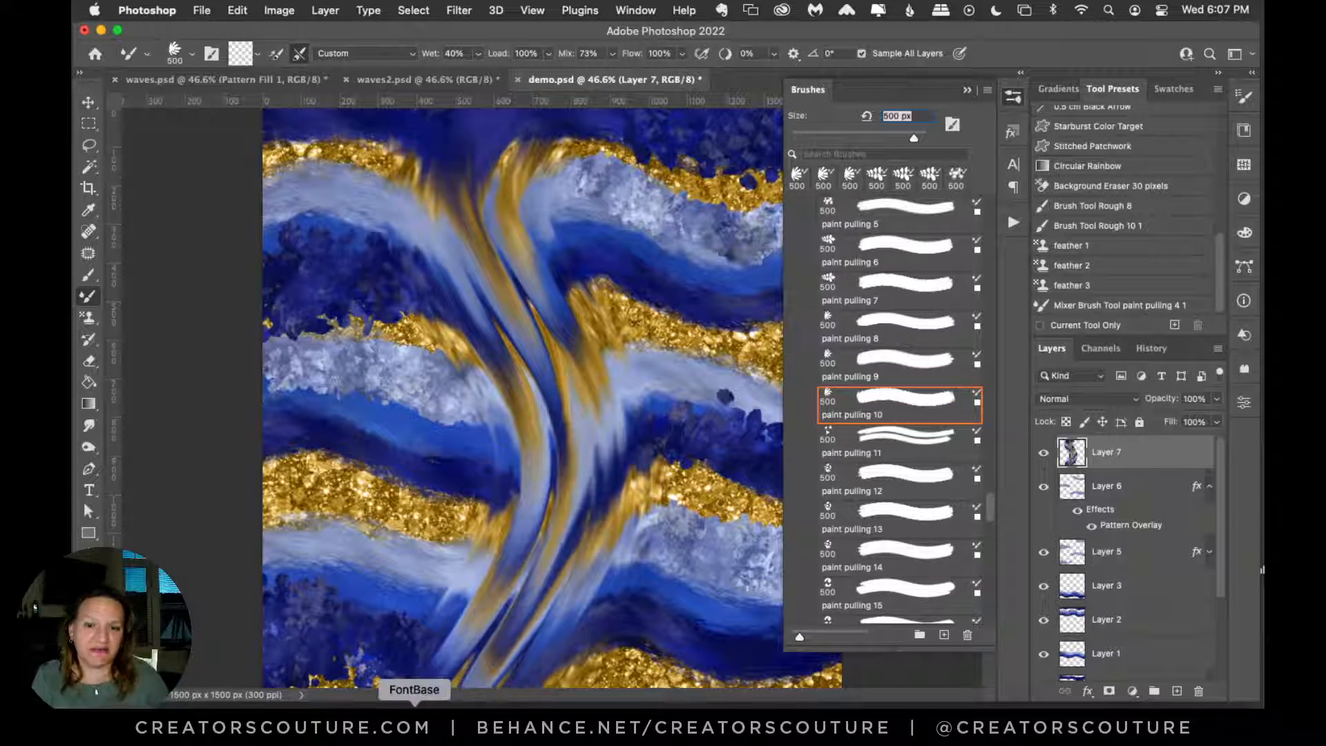
key("super+z")
mouse_move(349, 148)
left_mouse_down()
mouse_move(325, 228)
mouse_move(345, 552)
mouse_move(289, 706)
left_mouse_up()
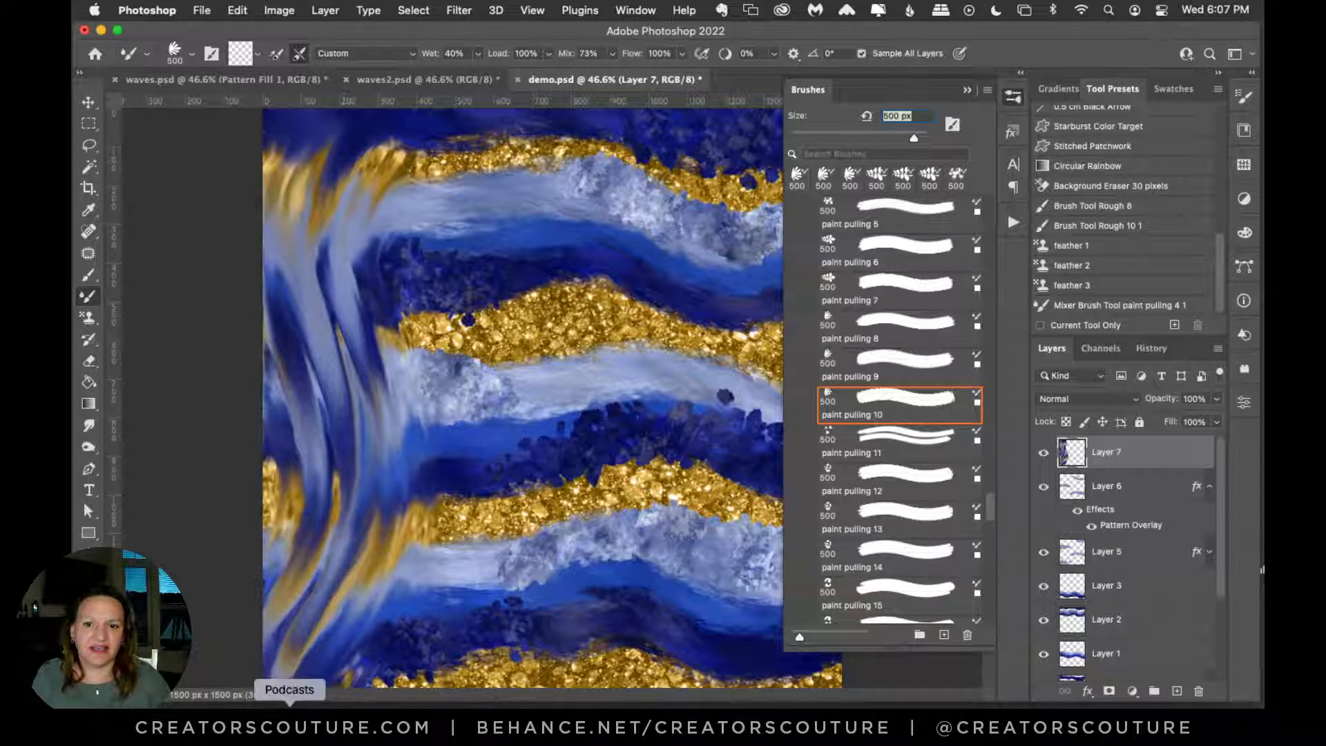
key("super+z")
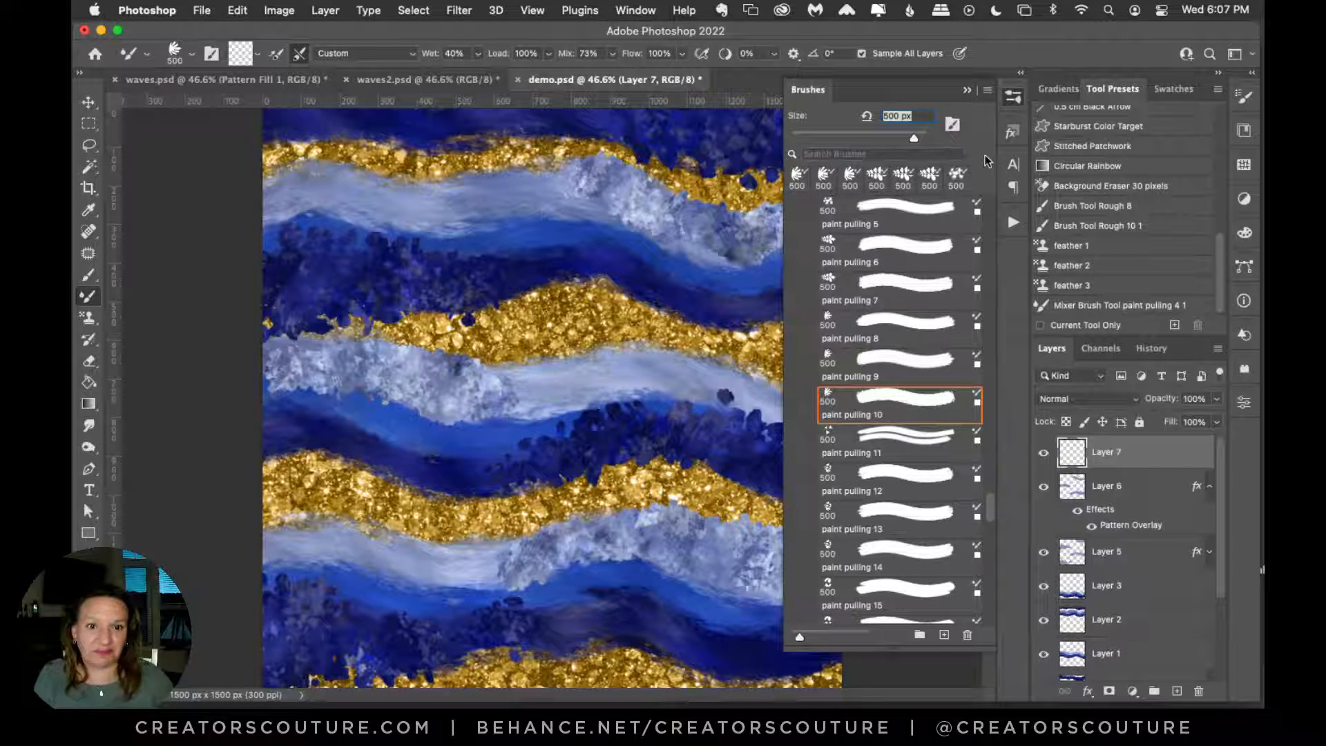
Step: Try a full-height wavy pull with the paint pulling 11 brush and Sample All Layers on, and undo it
left_click(872, 440)
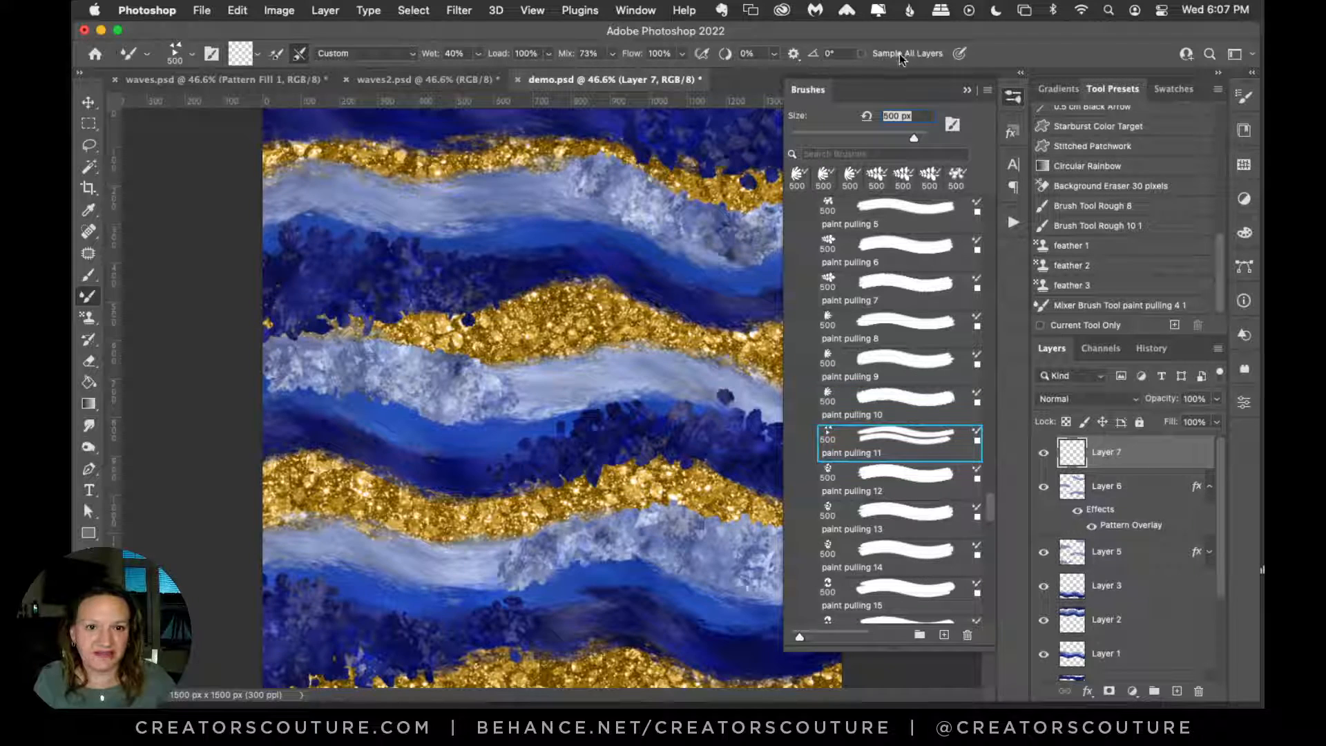
mouse_move(461, 138)
left_mouse_down()
mouse_move(435, 201)
mouse_move(518, 456)
mouse_move(428, 608)
mouse_move(394, 705)
left_mouse_up()
left_click(1012, 97)
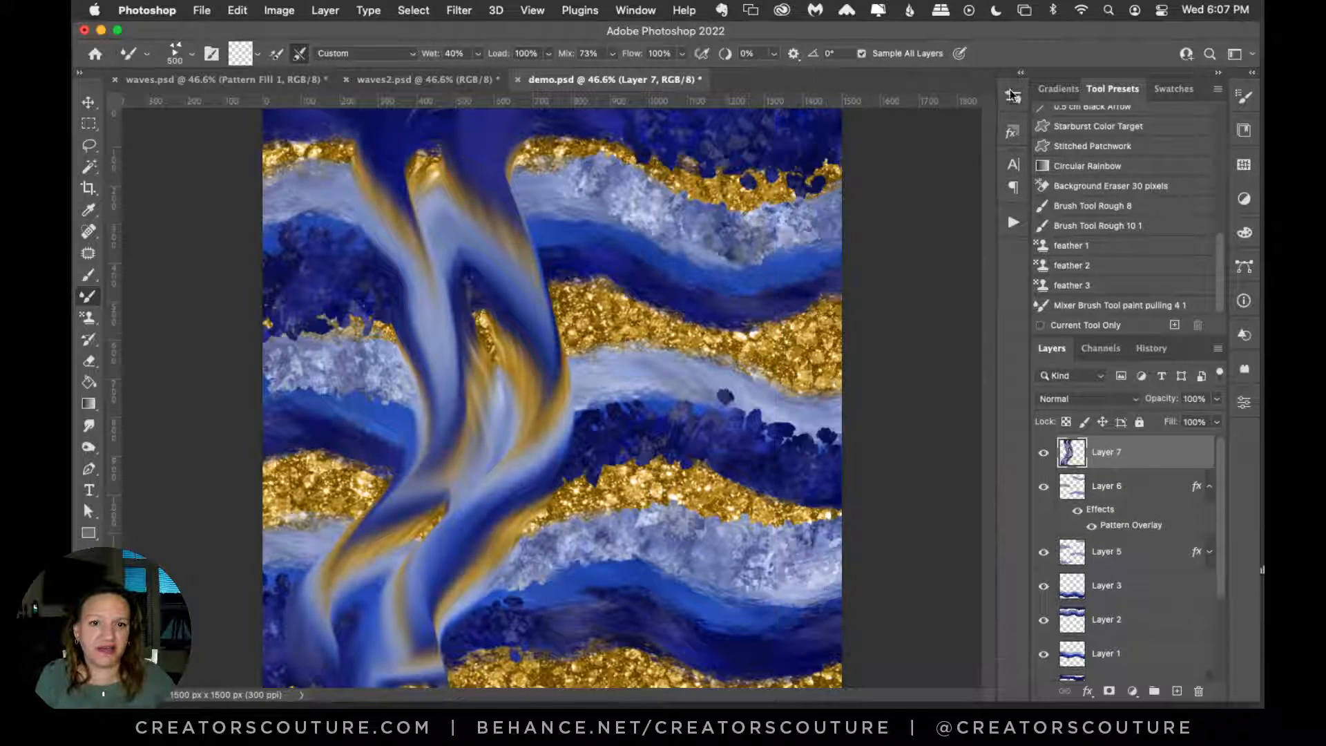
key("super+z")
Step: Try paint pulling 11 strokes along both sides of the artwork, and clear everything from Layer 7
mouse_move(308, 148)
left_mouse_down()
mouse_move(414, 449)
mouse_move(335, 680)
mouse_move(304, 691)
left_mouse_up()
mouse_move(799, 387)
left_mouse_down()
mouse_move(819, 145)
mouse_move(674, 152)
left_mouse_up()
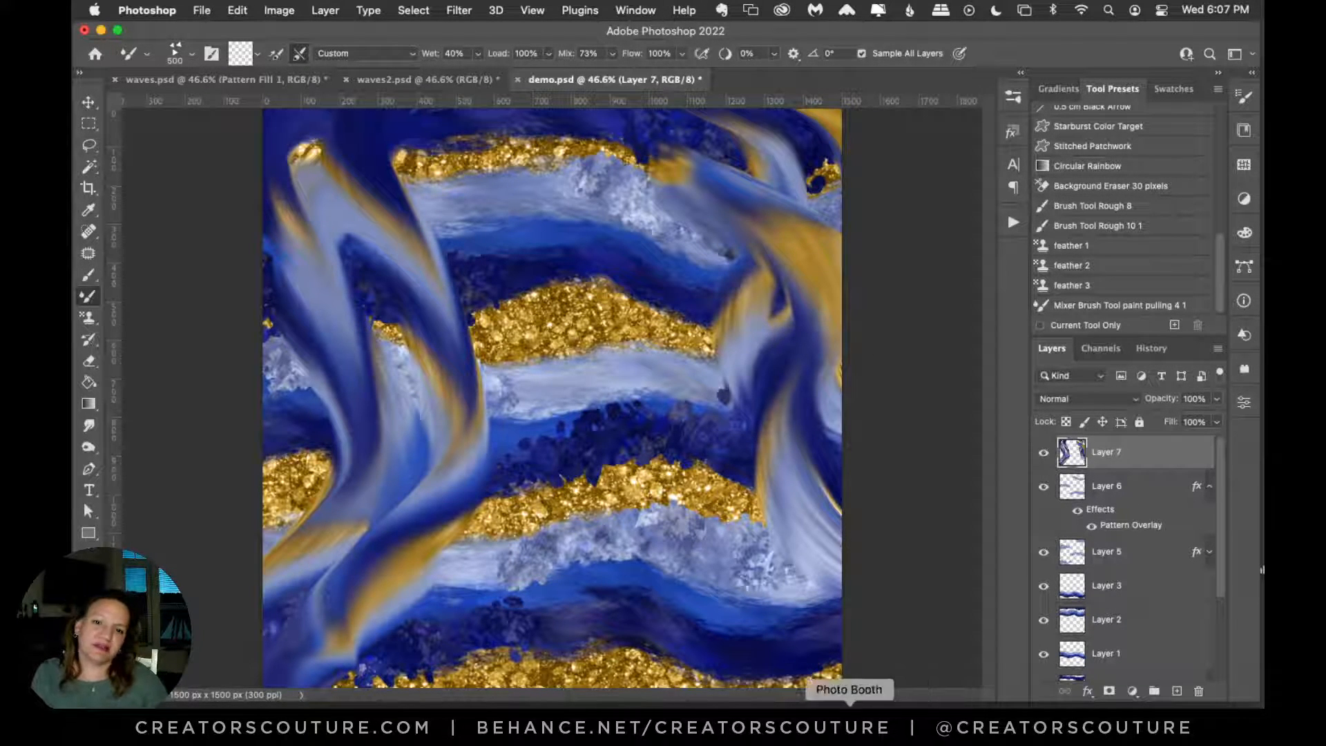
key("super+a")
key("Delete")
key("super+d")
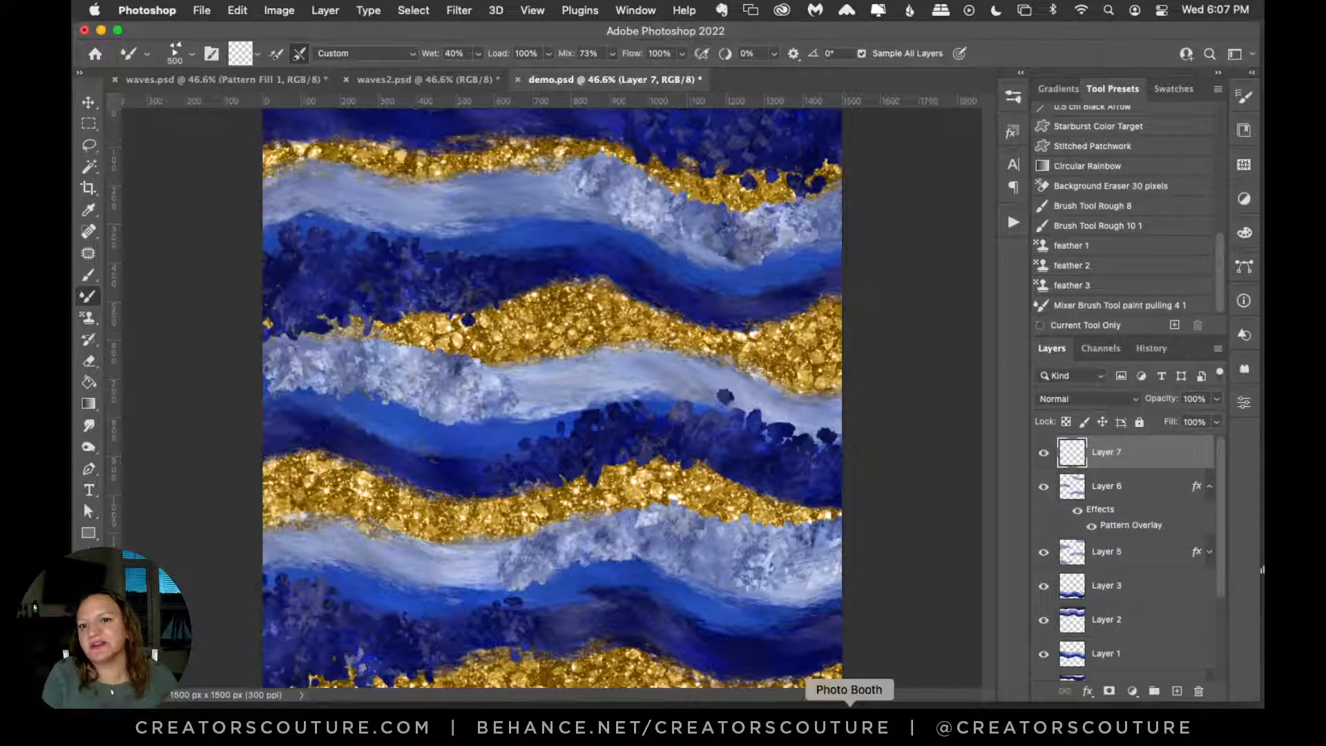
Step: Try the paint pulling 12 brush with Sample All Layers on, pulling down through the left half of the artwork, and undo it
left_click(1013, 97)
left_click(909, 481)
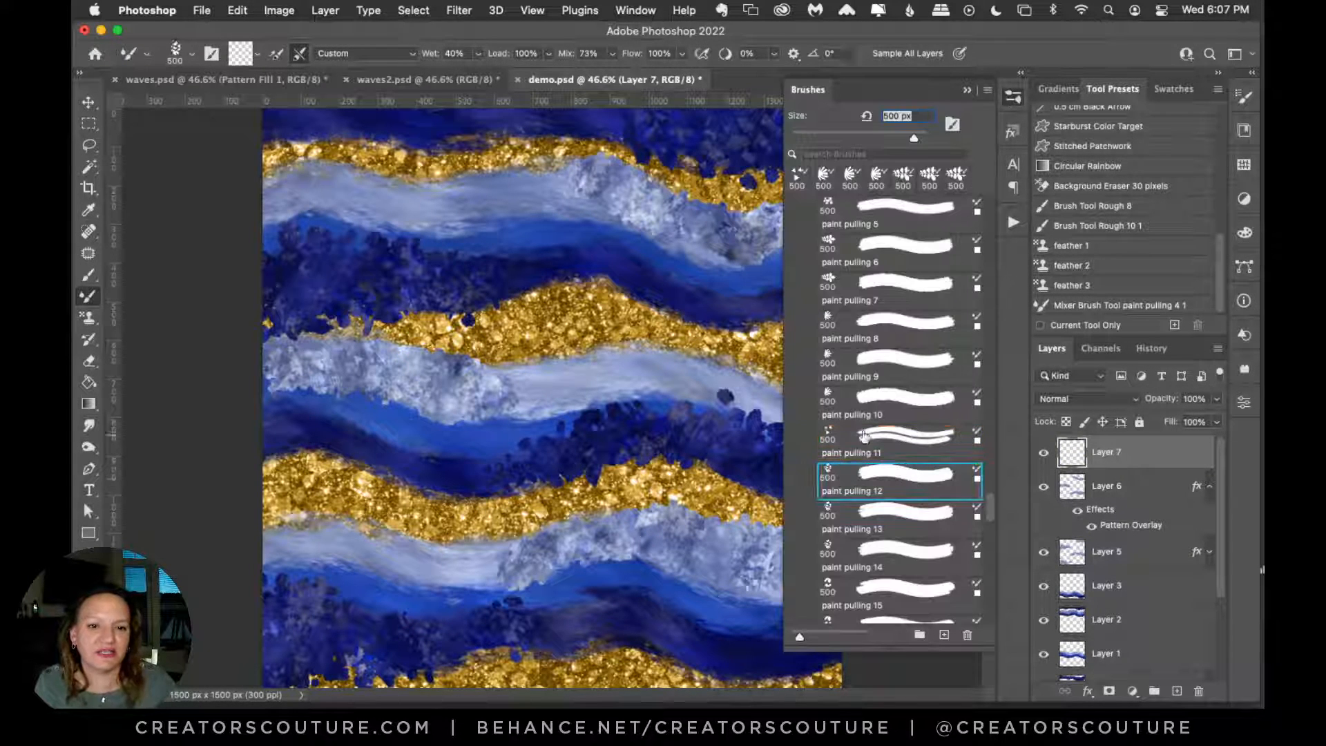
left_click(898, 54)
mouse_move(428, 154)
left_mouse_down()
mouse_move(406, 382)
mouse_move(366, 553)
mouse_move(484, 663)
left_mouse_up()
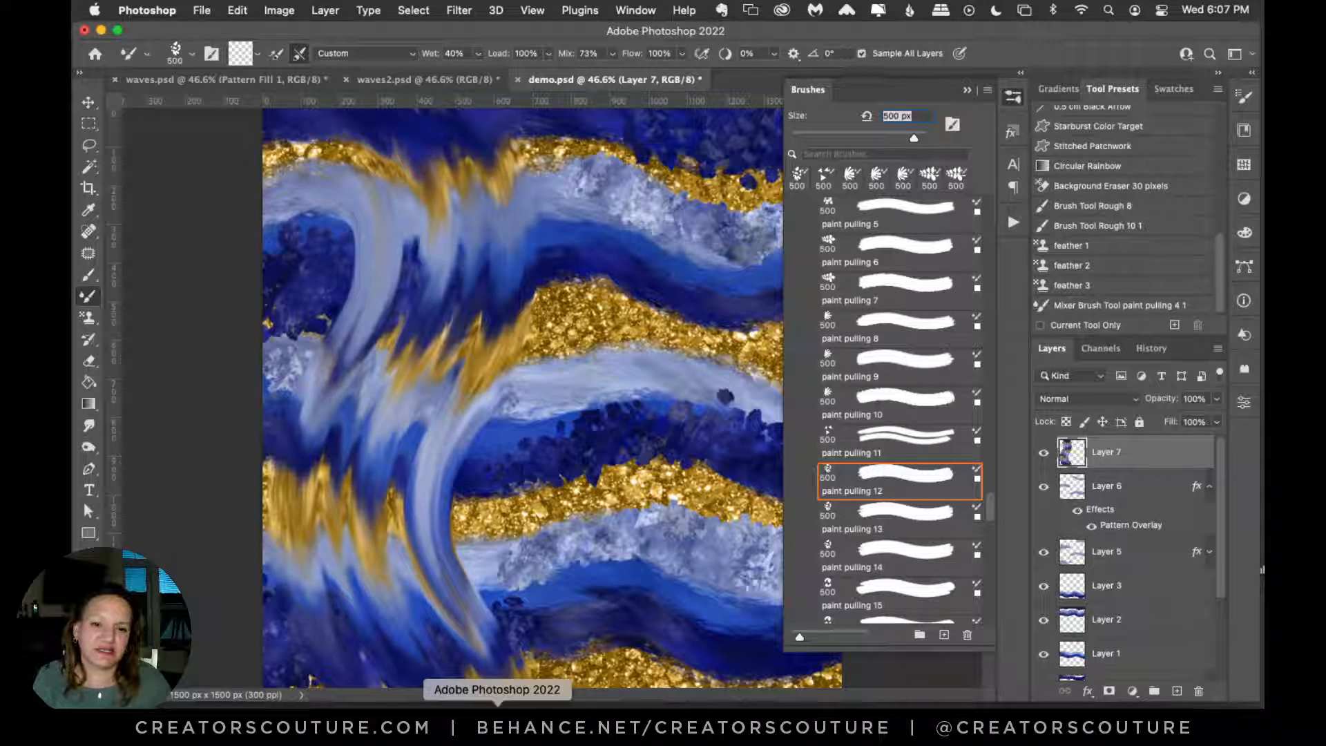
key("super+z")
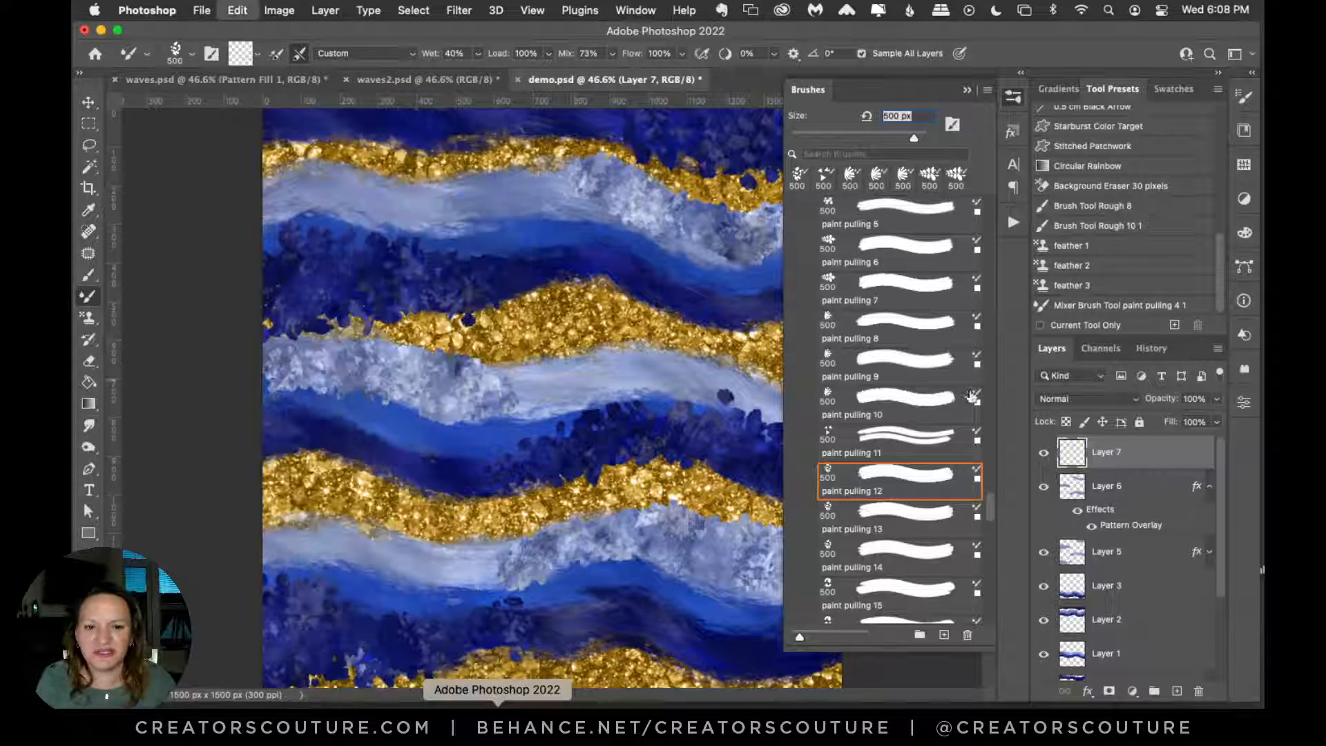
Step: Try a full-height wavy pull with the paint pulling 13 brush, sampling all layers, and undo the stroke
left_click(891, 531)
left_click(919, 54)
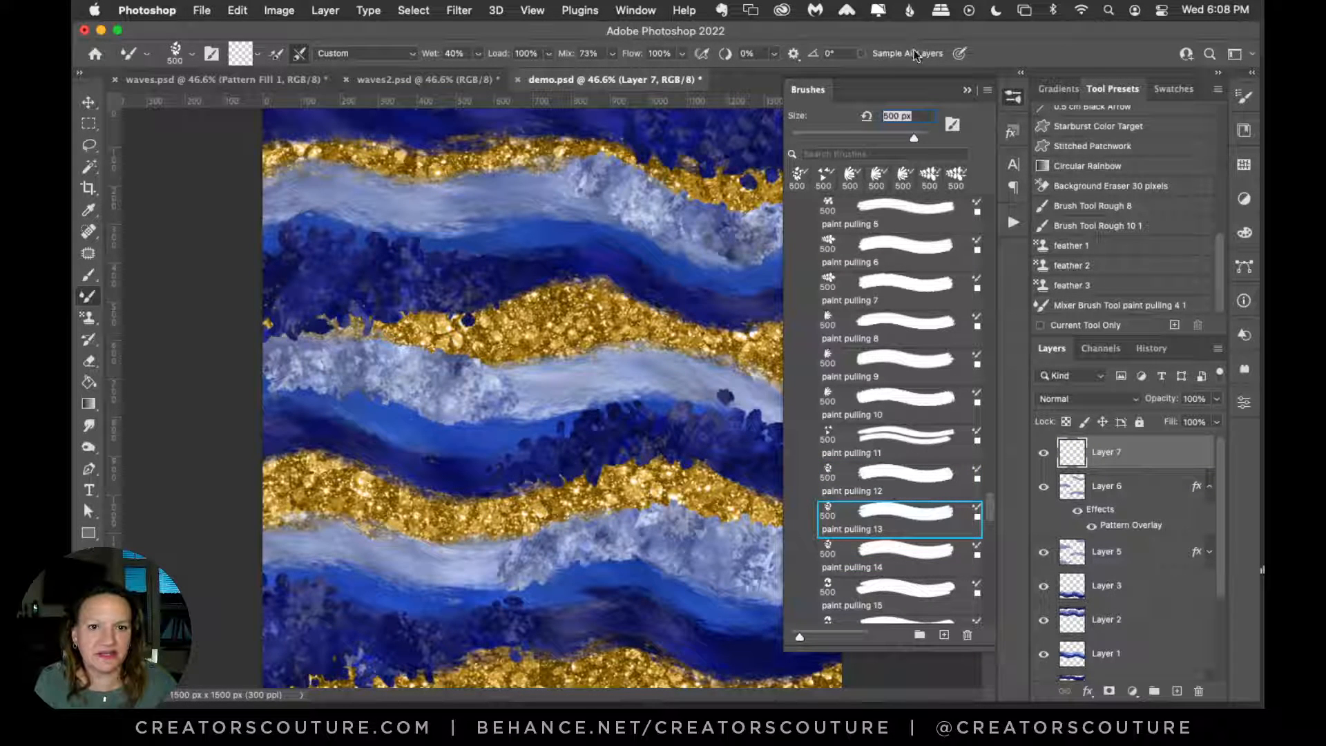
left_click(1012, 98)
mouse_move(447, 143)
left_mouse_down()
mouse_move(413, 143)
mouse_move(447, 241)
mouse_move(384, 464)
mouse_move(418, 594)
mouse_move(456, 708)
left_mouse_up()
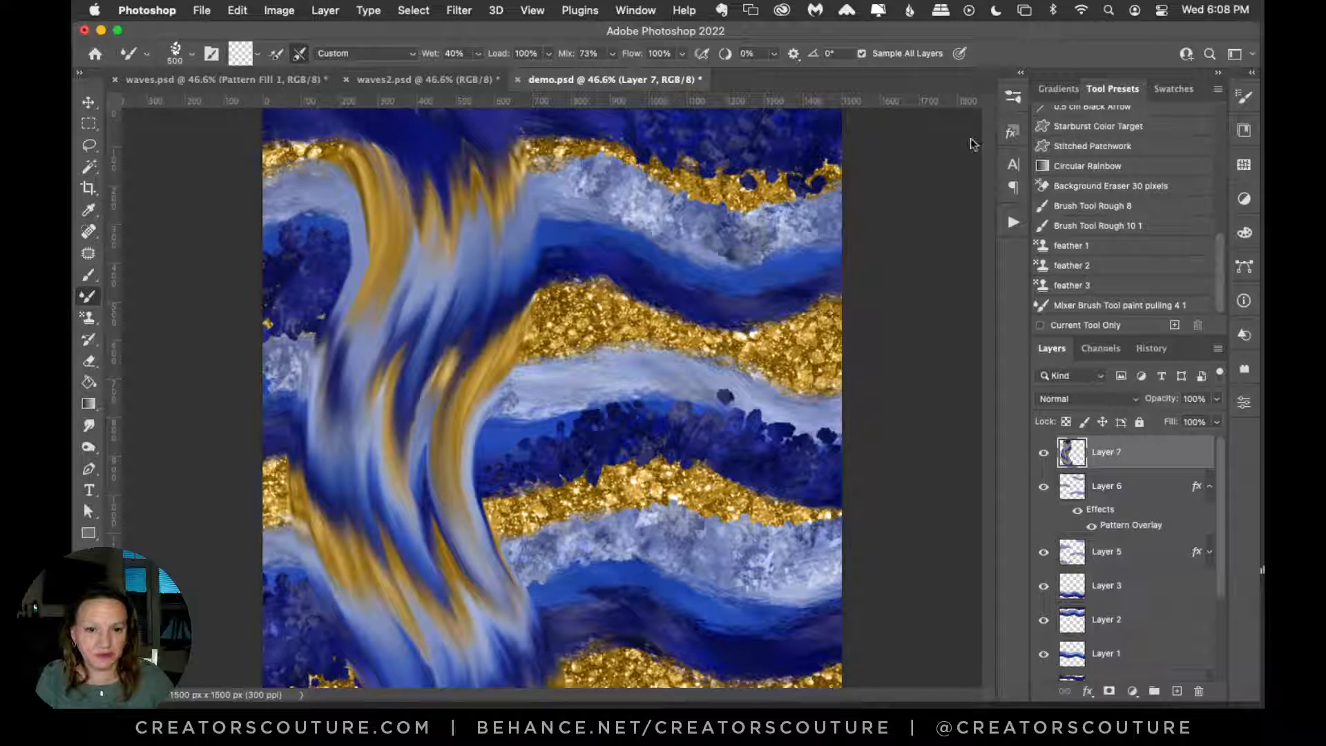
key("super+z")
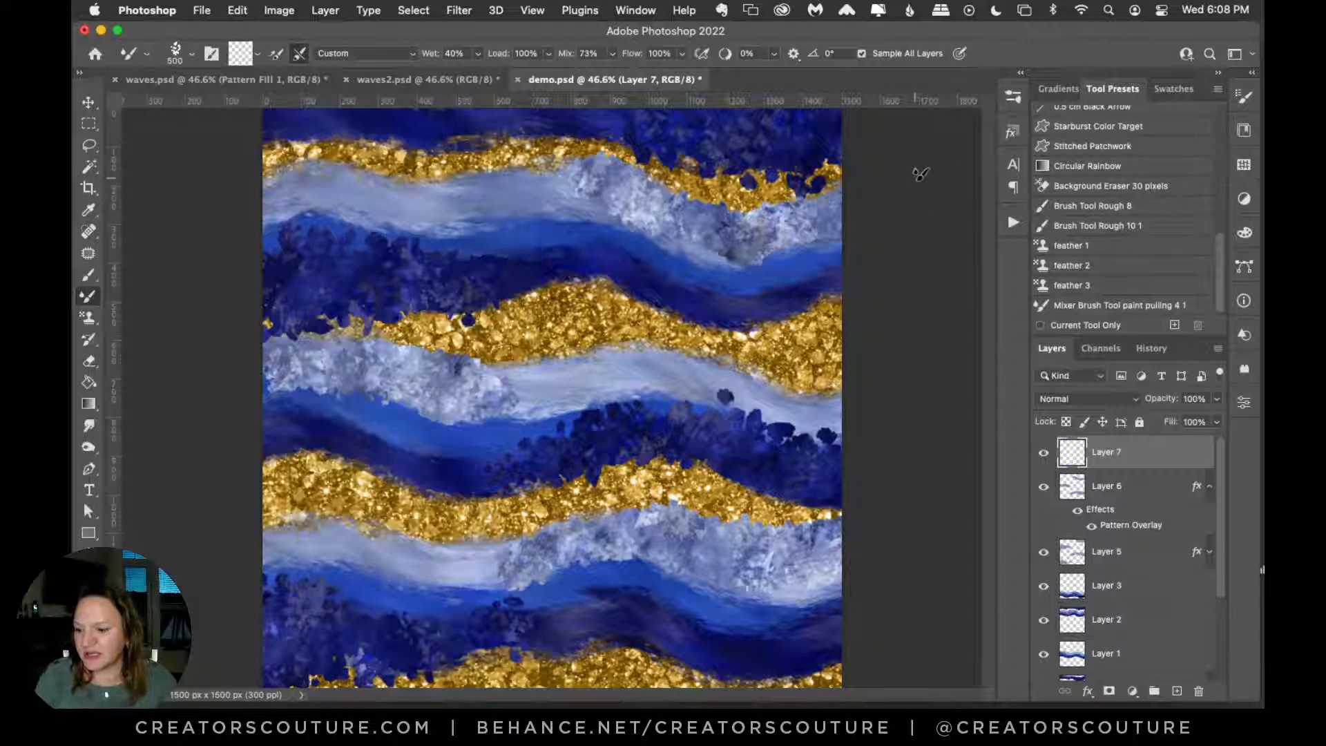
Step: Try the paint pulling 14 brush with Sample All Layers on, curving from the upper right to the lower middle, and undo it
left_click(1013, 97)
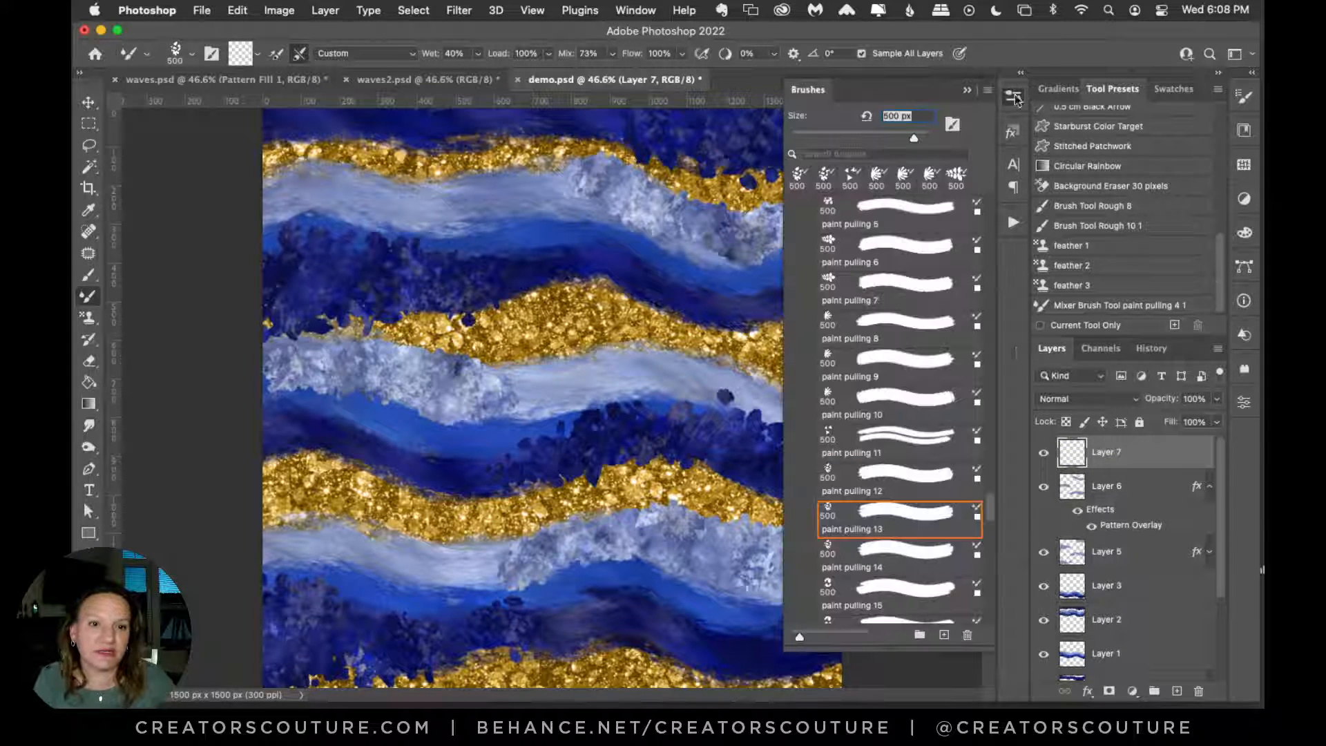
scroll(992, 518, "down", 2)
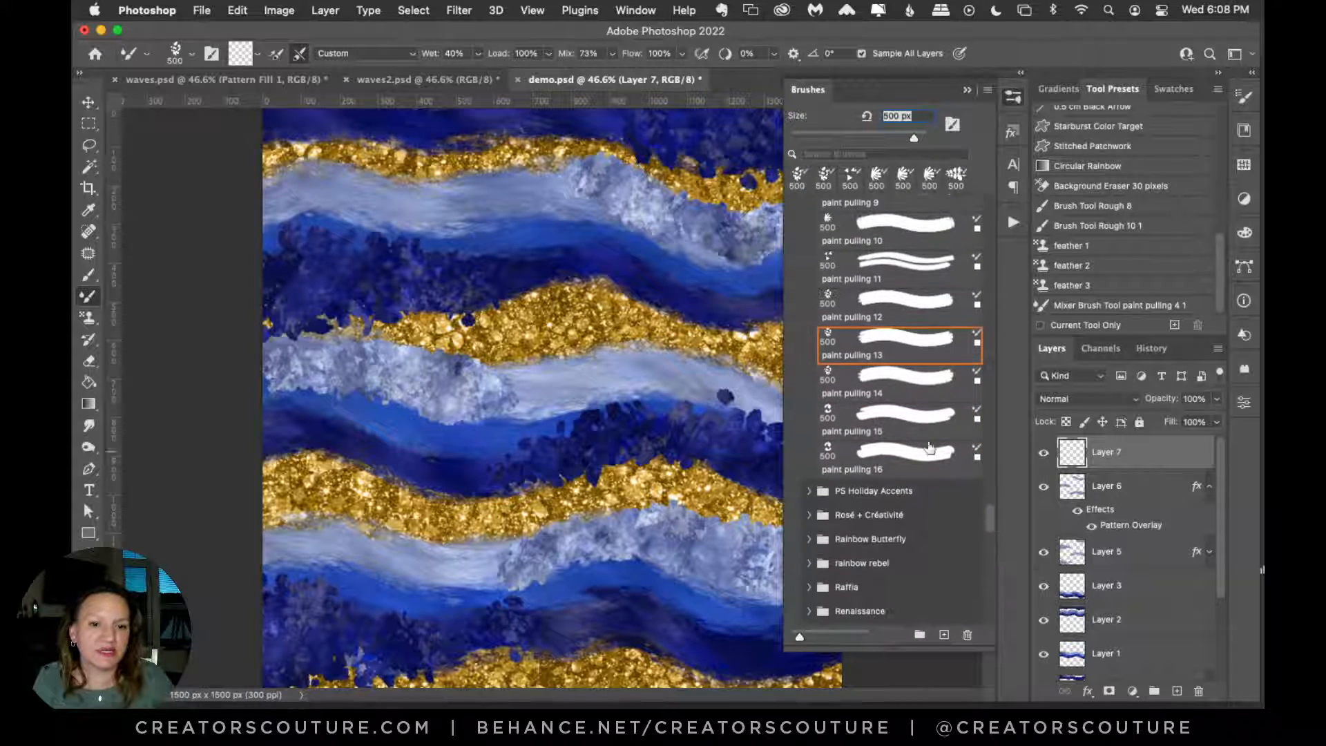
left_click(898, 376)
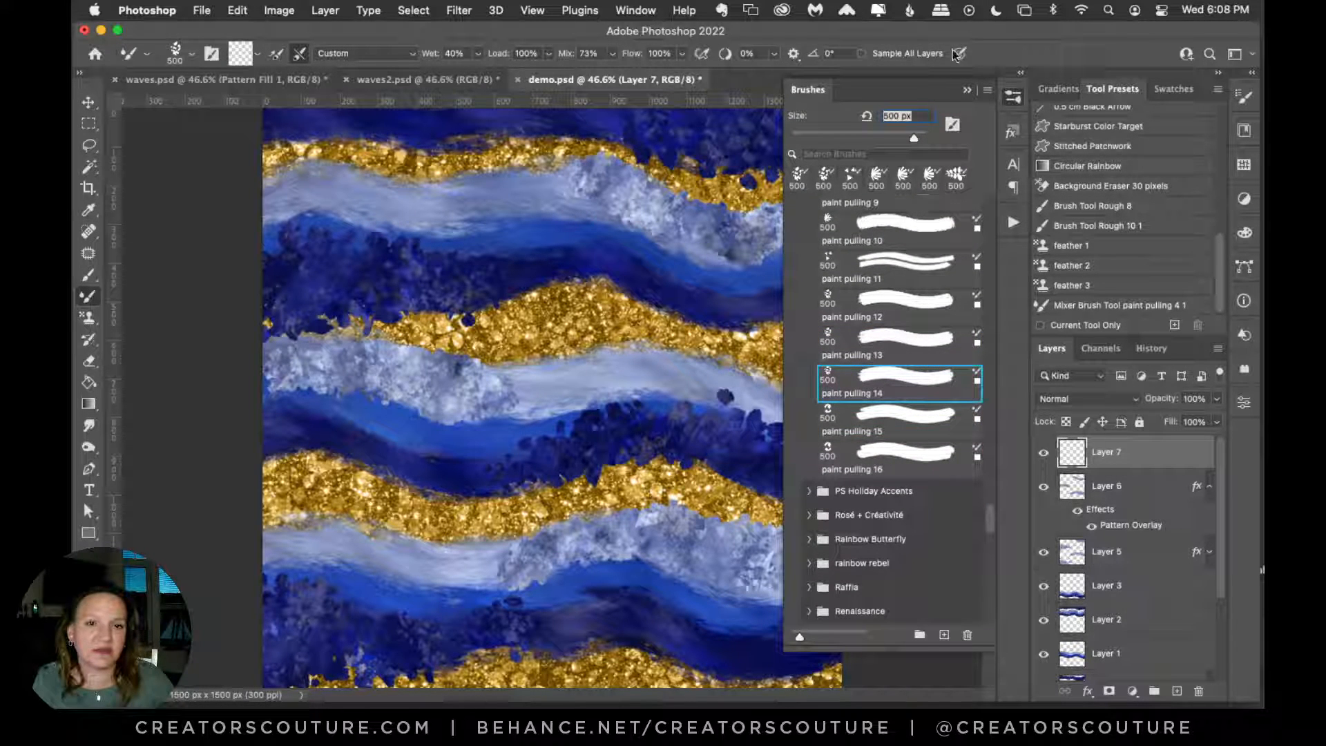
left_click(1014, 100)
left_click(861, 53)
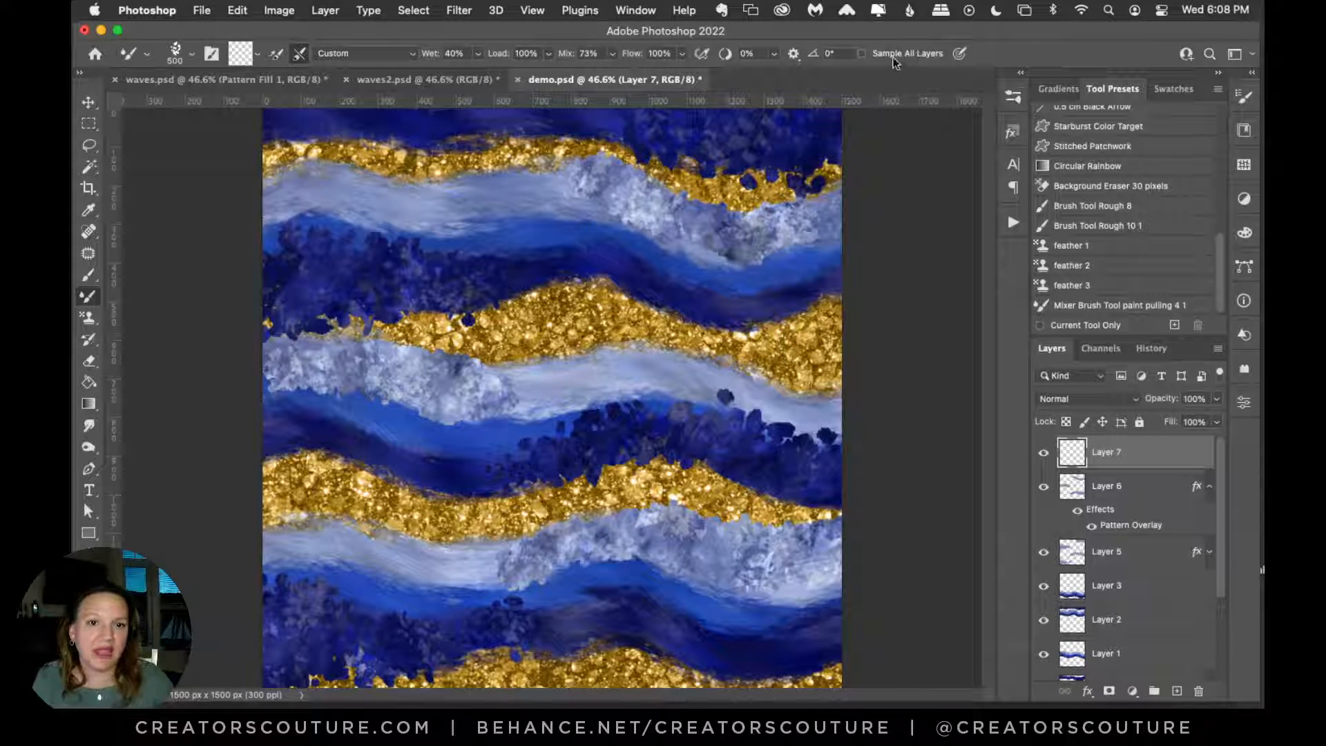
mouse_move(707, 151)
left_mouse_down()
mouse_move(684, 387)
mouse_move(539, 649)
mouse_move(415, 677)
left_mouse_up()
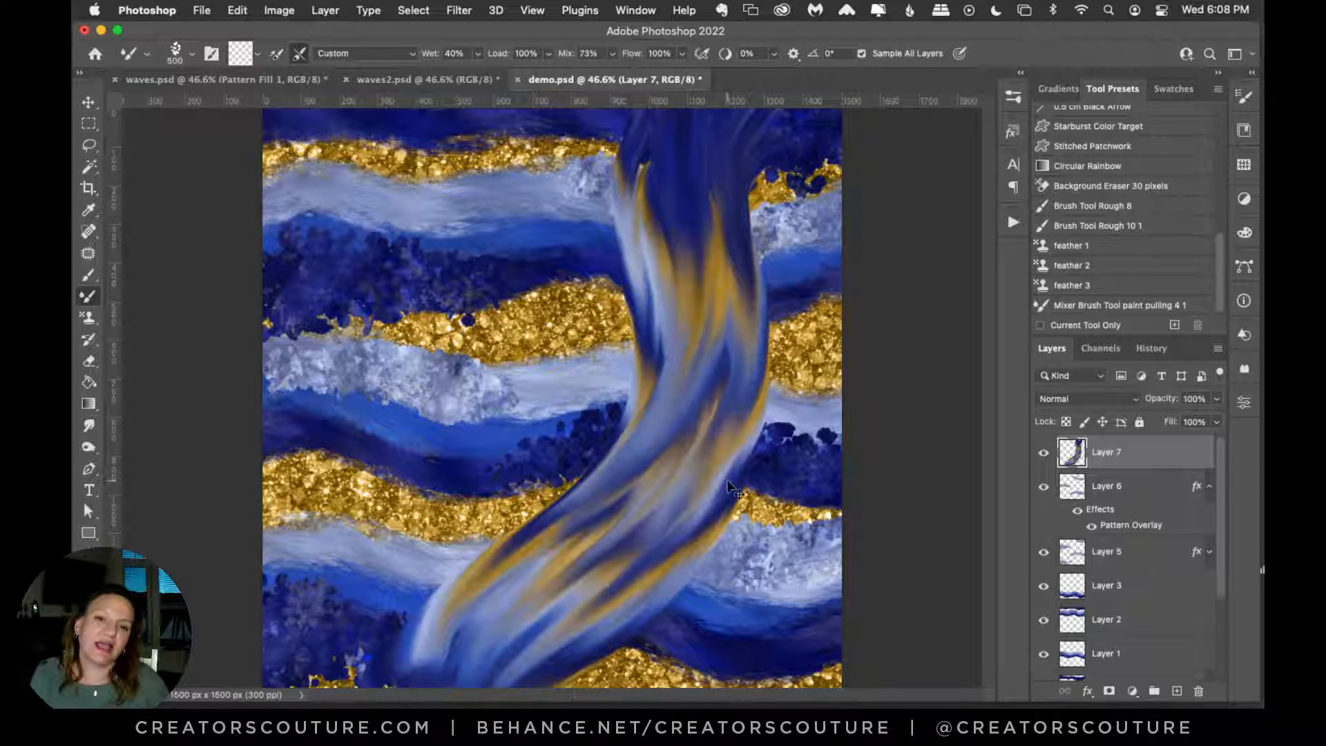
key("super+z")
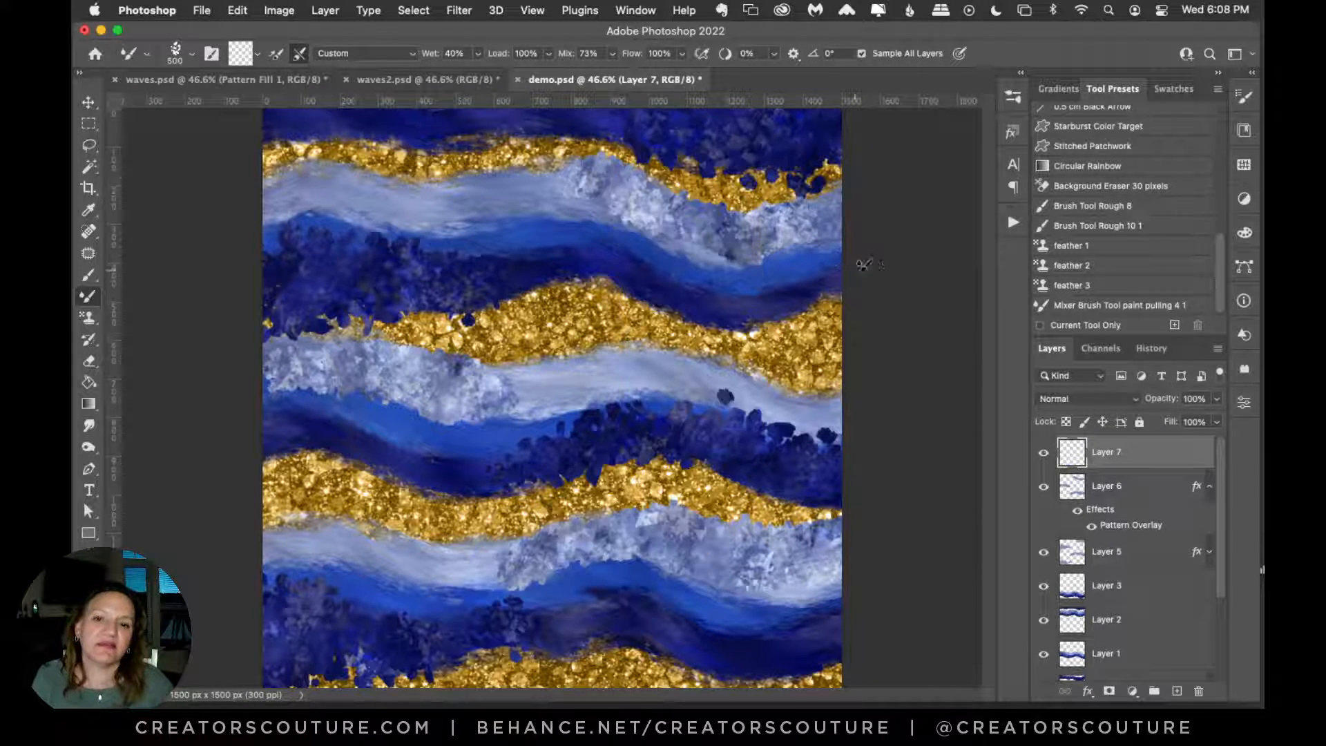
Step: Try a full-height curved pull with the paint pulling 15 brush, sampling all layers, and undo it
left_click(1014, 96)
left_click(908, 418)
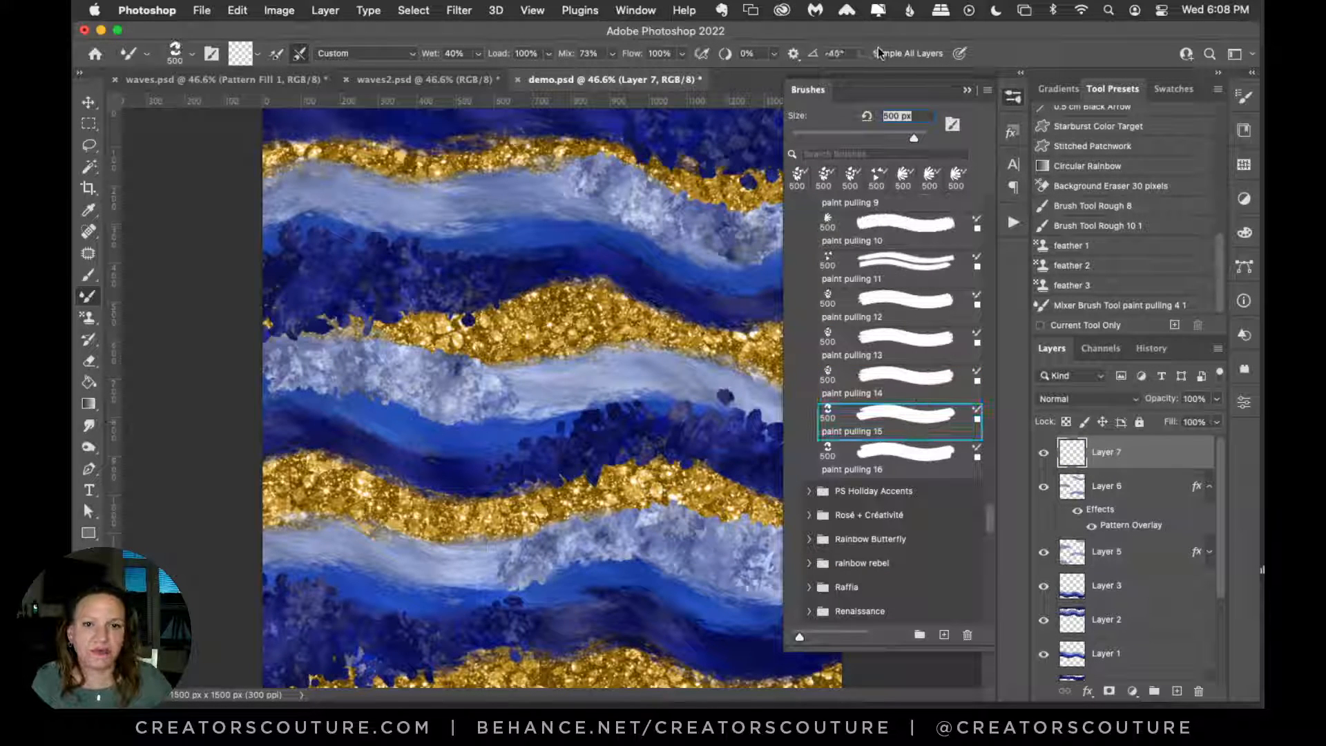
mouse_move(489, 138)
left_mouse_down()
mouse_move(449, 237)
mouse_move(497, 559)
mouse_move(360, 690)
left_mouse_up()
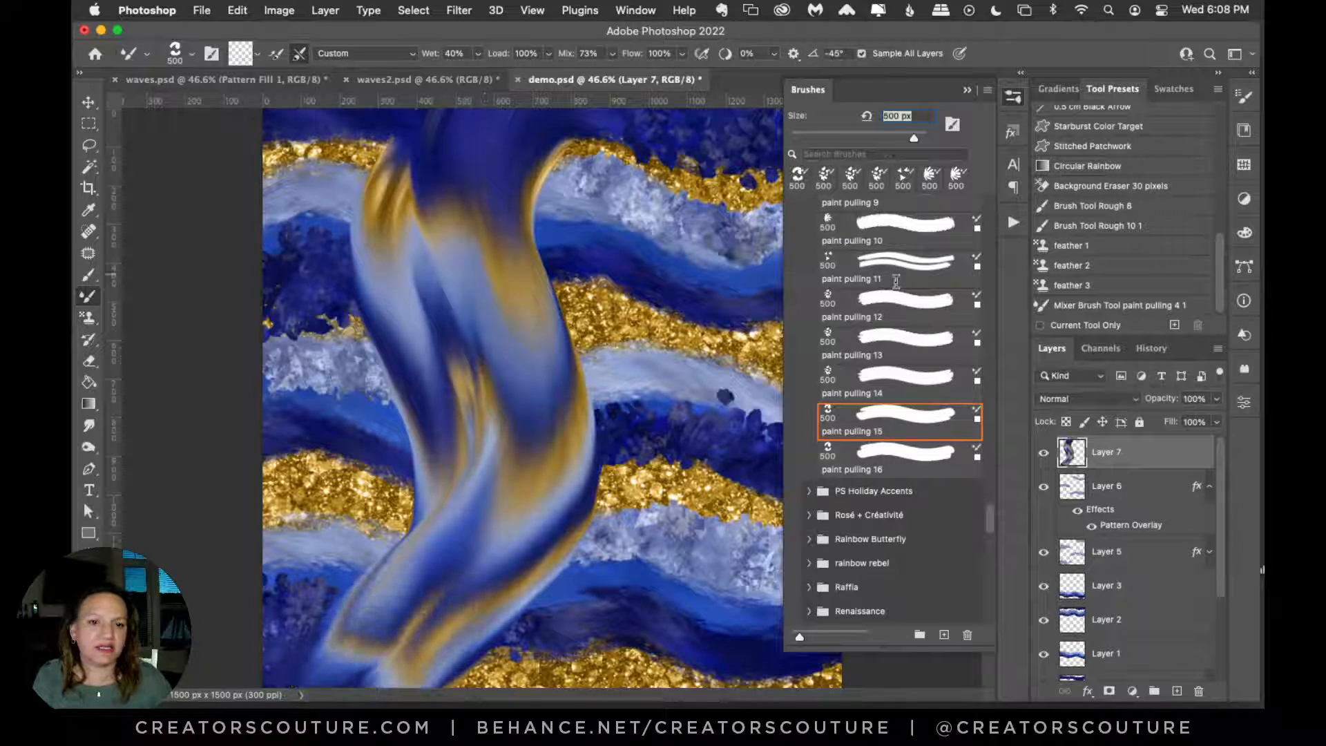
left_click(1013, 98)
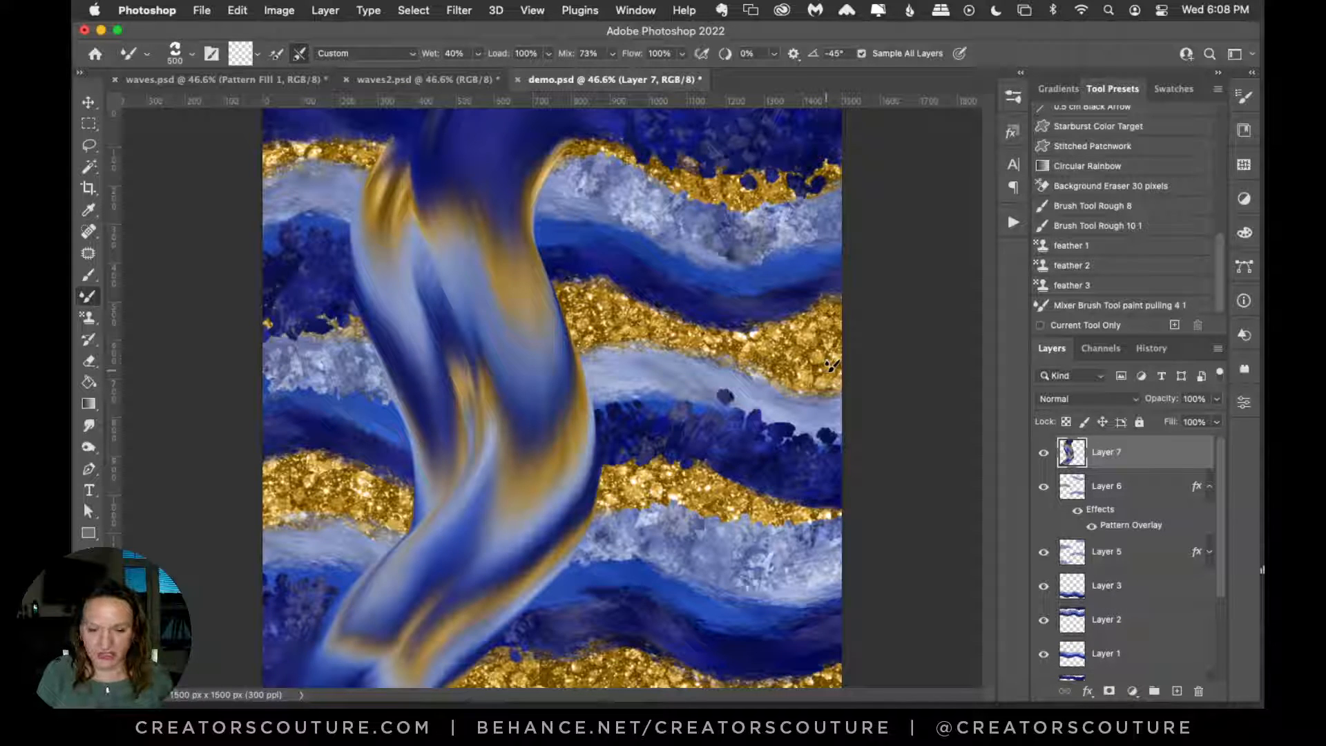
key("super+z")
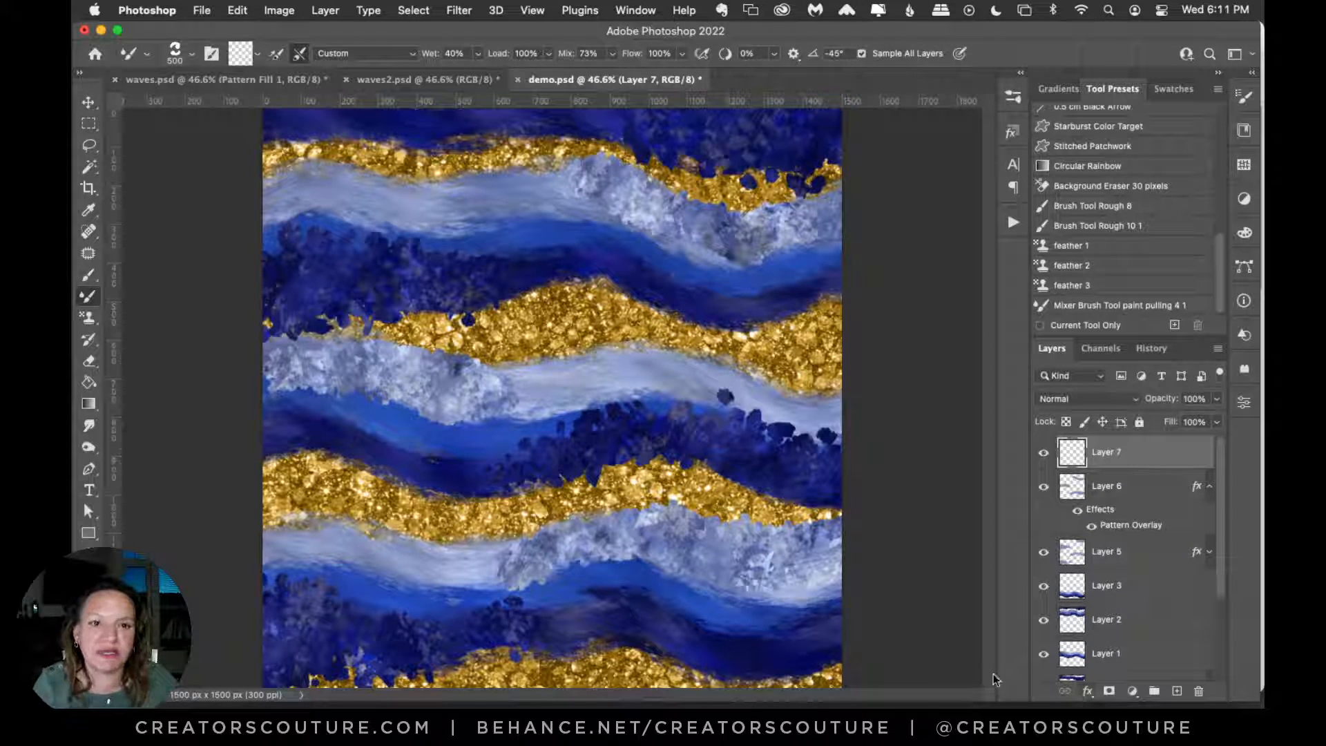
Step: Switch to the Restream Chat window to read the viewer messages, and minimize it
left_click(1149, 722)
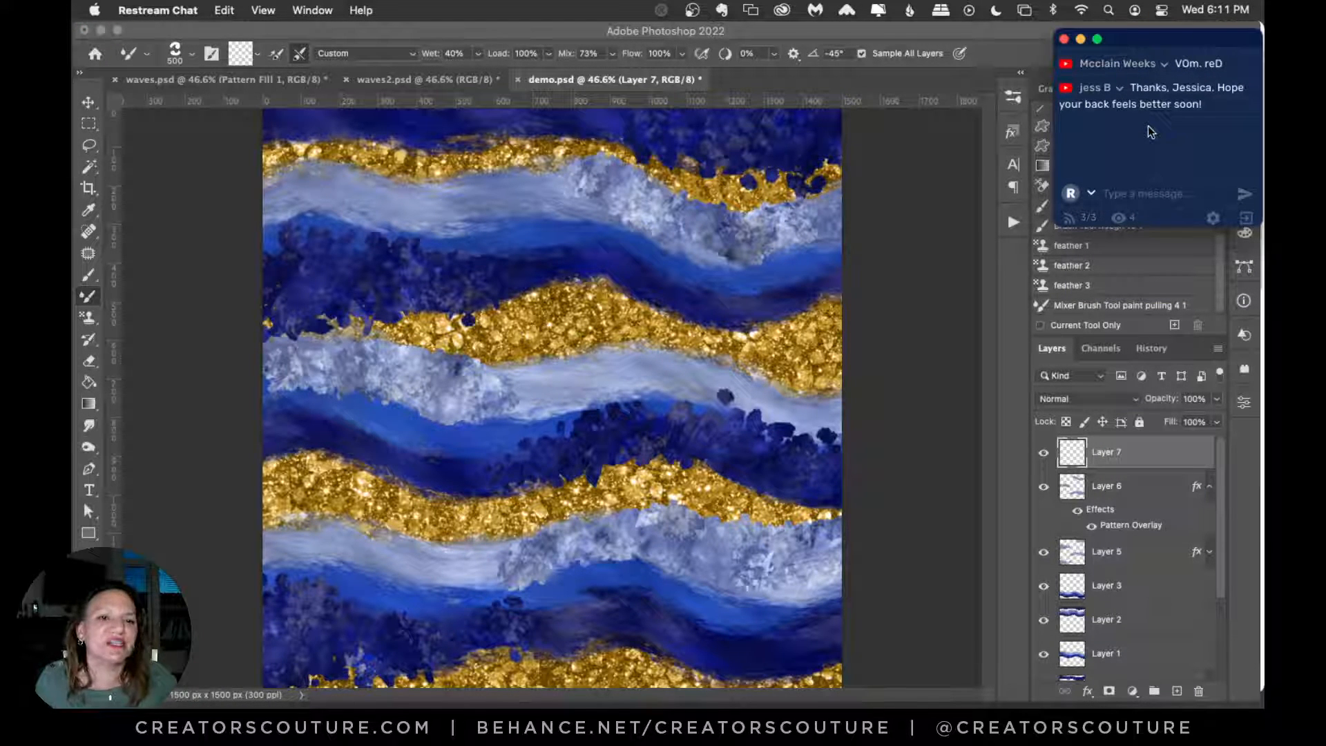
left_click(1081, 39)
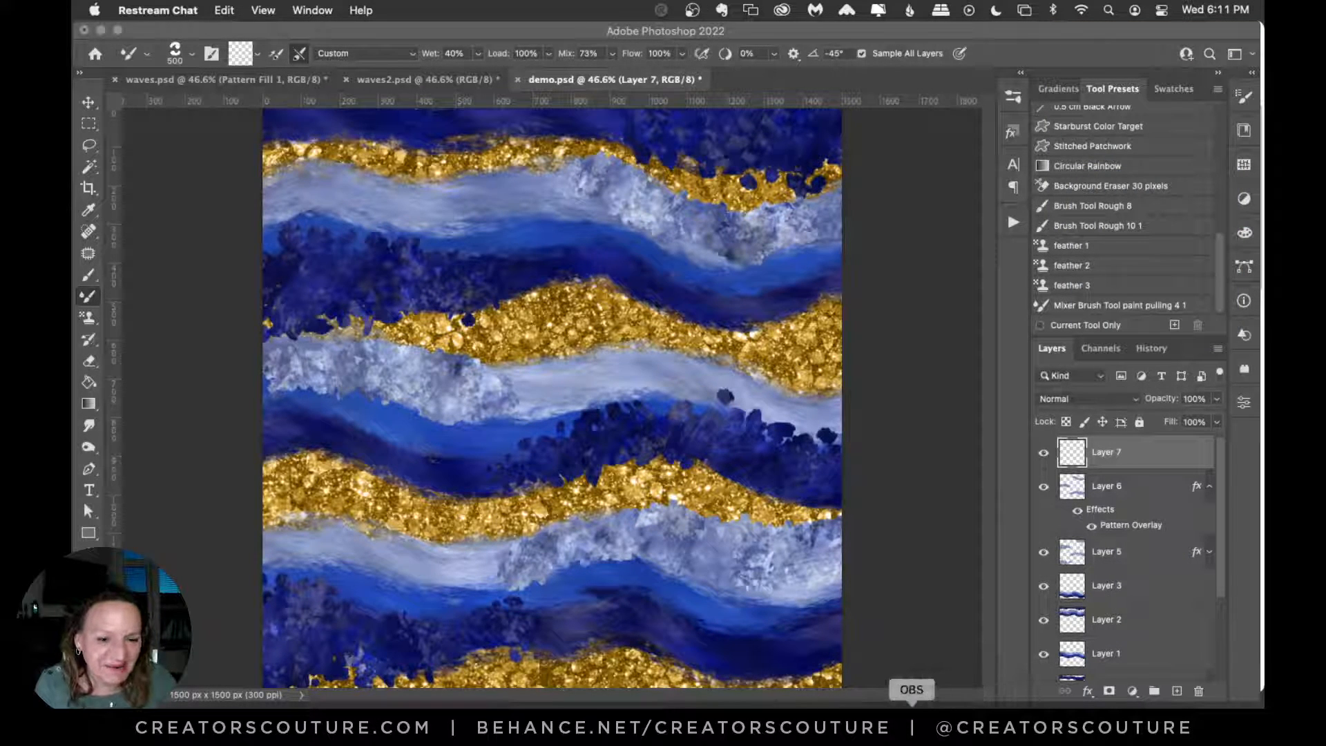